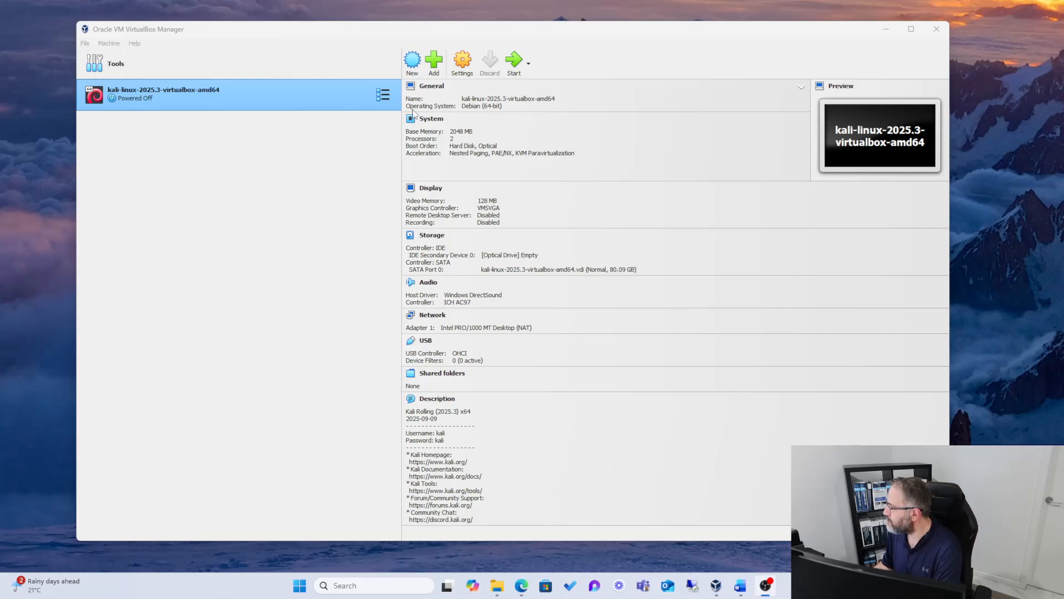
Step: Start creating a new virtual machine
left_click(412, 59)
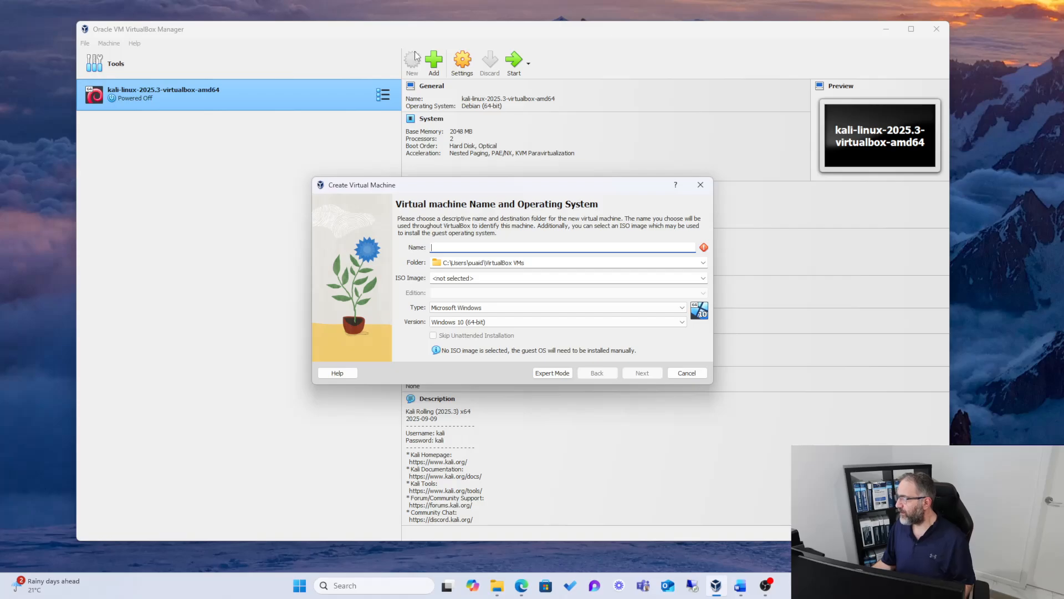
type("Win")
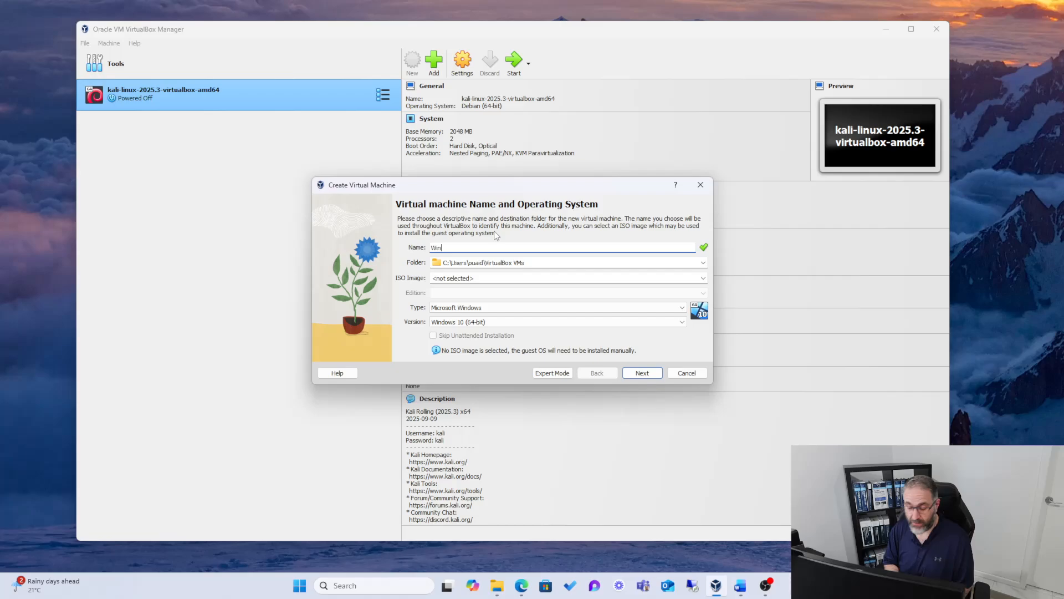
type("dows")
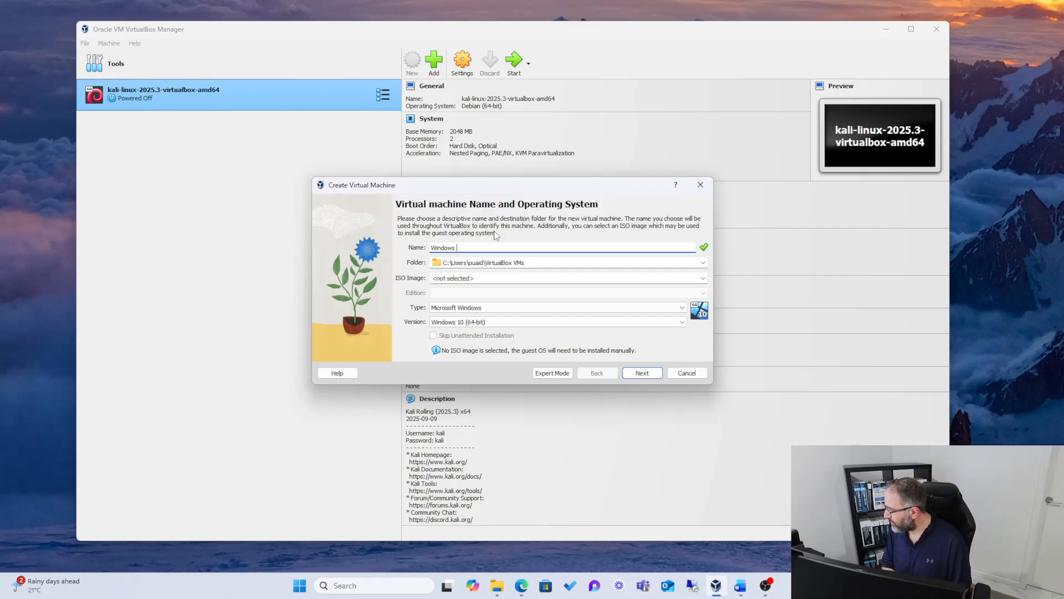
type("Server")
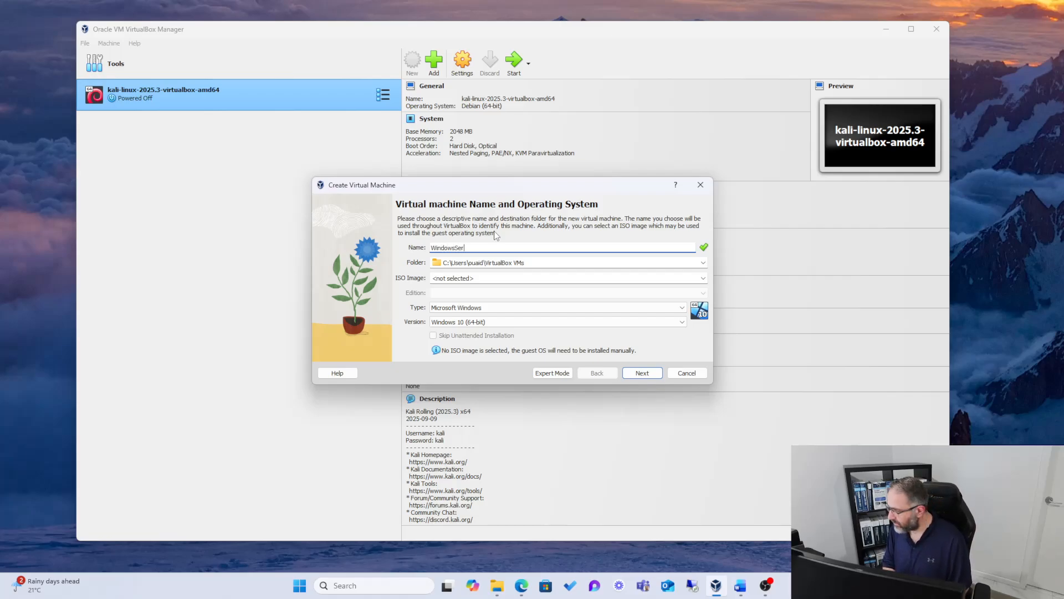
key("BackSpace")
key("BackSpace")
key("BackSpace")
key("BackSpace")
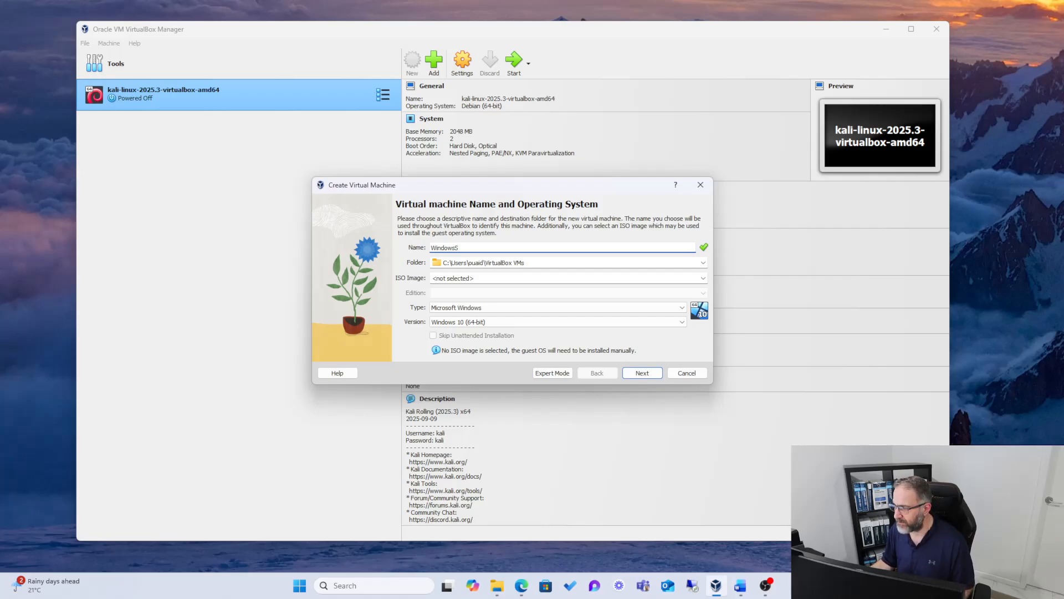
Step: Name the new virtual machine SRV-DC01, replacing the text already entered as its name
left_click_drag(474, 248, 412, 249)
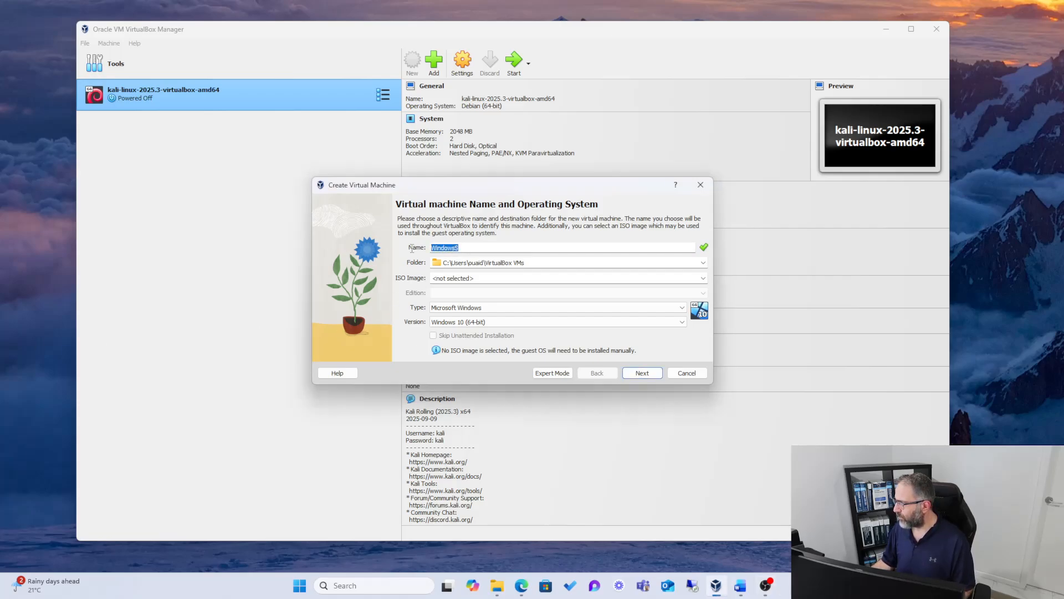
type("SRV")
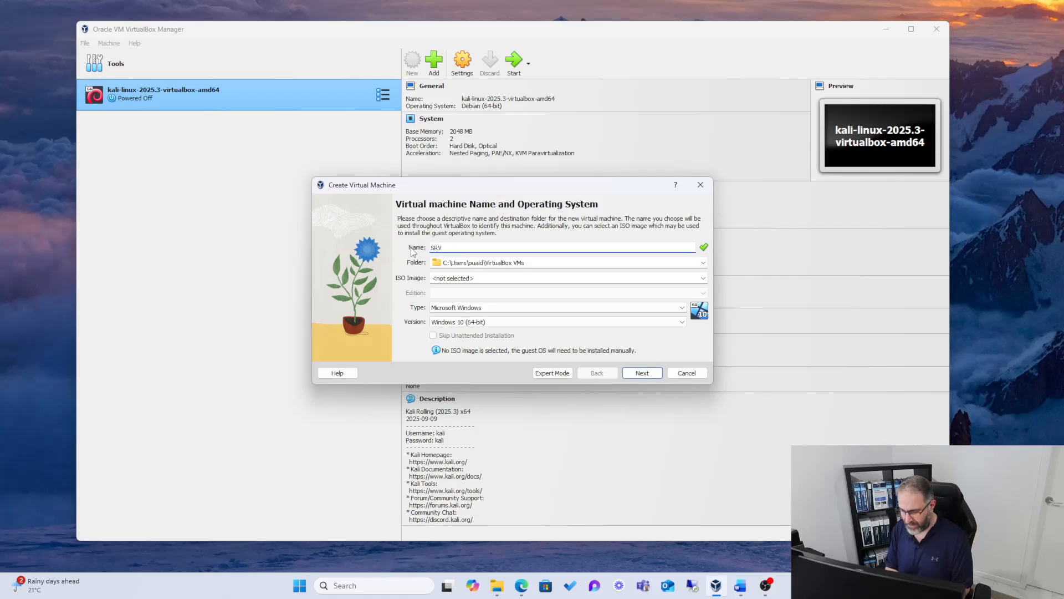
type("-DC01")
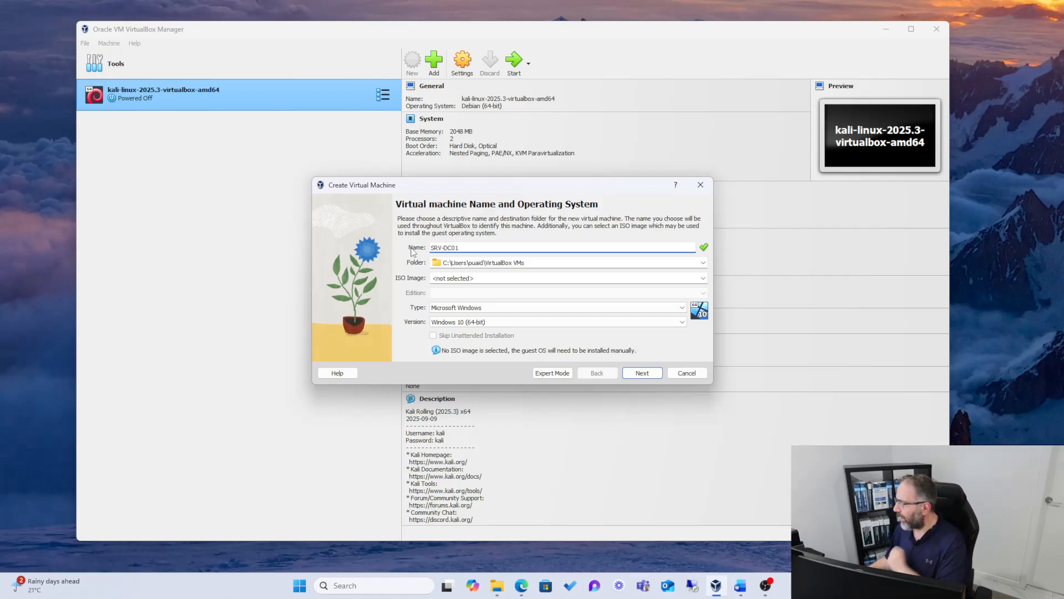
Step: Use E:\en-us_windows_server_2019_x64_dvd_f9475476.iso as the ISO image, skip unattended installation, and continue to the hardware settings
left_click(703, 277)
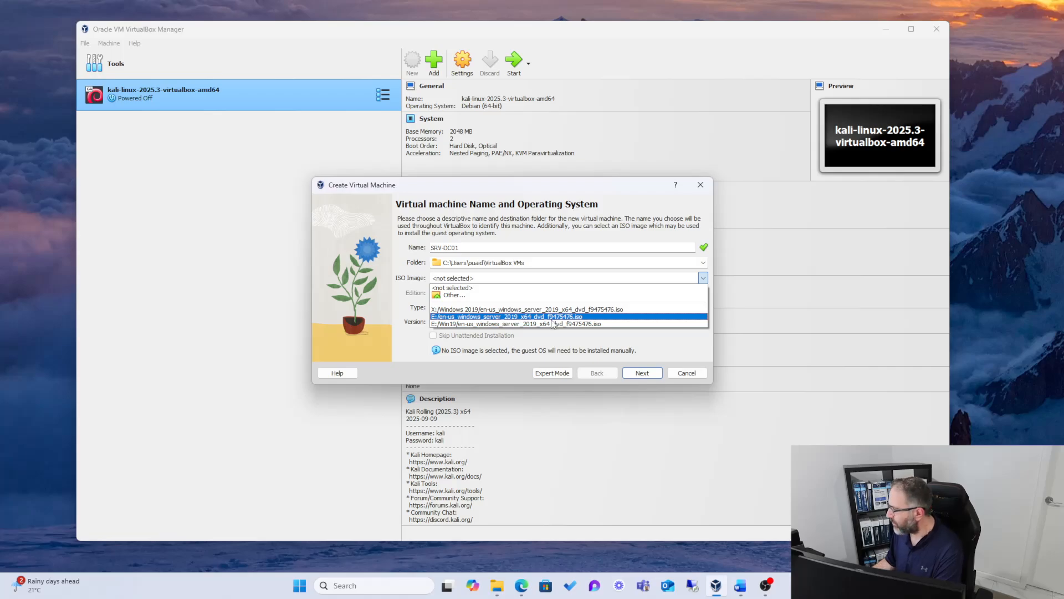
left_click(612, 319)
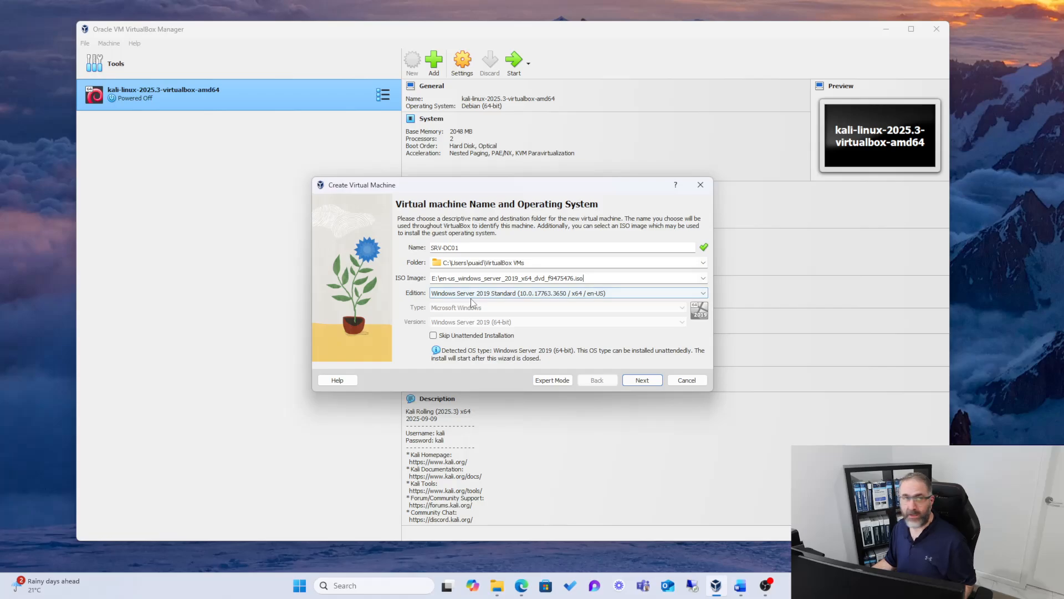
left_click(435, 336)
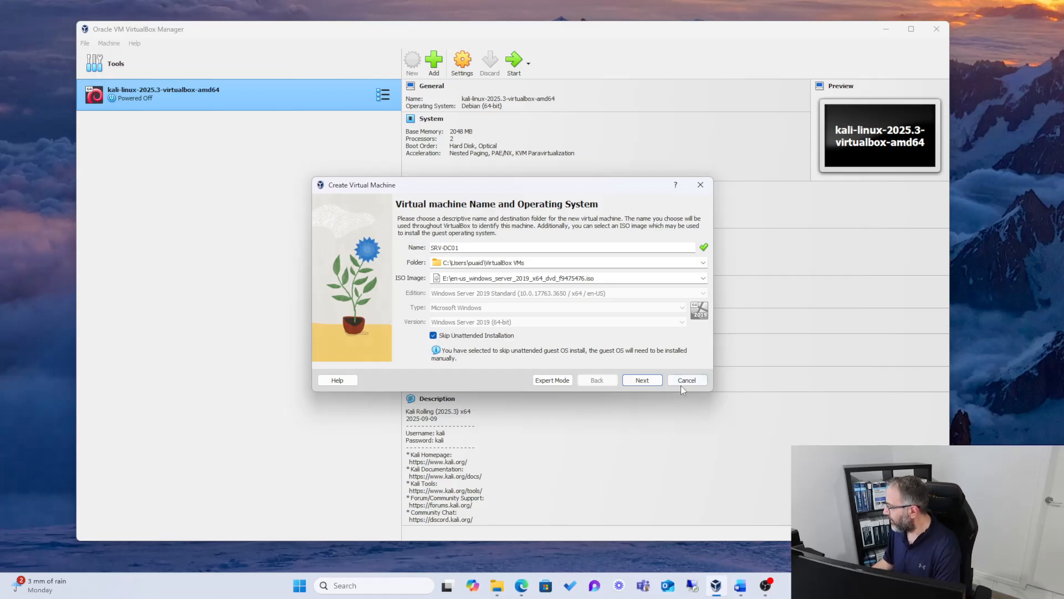
left_click(641, 380)
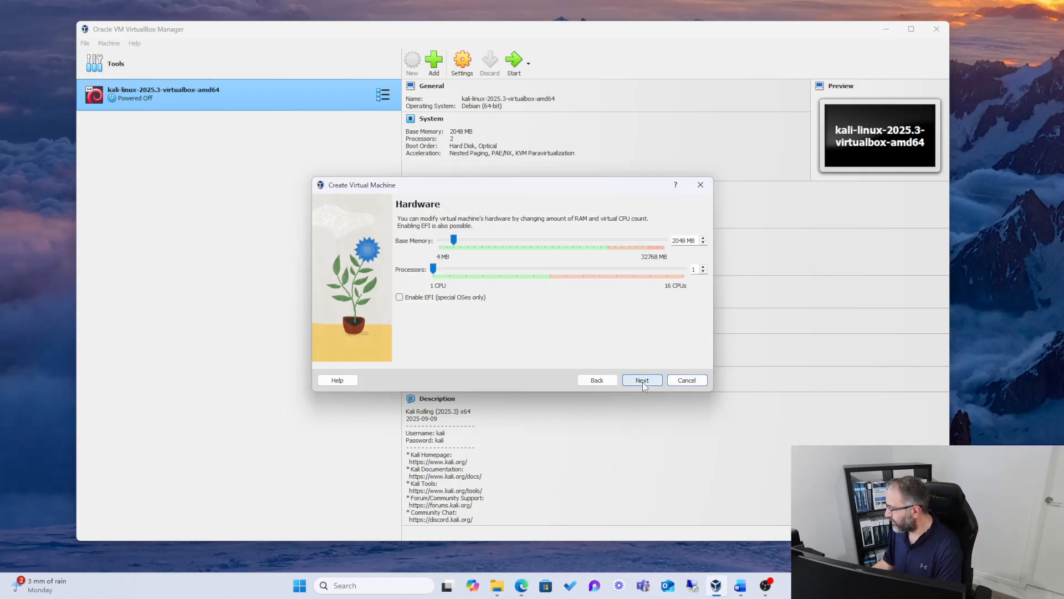
Step: Give the virtual machine 4096 MB of base memory and 2 processors, and finish creating it with the default 50 GB disk
left_click_drag(453, 239, 469, 241)
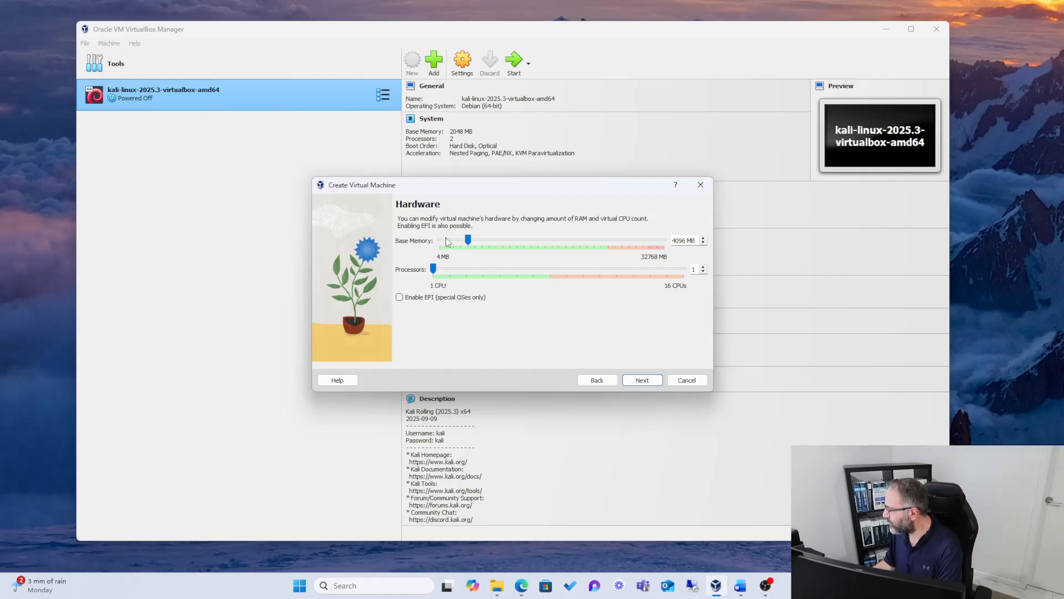
left_click_drag(433, 270, 458, 270)
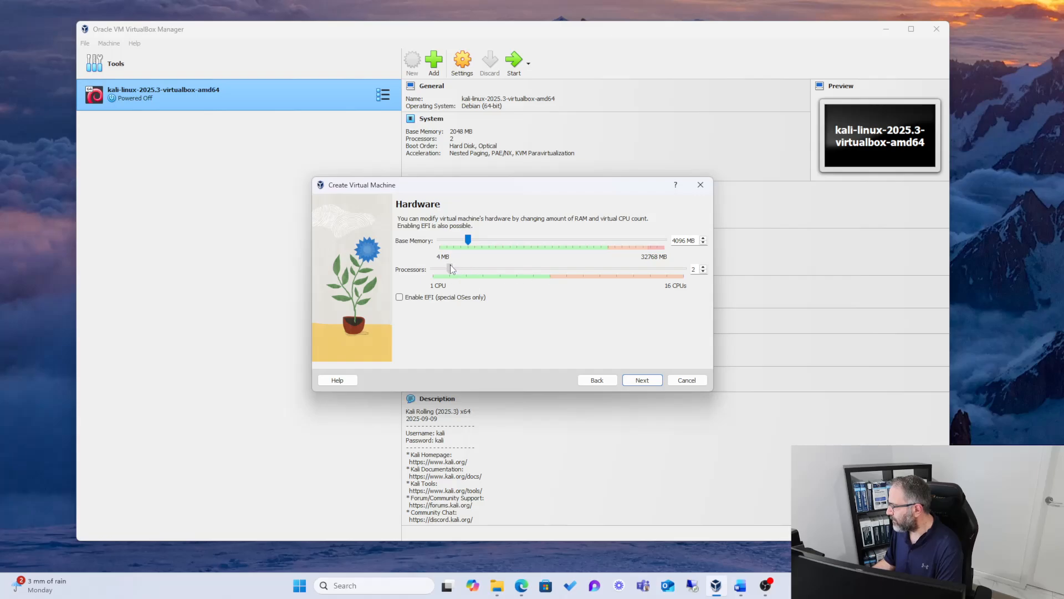
left_click(628, 385)
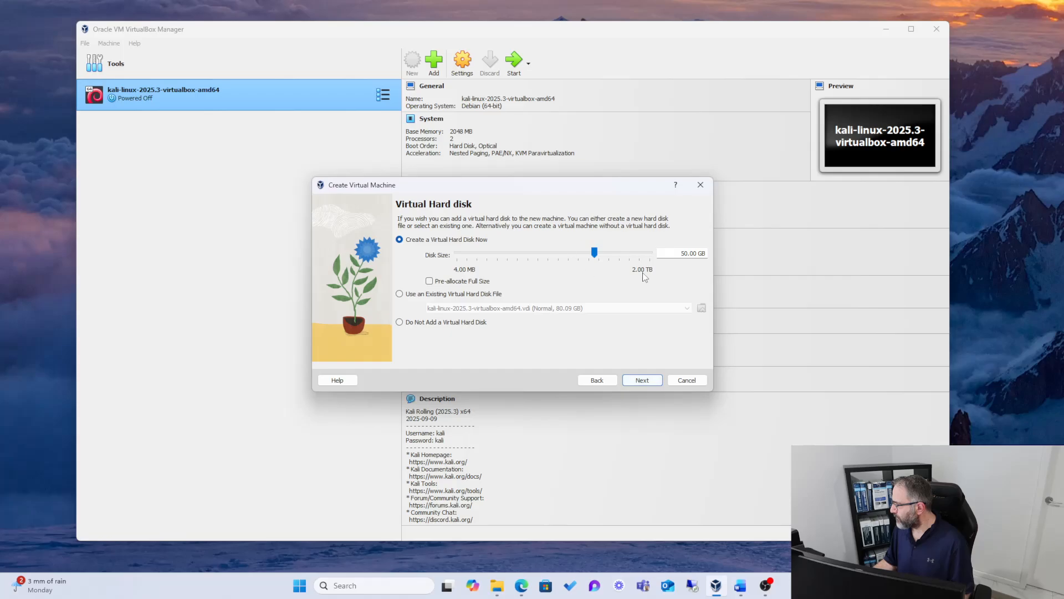
left_click(647, 377)
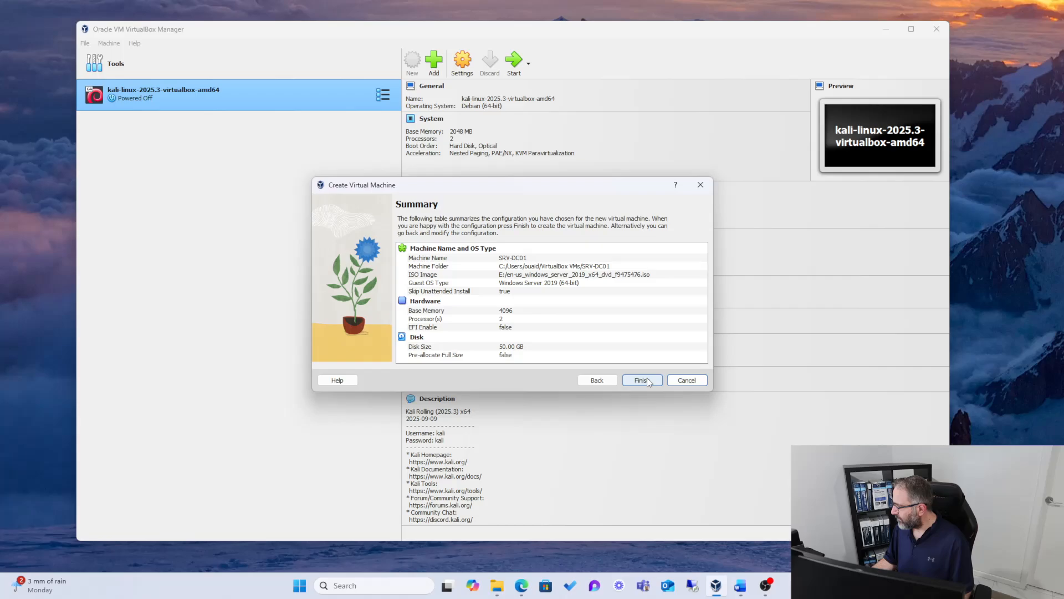
left_click(642, 382)
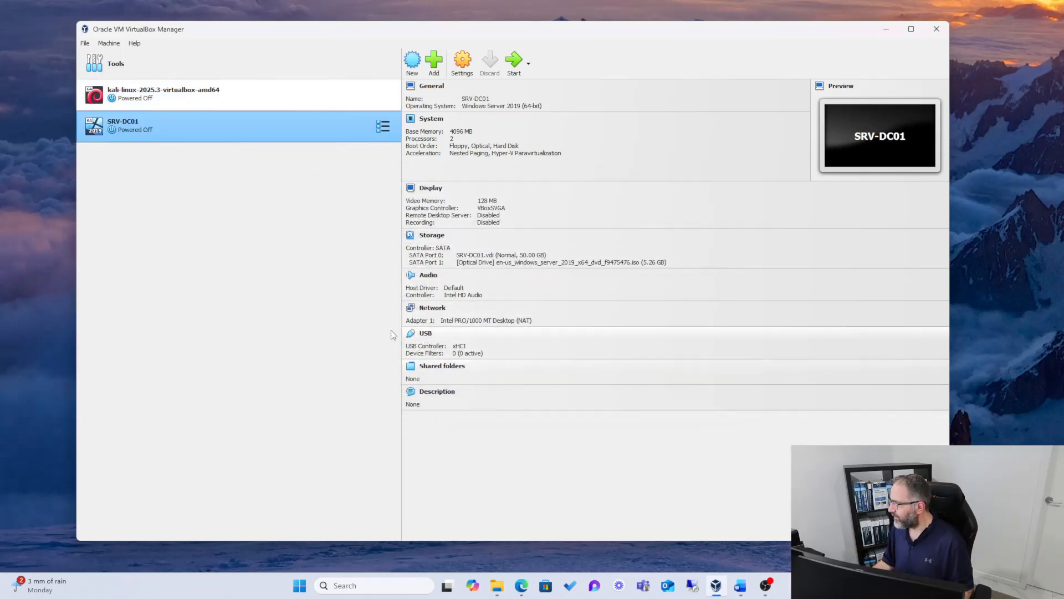
Step: Boot the SRV-DC01 virtual machine with a normal start and move its window higher on the desktop
right_click(163, 131)
mouse_move(192, 213)
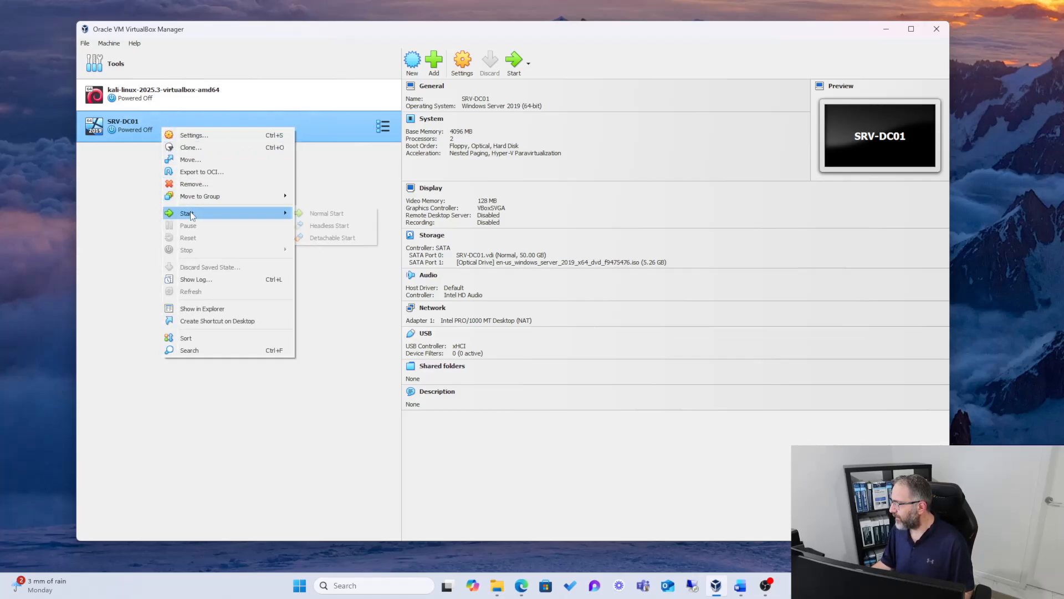
left_click(318, 214)
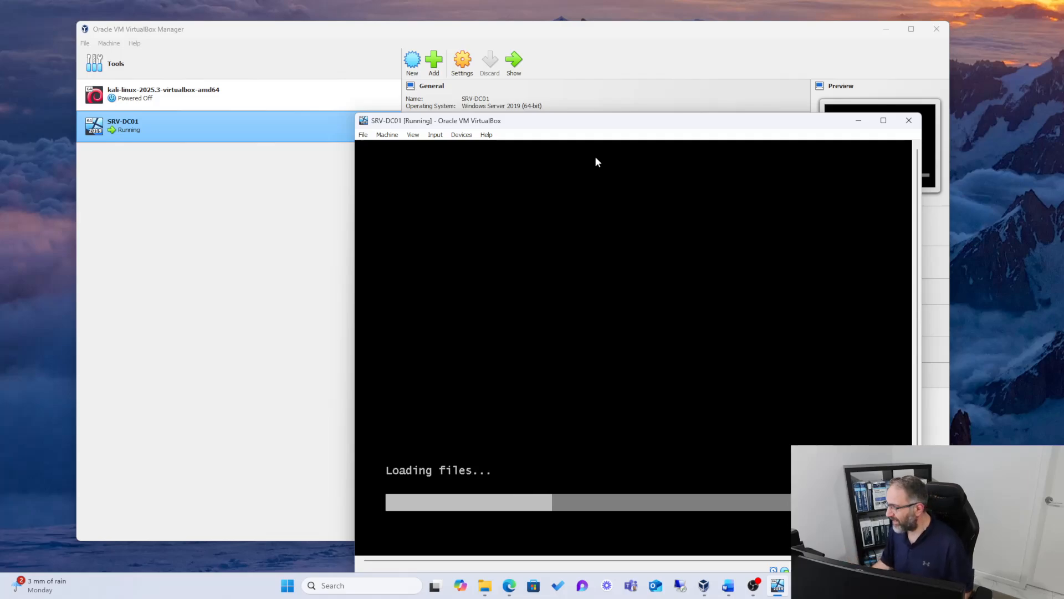
left_click_drag(596, 126, 563, 74)
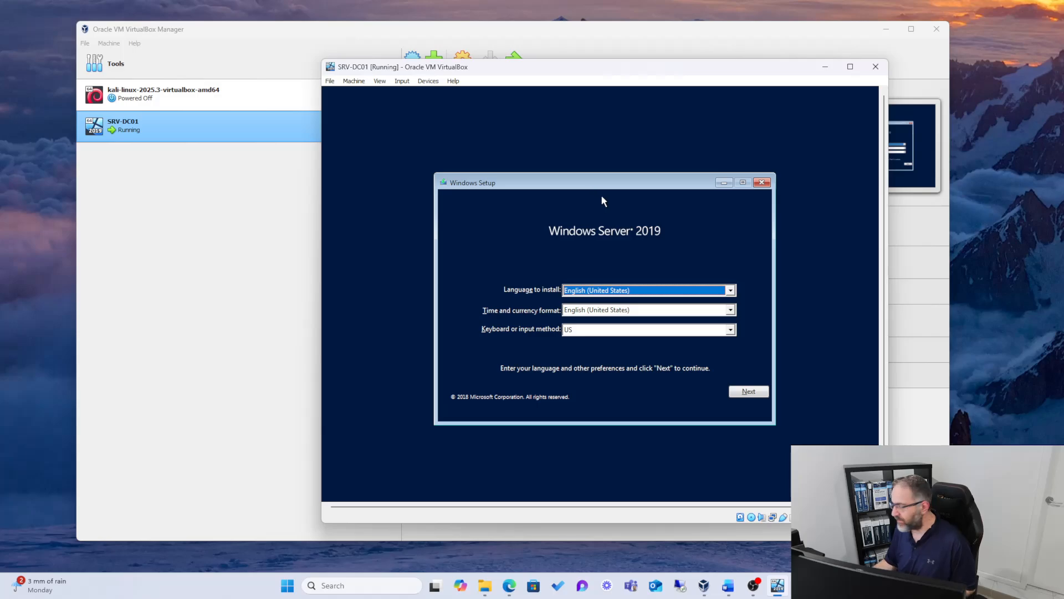
Step: Set the Windows Setup time and currency format to English (Australia), keep the other language preferences, and continue
left_click(730, 290)
left_click(731, 291)
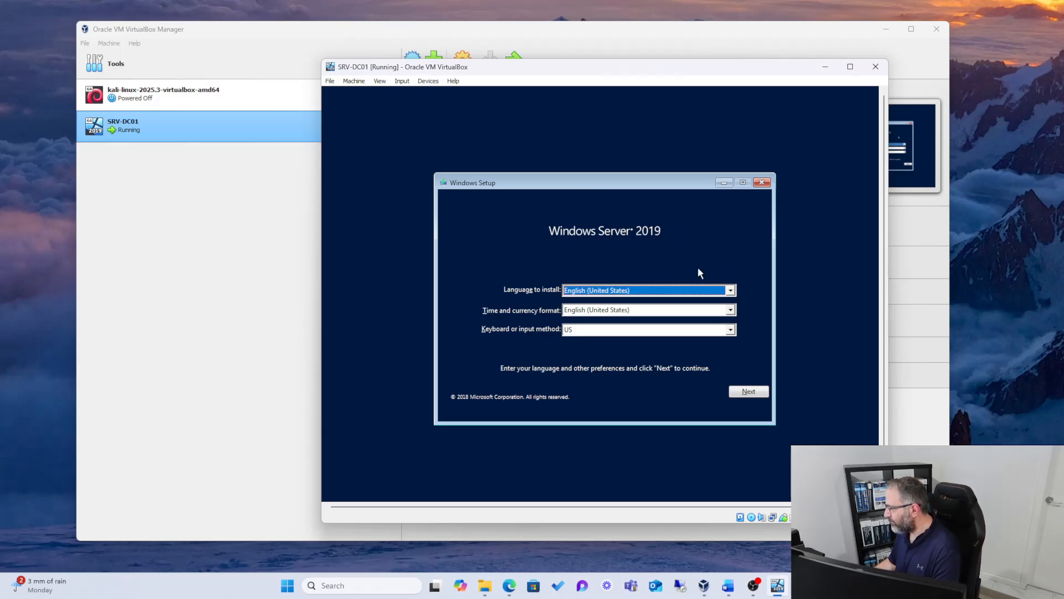
left_click(730, 310)
scroll(711, 329, "up", 8)
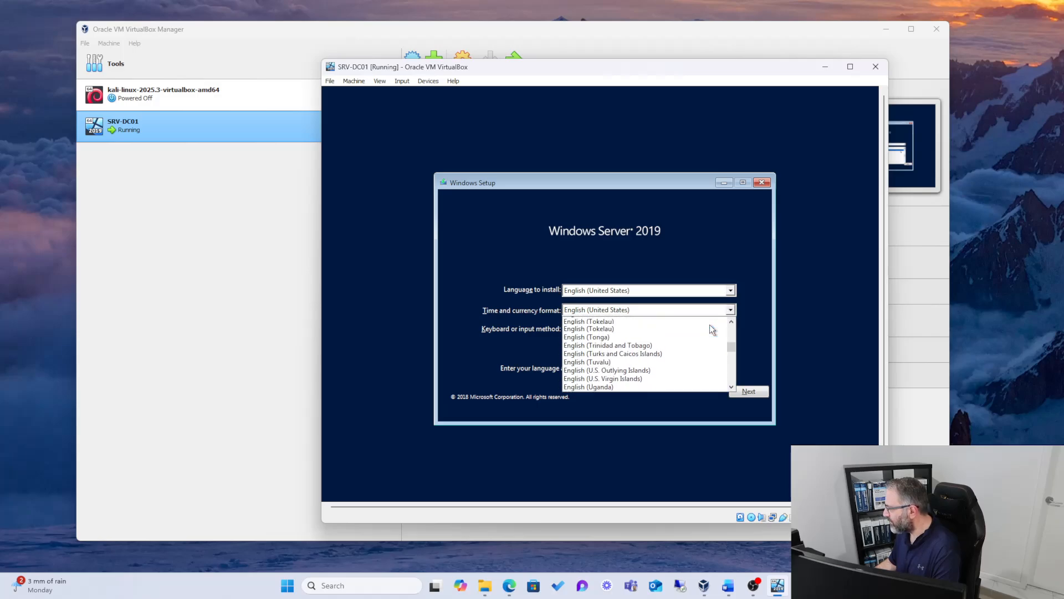
scroll(713, 329, "up", 6)
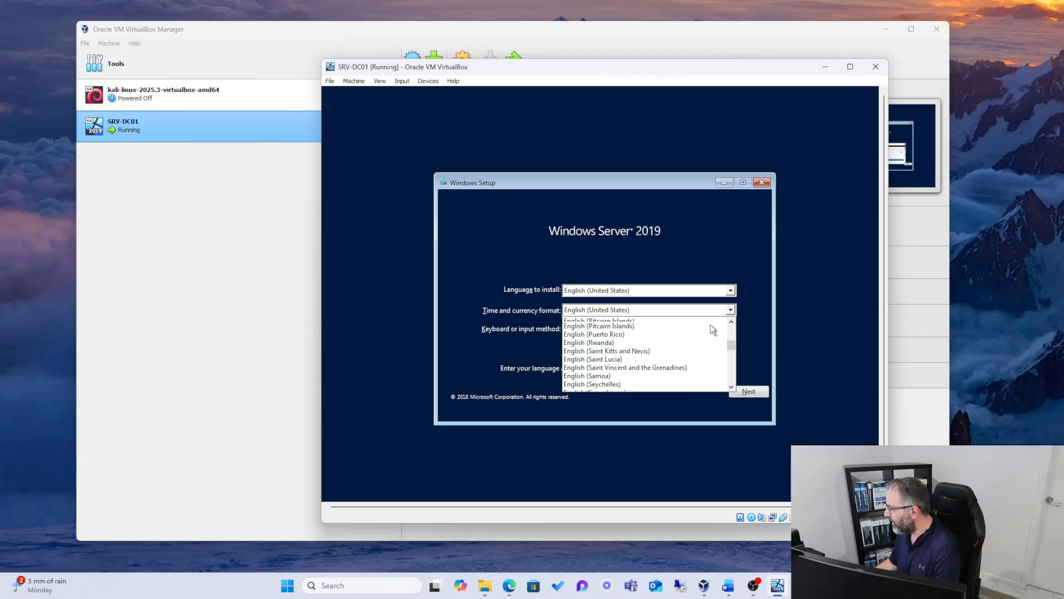
scroll(710, 324, "up", 2)
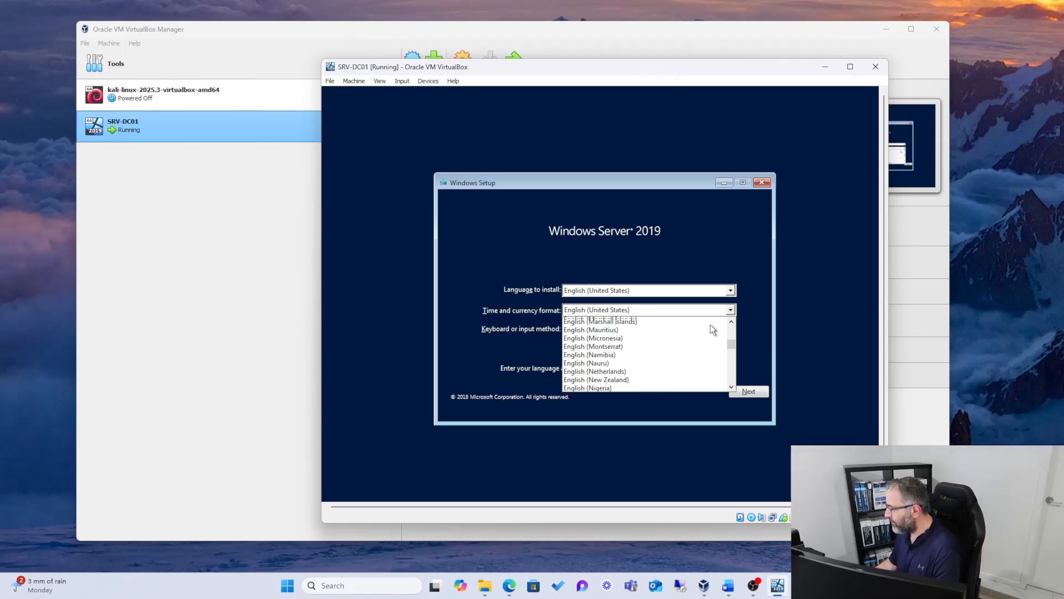
scroll(711, 325, "up", 5)
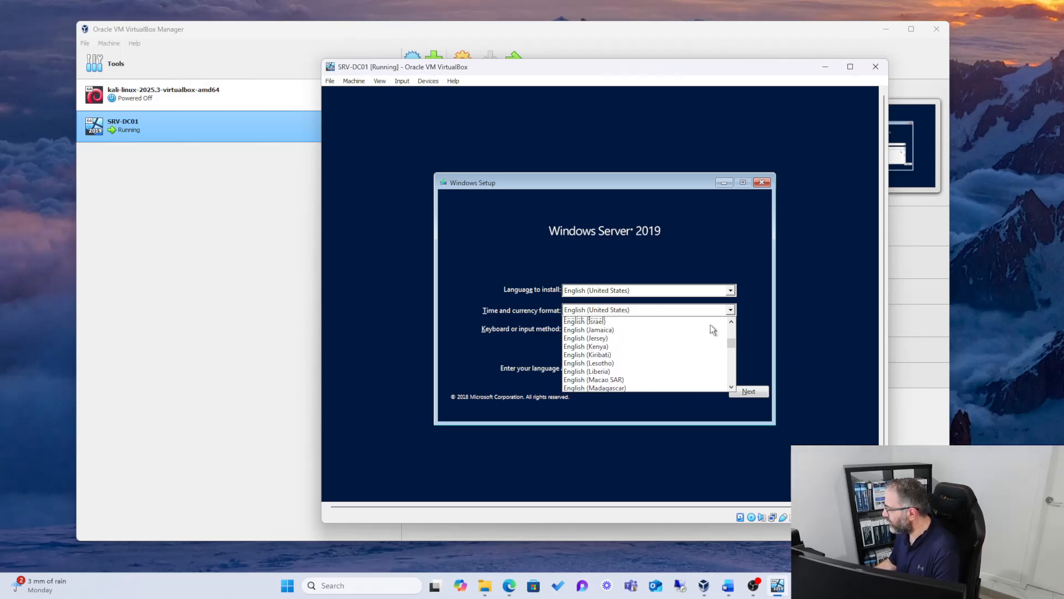
scroll(712, 329, "up", 1)
scroll(713, 329, "up", 1)
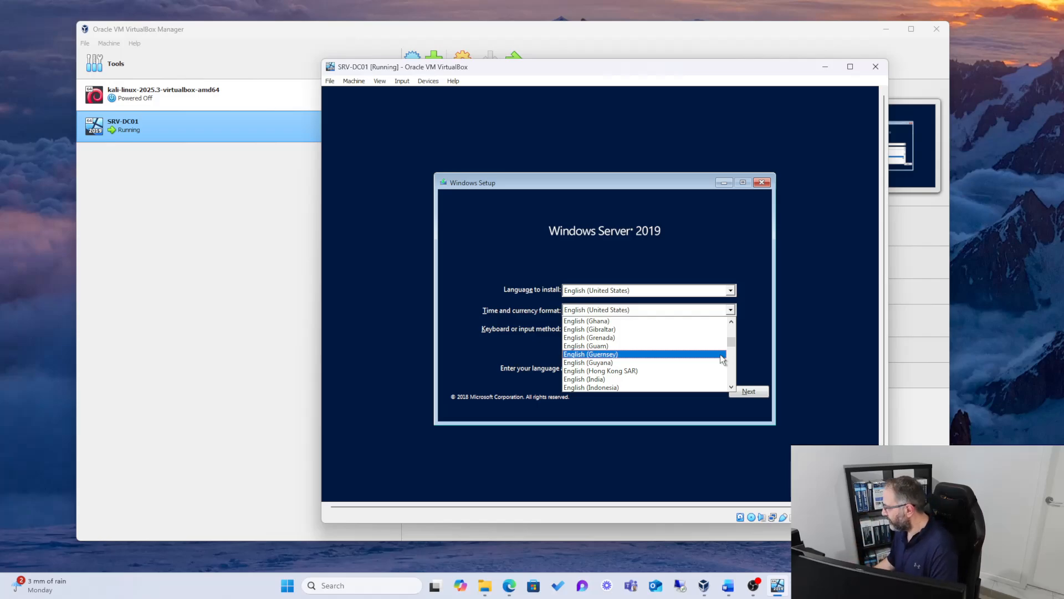
scroll(720, 354, "up", 4)
scroll(720, 357, "up", 3)
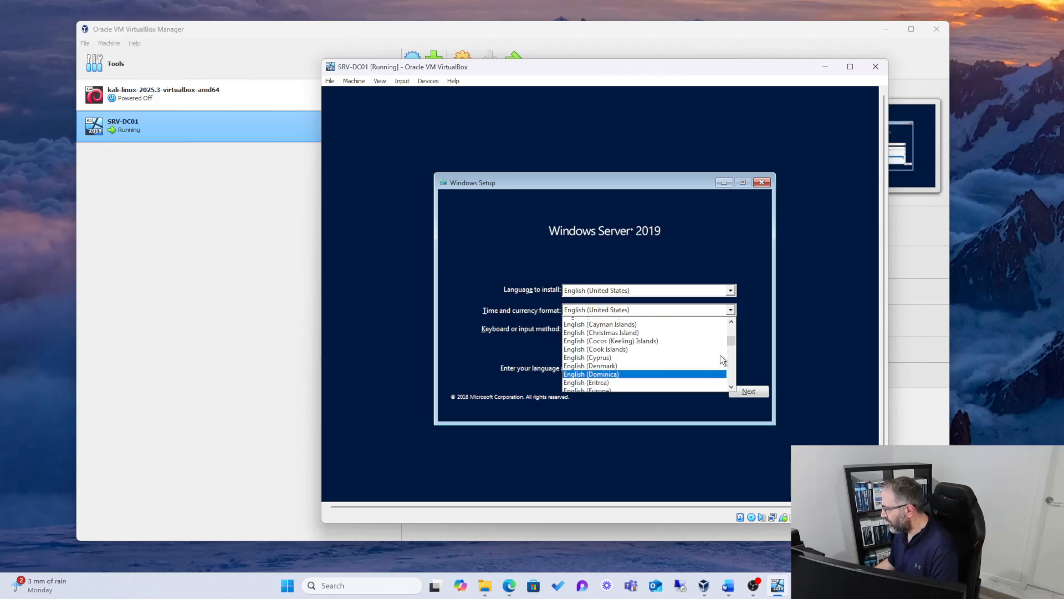
scroll(720, 354, "up", 5)
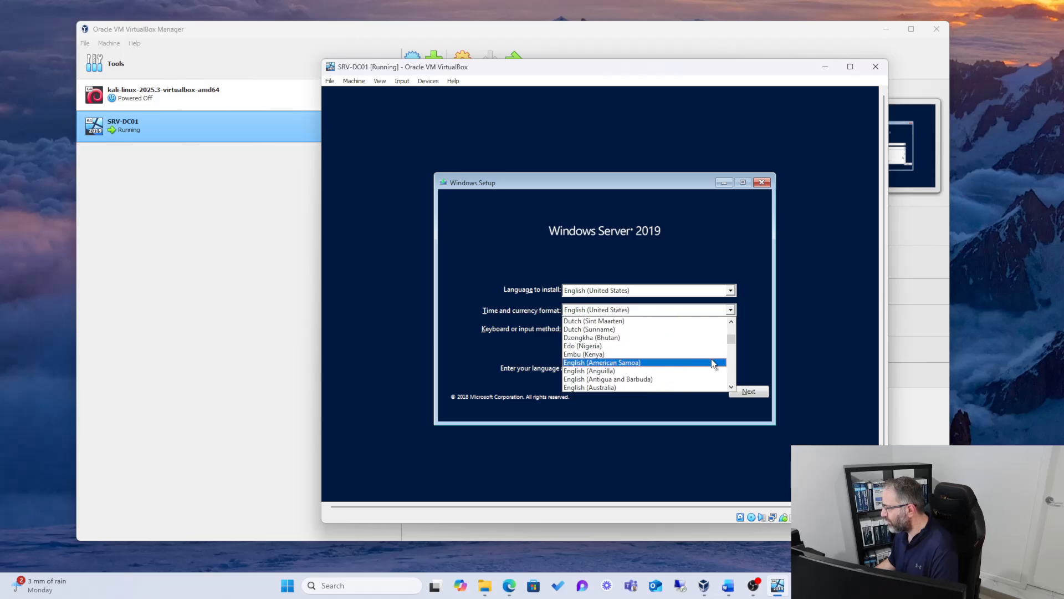
left_click(624, 387)
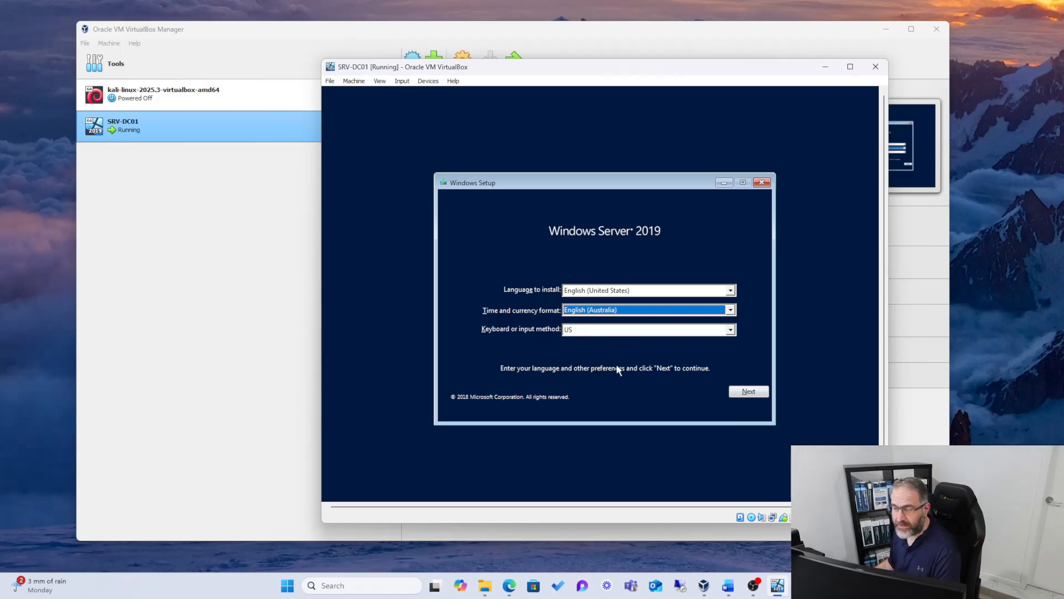
left_click(743, 391)
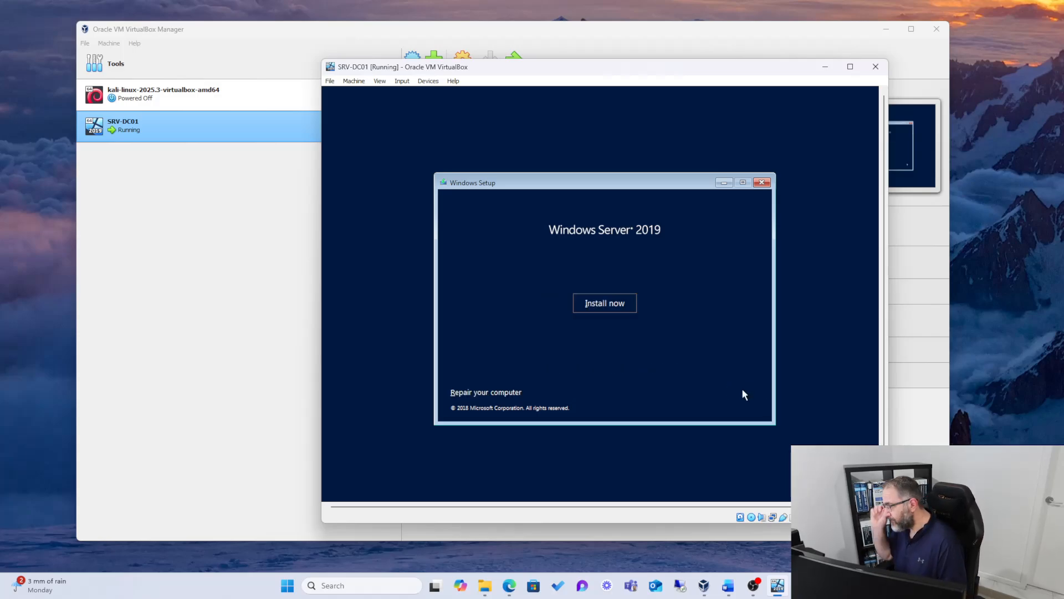
Step: Start the installation without a product key and select Windows Server 2019 Standard (Desktop Experience) as the operating system
left_click(605, 303)
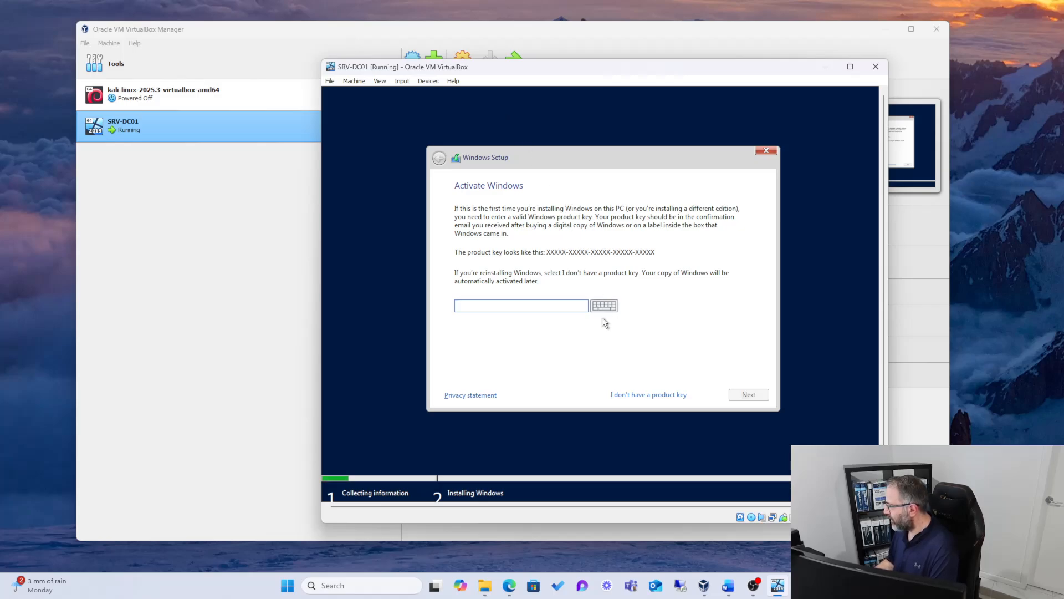
left_click(631, 394)
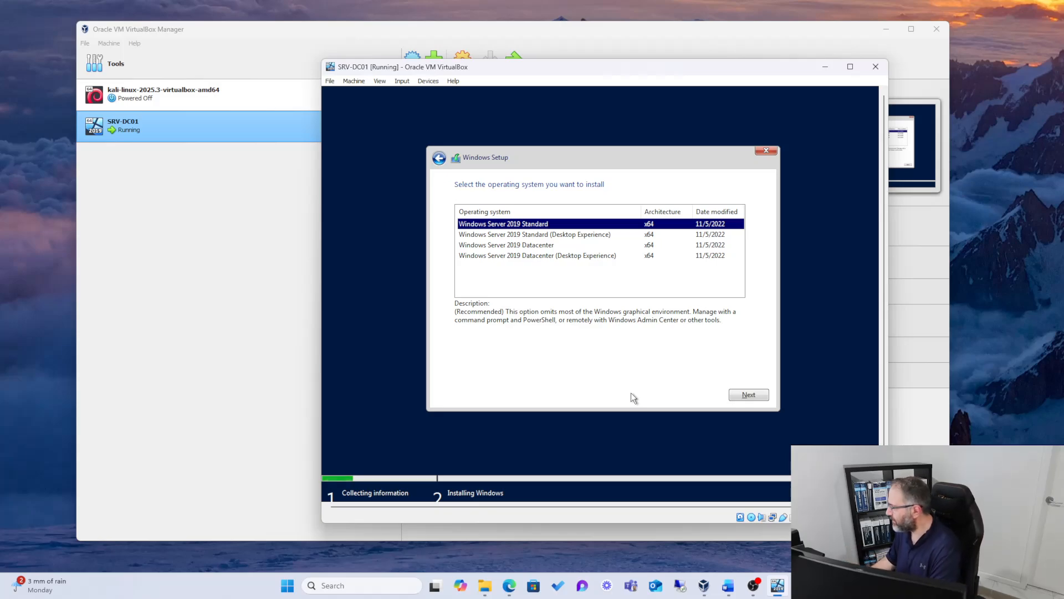
left_click(551, 235)
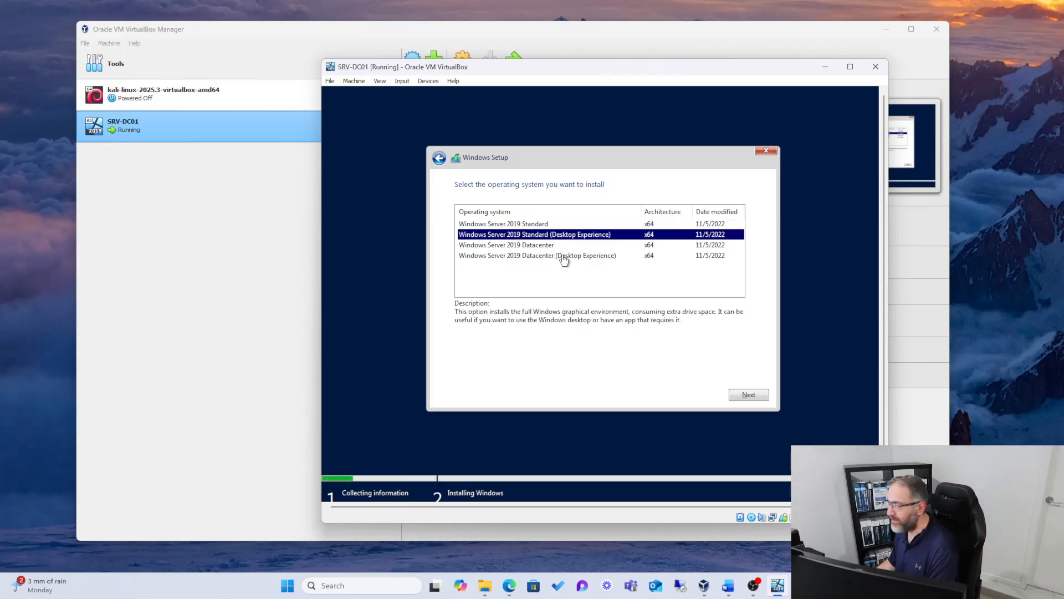
left_click(556, 258)
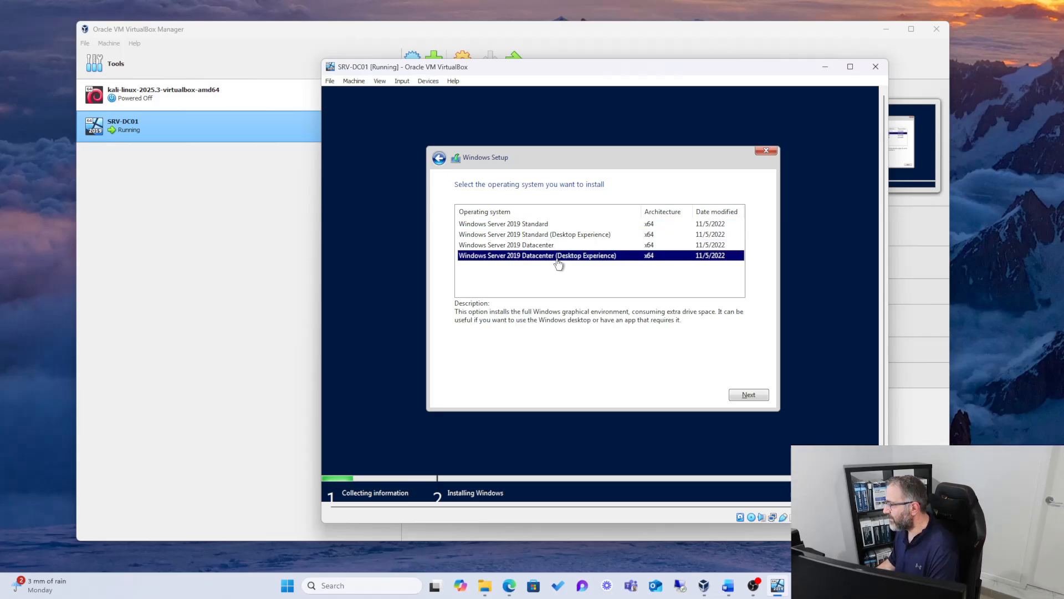
left_click(545, 235)
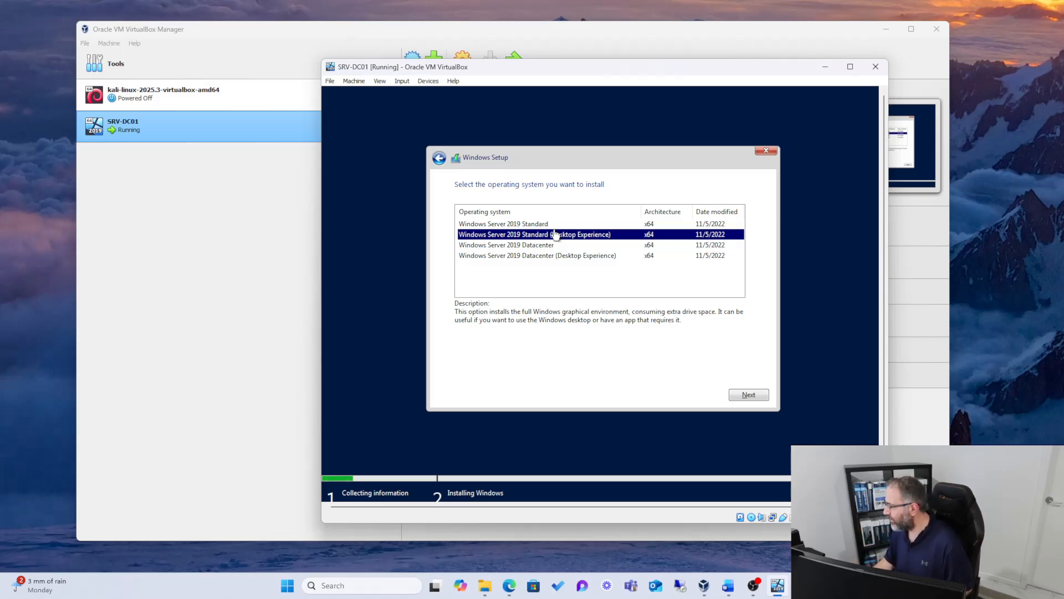
Step: Compare the Windows Server 2019 Standard editions' descriptions and continue with Windows Server 2019 Standard (Desktop Experience)
left_click(543, 225)
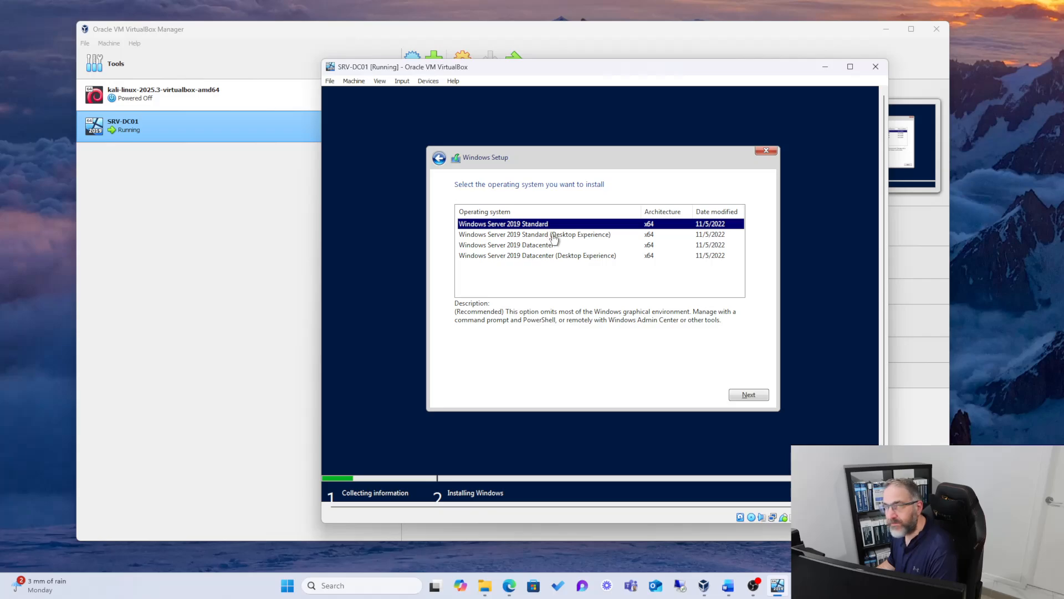
left_click(554, 235)
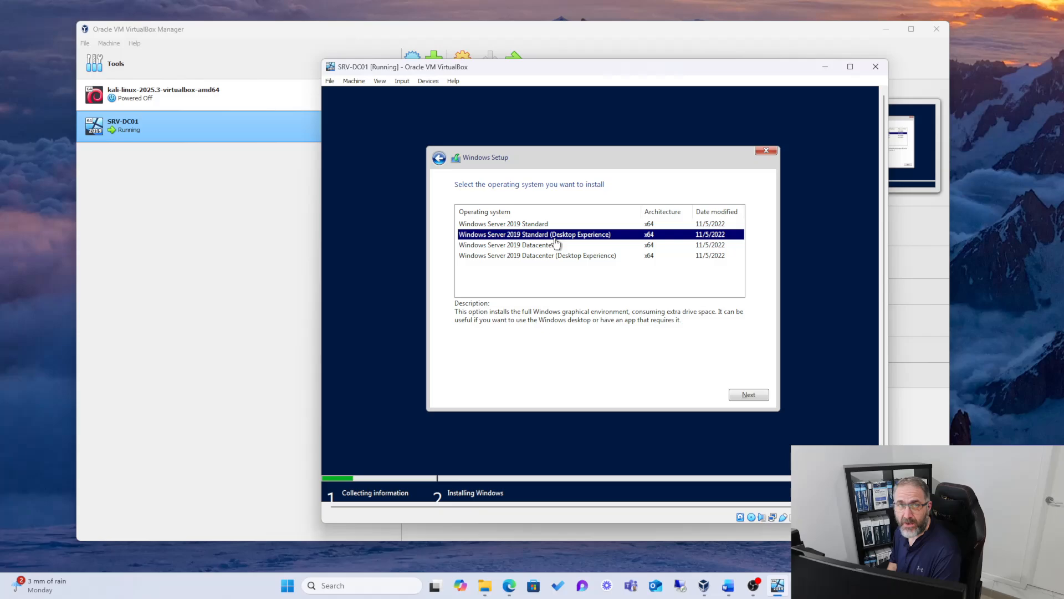
left_click(532, 224)
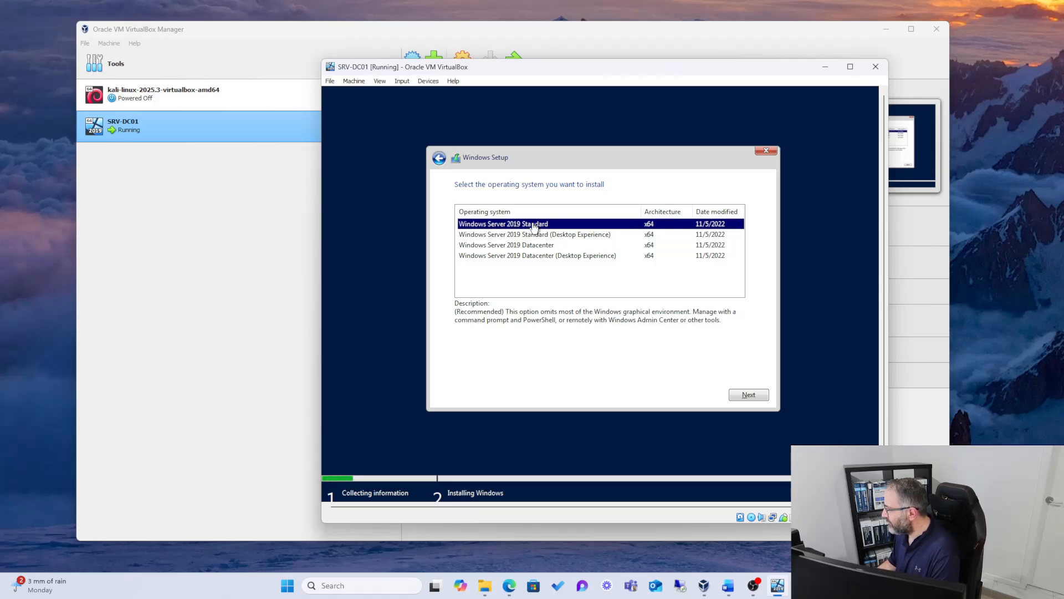
left_click(540, 236)
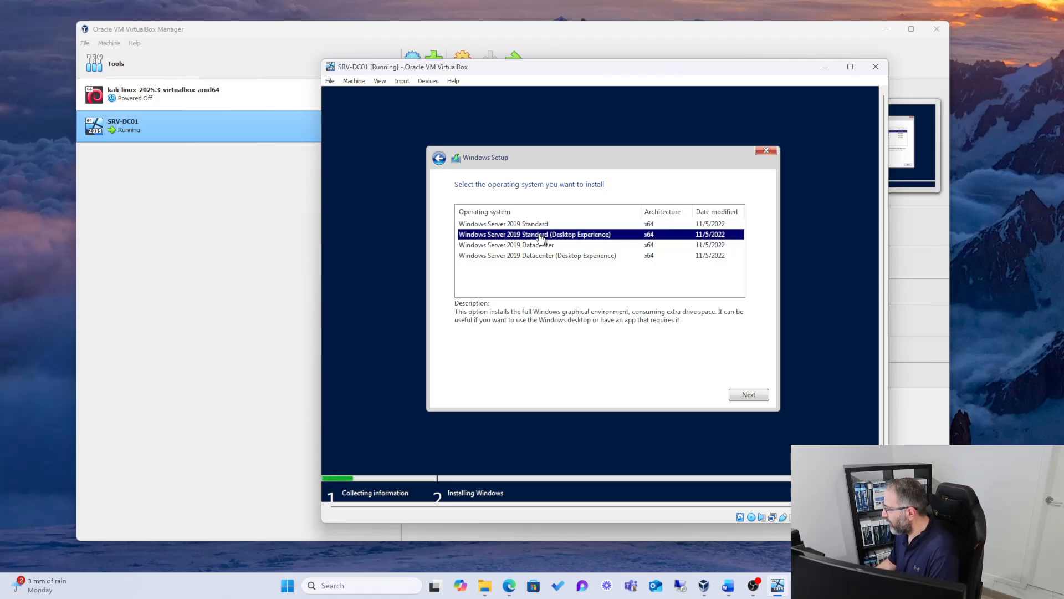
left_click(739, 394)
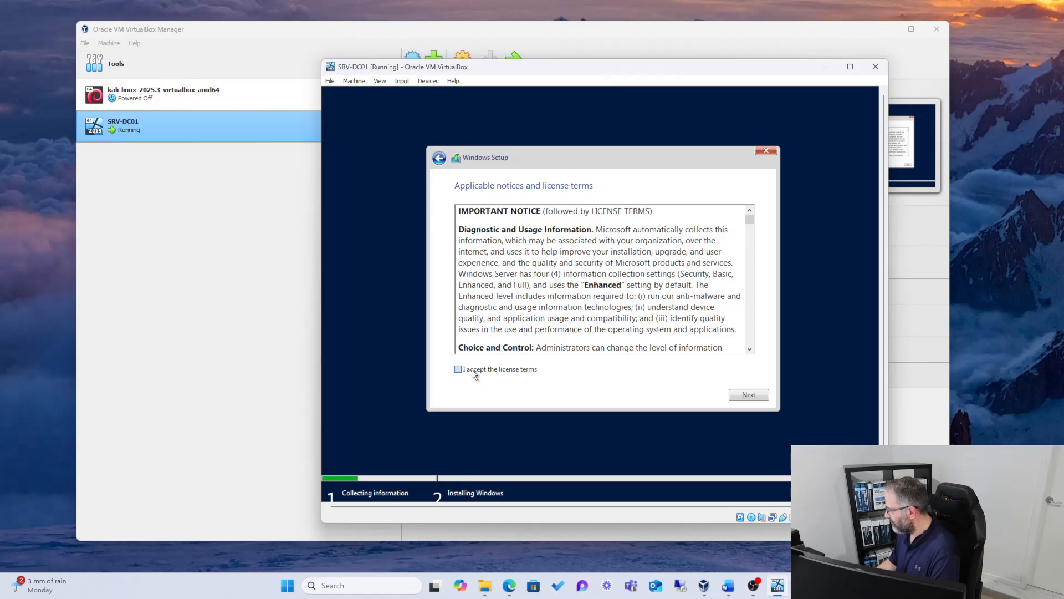
Step: Accept the license terms, choose the custom installation, and install Windows on the 50 GB unallocated space of Drive 0
left_click(471, 369)
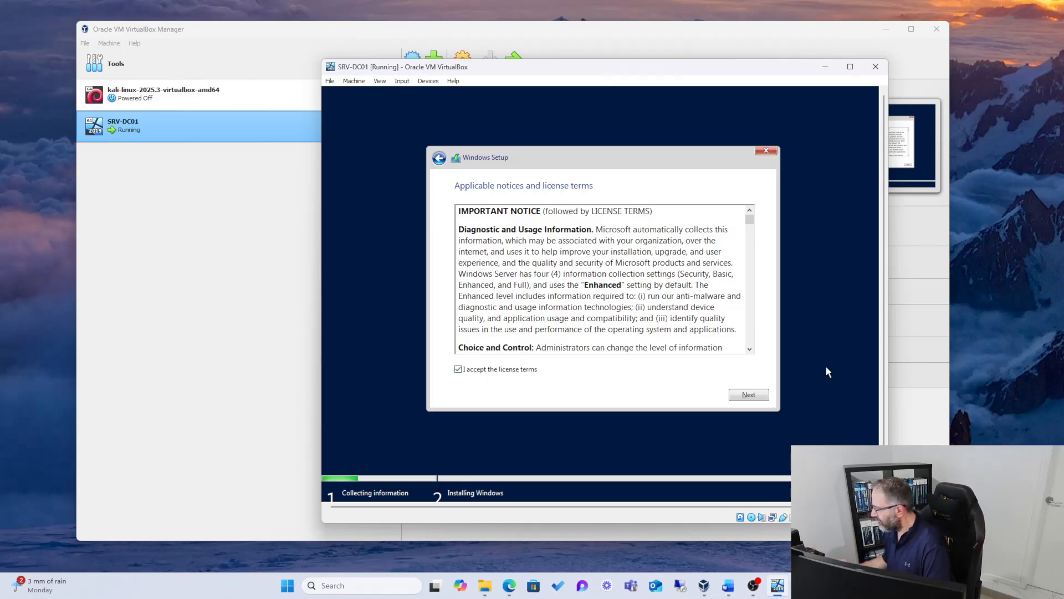
left_click(747, 395)
left_click(527, 282)
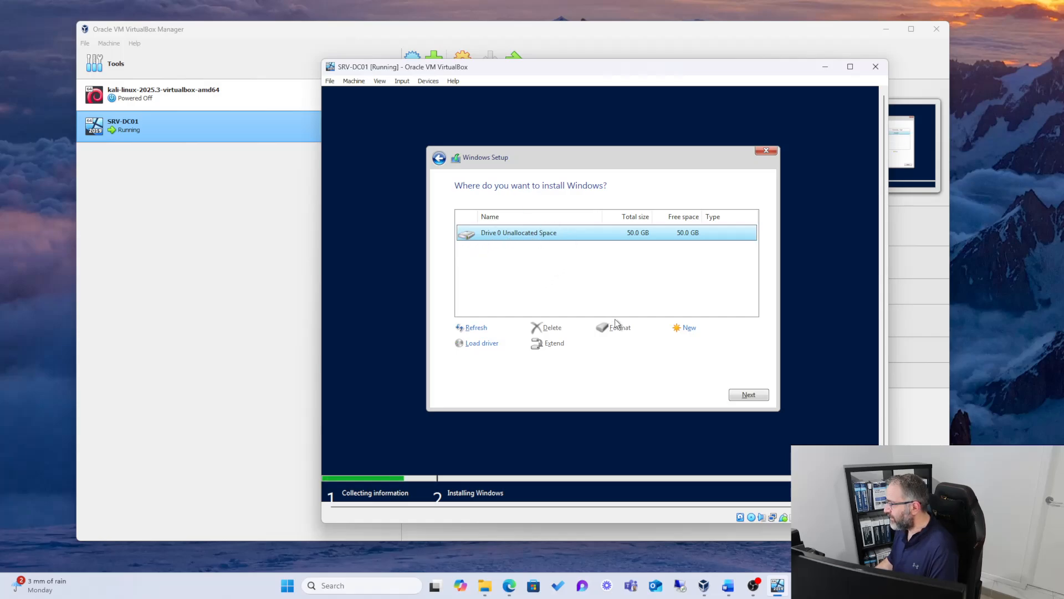
left_click(740, 393)
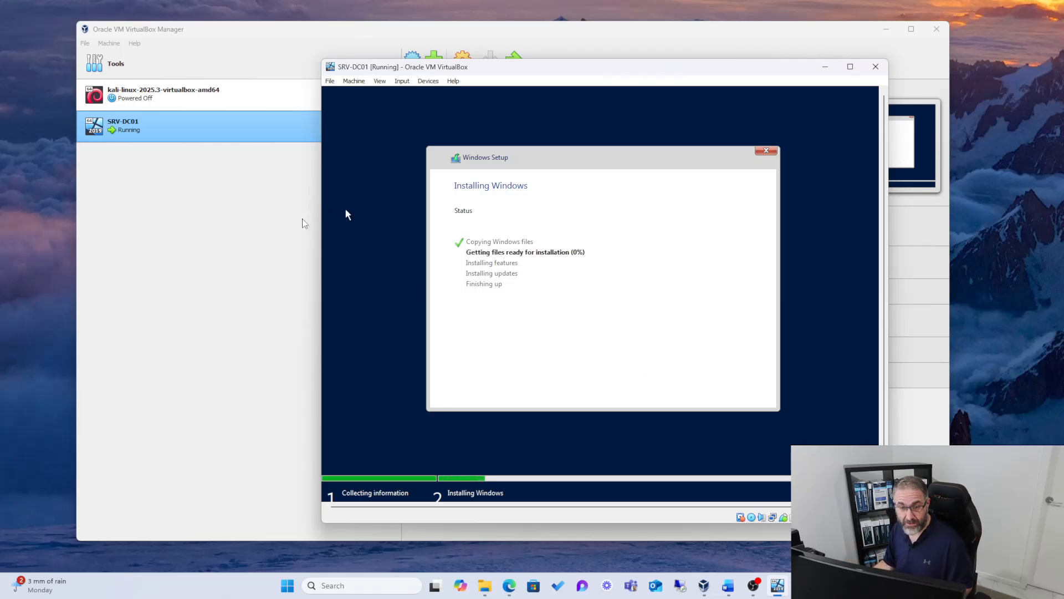
Step: Switch to VirtualBox Manager, start creating a new virtual machine, and name it WIN10-CL1
key("alt+Tab")
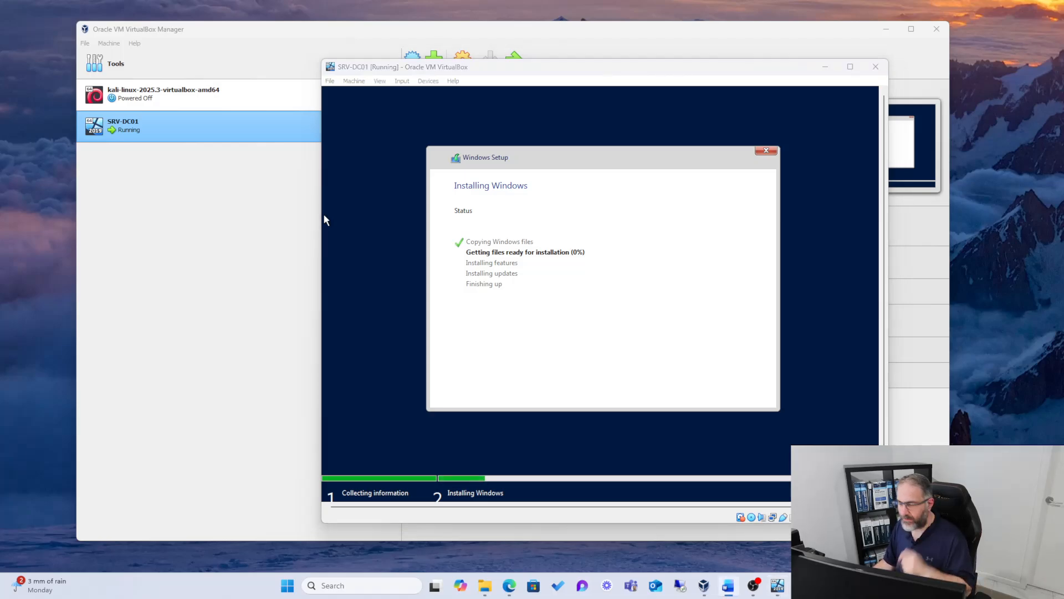
key("alt+Tab")
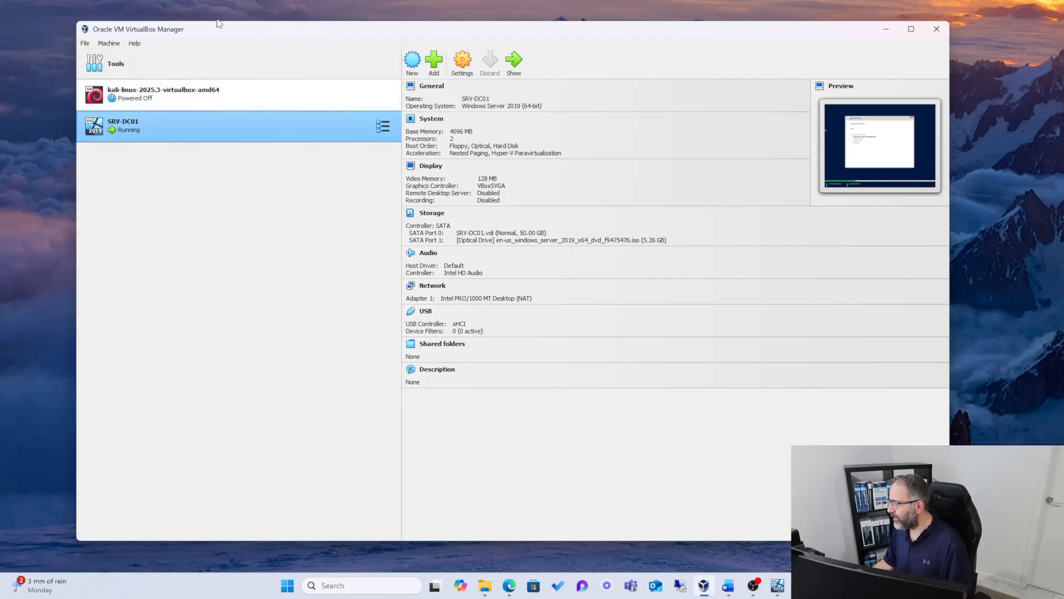
left_click(409, 62)
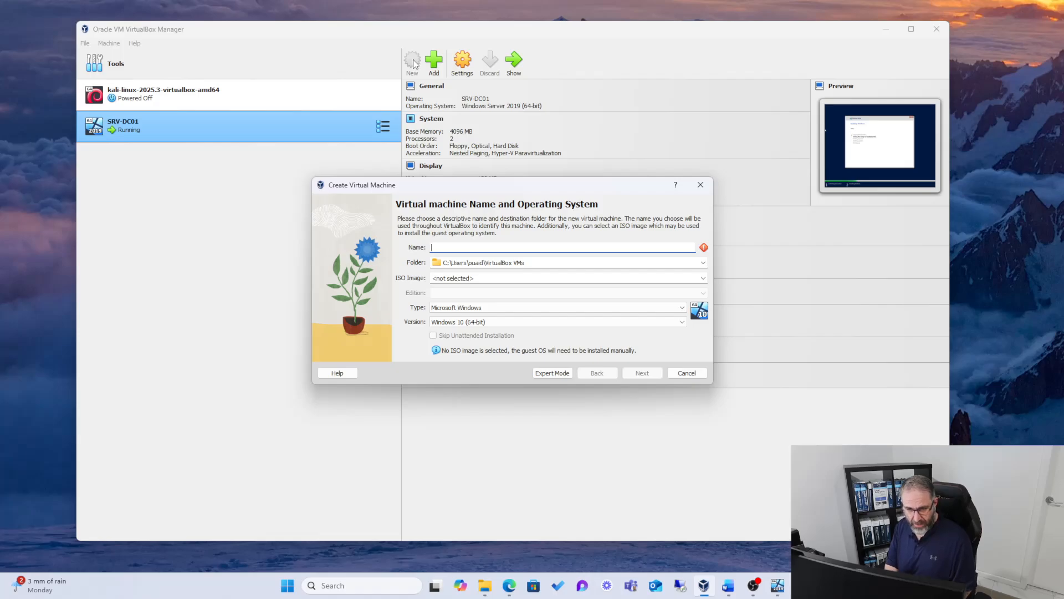
type("WIN10-CL1")
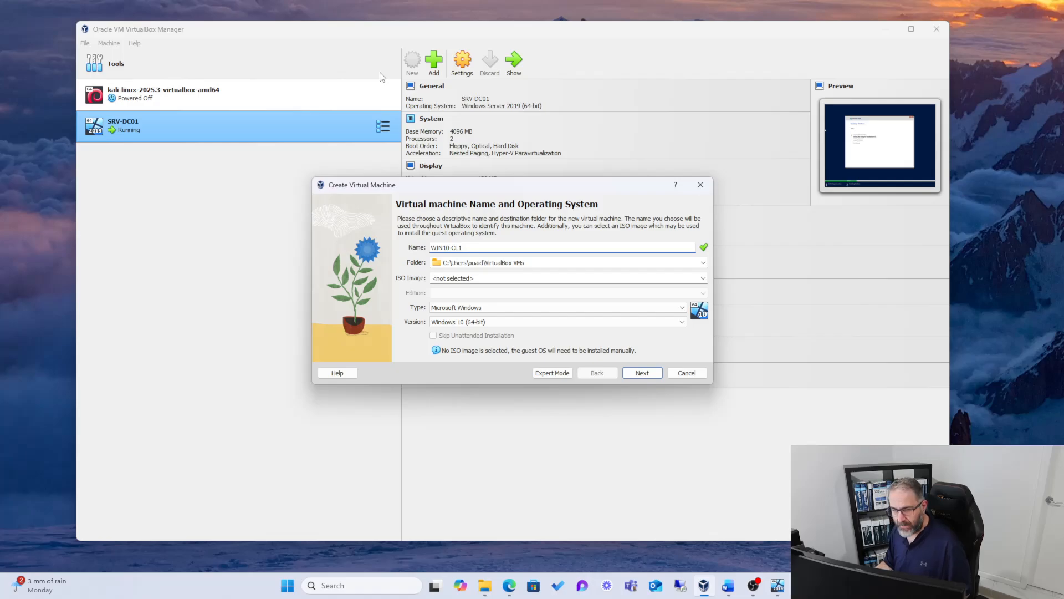
Step: Select the Windows 10 consumer editions 22H2 ISO from the E: drive's Windows 10 folder, skip unattended installation, and continue
left_click(702, 278)
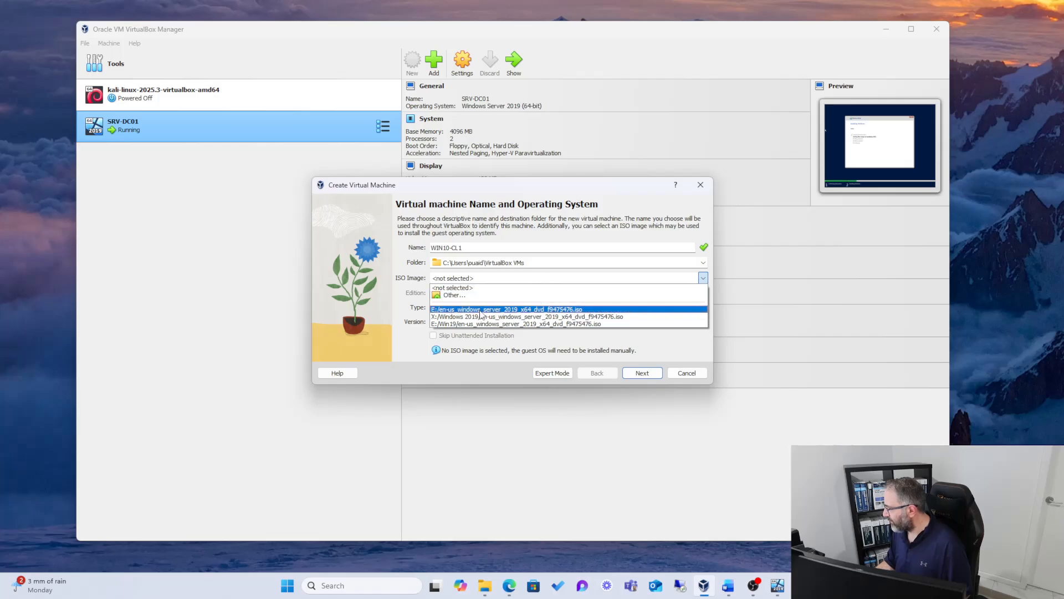
left_click(448, 364)
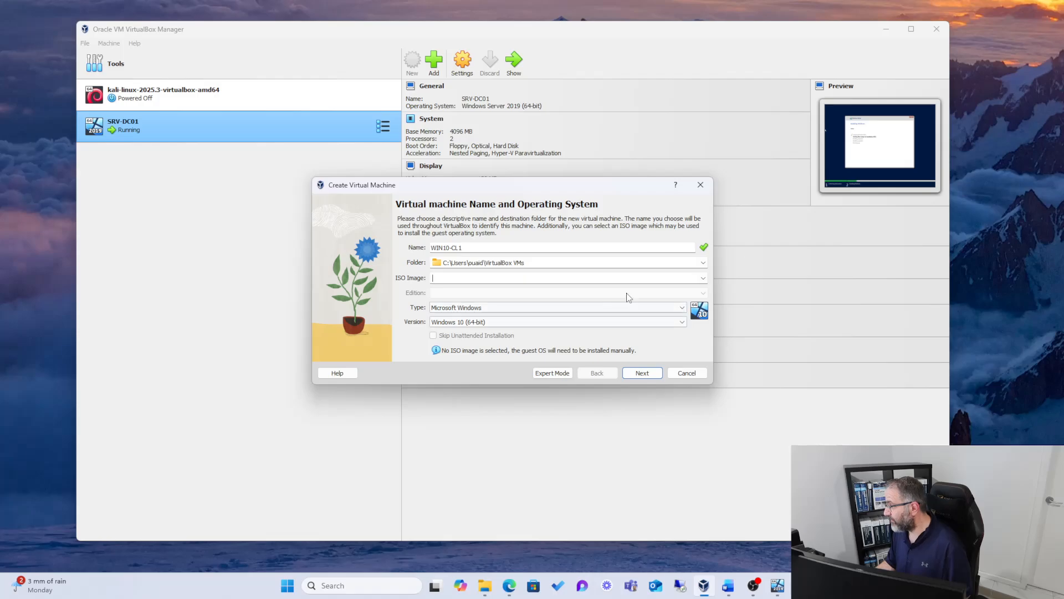
left_click(696, 277)
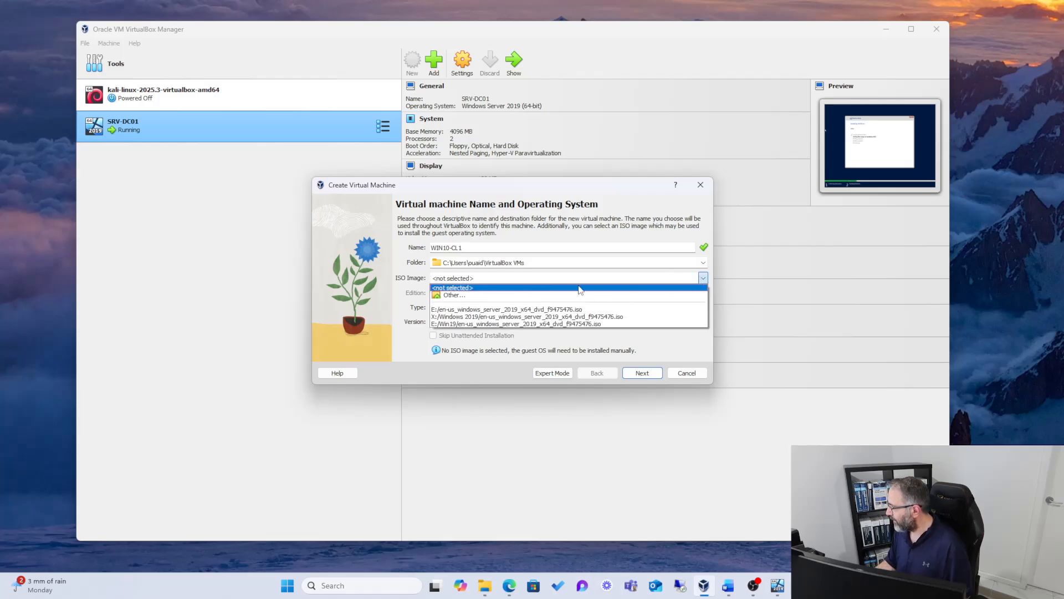
left_click(458, 285)
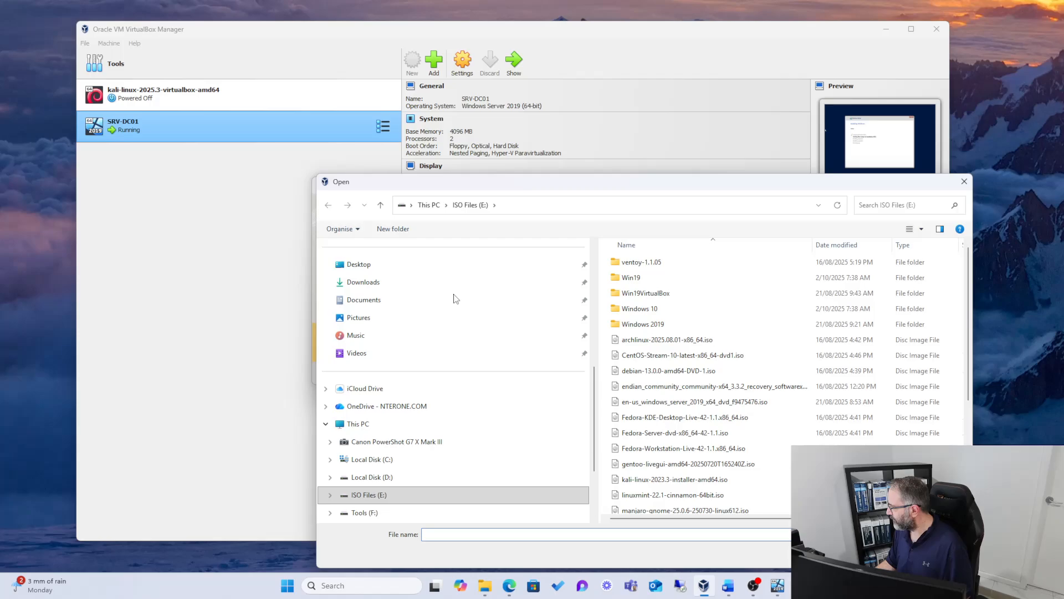
left_click_drag(534, 182, 398, 164)
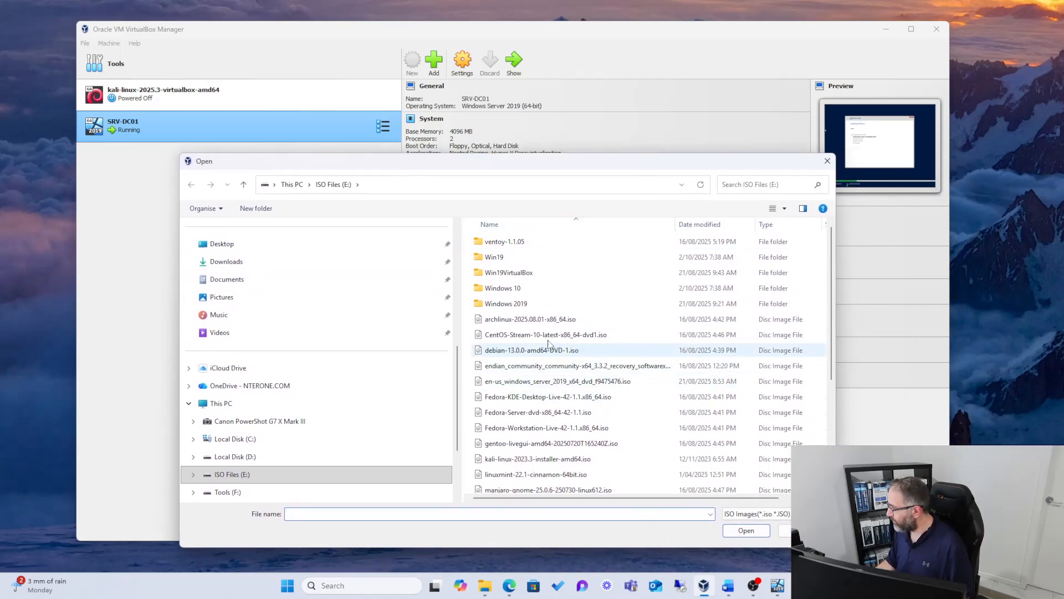
double_click(502, 288)
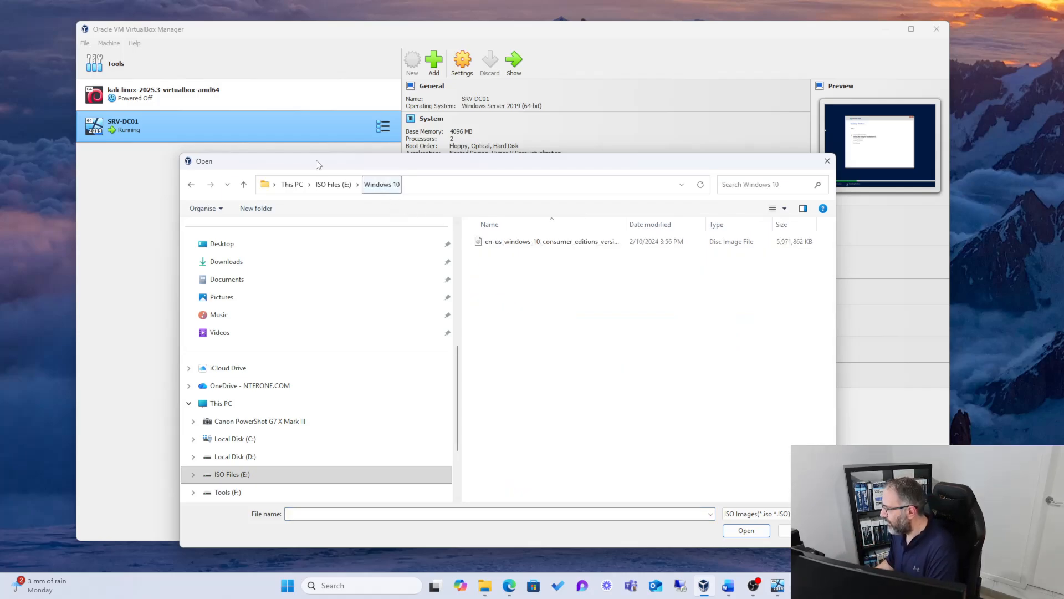
left_click(243, 184)
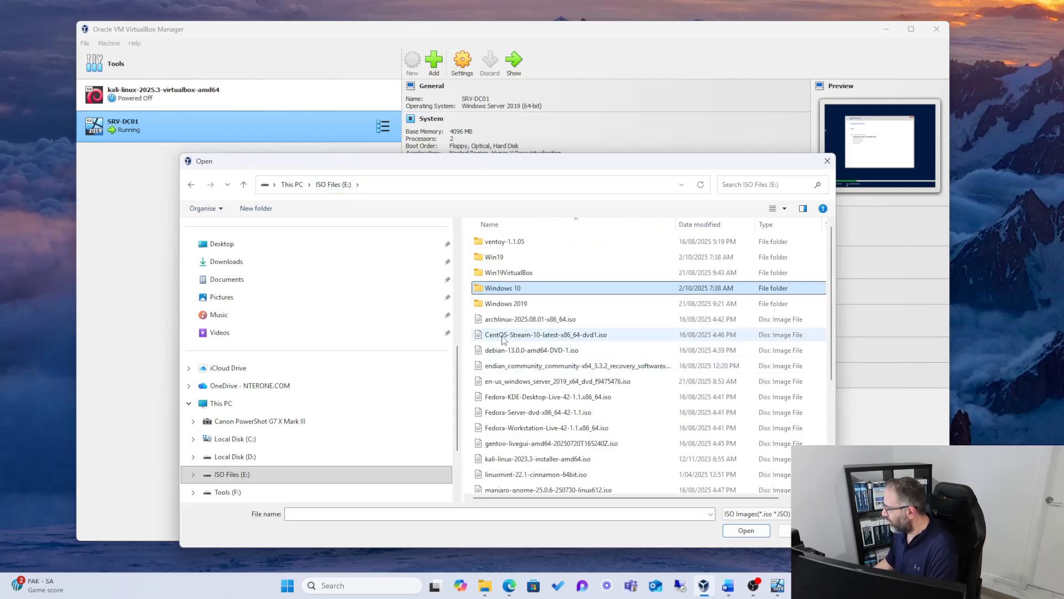
double_click(501, 289)
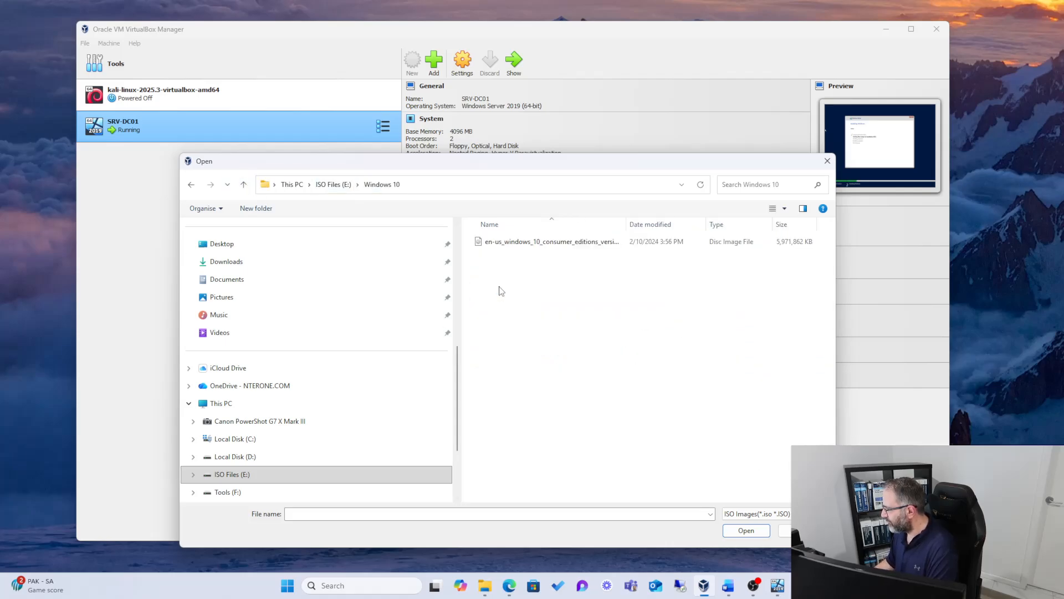
left_click(522, 245)
left_click(746, 530)
left_click(435, 336)
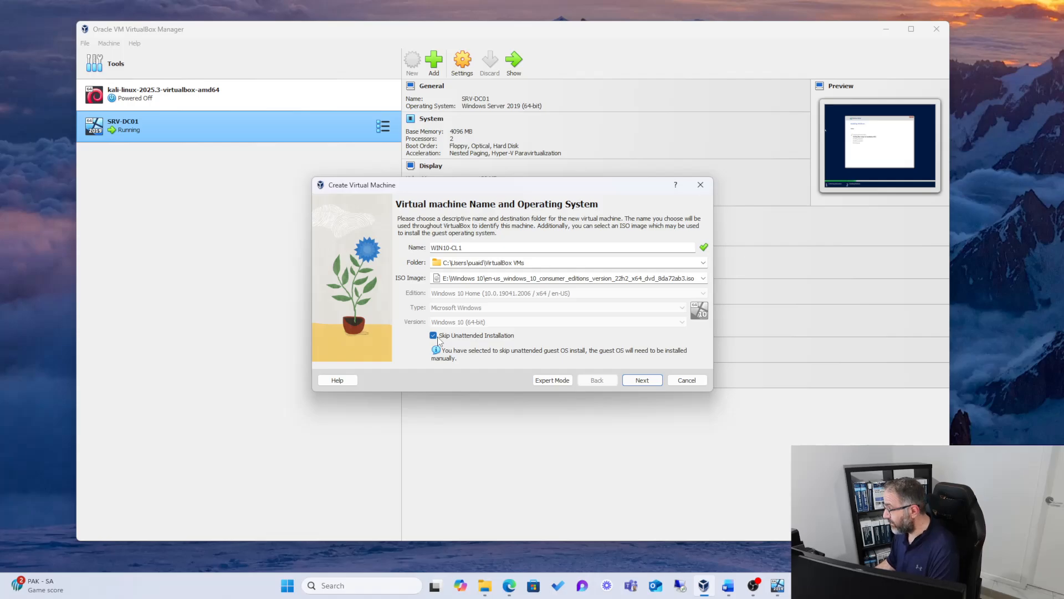
left_click(646, 380)
Step: Give WIN10-CL1 4096 MB of base memory and 2 processors, and finish creating it with the default 50 GB disk
left_click_drag(454, 240, 462, 239)
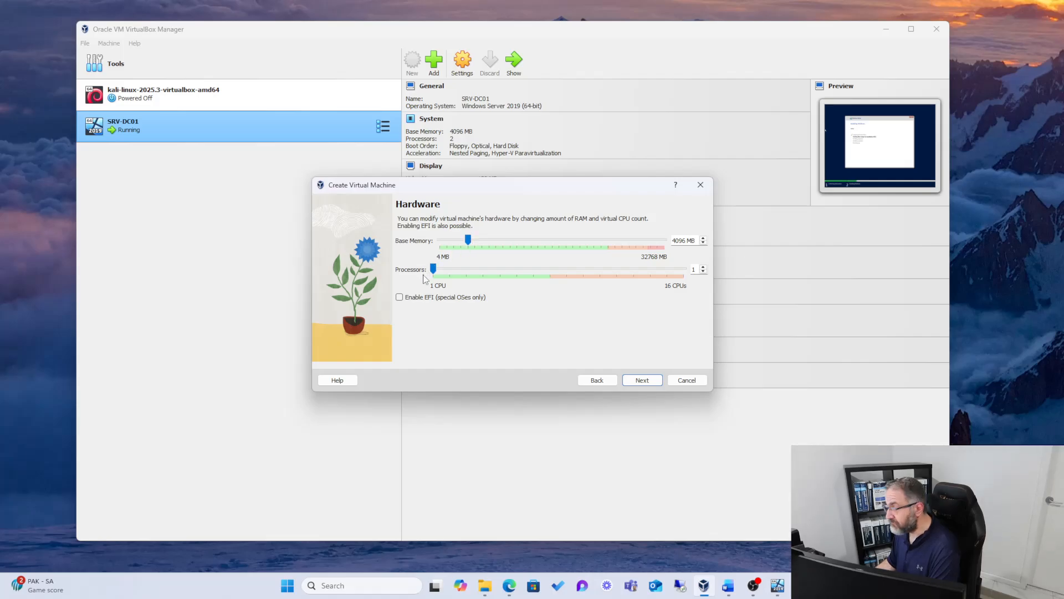
left_click_drag(431, 269, 453, 273)
left_click(641, 381)
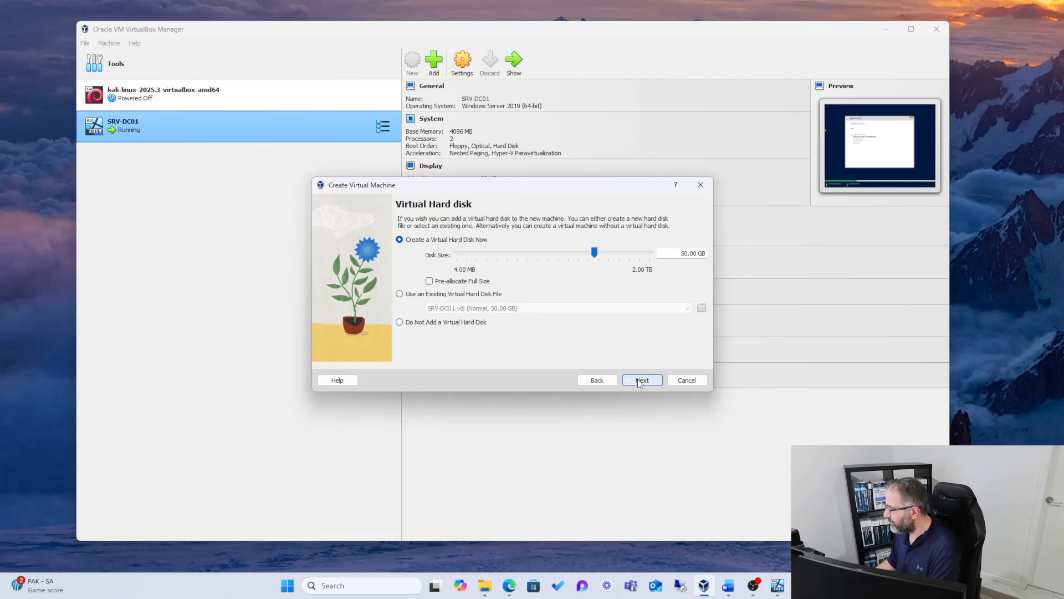
left_click(640, 381)
left_click(641, 380)
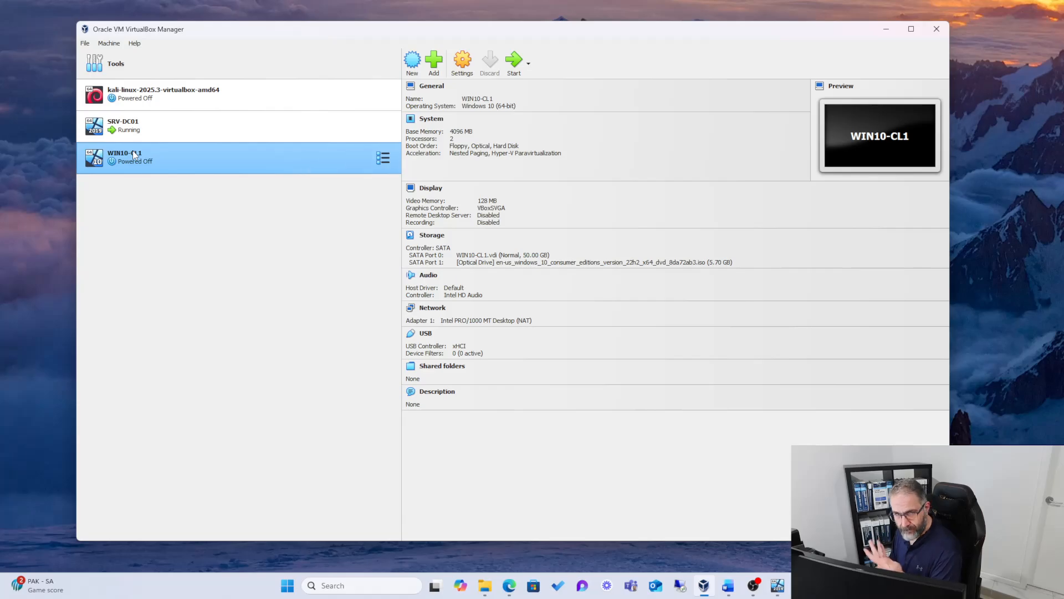
Step: Boot the WIN10-CL1 virtual machine with a normal start and check the SRV-DC01 installation while it powers up
right_click(154, 153)
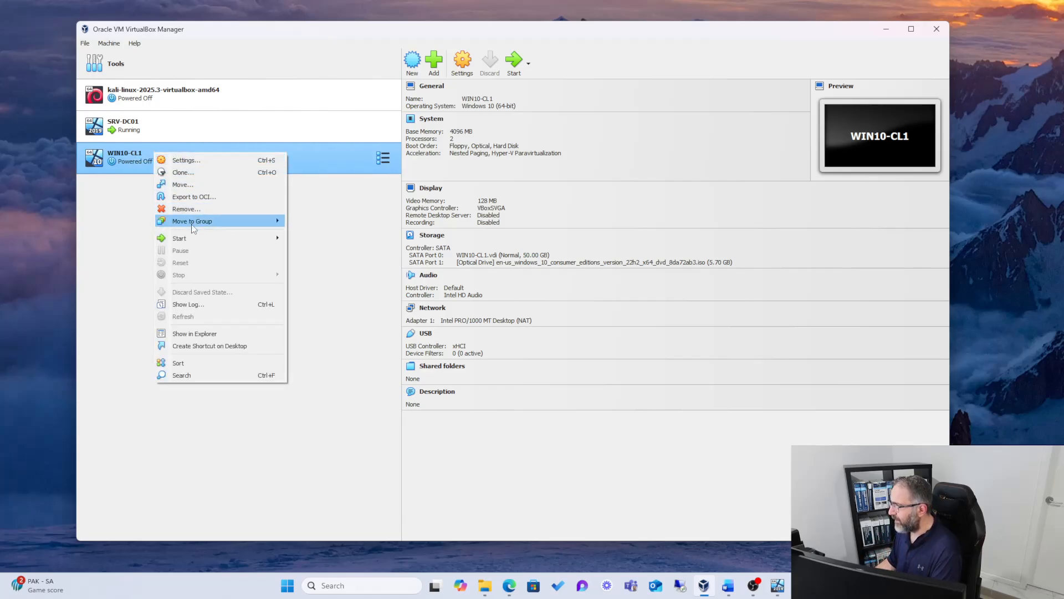
left_click(295, 237)
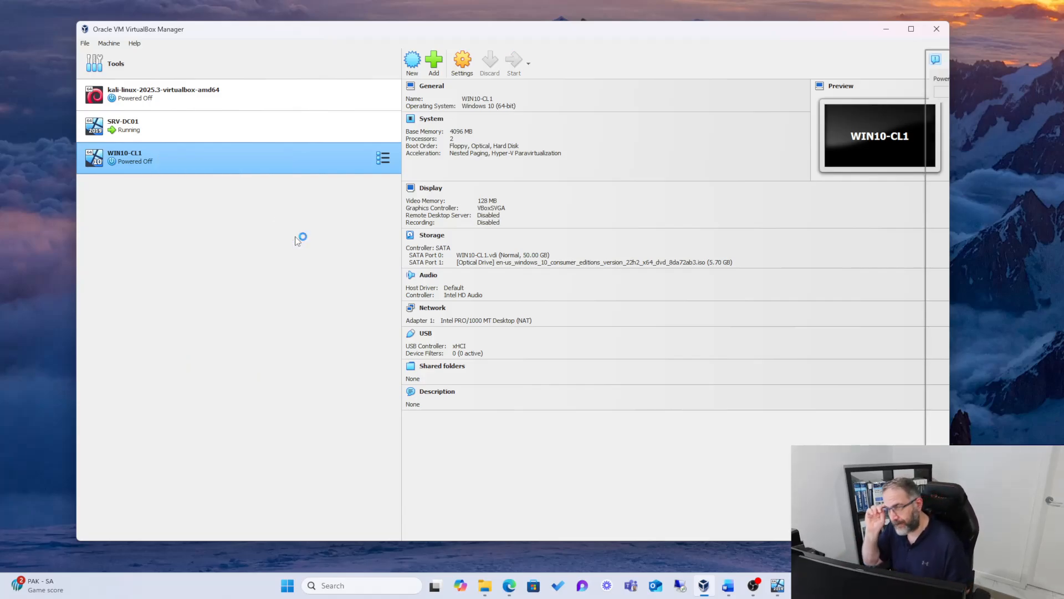
left_click(776, 587)
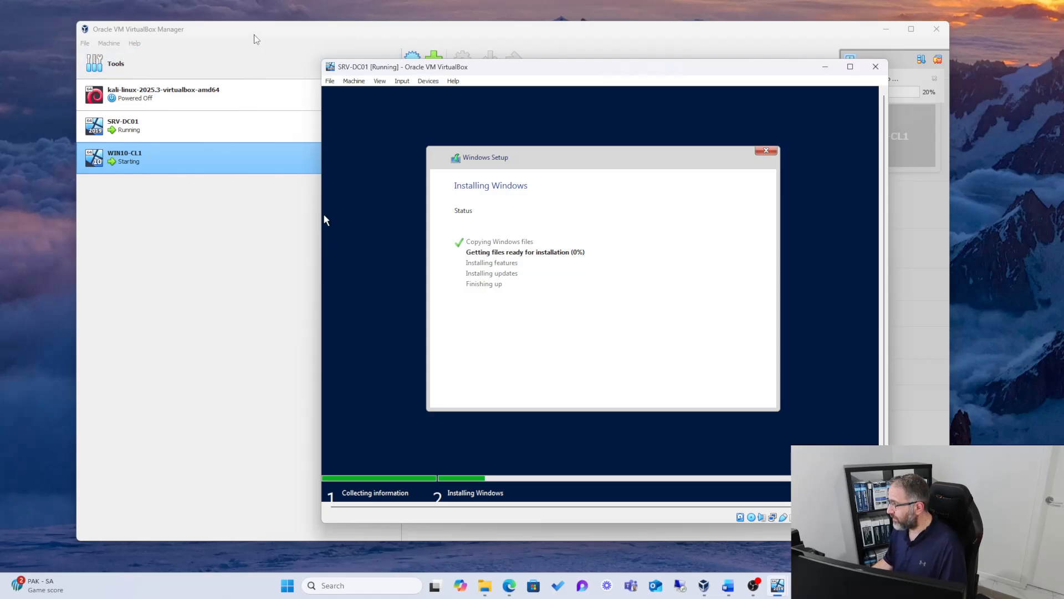
left_click(155, 159)
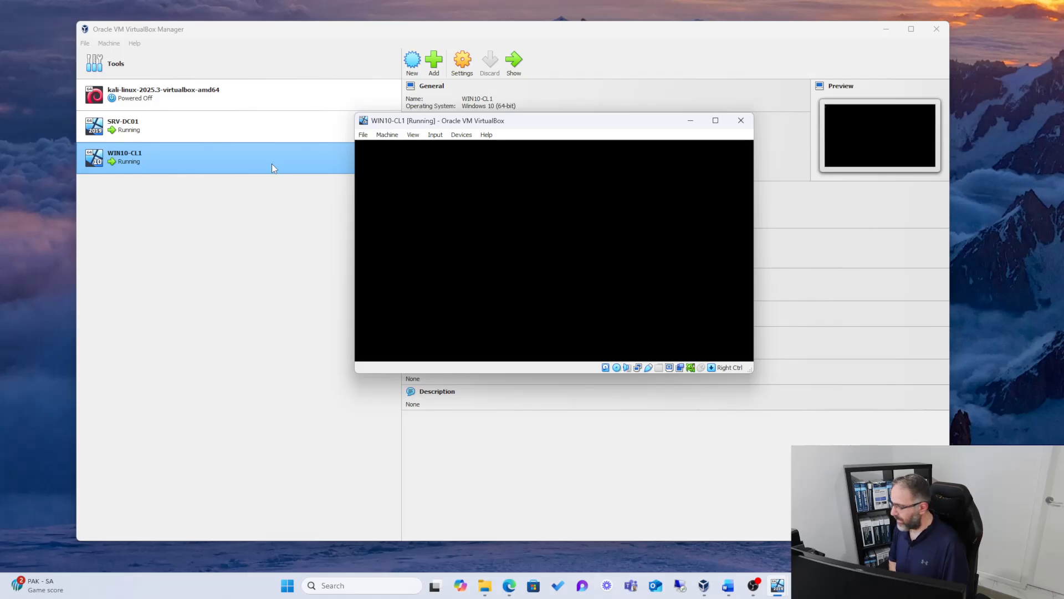
Step: Arrange the WIN10-CL1 and SRV-DC01 windows side by side and resize both so they do not overlap
left_click_drag(541, 120, 190, 20)
mouse_move(777, 585)
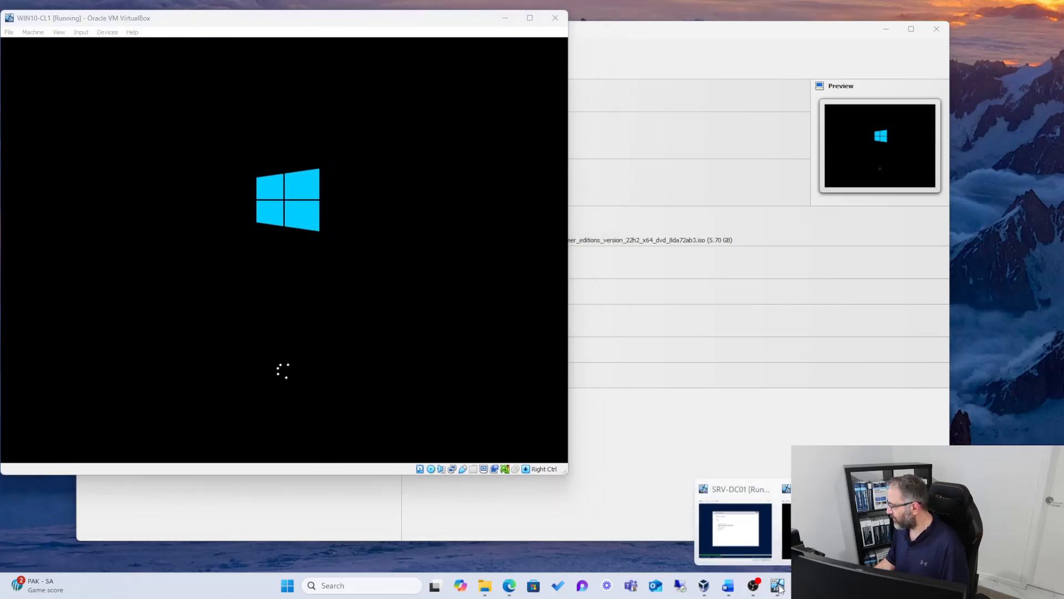
left_click(737, 494)
left_click_drag(471, 70, 617, 31)
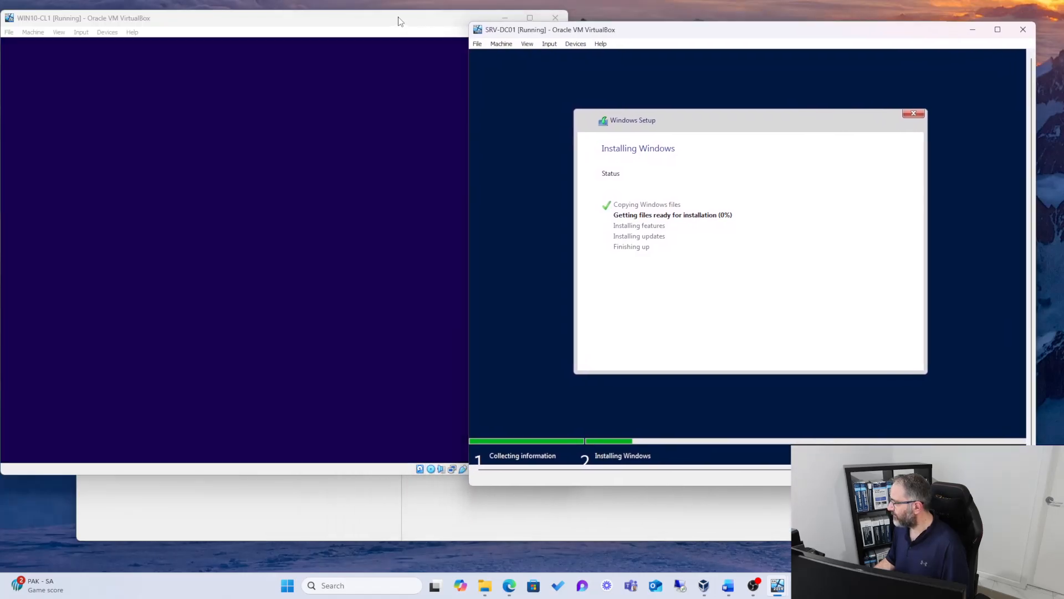
left_click(398, 18)
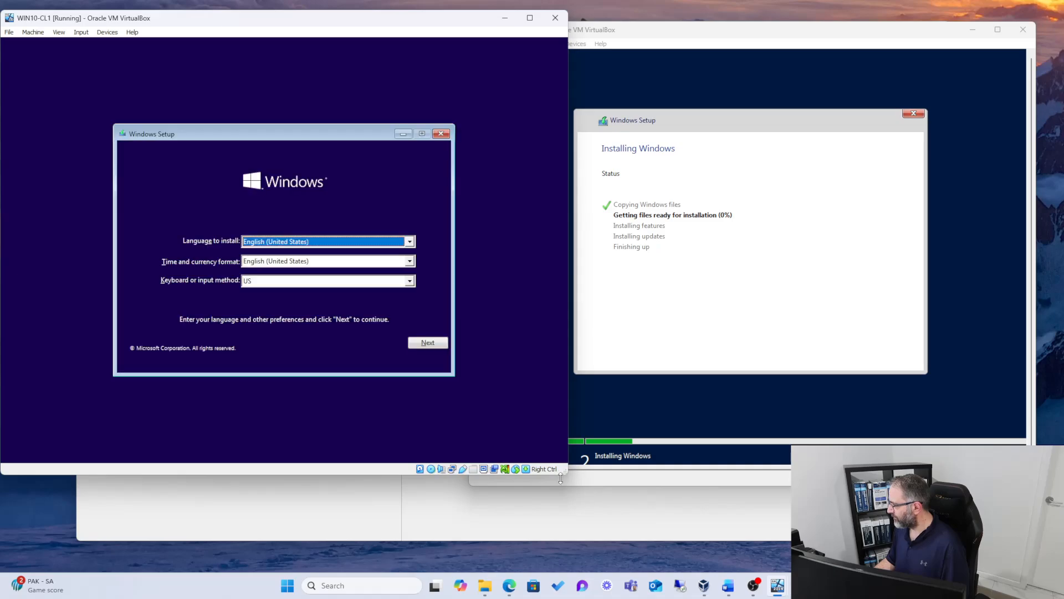
left_click_drag(571, 469, 518, 504)
left_click(541, 477)
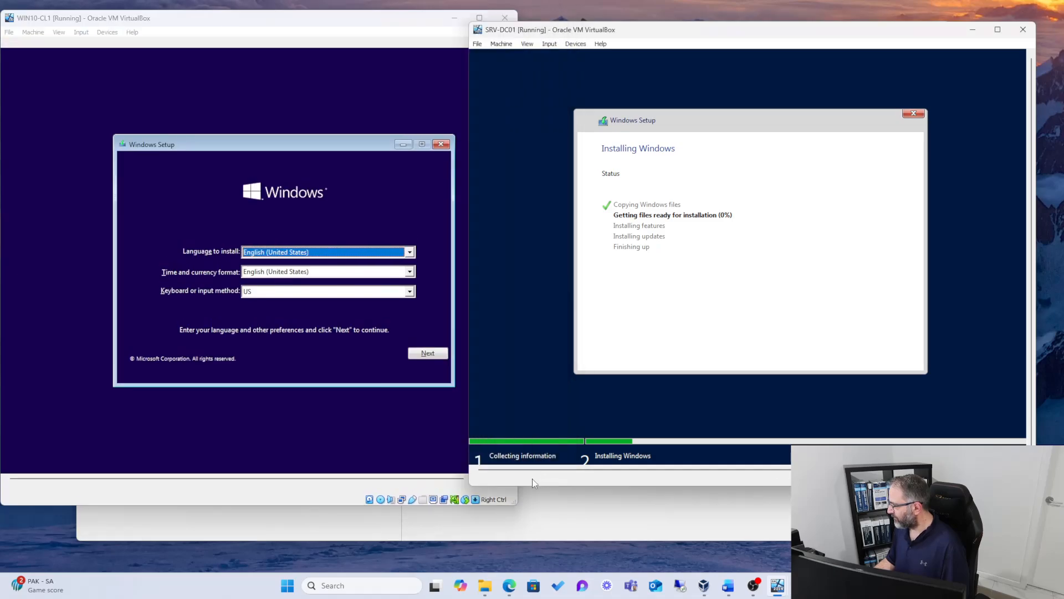
left_click_drag(469, 480, 524, 479)
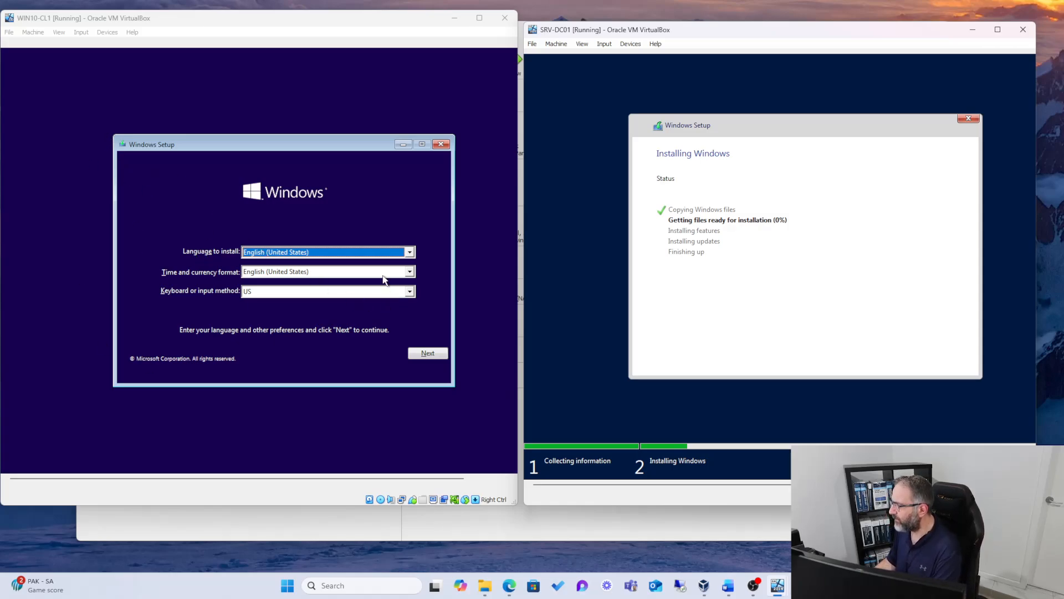
Step: Set the time and currency format to English (Australia) in WIN10-CL1's Windows Setup and start the installation
left_click(409, 271)
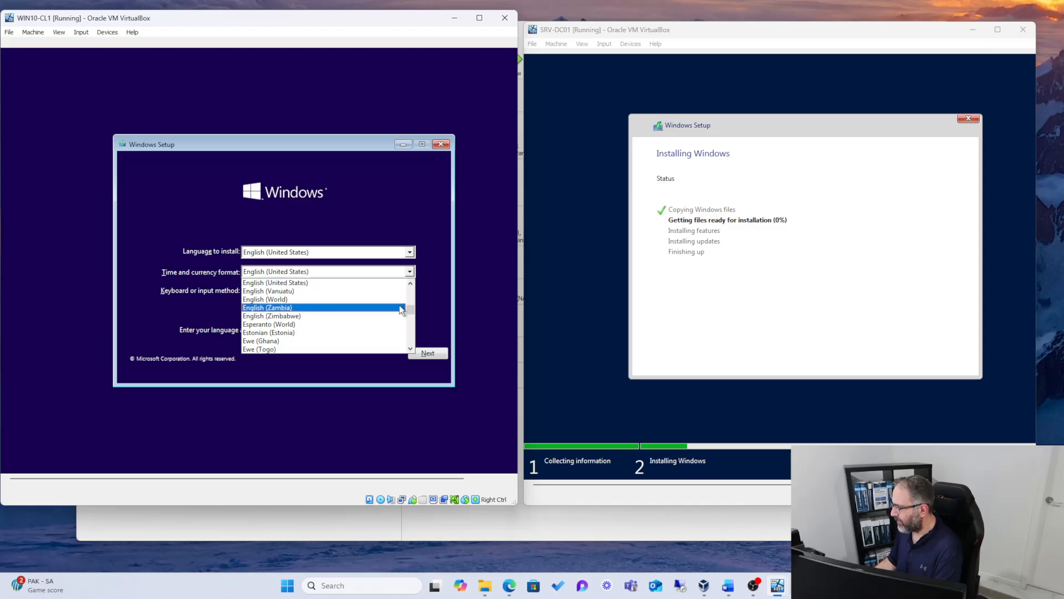
left_click_drag(409, 308, 414, 303)
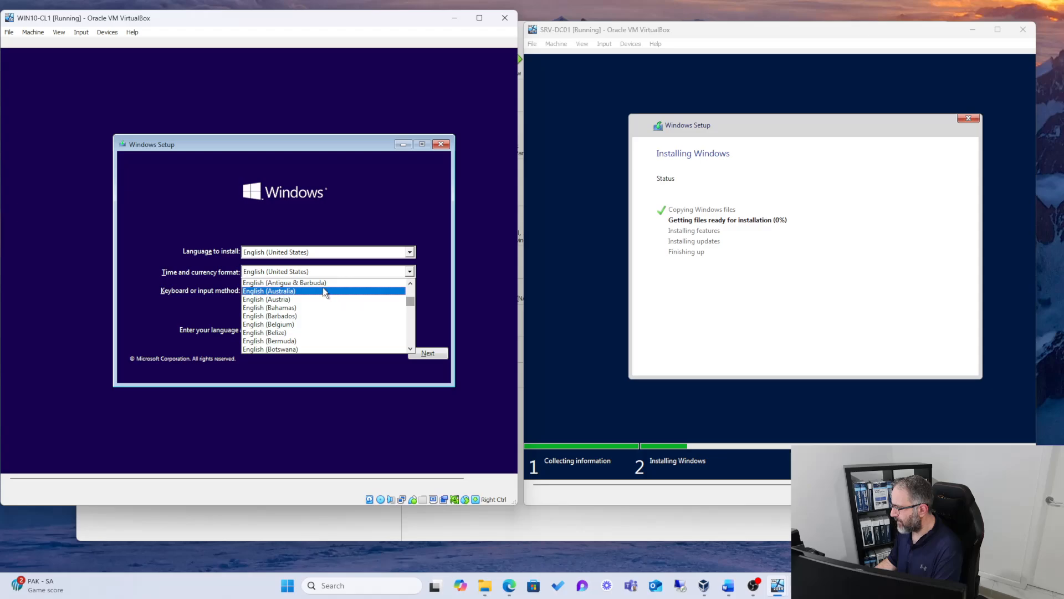
left_click(323, 289)
left_click(415, 355)
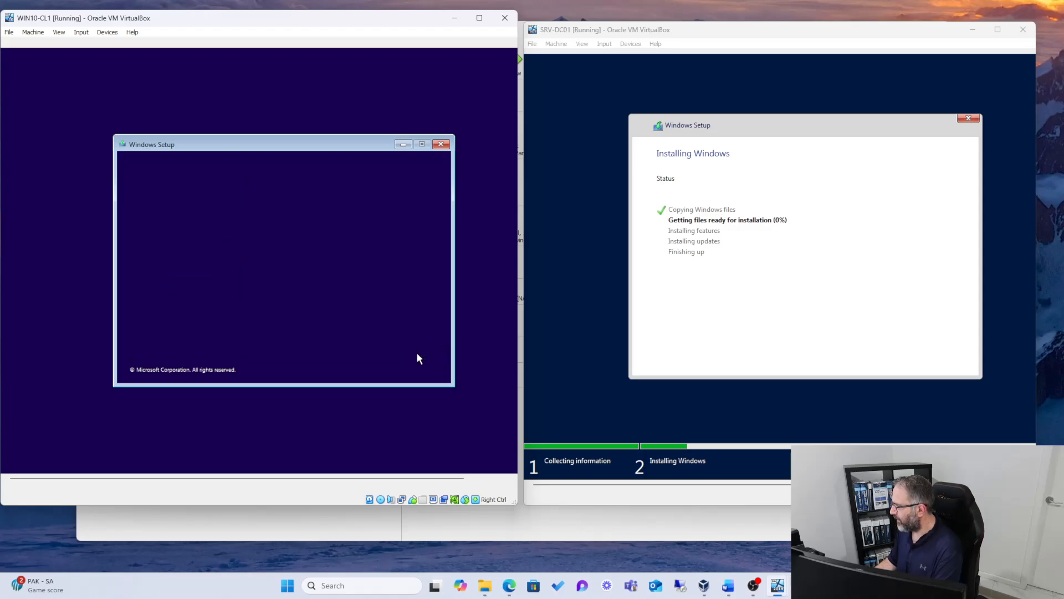
left_click(278, 271)
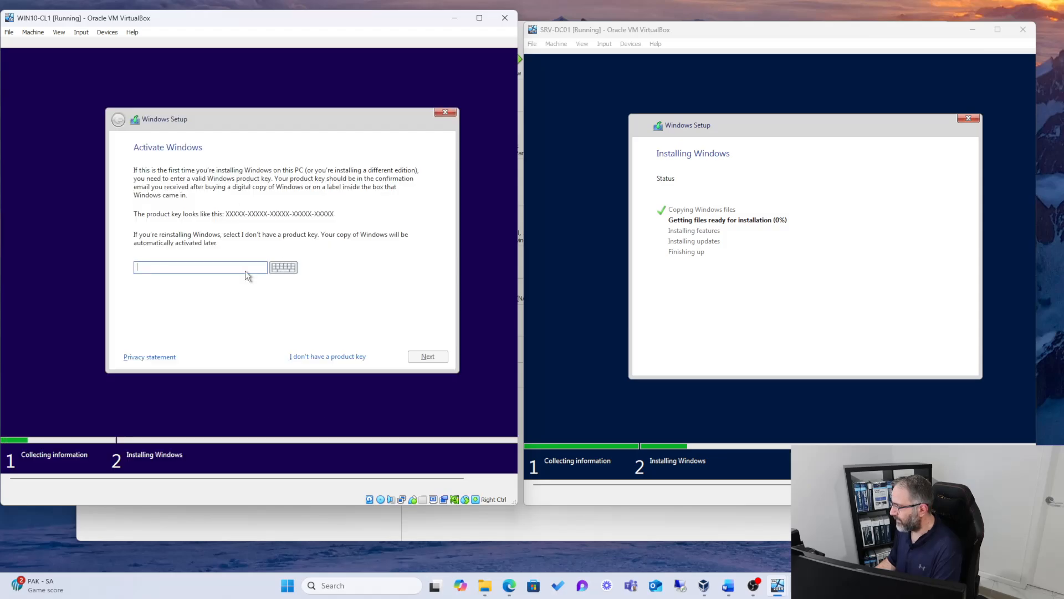
Step: Skip entering a product key and choose Windows 10 Pro as the edition to install
left_click(317, 355)
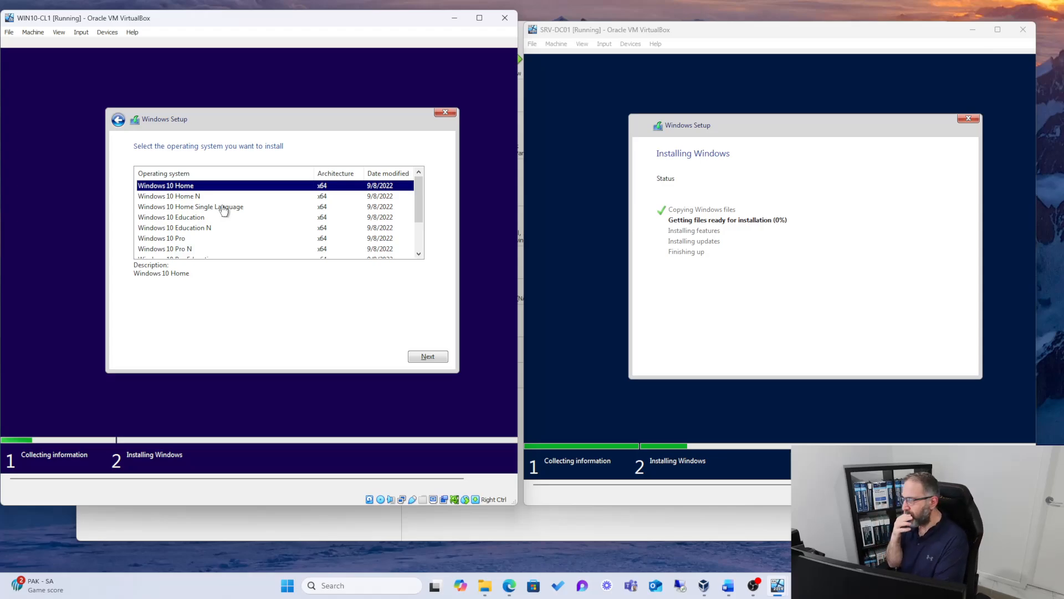
left_click(180, 242)
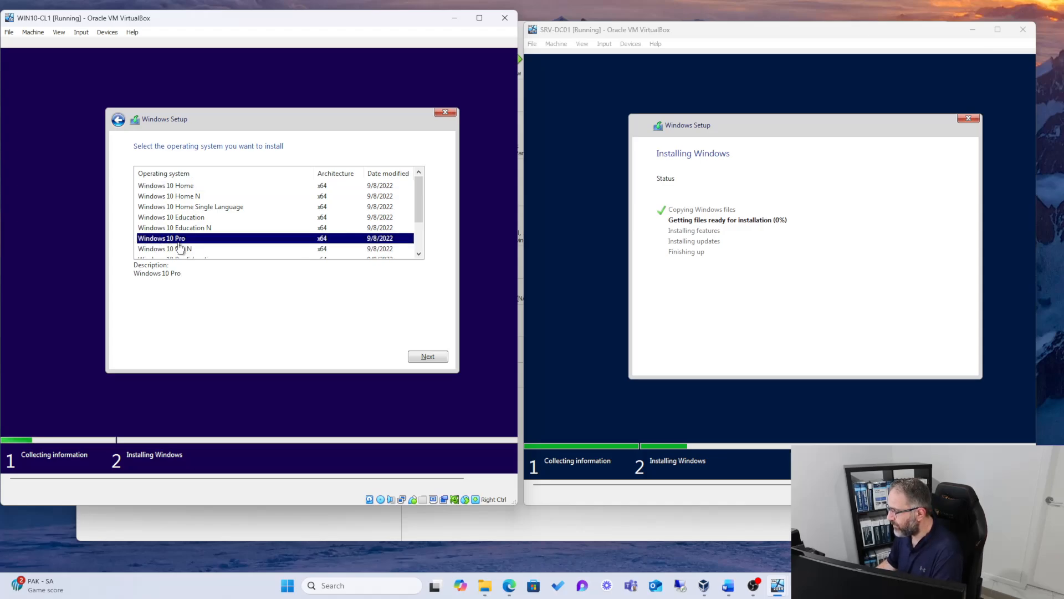
left_click_drag(417, 201, 421, 225)
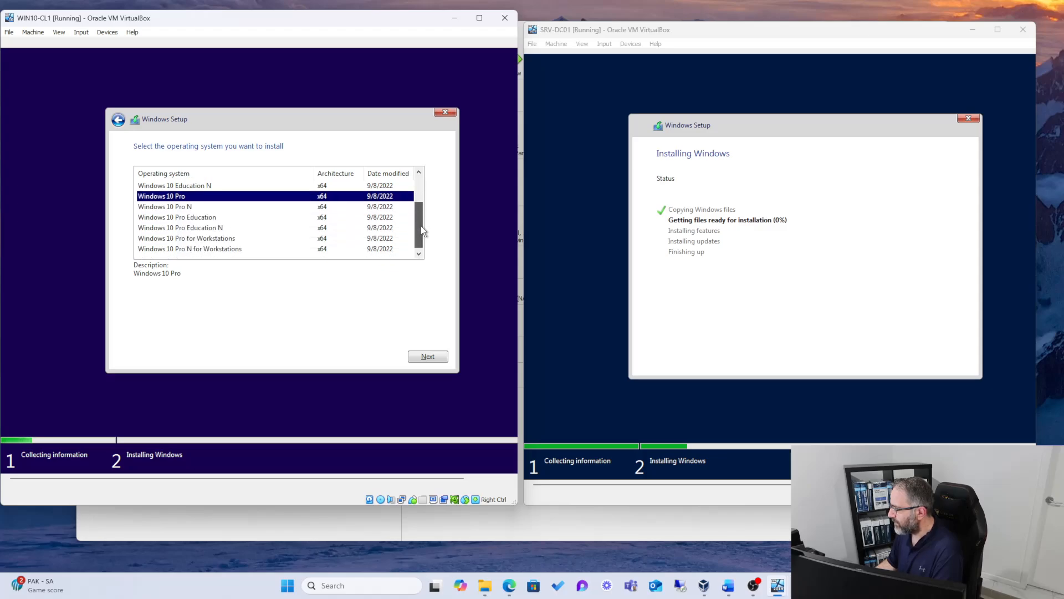
left_click(187, 219)
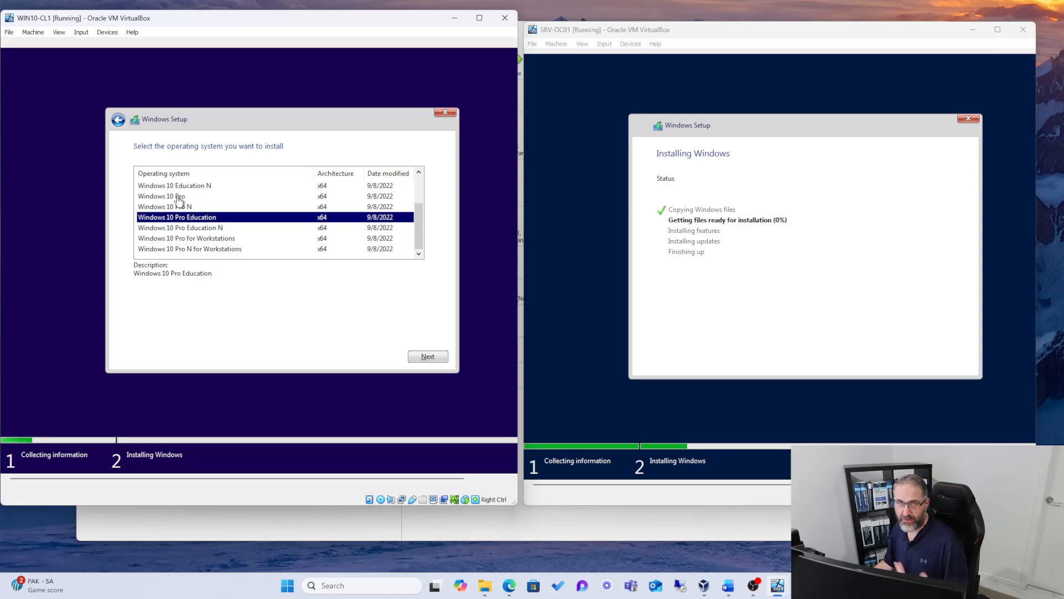
left_click(179, 197)
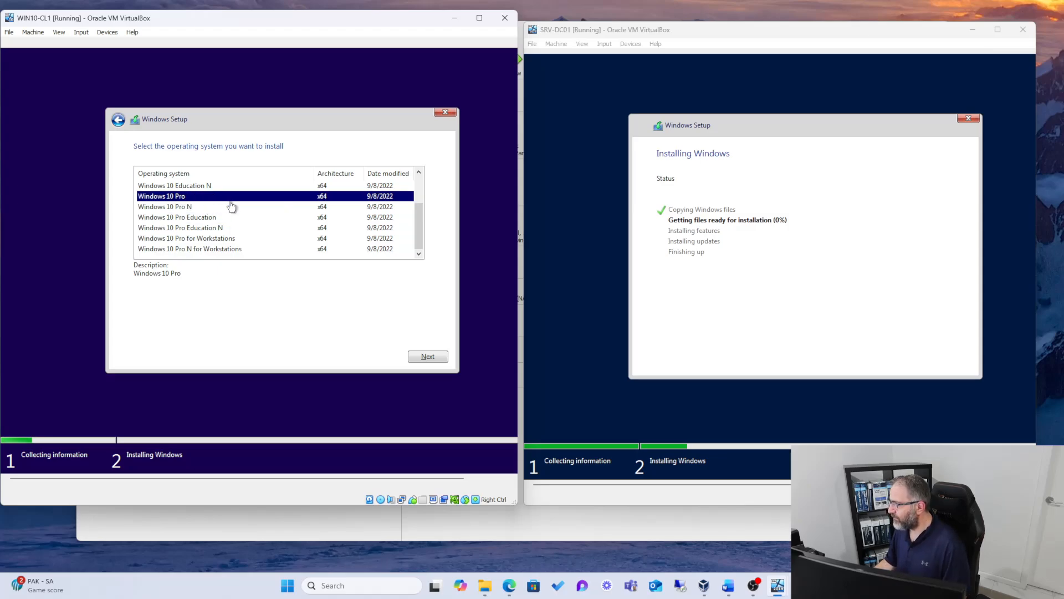
left_click(422, 357)
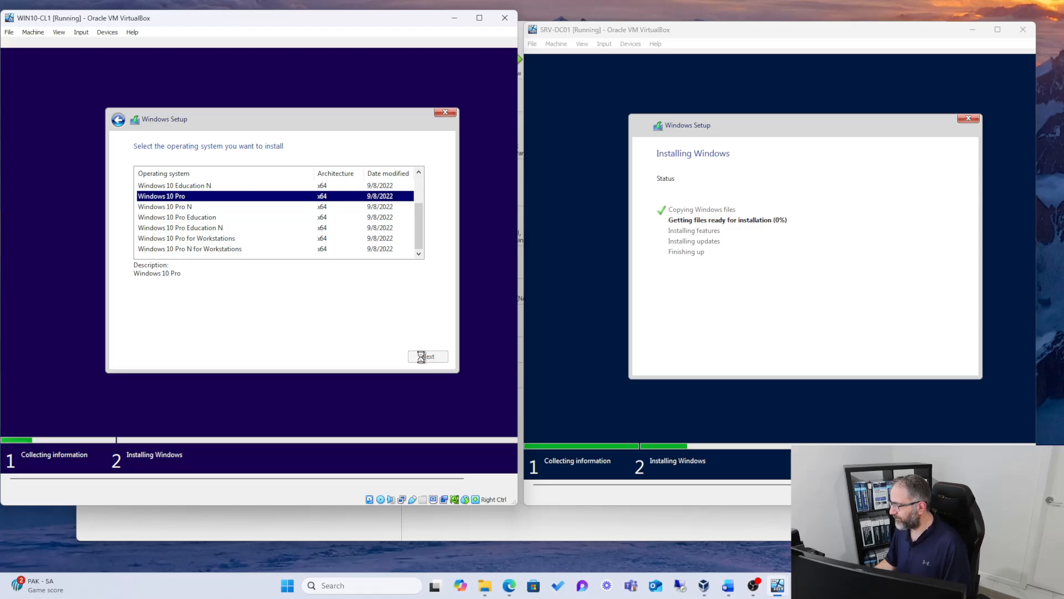
Step: Accept the license terms and start a custom installation of Windows on Drive 0 Unallocated Space
left_click(213, 331)
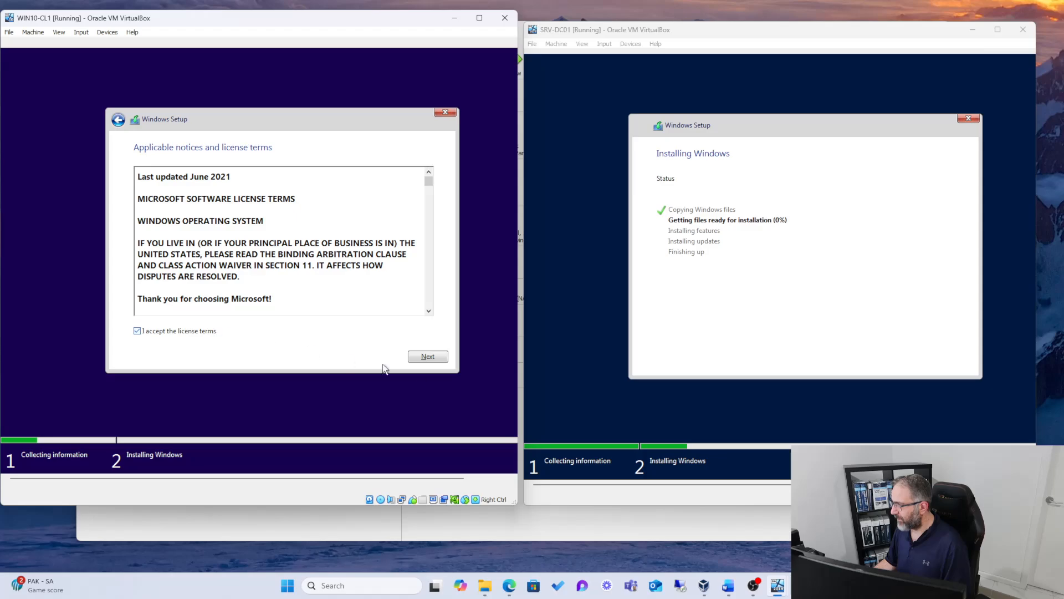
left_click(428, 356)
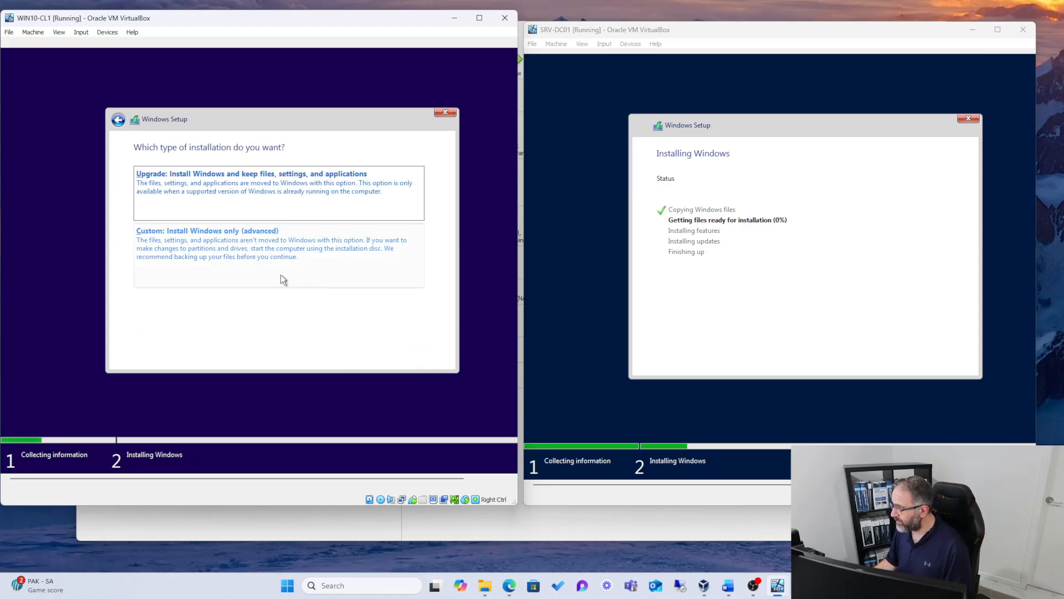
left_click(220, 250)
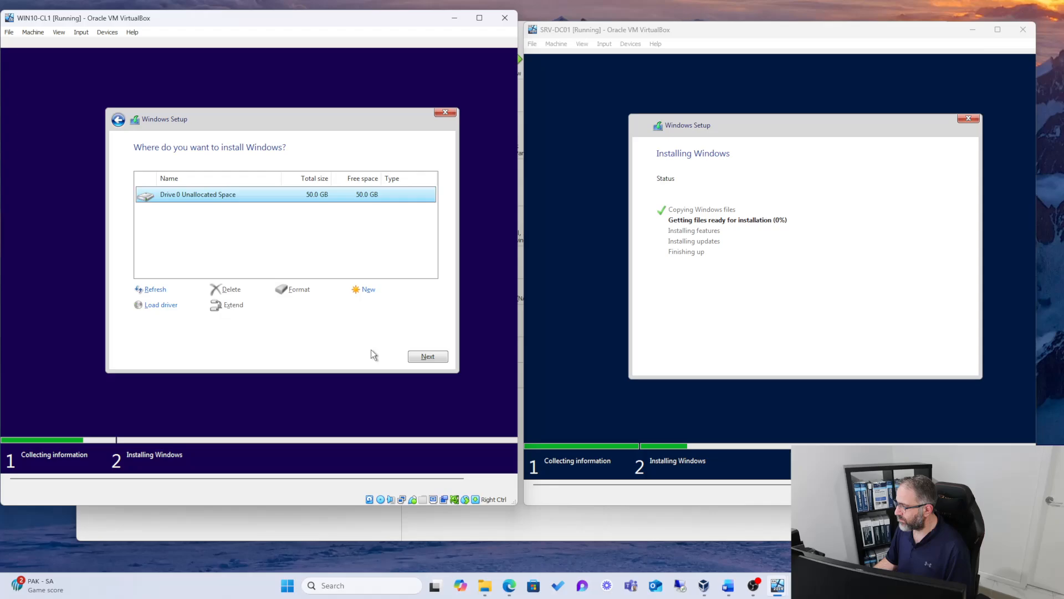
left_click(426, 356)
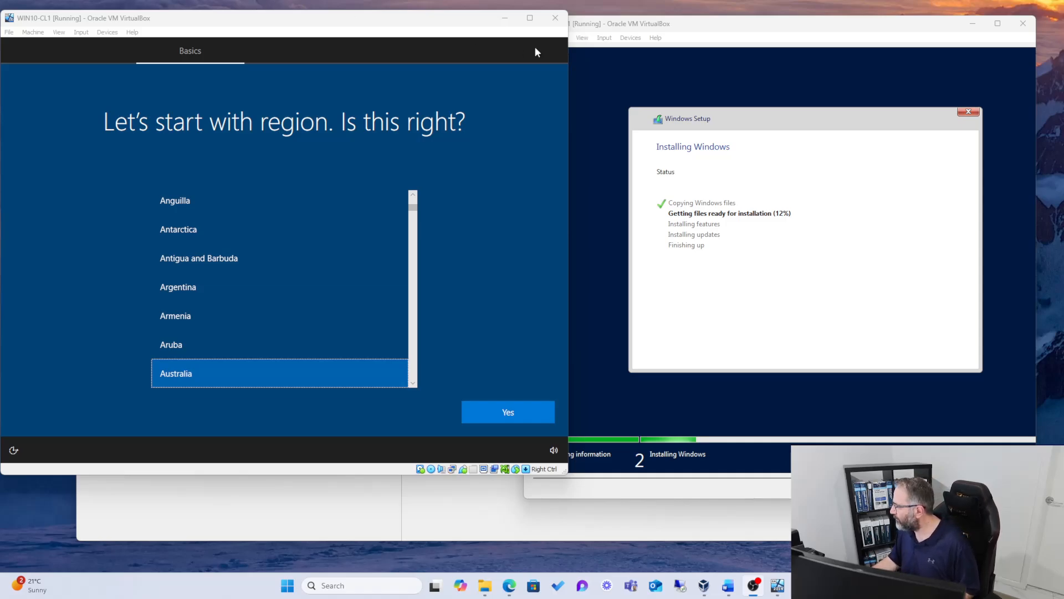
Step: Confirm Australia as the region and US as the keyboard layout in WIN10-CL1, skipping a second layout
left_click(571, 47)
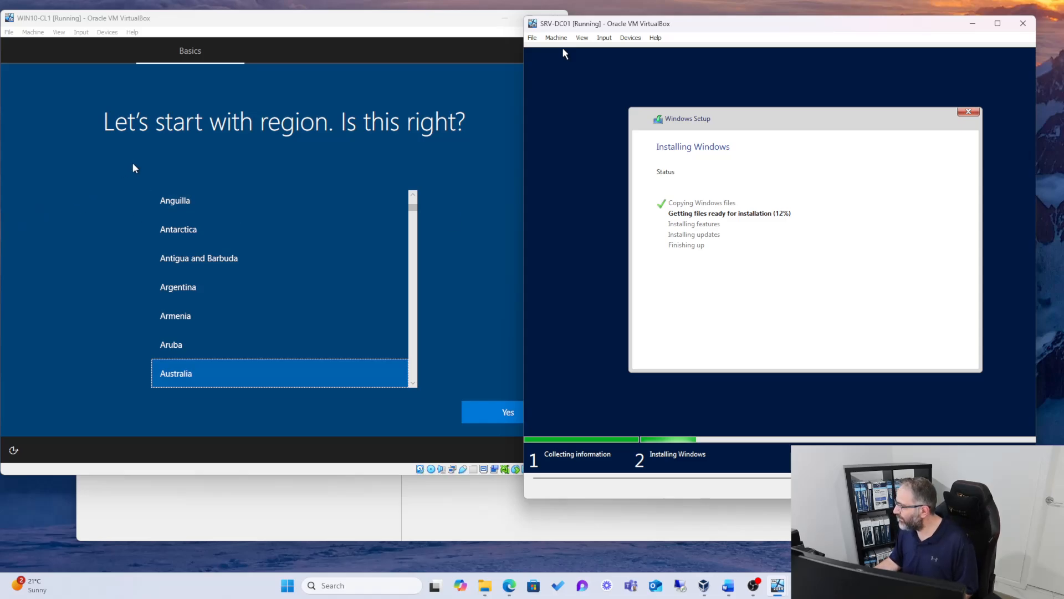
left_click(201, 427)
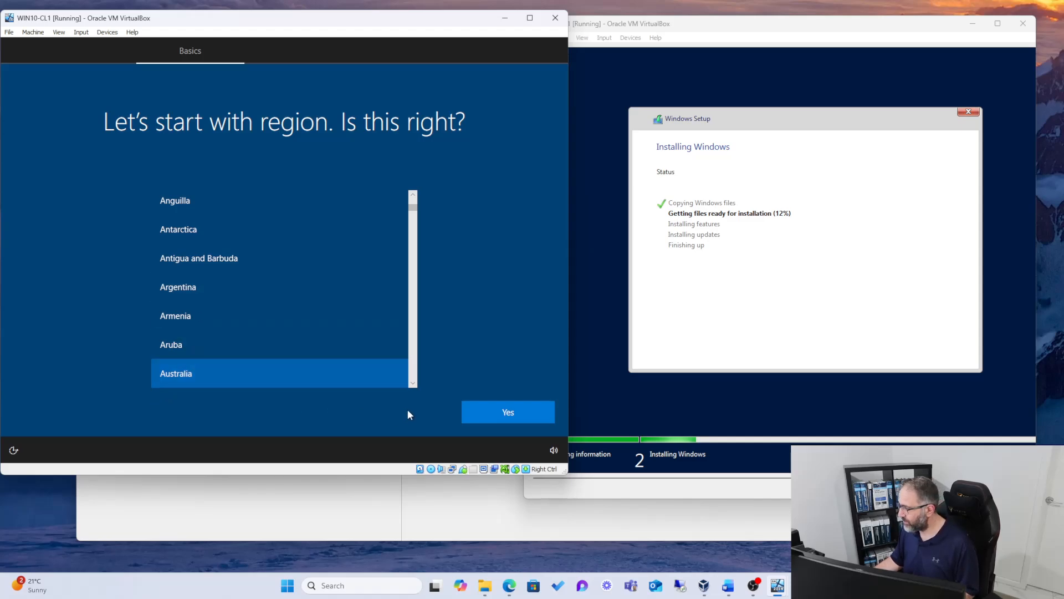
left_click(497, 420)
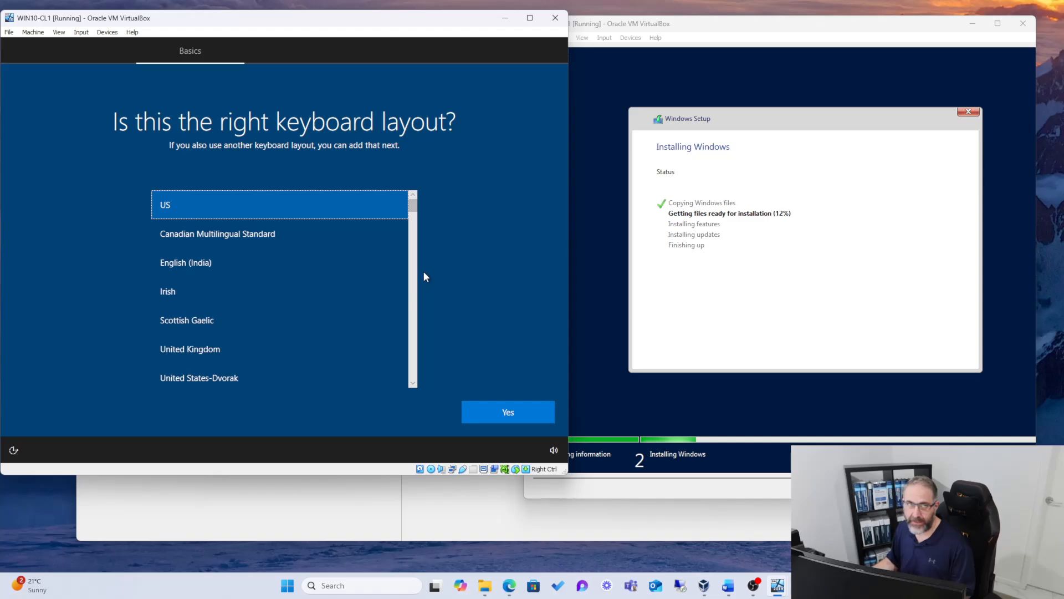
left_click(493, 410)
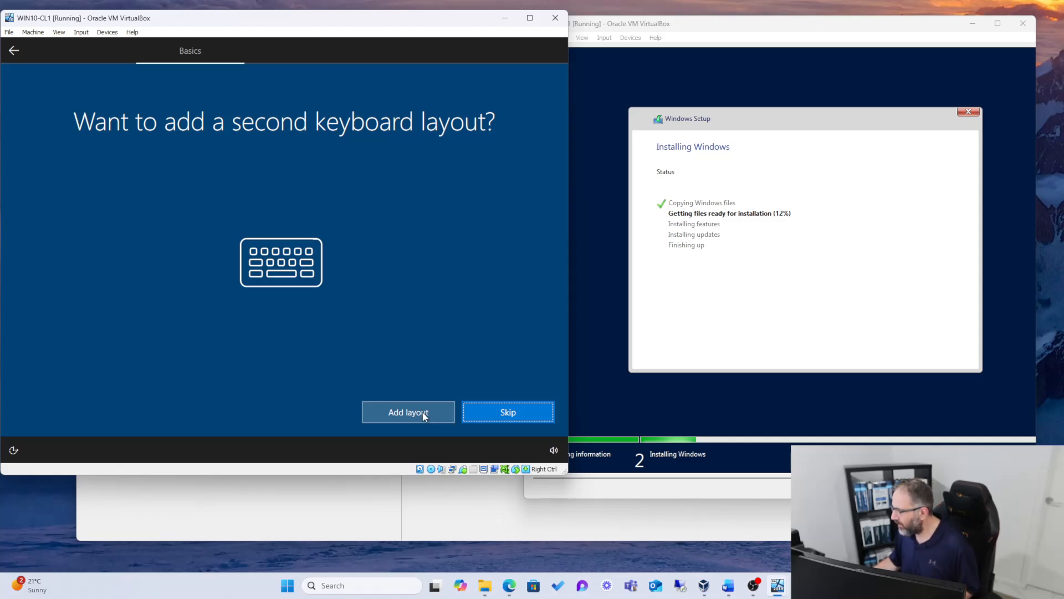
left_click(489, 415)
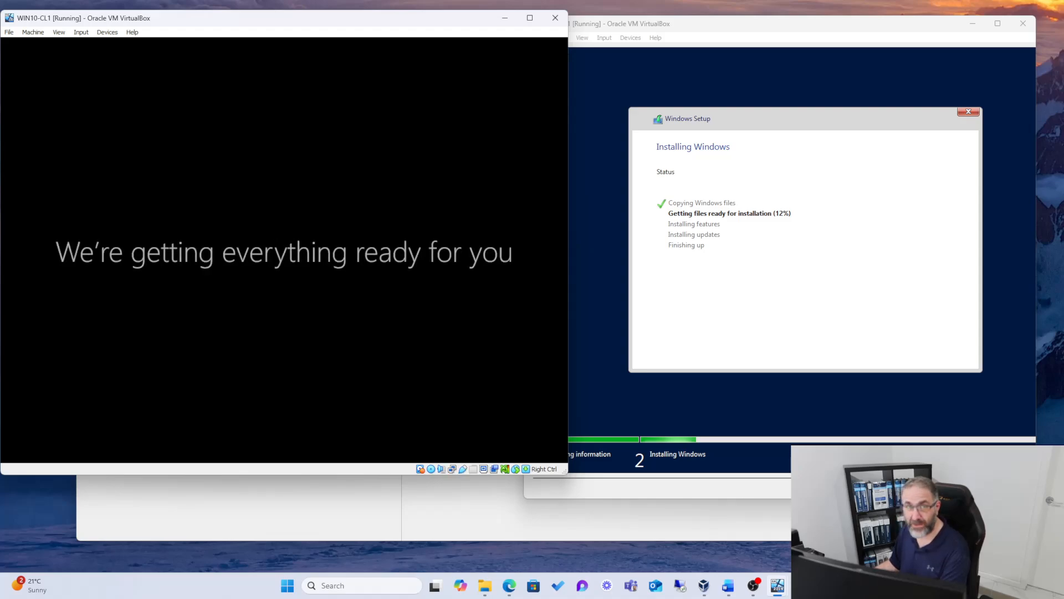
Step: Reposition the two virtual machine windows, and set up WIN10-CL1 for an organization using domain join instead of a Microsoft sign-in
left_click_drag(715, 31, 688, 29)
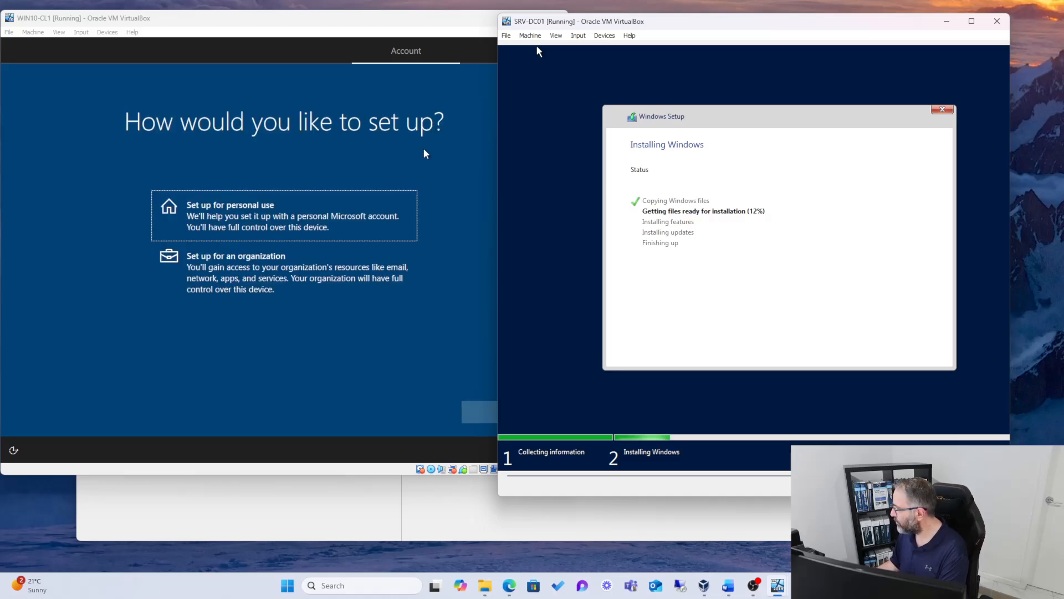
left_click_drag(278, 18, 294, 19)
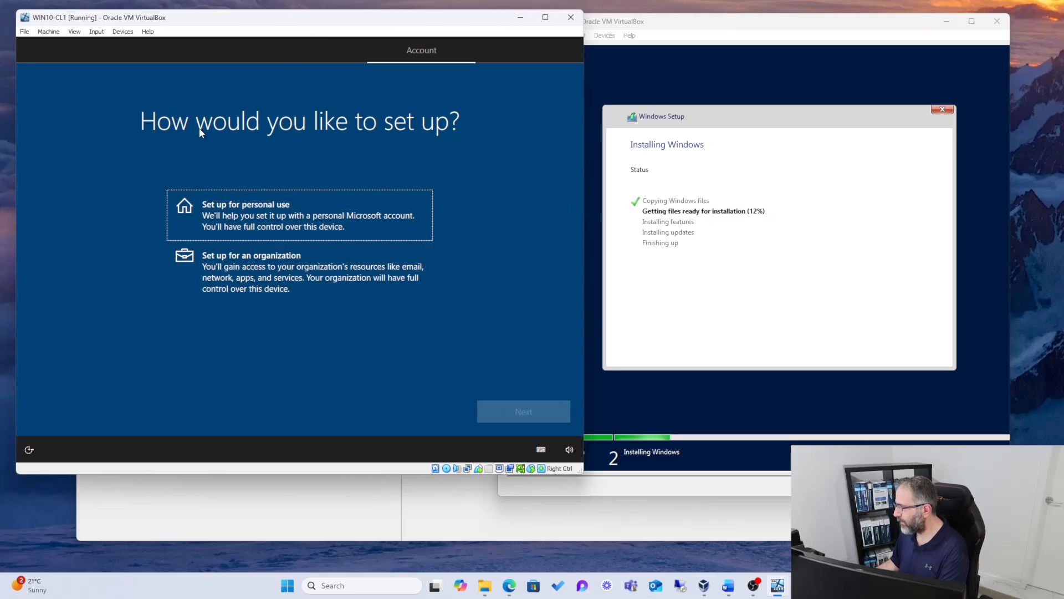
left_click(247, 279)
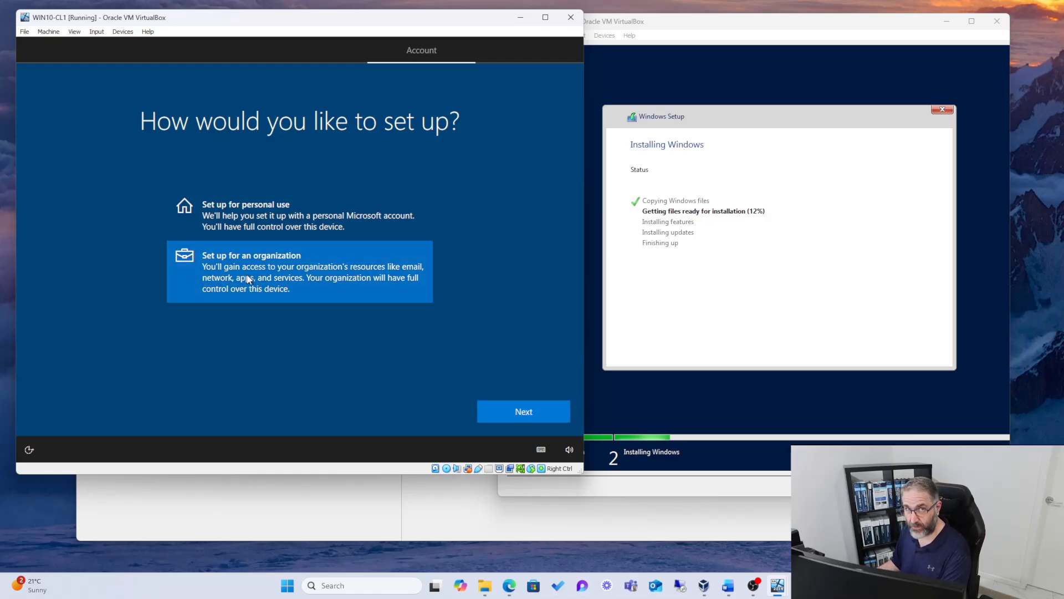
left_click(499, 411)
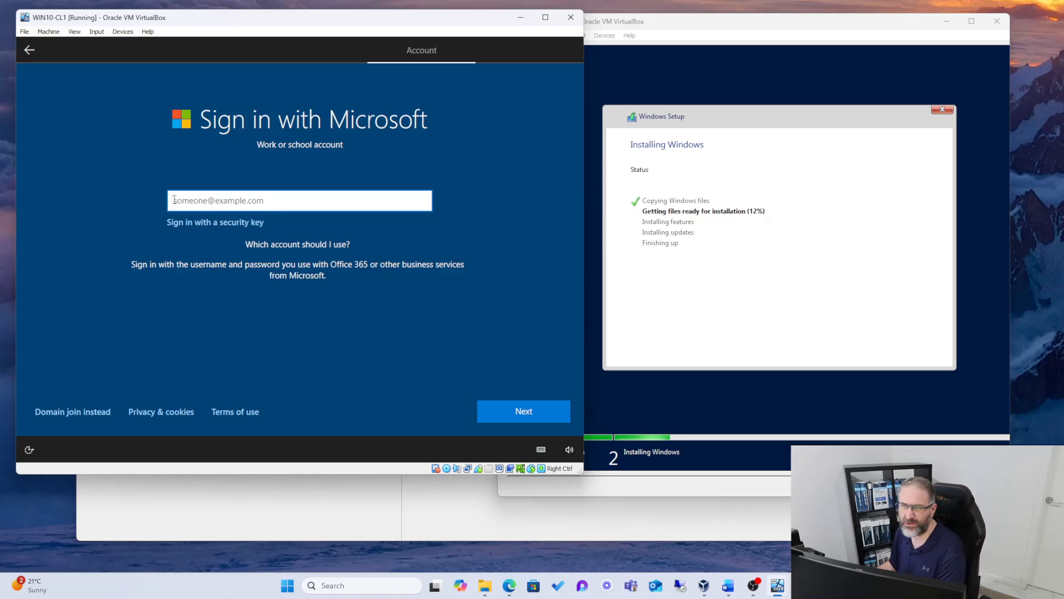
left_click(52, 412)
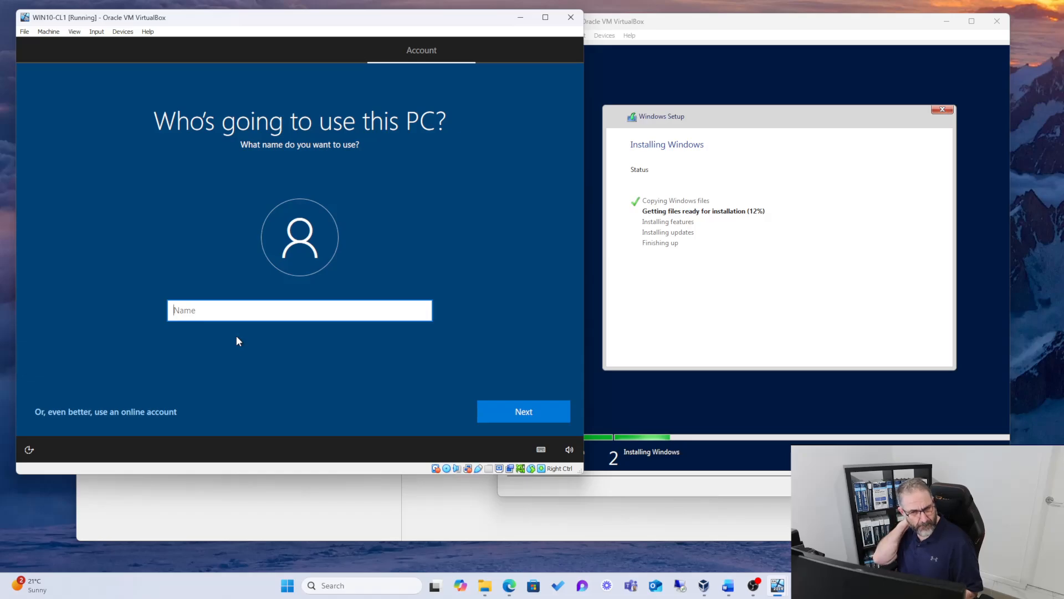
Step: Try Administrator as the PC's user name, replace it with the user's first name, and continue
type("Administrator")
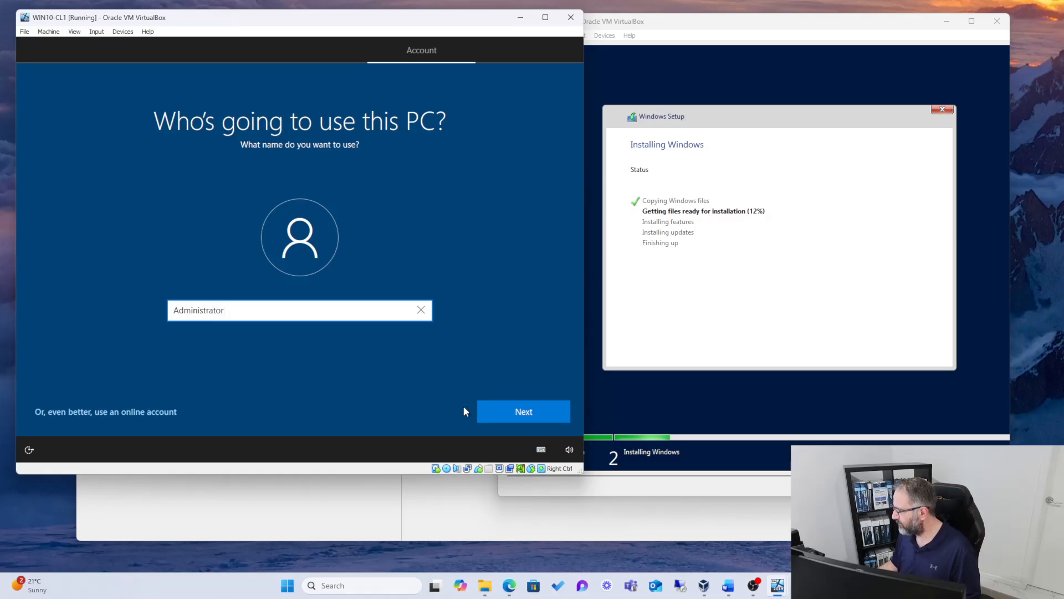
left_click(497, 404)
left_click(256, 335)
double_click(256, 336)
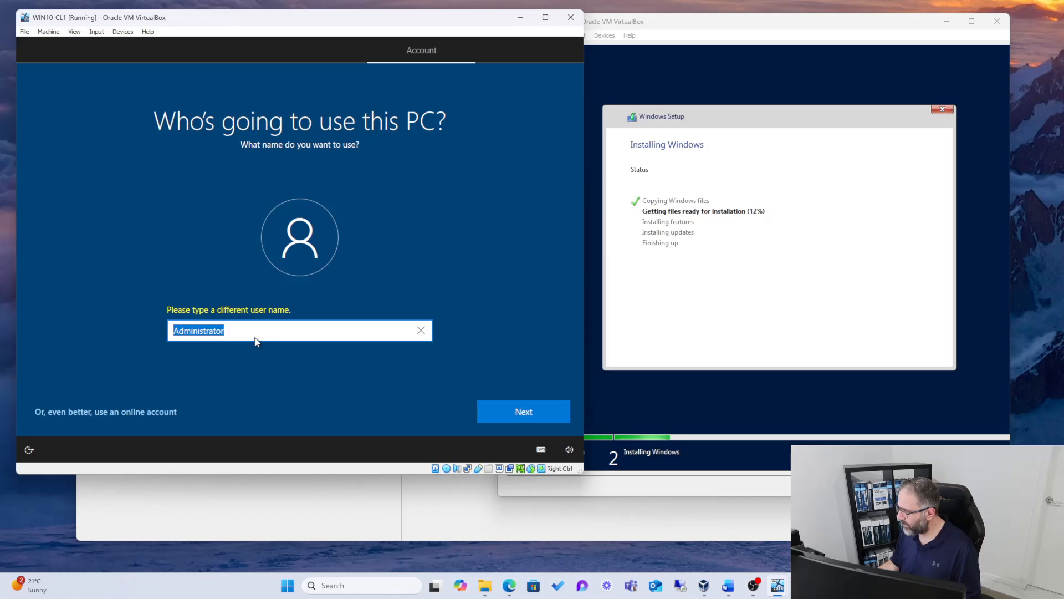
type("harry")
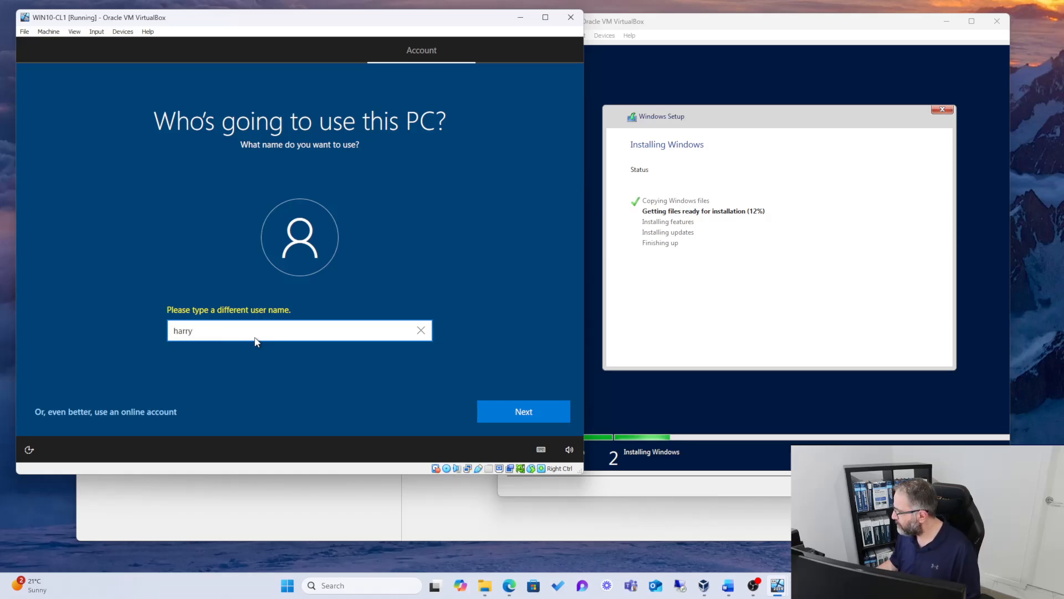
left_click(533, 412)
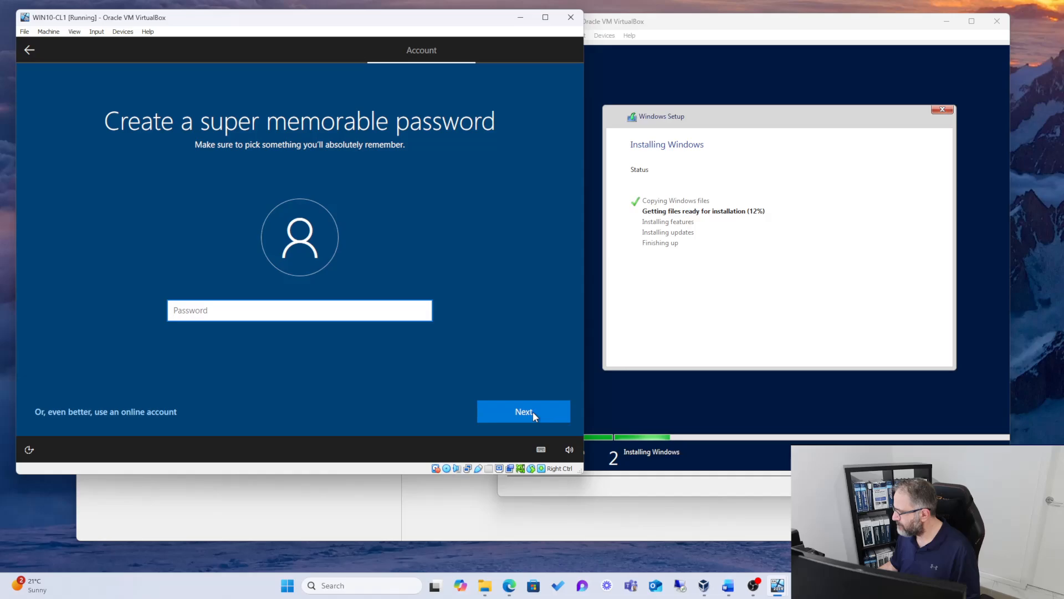
Step: Enter and confirm the local account's password, and check the SRV-DC01 installation before returning to WIN10-CL1
type("Pa$$w0rd")
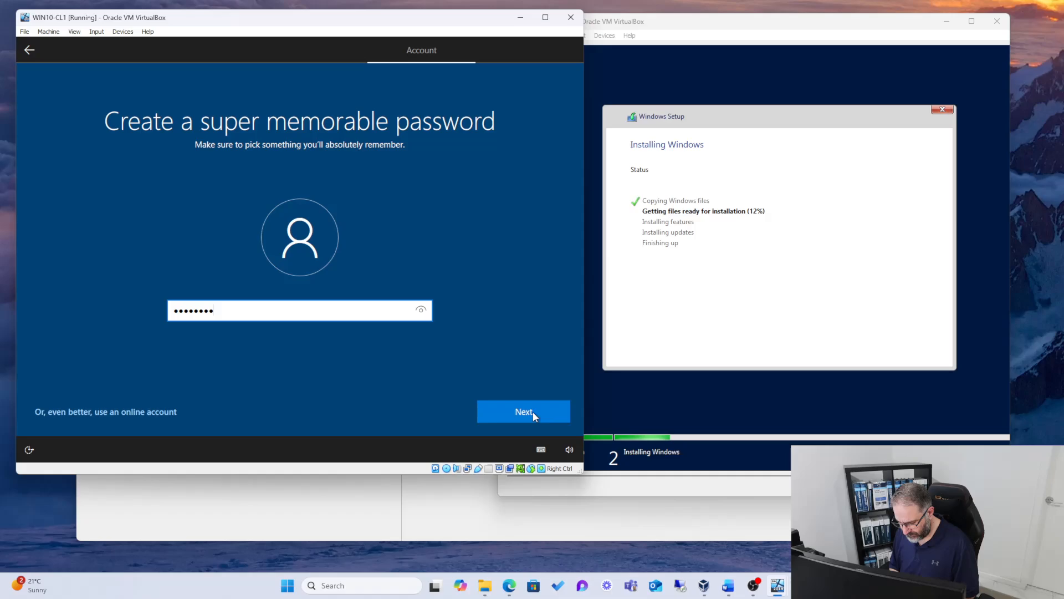
type("1")
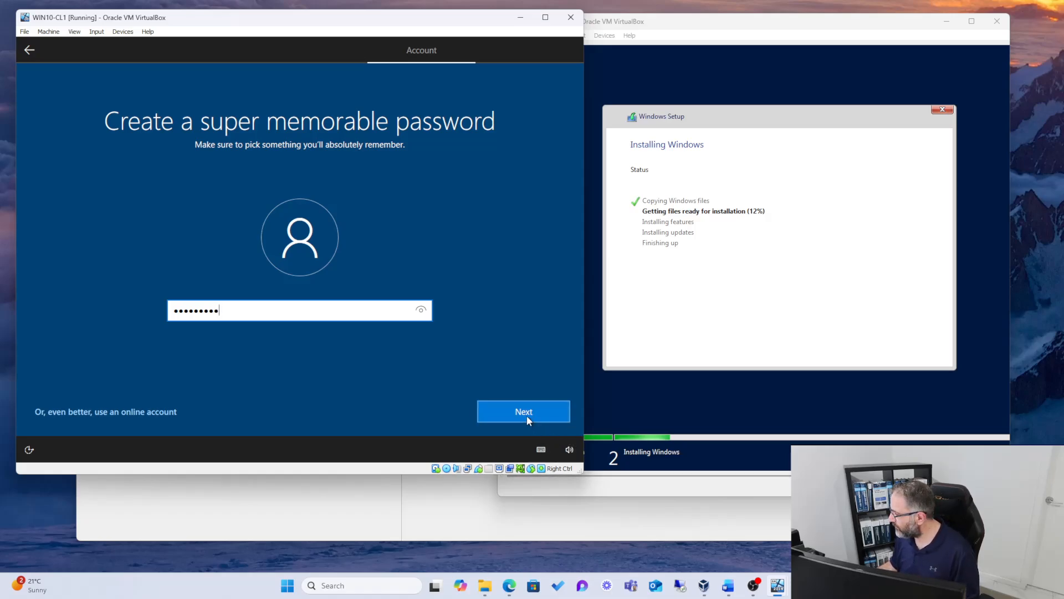
left_click(526, 416)
type("Pa$$w0rd1")
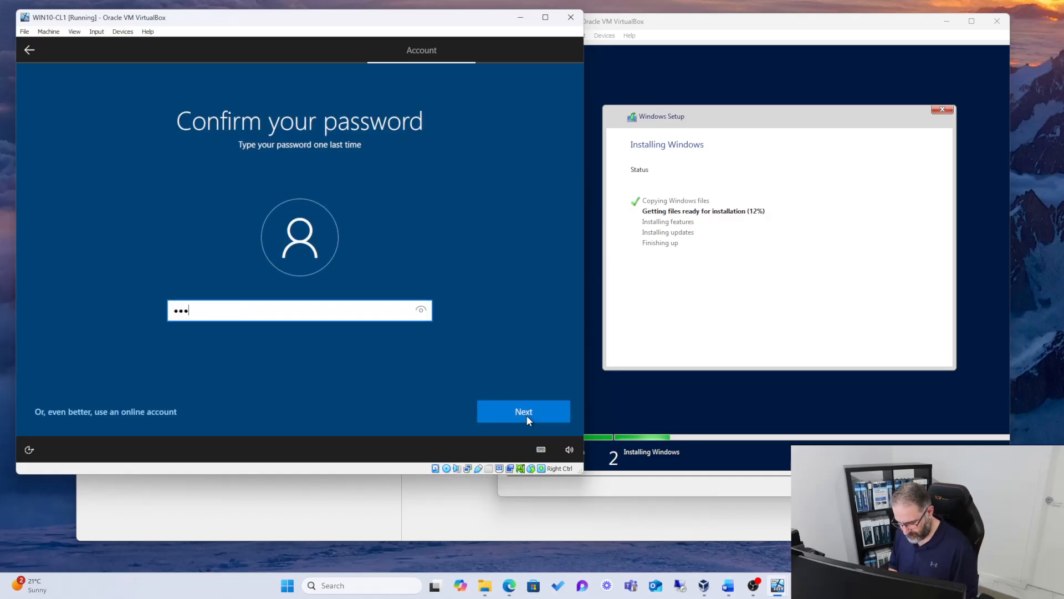
type("1")
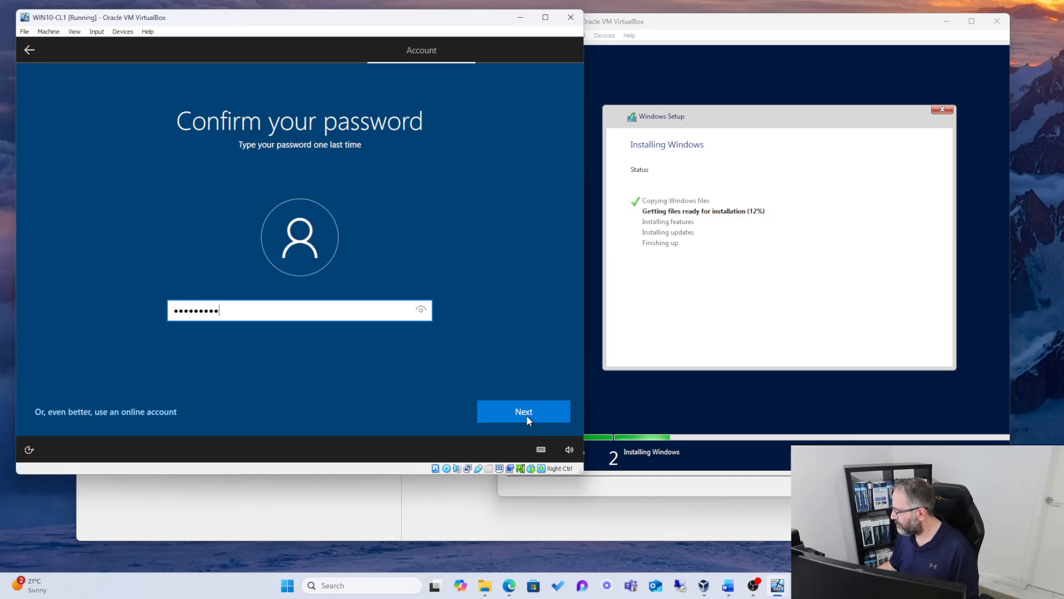
left_click(527, 420)
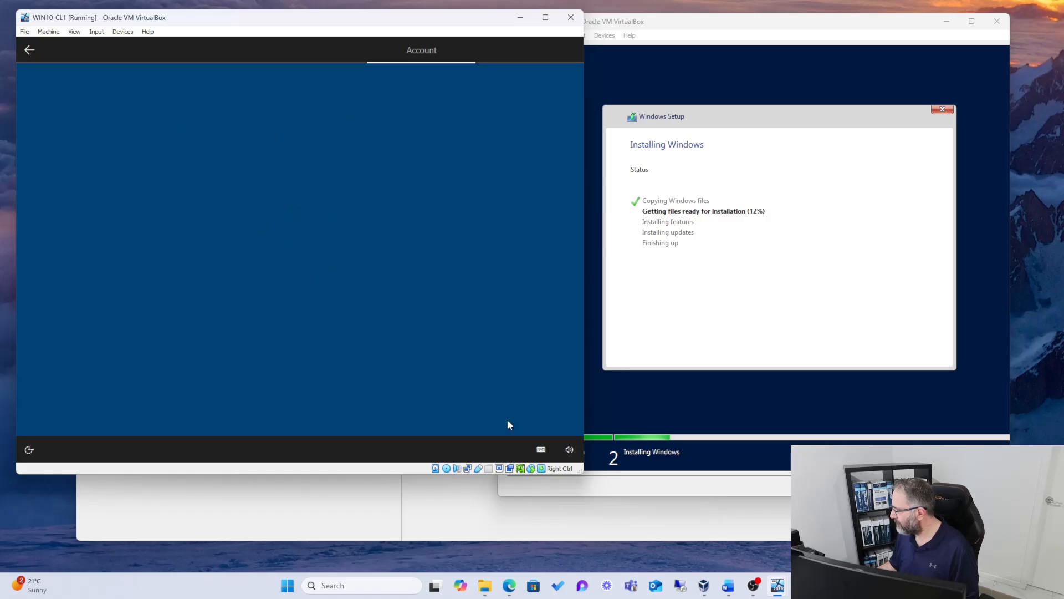
key("alt+Tab")
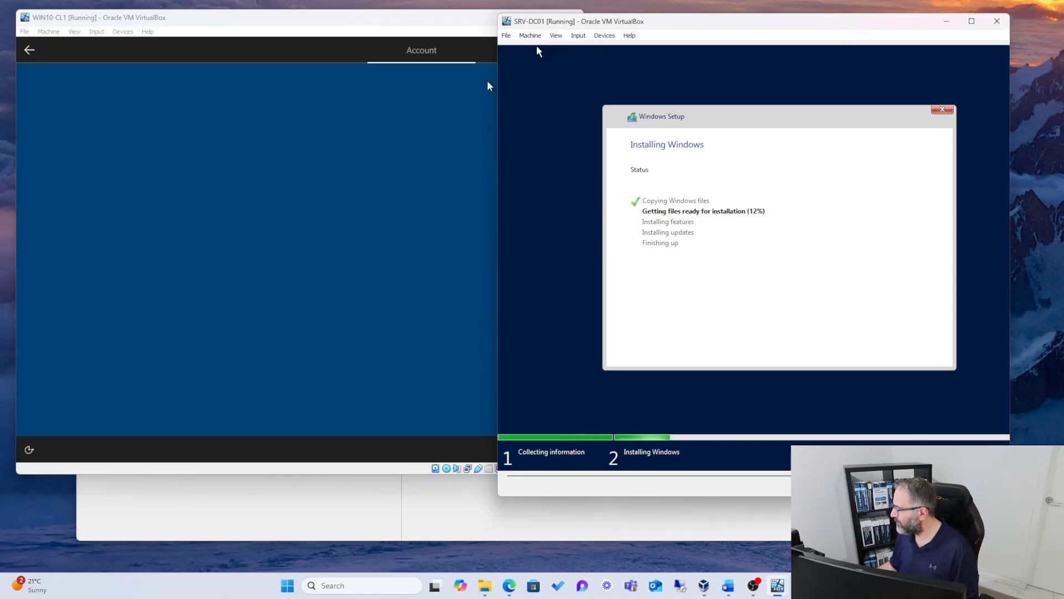
left_click(346, 94)
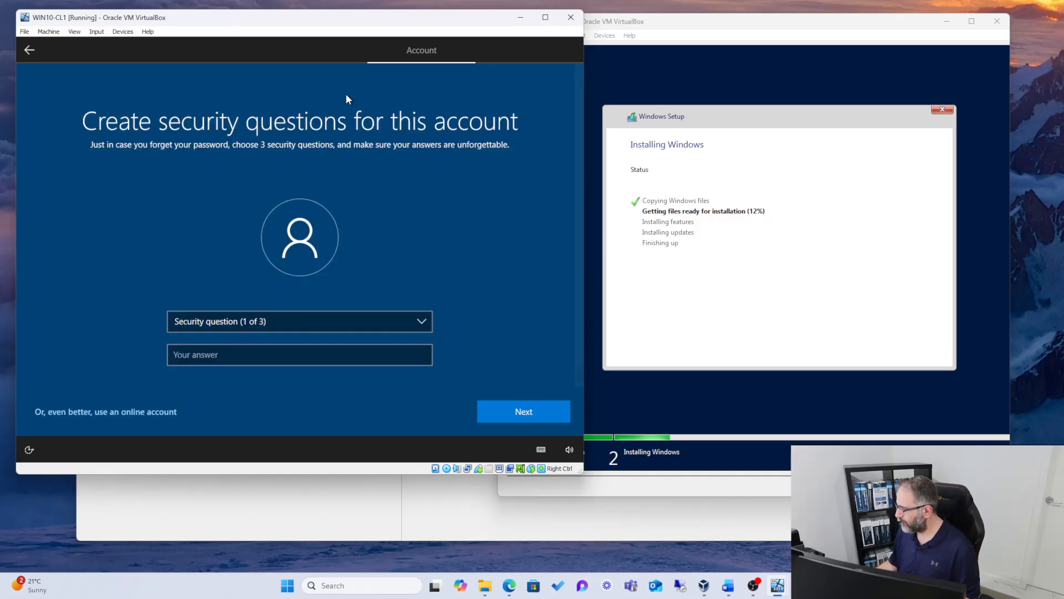
Step: Choose "What was your first pet's name?" as the first security question in WIN10-CL1, enter its answer, and continue
left_click(345, 94)
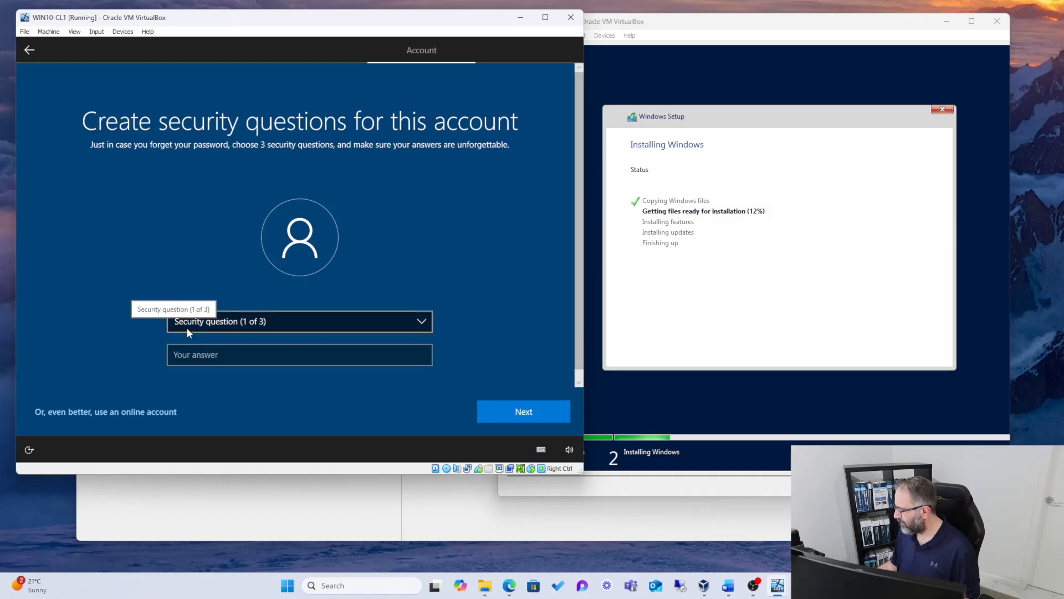
left_click(325, 327)
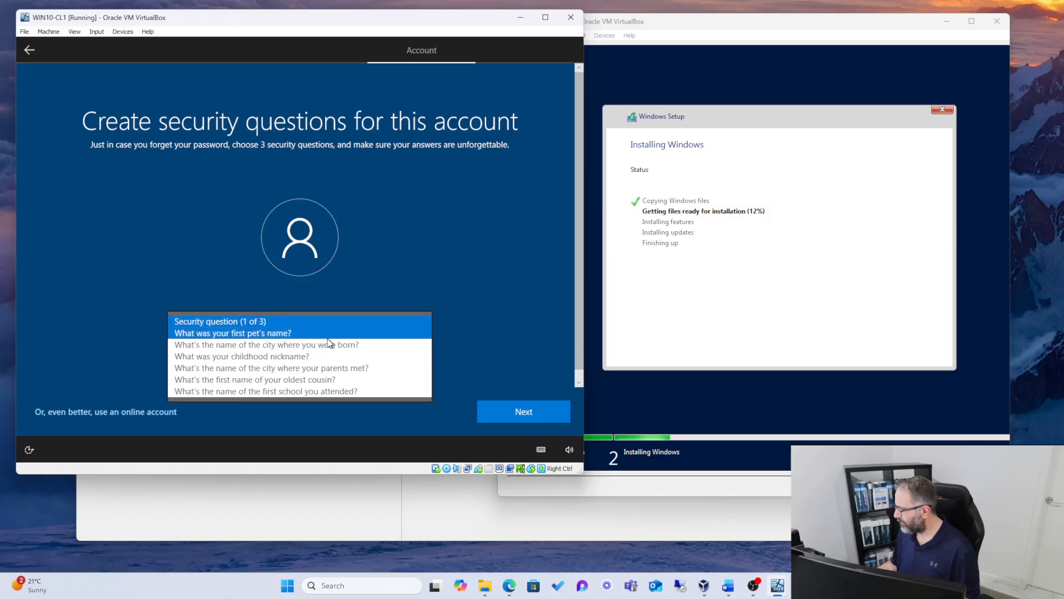
left_click(293, 336)
left_click(292, 354)
type("fghjdgdfgdf")
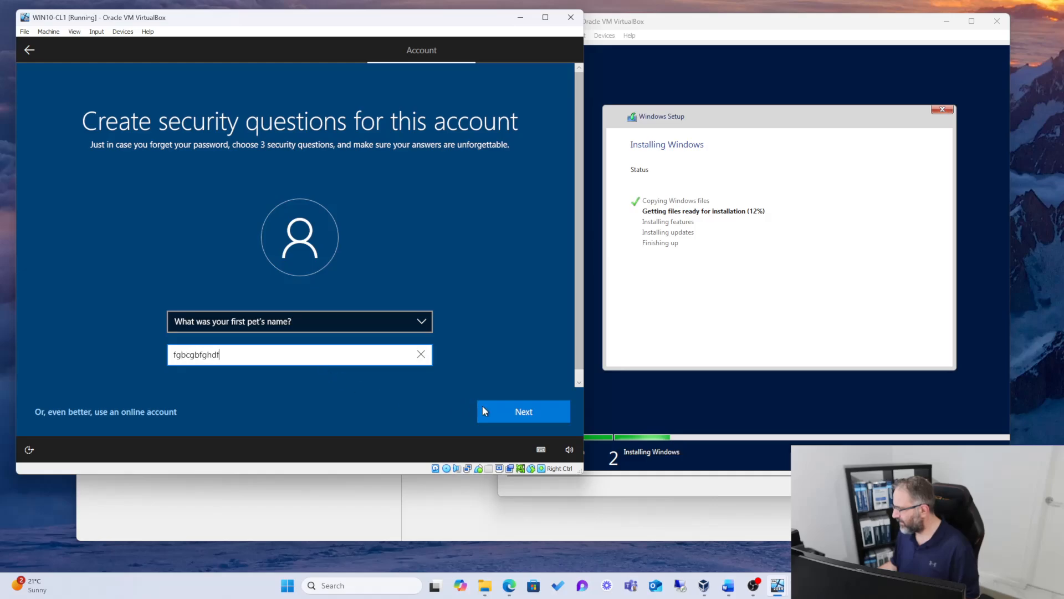
left_click(501, 412)
Step: Choose the childhood nickname and oldest cousin's first name as the second and third security questions, entering an answer for each and continuing
left_click(332, 329)
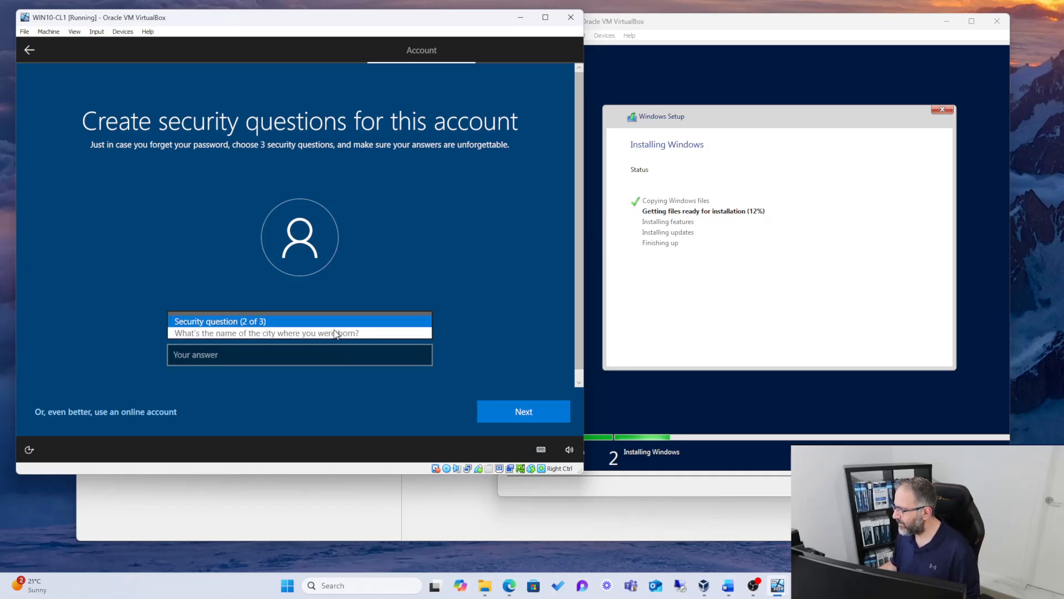
left_click(293, 345)
type("dfghjdfghjdf")
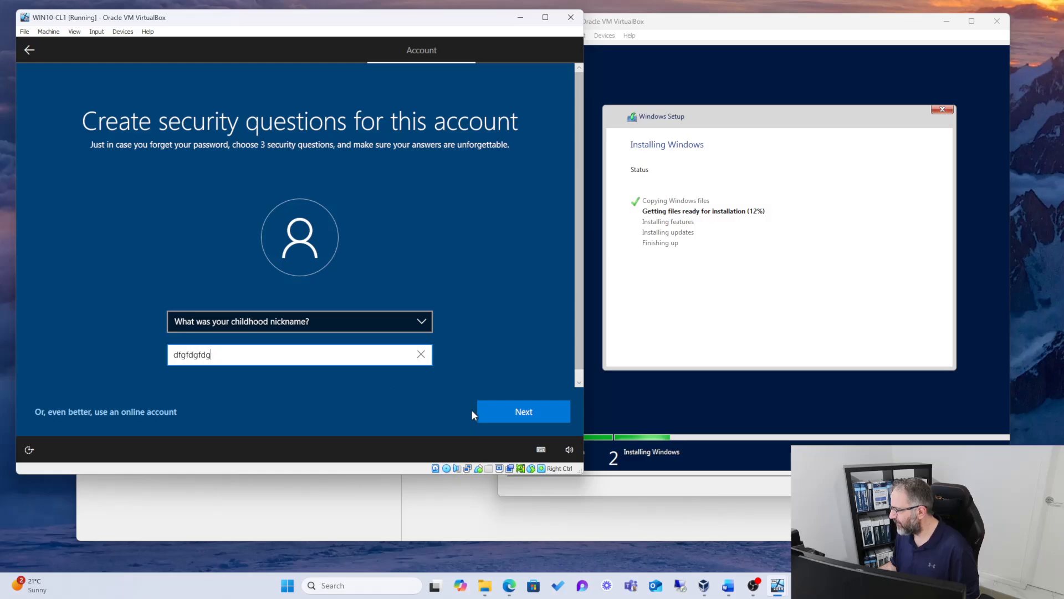
left_click(488, 411)
left_click(272, 320)
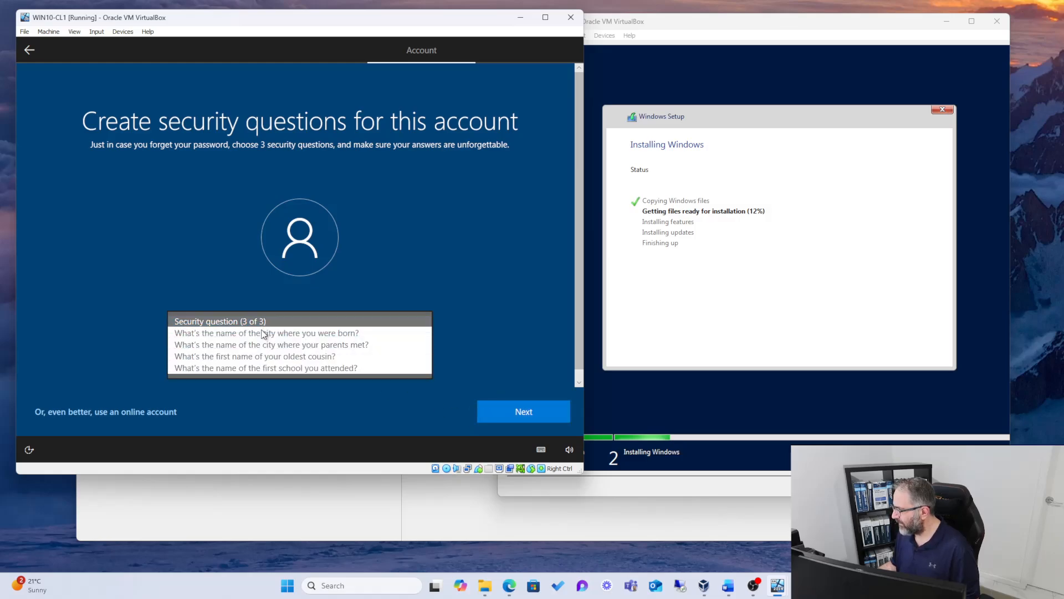
left_click(257, 358)
type("dfsdfsdfsdf")
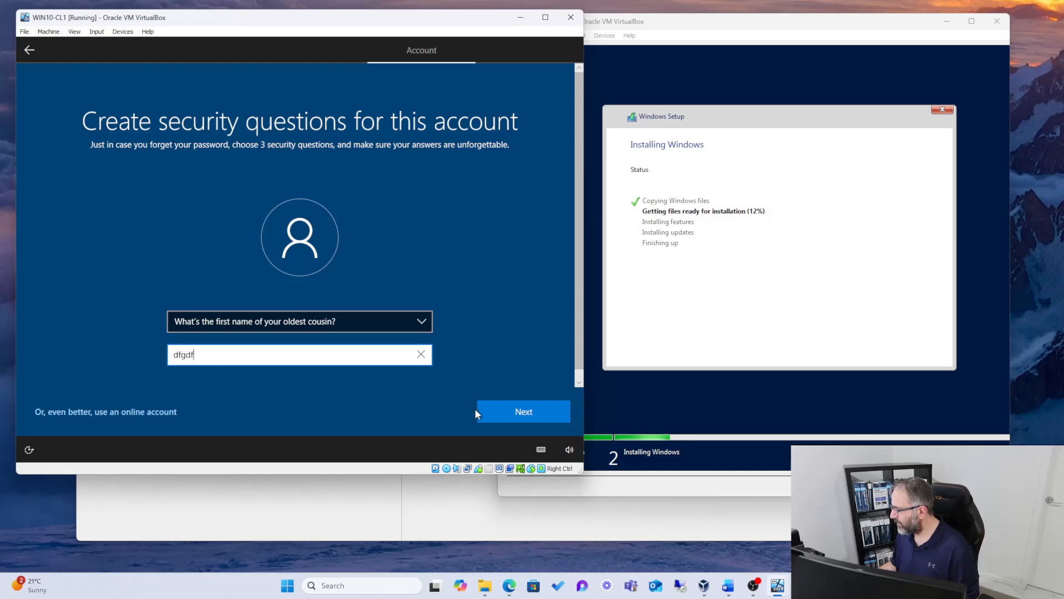
left_click(503, 409)
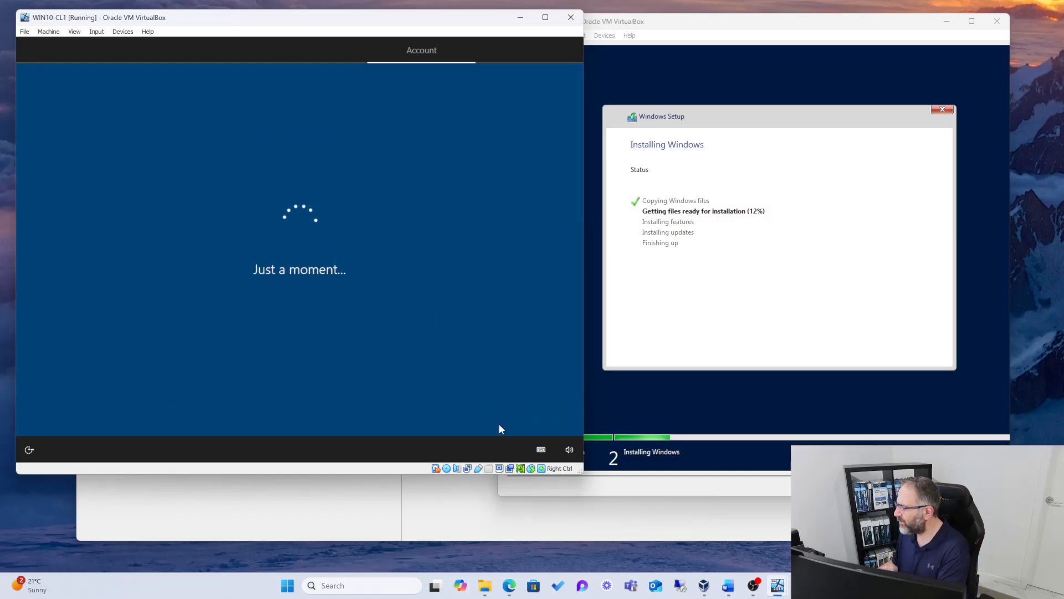
Step: Maximize the SRV-DC01 window to check the installation progress, restore it, and return to WIN10-CL1
double_click(694, 26)
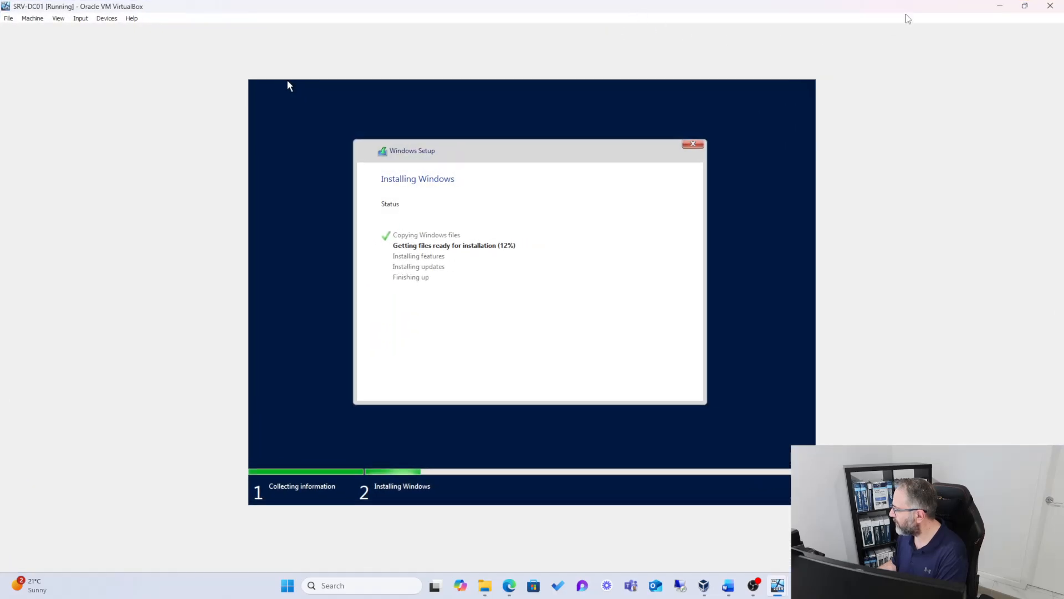
left_click(1024, 6)
left_click(226, 21)
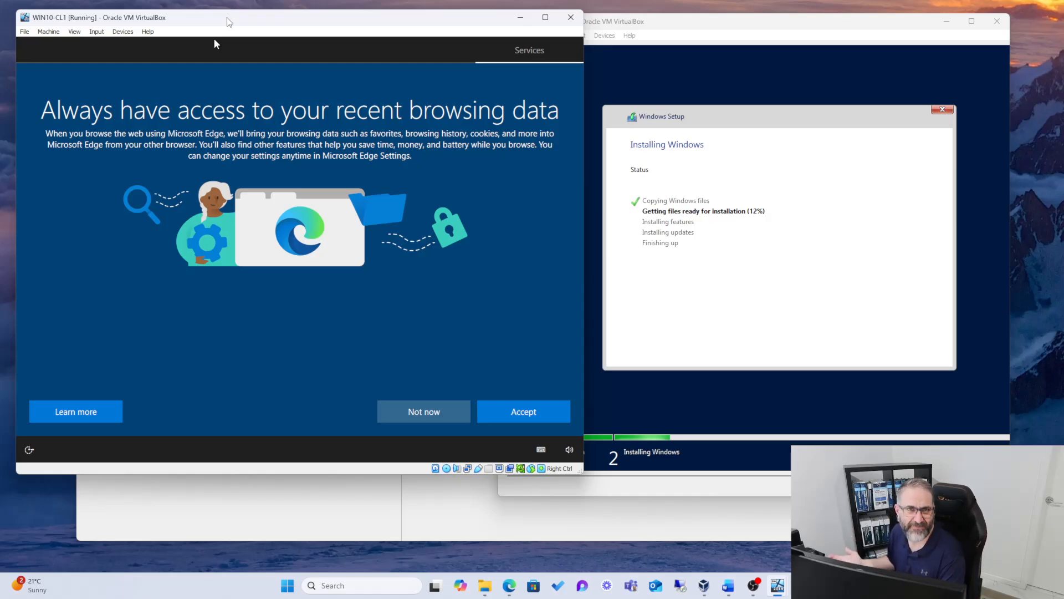
Step: Accept the Microsoft Edge browsing data offer, then turn off all six privacy settings, limiting diagnostic data to Required, and accept them
left_click(501, 410)
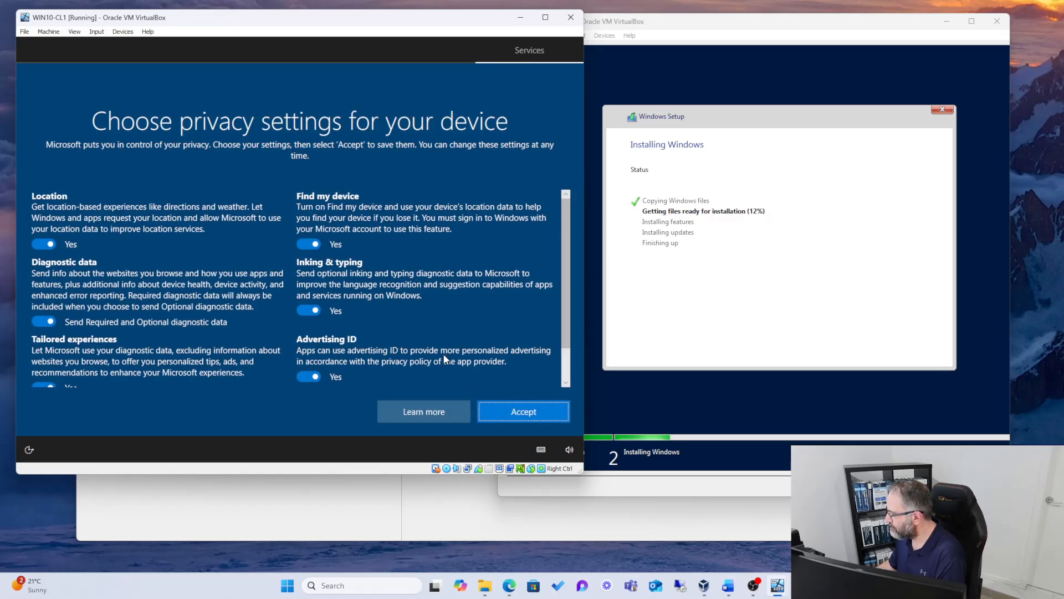
left_click(40, 244)
left_click(42, 322)
scroll(40, 338, "down", 1)
left_click(41, 348)
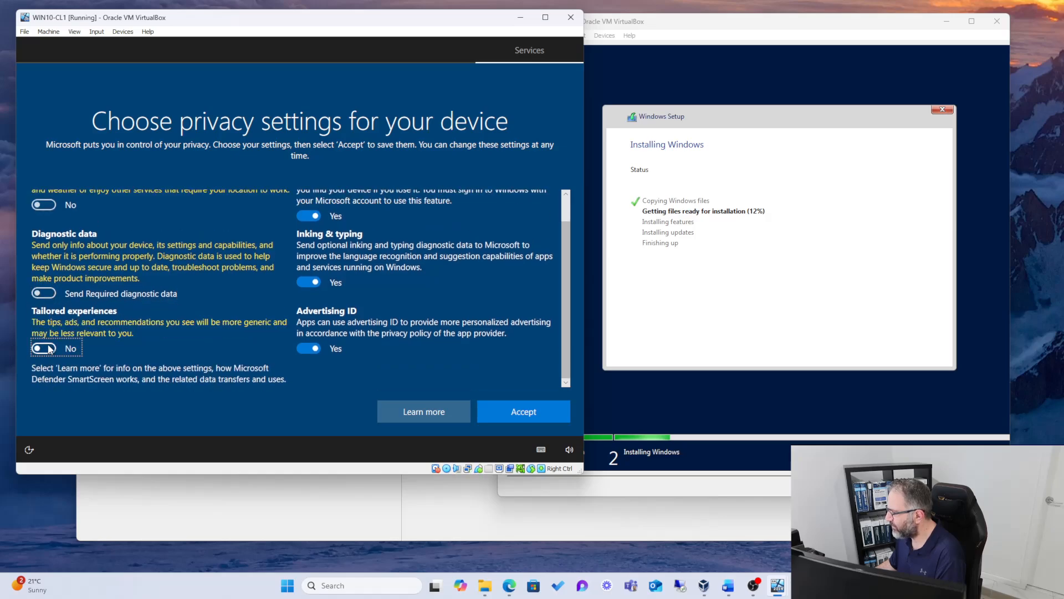
left_click(308, 348)
left_click(308, 282)
left_click(308, 215)
scroll(315, 232, "up", 1)
scroll(355, 272, "down", 1)
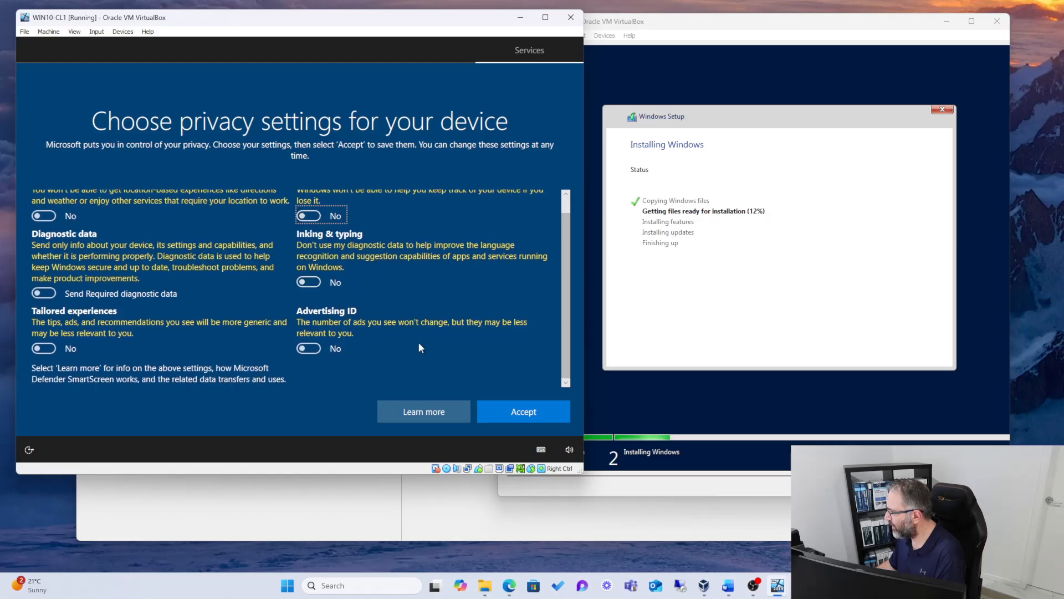
left_click(497, 412)
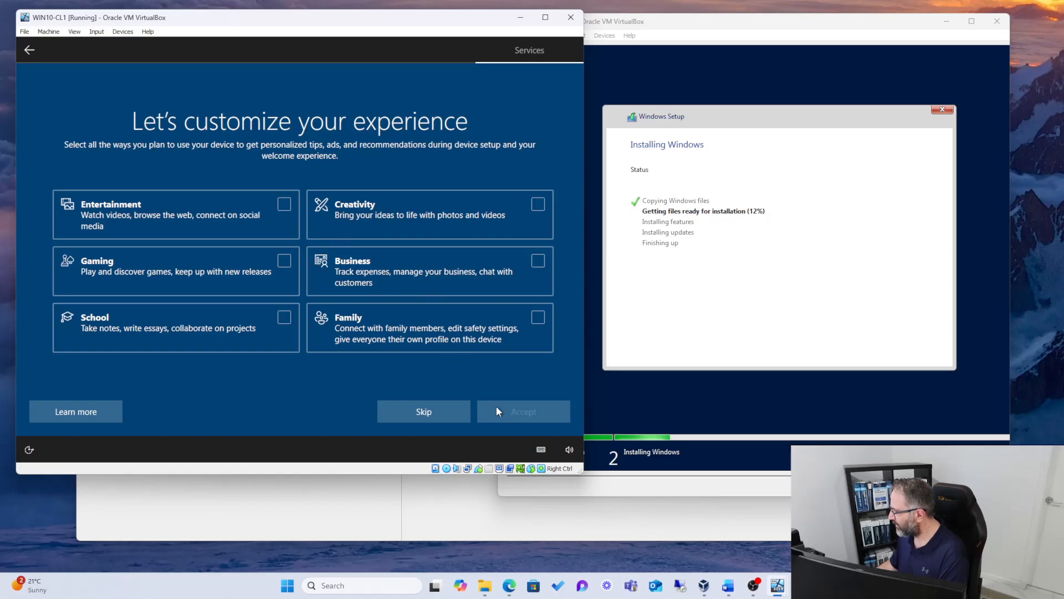
Step: Skip the experience customization and decline Cortana for now in WIN10-CL1
left_click(424, 412)
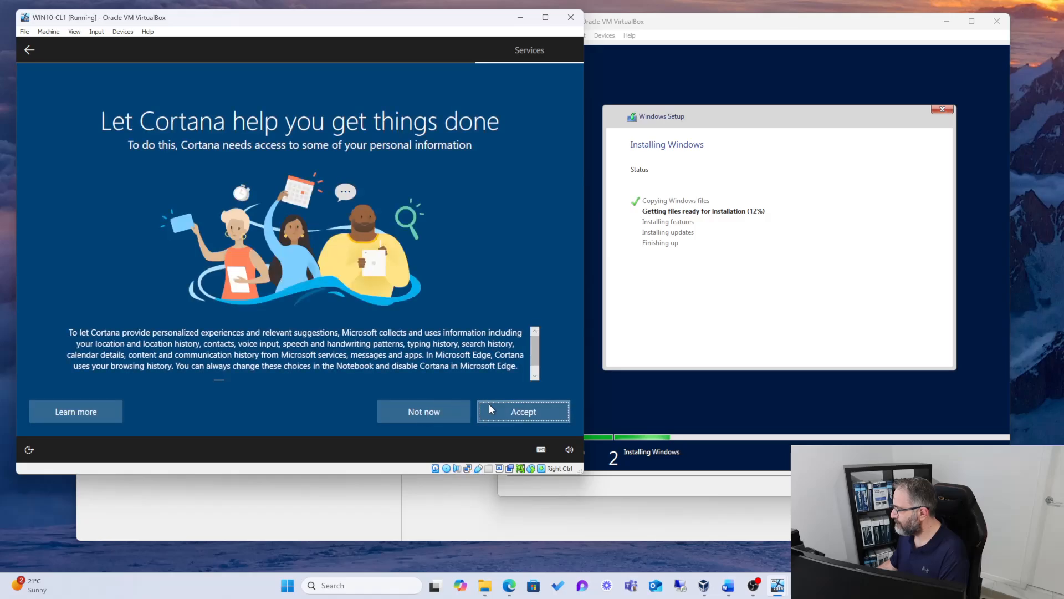
left_click(425, 411)
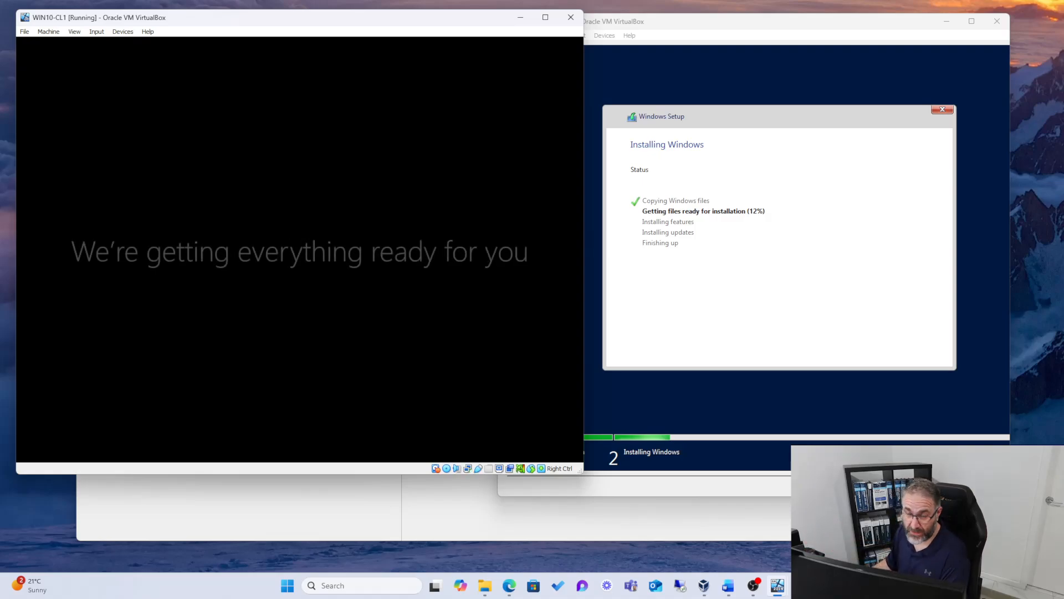
Step: Minimize the WIN10-CL1 window and move the SRV-DC01 window aside to uncover VirtualBox Manager
mouse_move(836, 28)
left_mouse_down()
mouse_move(820, 26)
mouse_move(840, 32)
left_mouse_up()
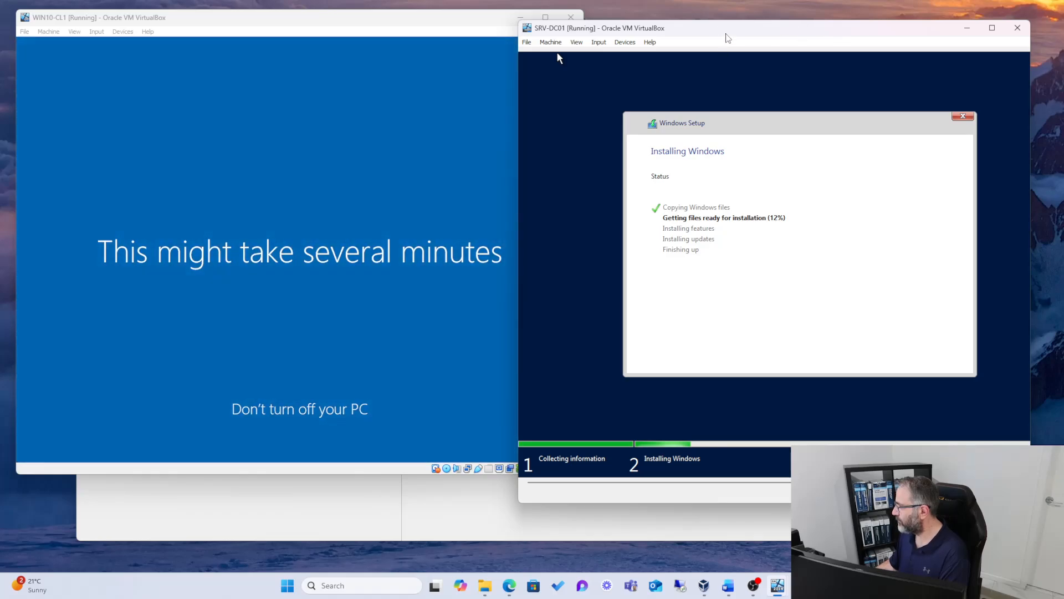
left_click_drag(727, 36, 733, 29)
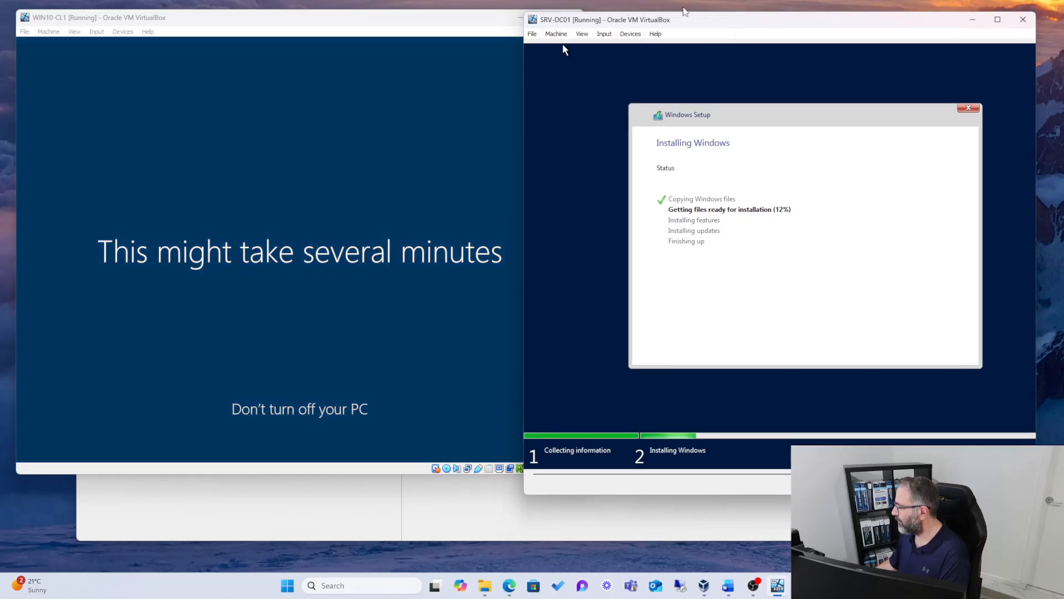
left_click_drag(674, 28, 663, 46)
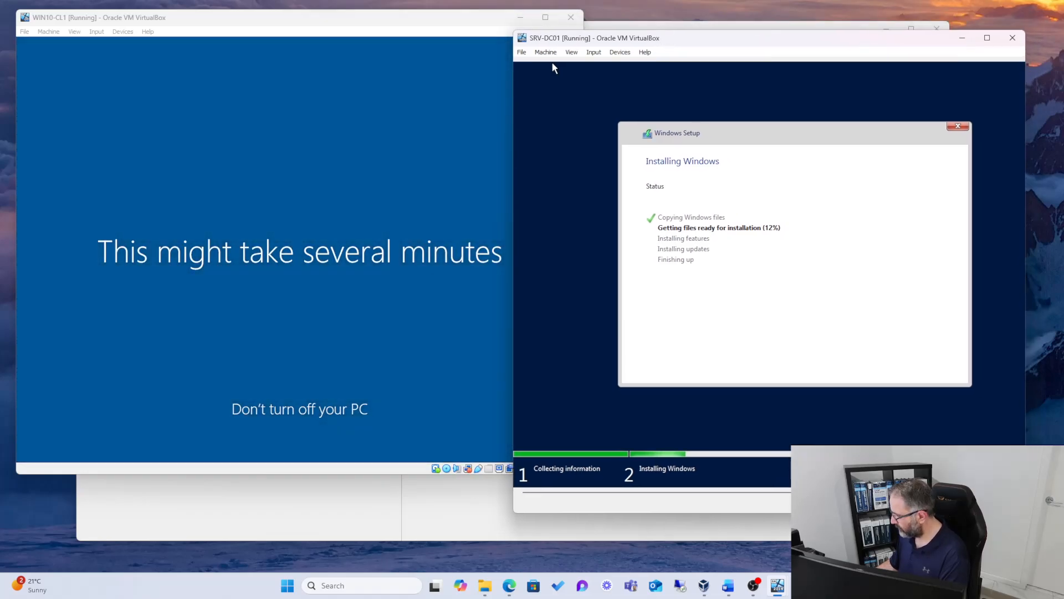
left_click(176, 35)
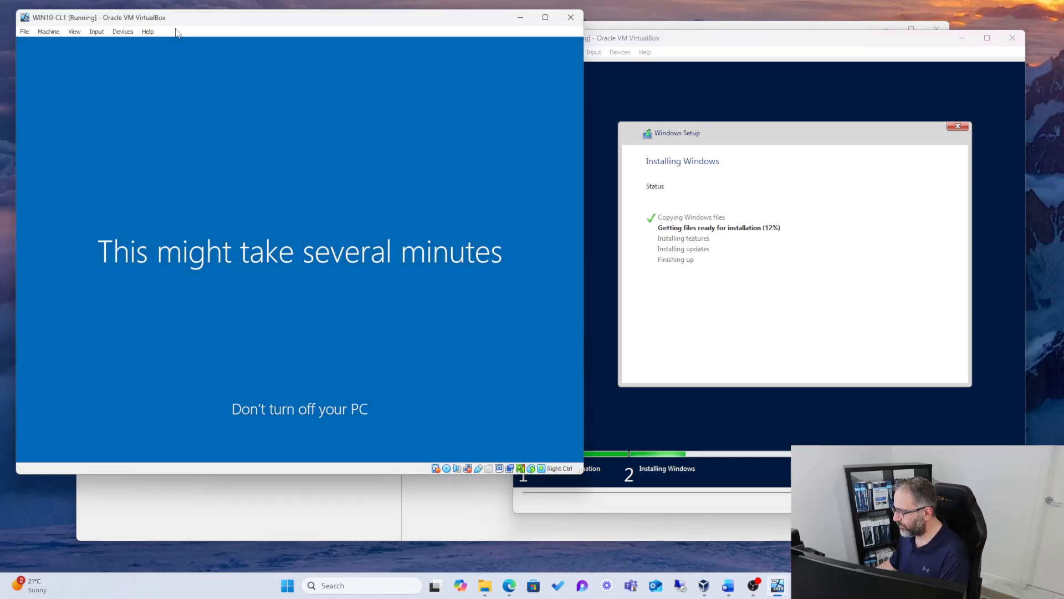
left_click(520, 17)
left_click_drag(616, 44, 605, 63)
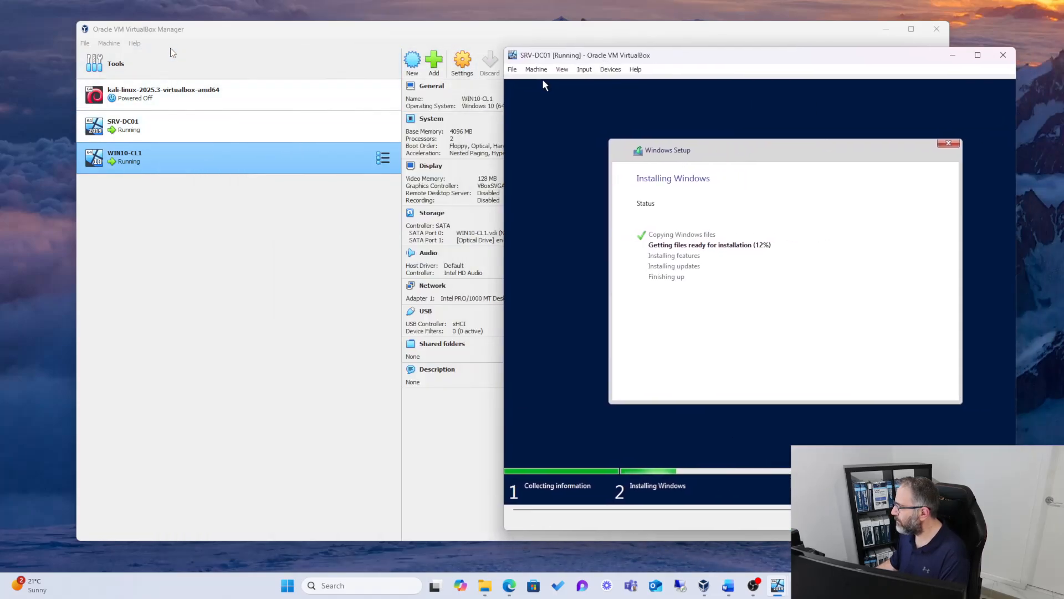
Step: Power off the SRV-DC01 virtual machine from VirtualBox Manager and confirm the power-off
left_click(145, 118)
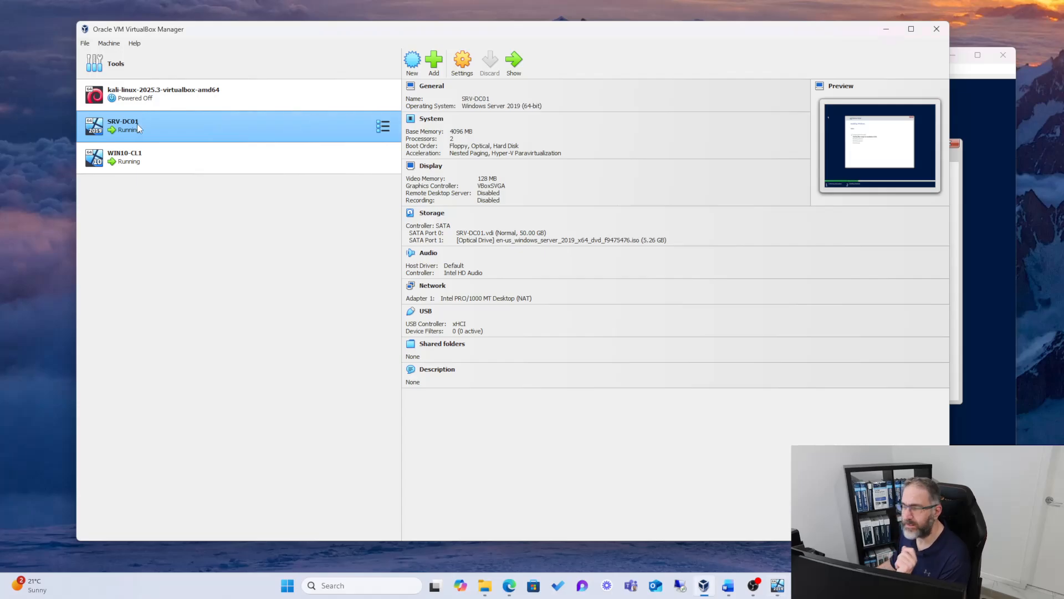
right_click(138, 125)
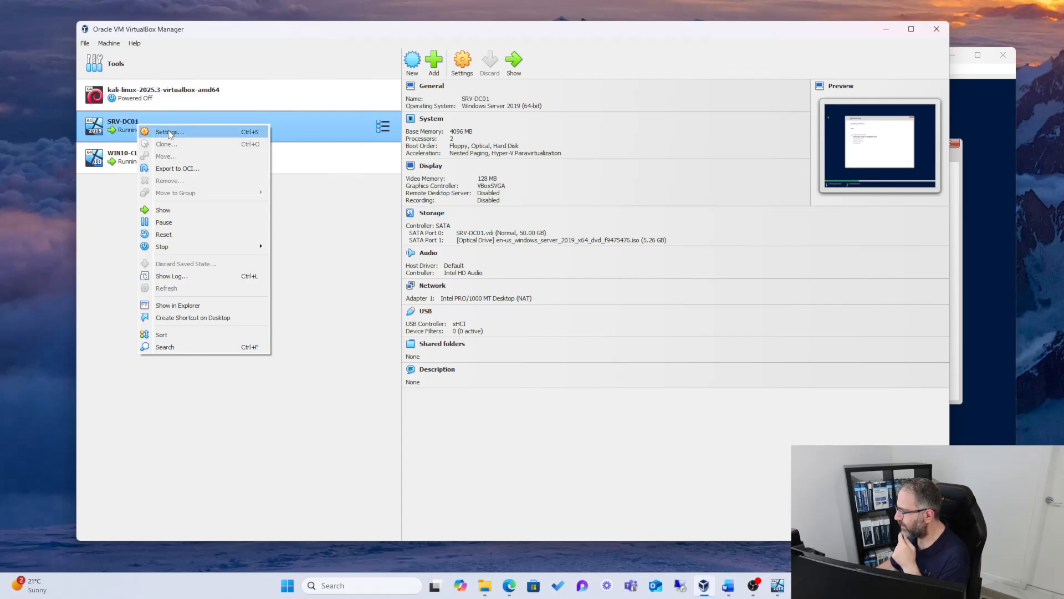
mouse_move(187, 247)
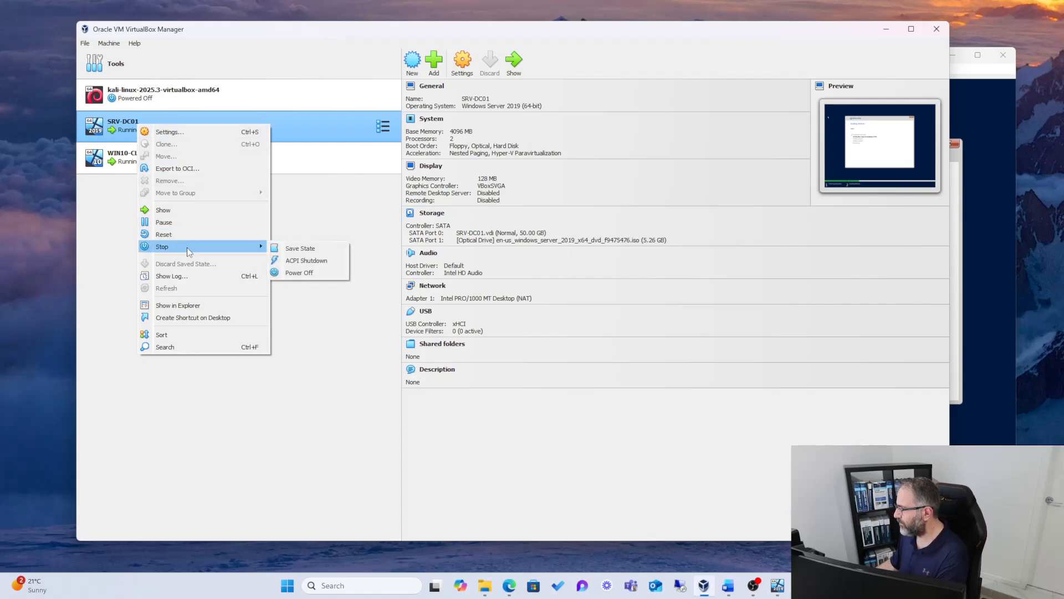
left_click(308, 271)
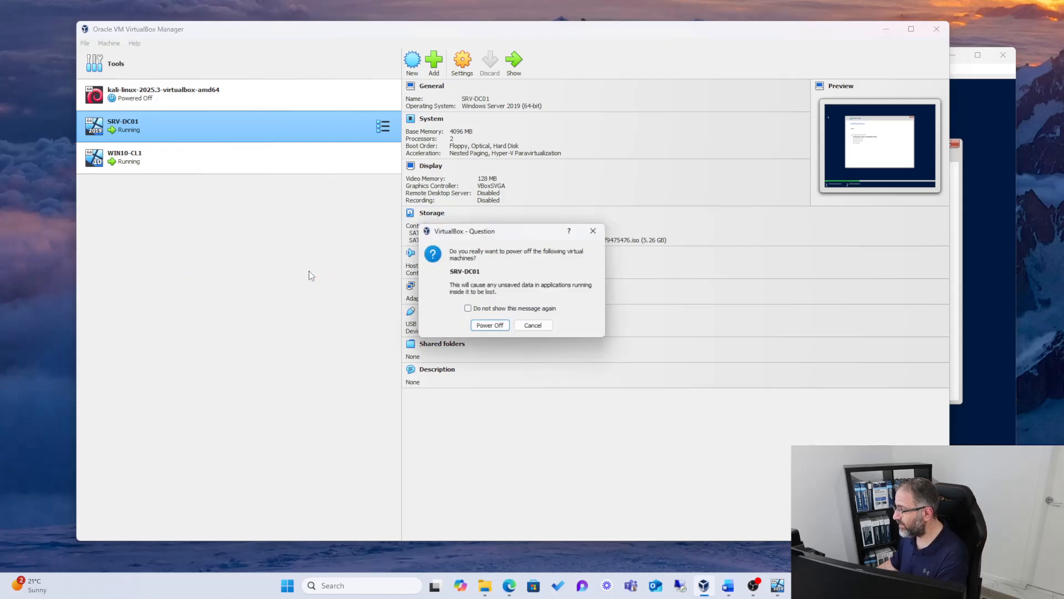
left_click(490, 327)
Step: Try to boot SRV-DC01 again with VirtualBox Manager minimized, and place its window beside the WIN10-CL1 window
left_click_drag(642, 41, 685, 41)
right_click(141, 120)
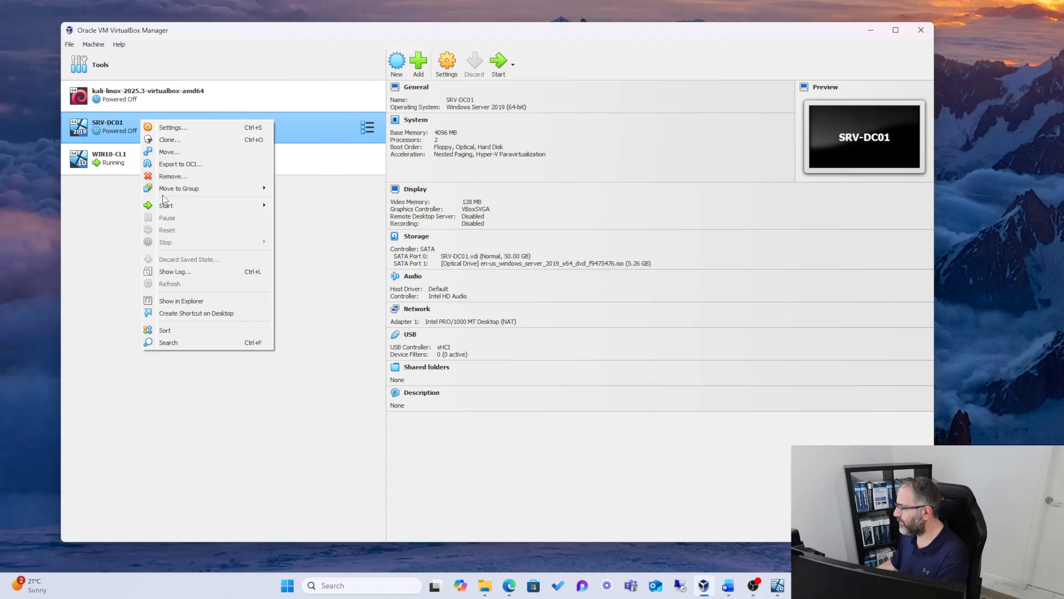
mouse_move(226, 211)
left_click(279, 208)
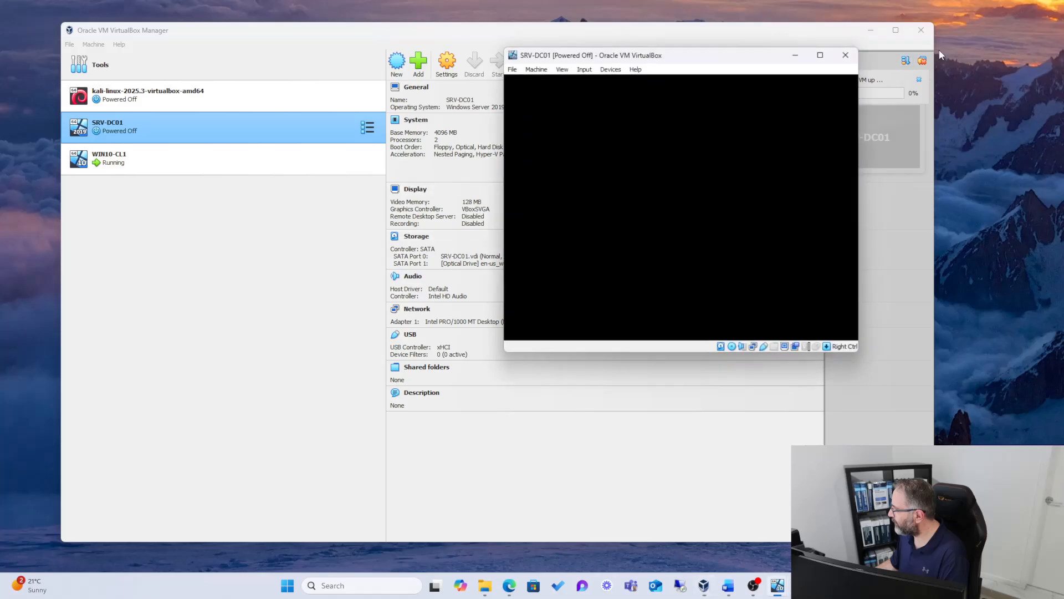
left_click(871, 31)
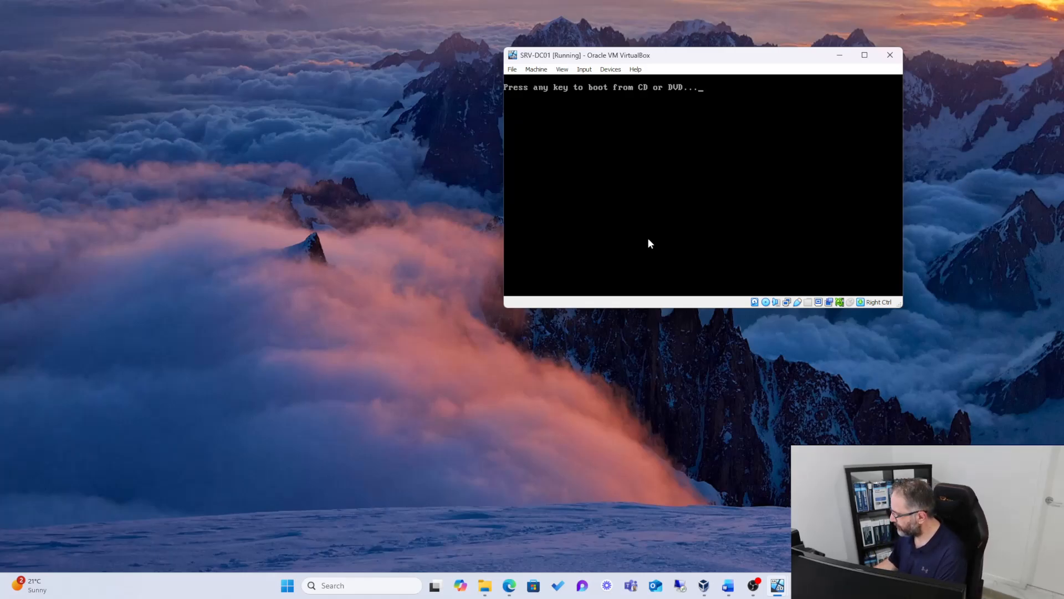
left_click(731, 532)
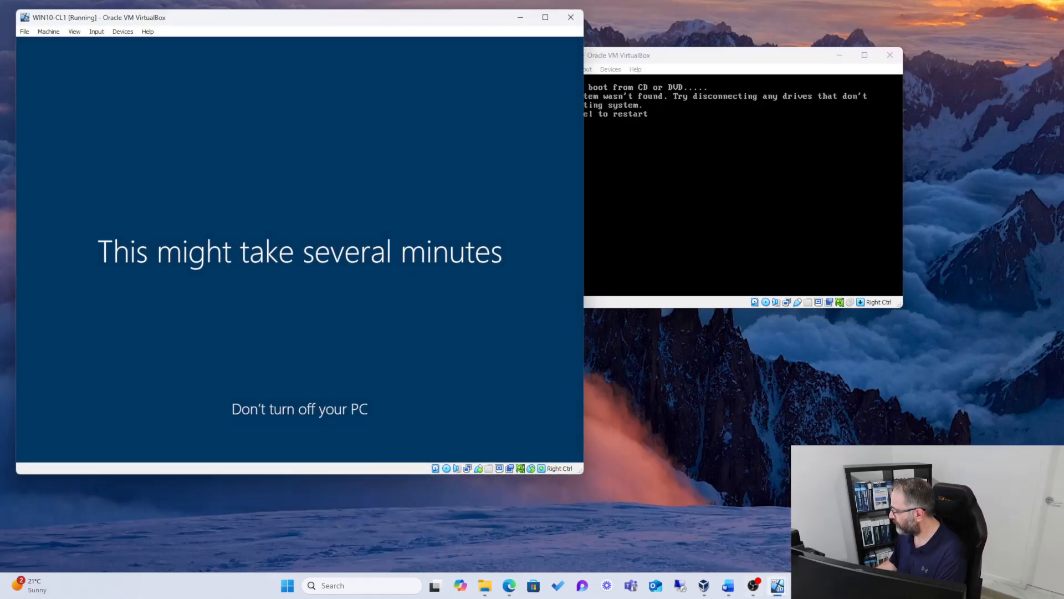
left_click_drag(751, 55, 843, 47)
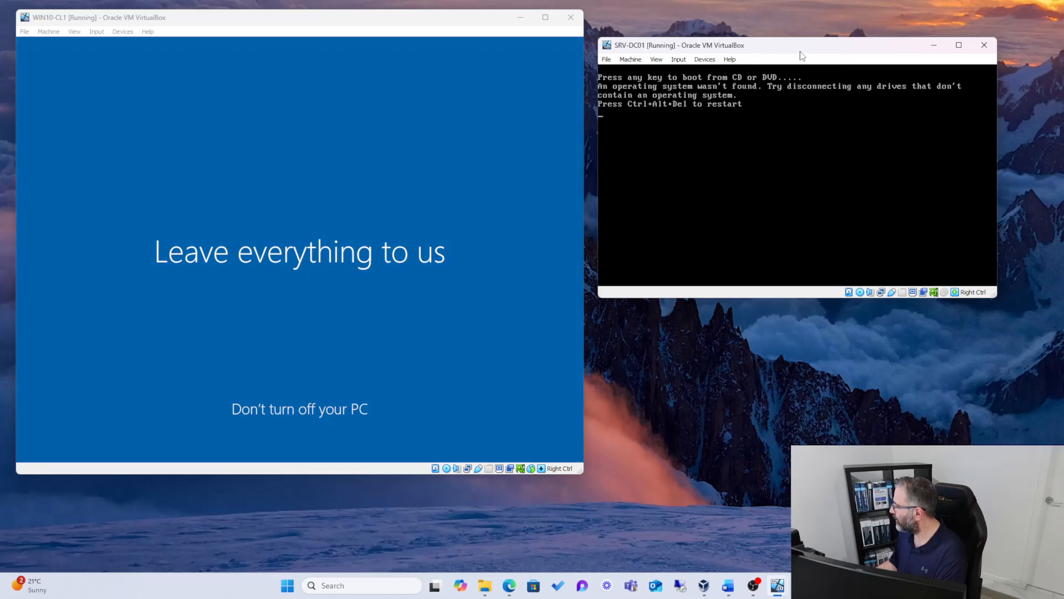
Step: Close the SRV-DC01 window, choosing to power off the machine
left_click(984, 45)
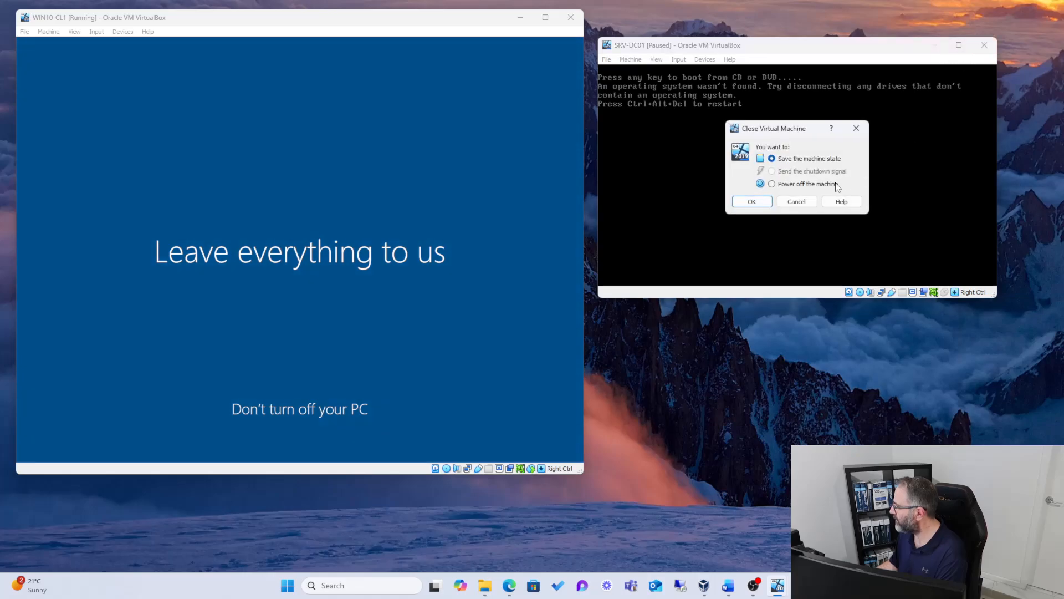
left_click(772, 184)
left_click(751, 201)
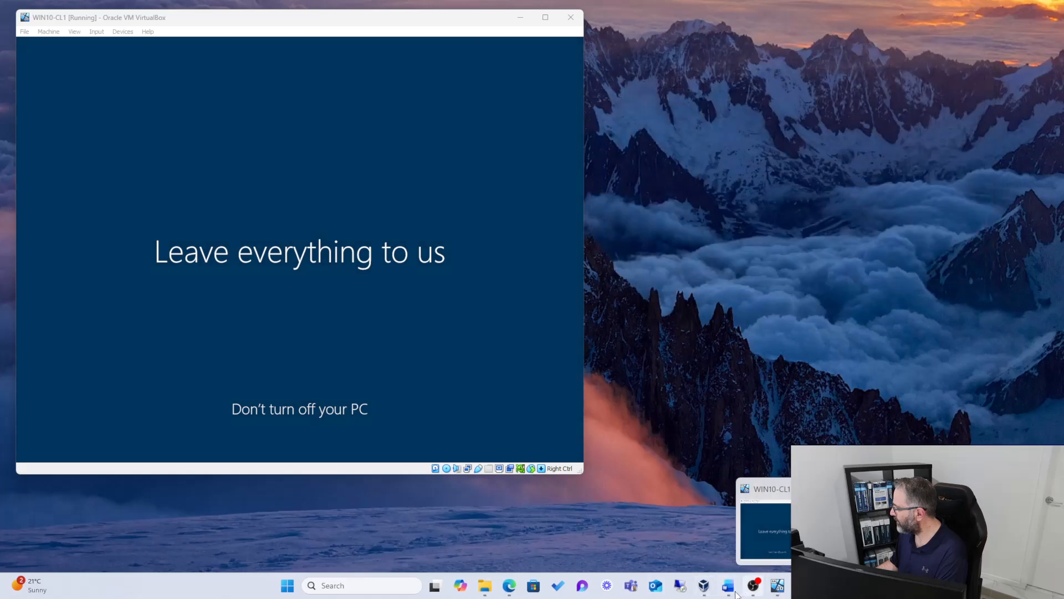
Step: Bring VirtualBox Manager back in front of the WIN10-CL1 window
left_click(777, 593)
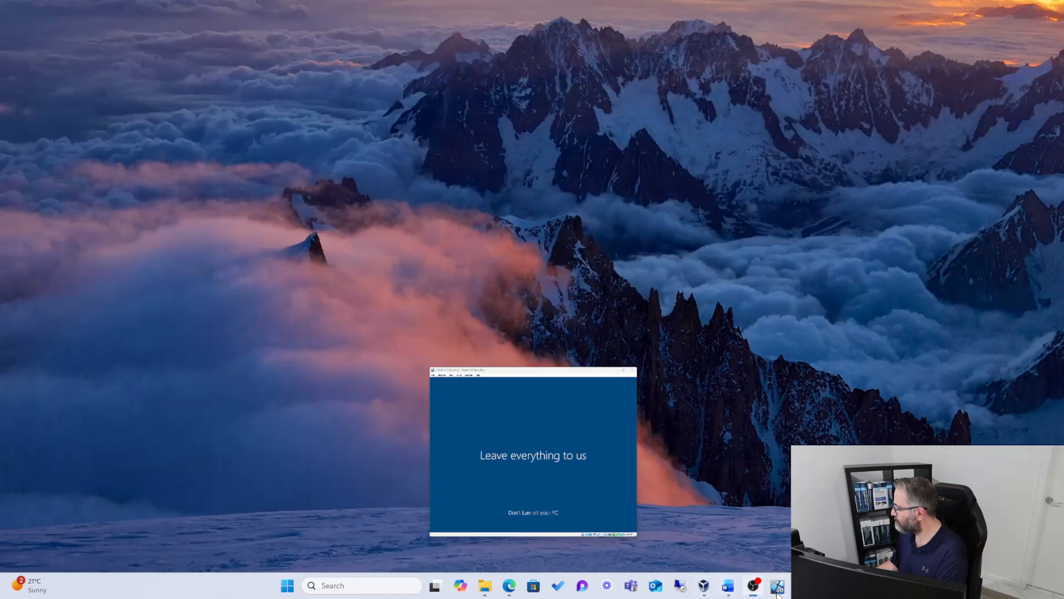
left_click(778, 593)
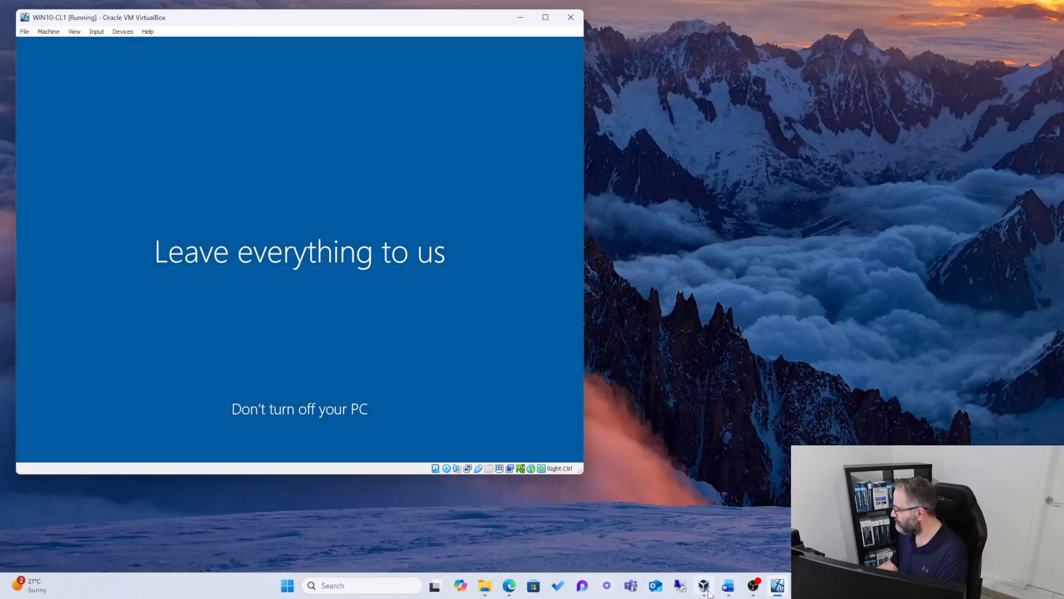
left_click(709, 592)
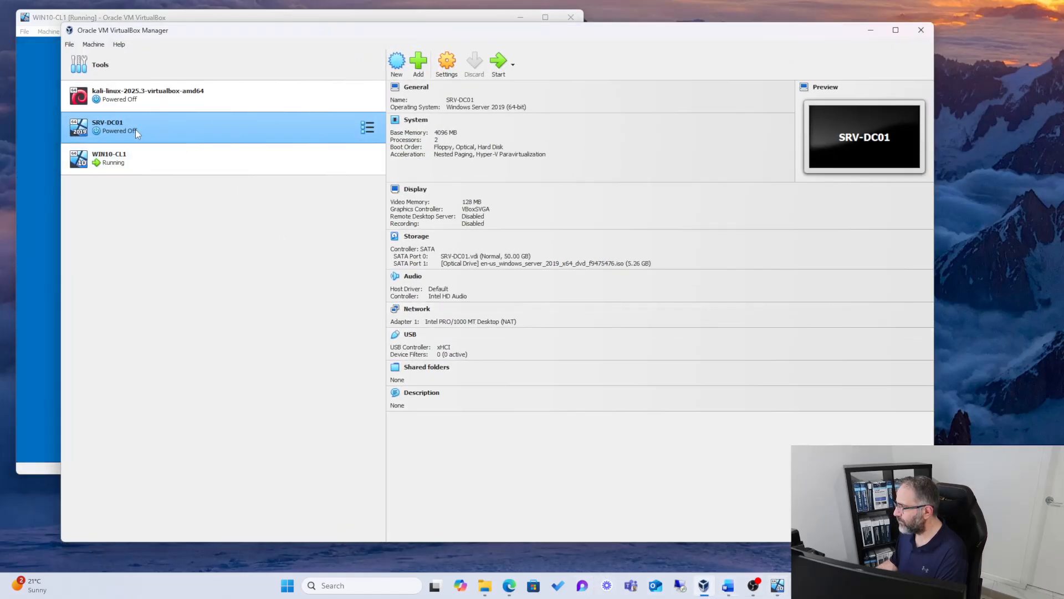
Step: Remove the SRV-DC01 virtual machine and delete all of its files
right_click(115, 127)
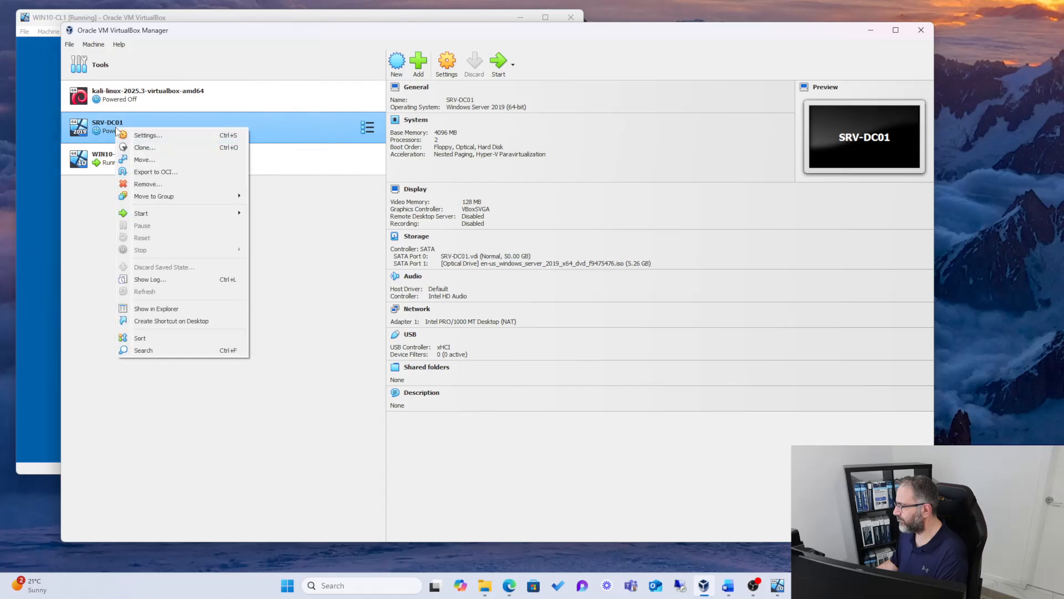
left_click(180, 183)
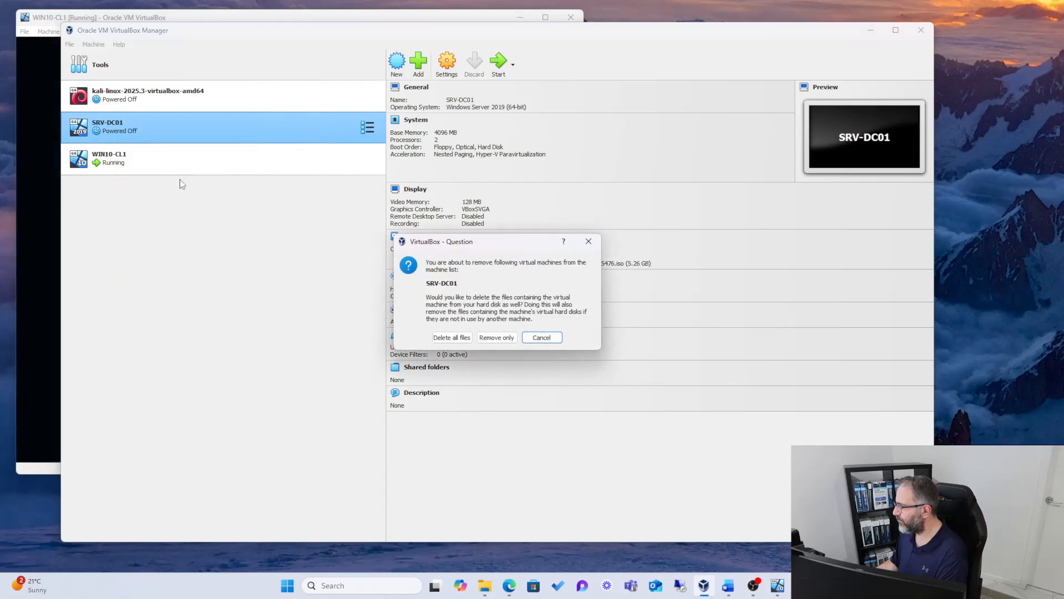
left_click(453, 337)
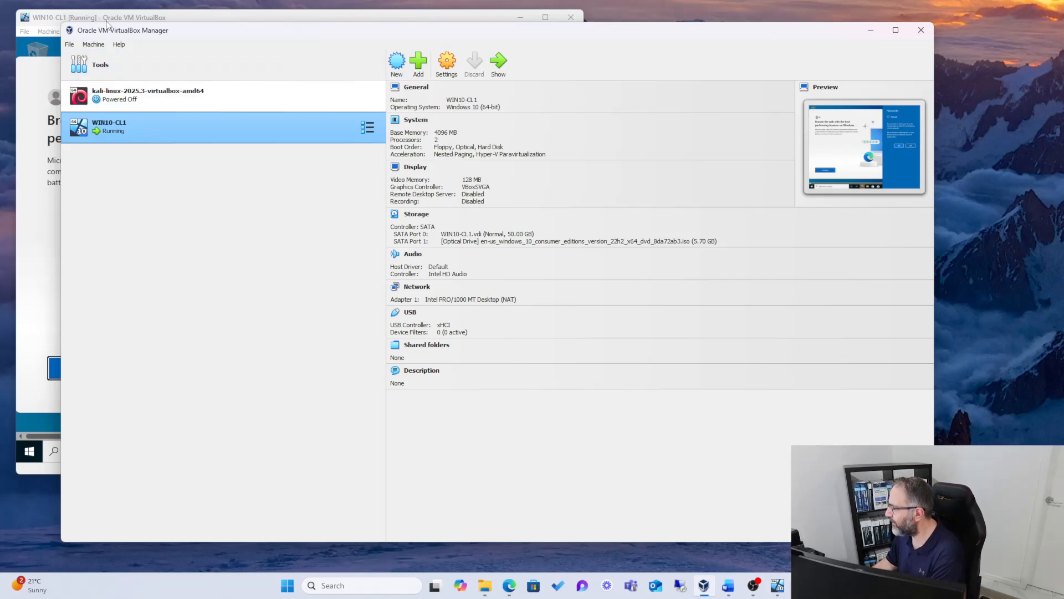
Step: Start a new virtual machine named SRV-DC01 and browse for another ISO image for it
left_click(397, 63)
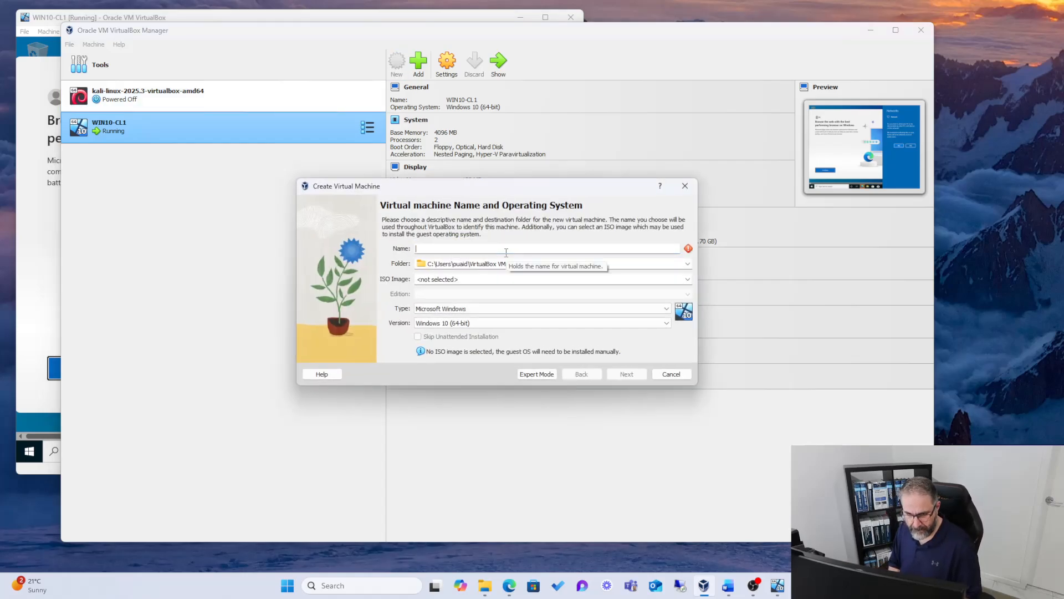
type("SRV-DC01")
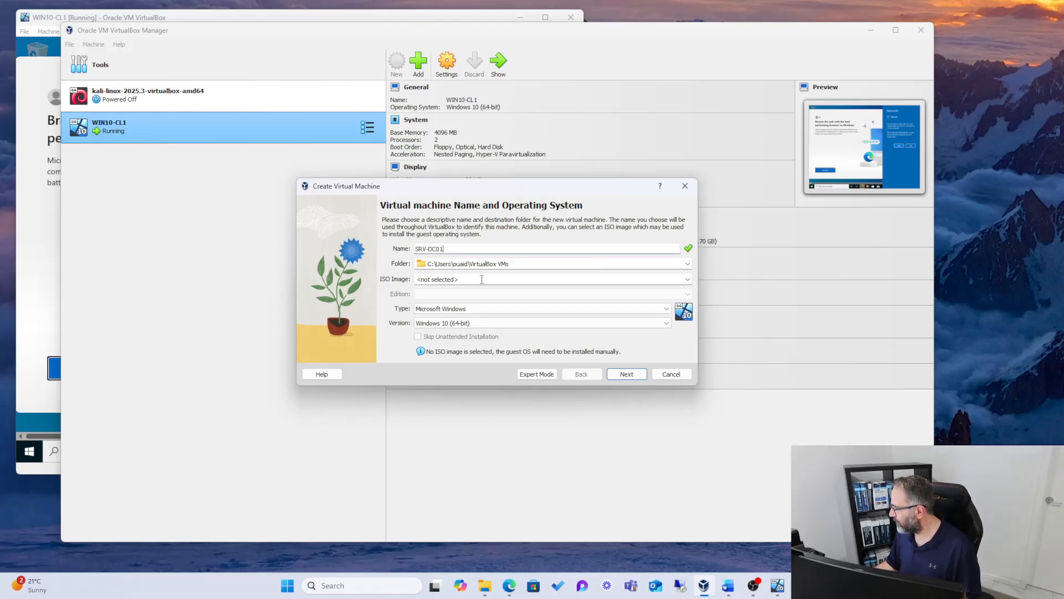
left_click(663, 280)
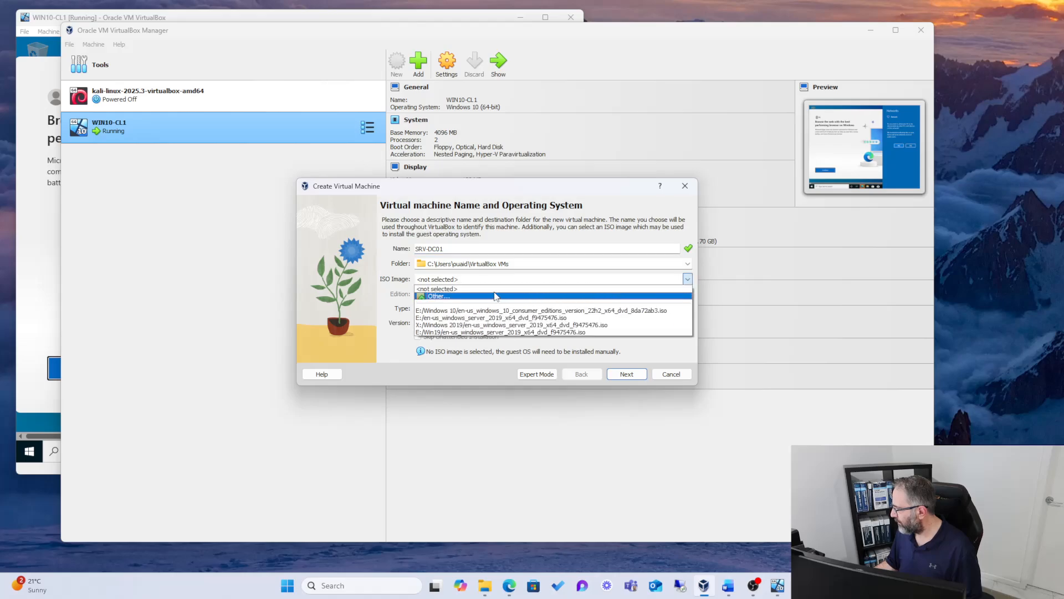
left_click(437, 296)
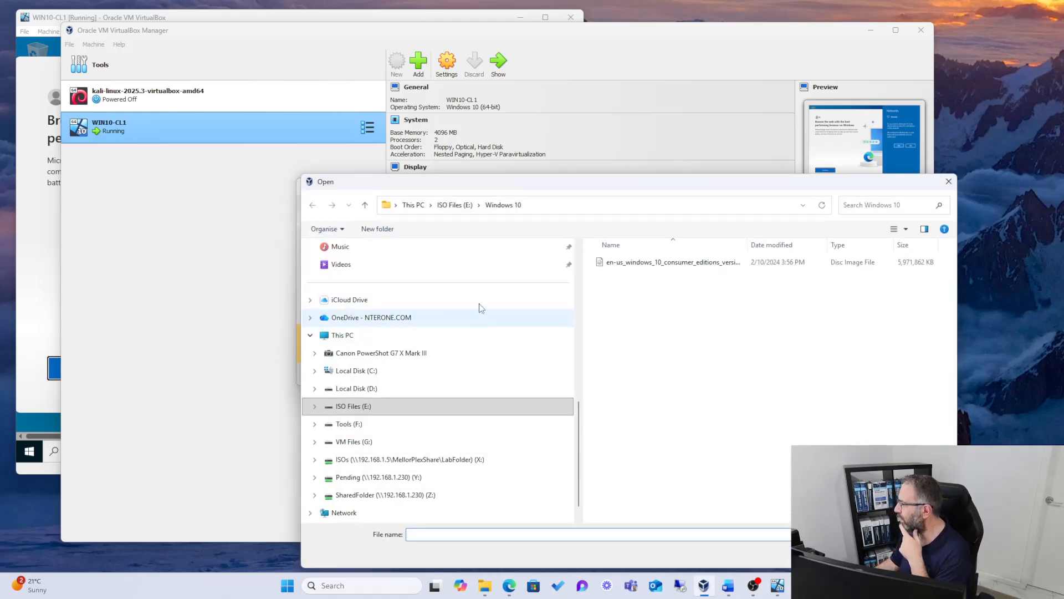
Step: Look through the Windows Server folders on ISO Files (E:) and choose the Windows Server 2019 ISO in Win19 as the installation image
left_click_drag(493, 179, 406, 123)
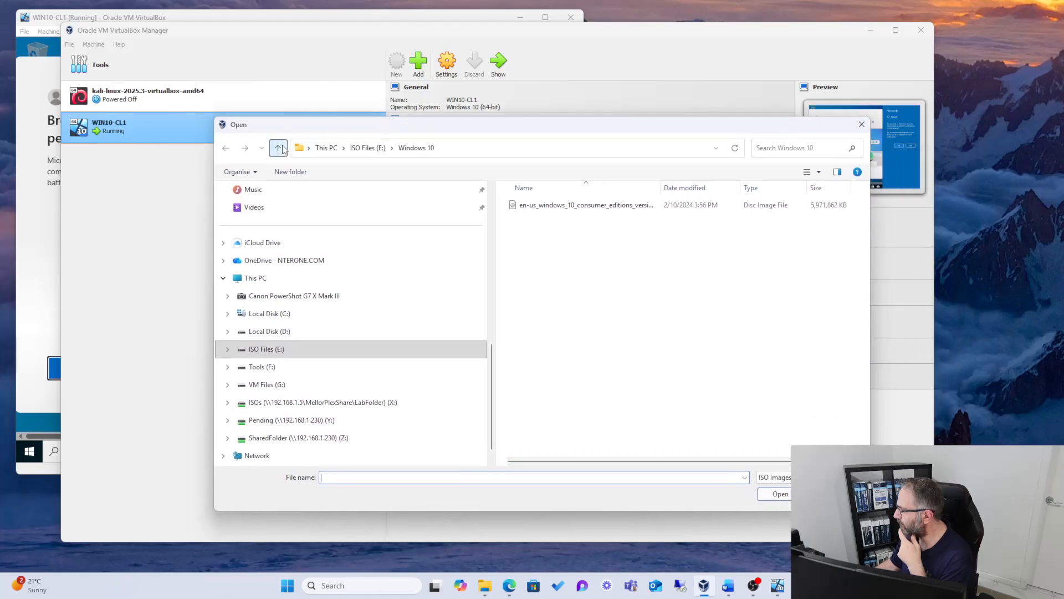
left_click(365, 203)
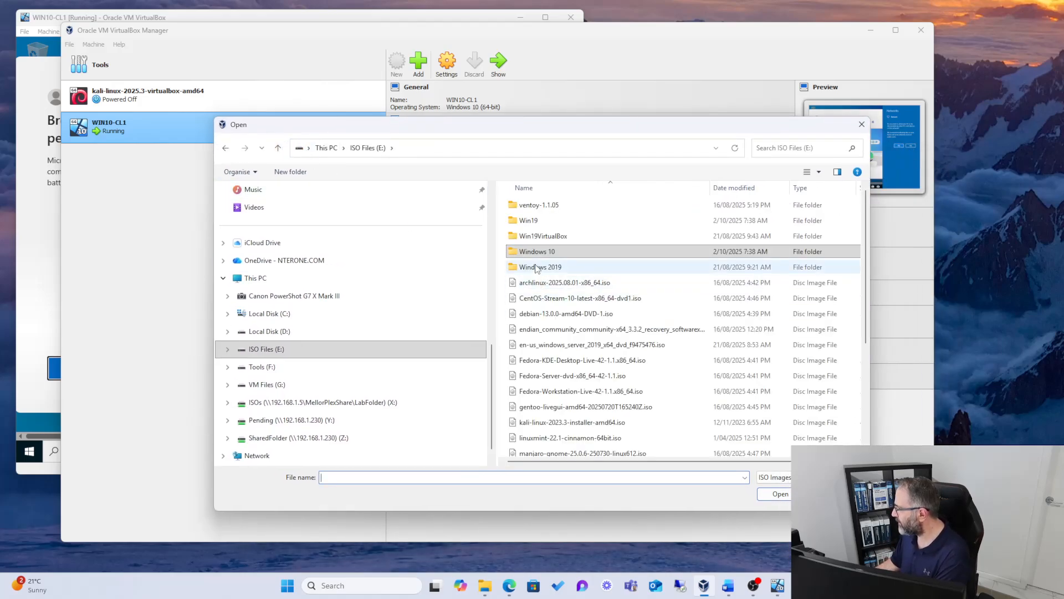
double_click(548, 221)
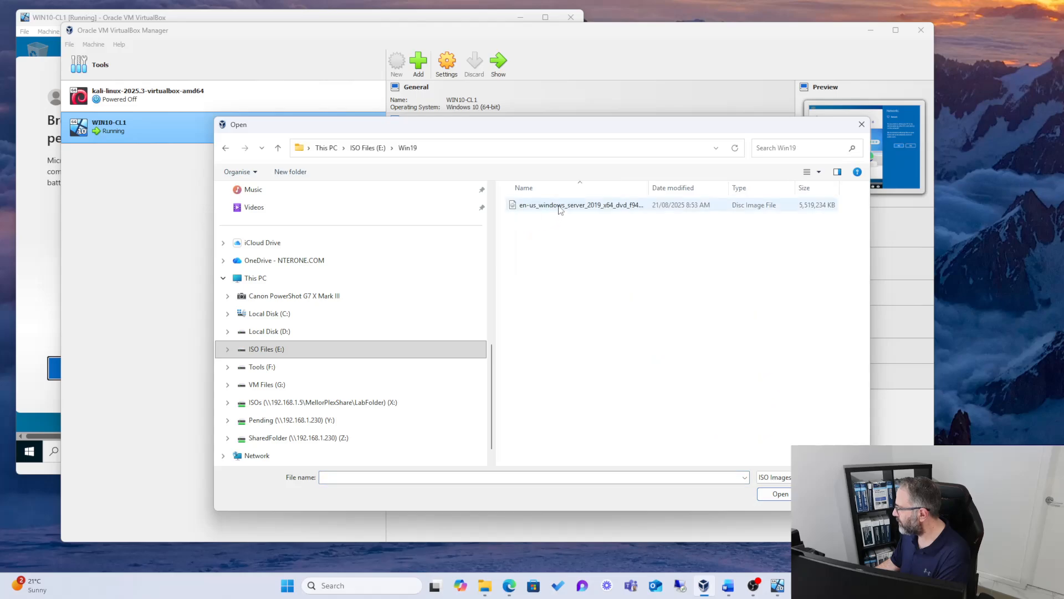
left_click(278, 147)
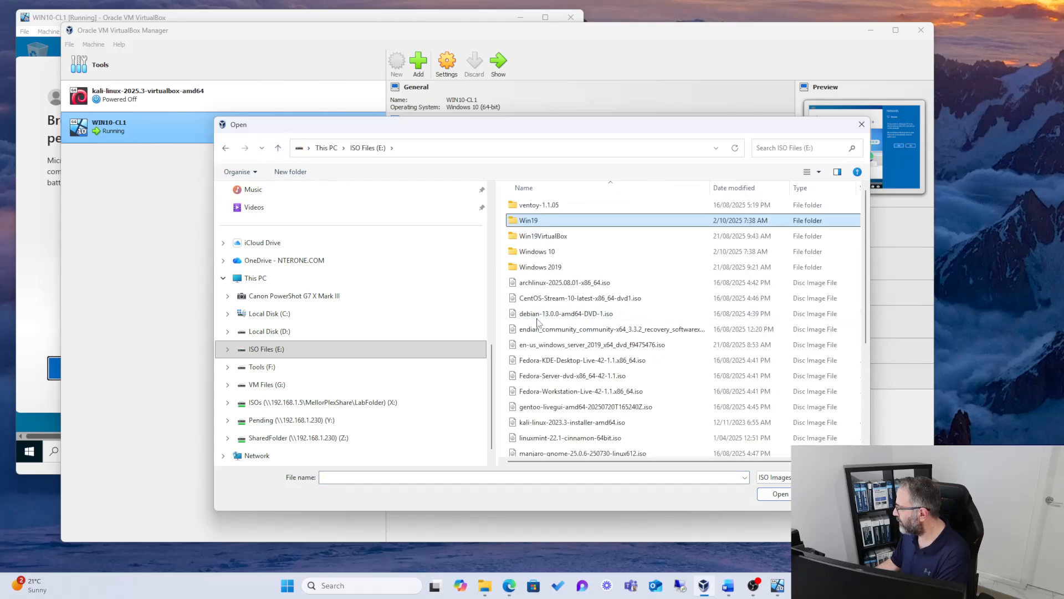
double_click(538, 266)
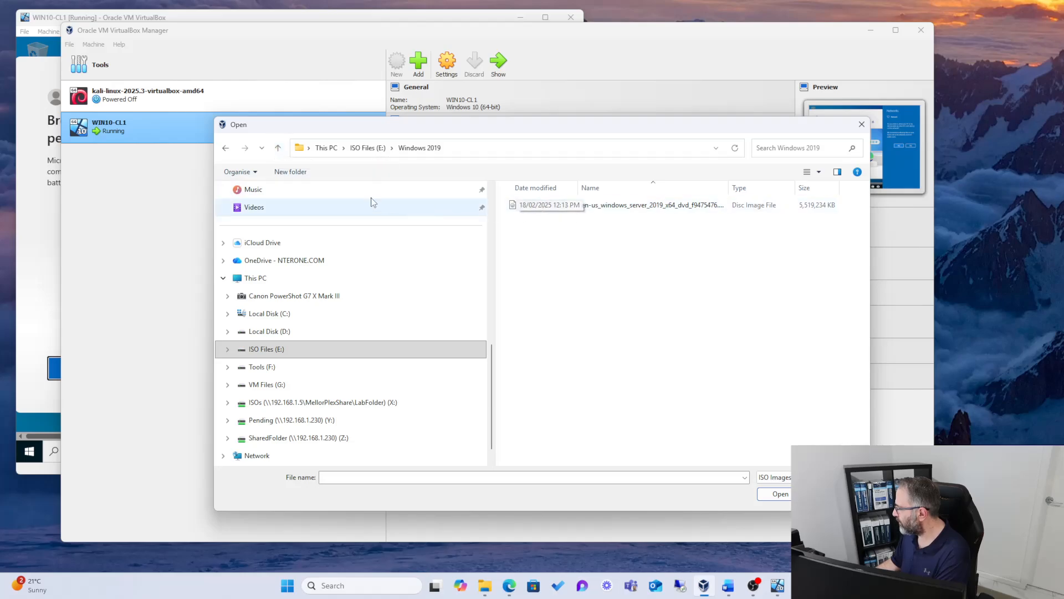
left_click(277, 148)
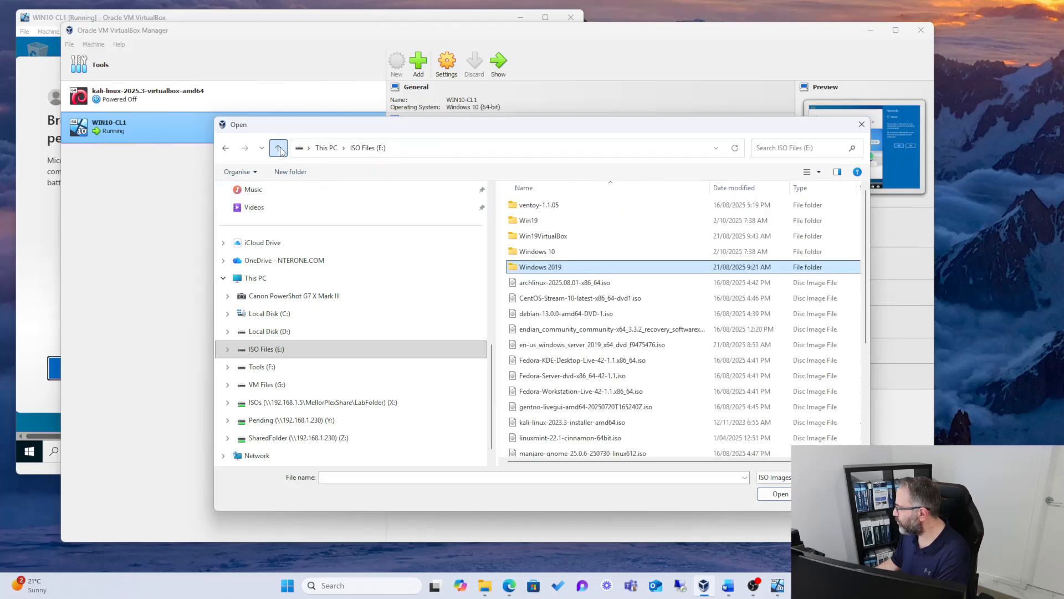
double_click(535, 241)
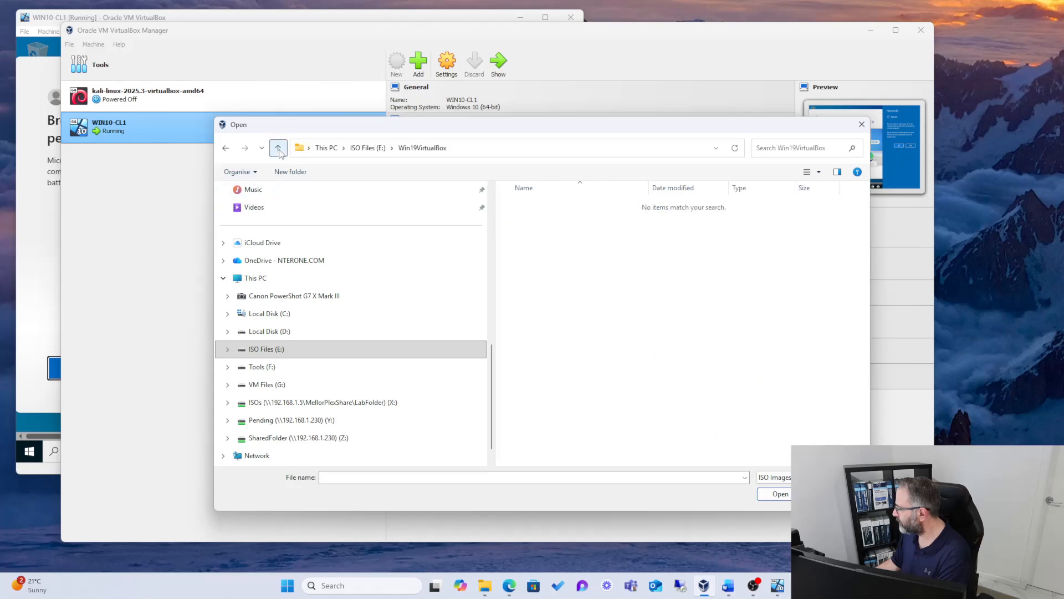
left_click(278, 148)
double_click(531, 221)
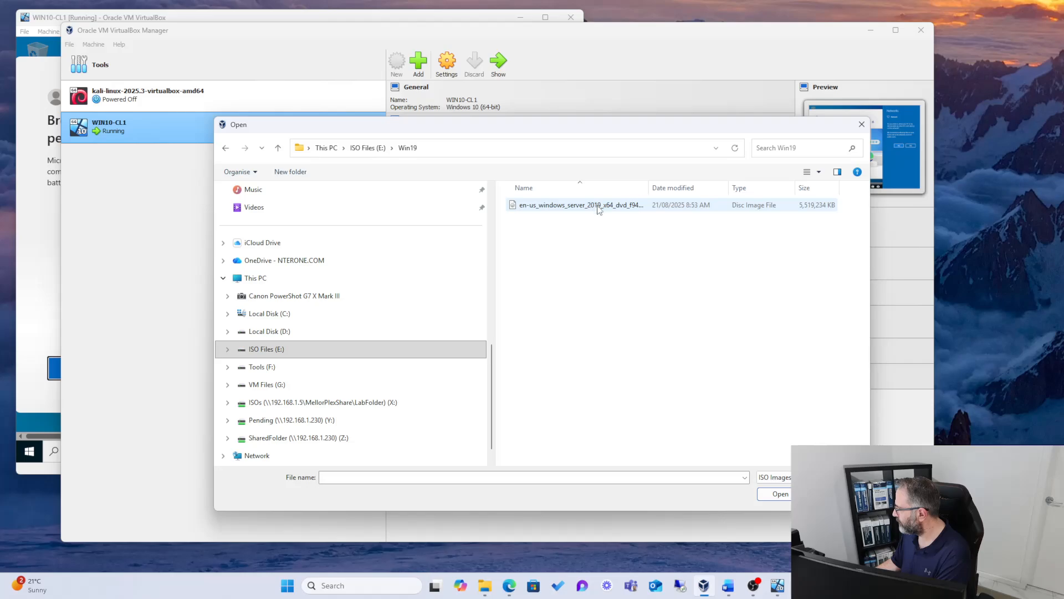
left_click(602, 206)
left_click(779, 494)
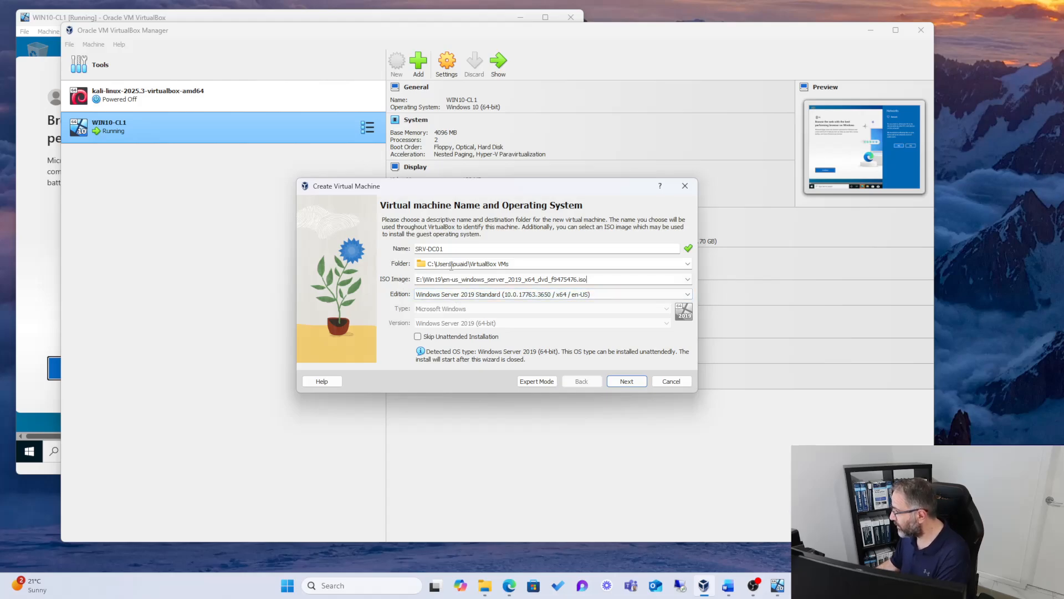
Step: Browse to Local Disk (D:) to choose a different storage folder for the virtual machine
left_click(687, 264)
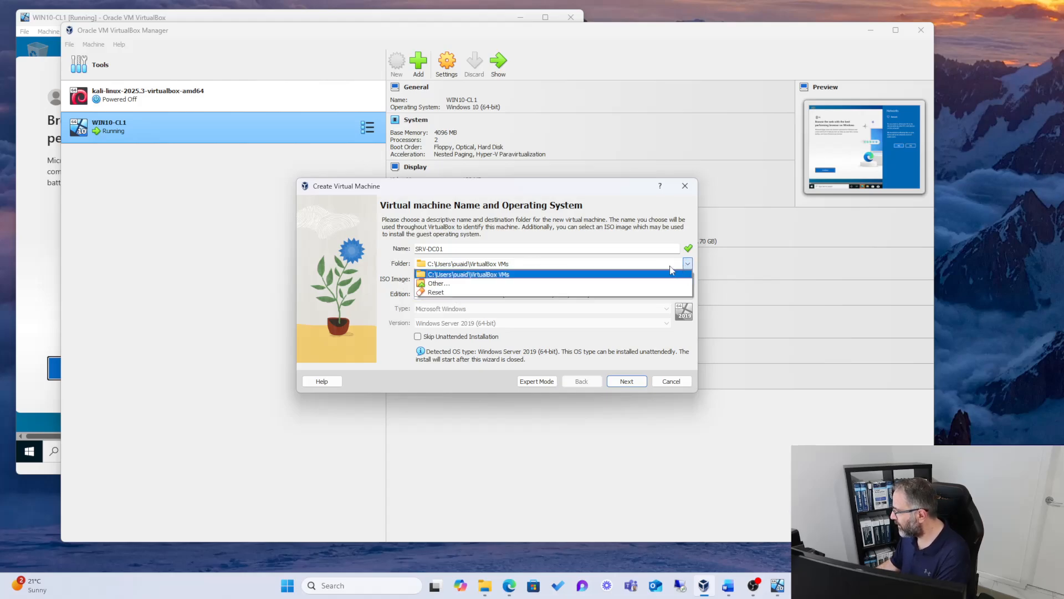
left_click(452, 279)
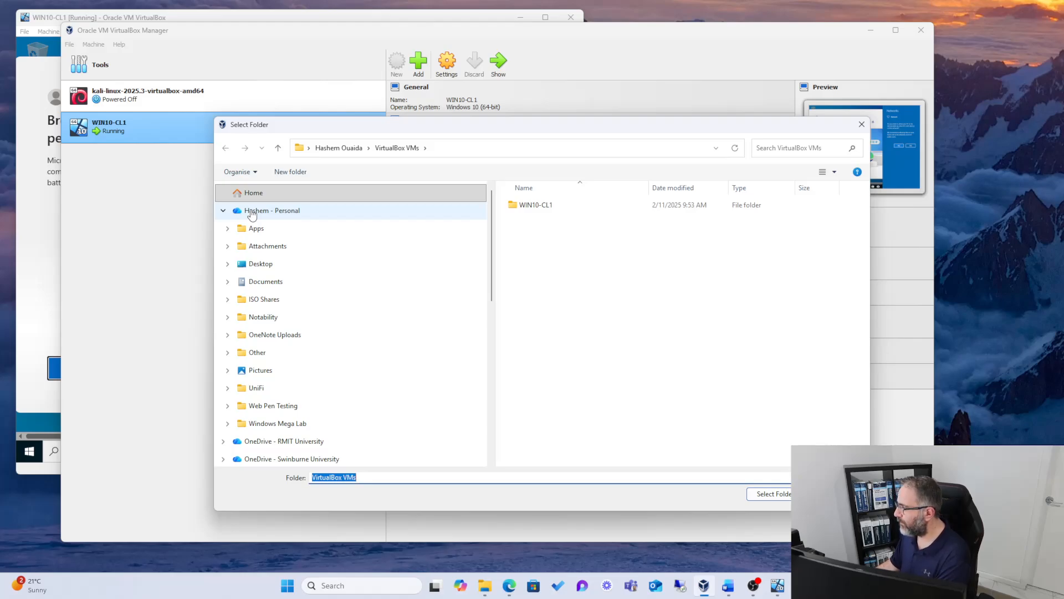
scroll(264, 233, "down", 1)
scroll(263, 233, "down", 5)
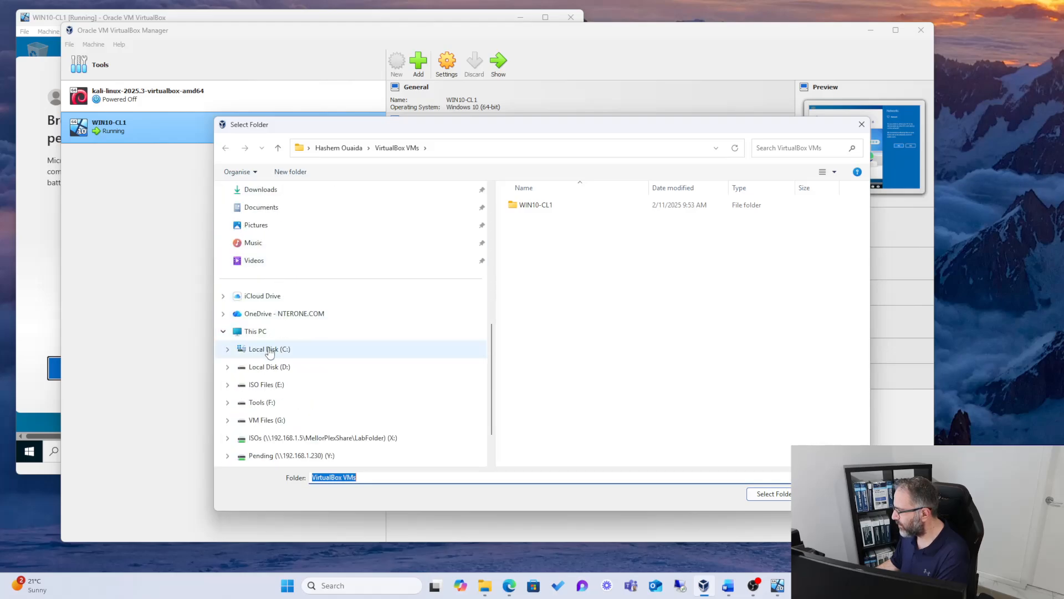
left_click(267, 367)
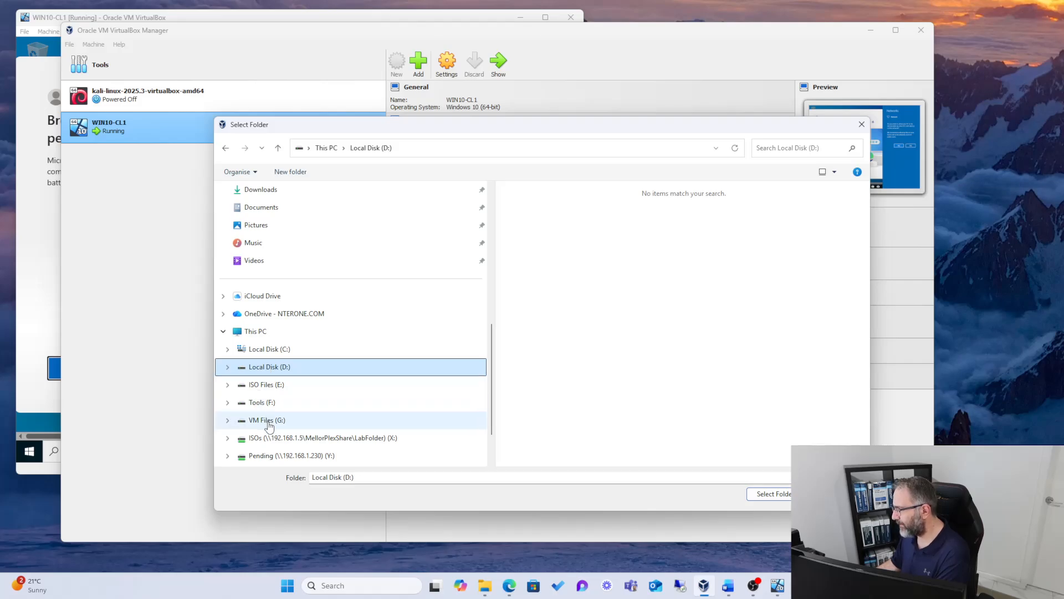
scroll(264, 388, "down", 1)
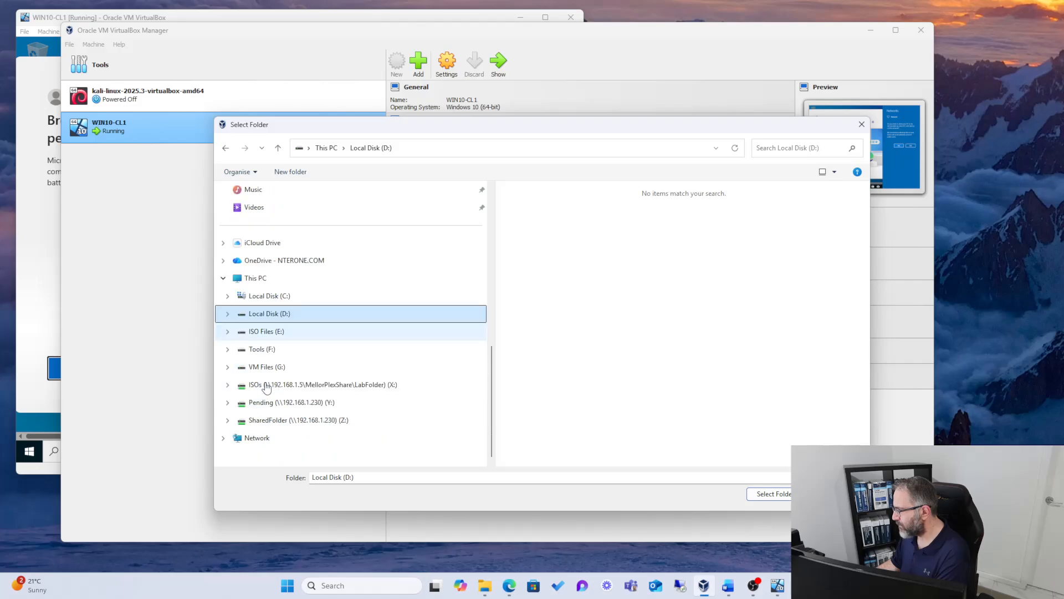
scroll(262, 372, "up", 2)
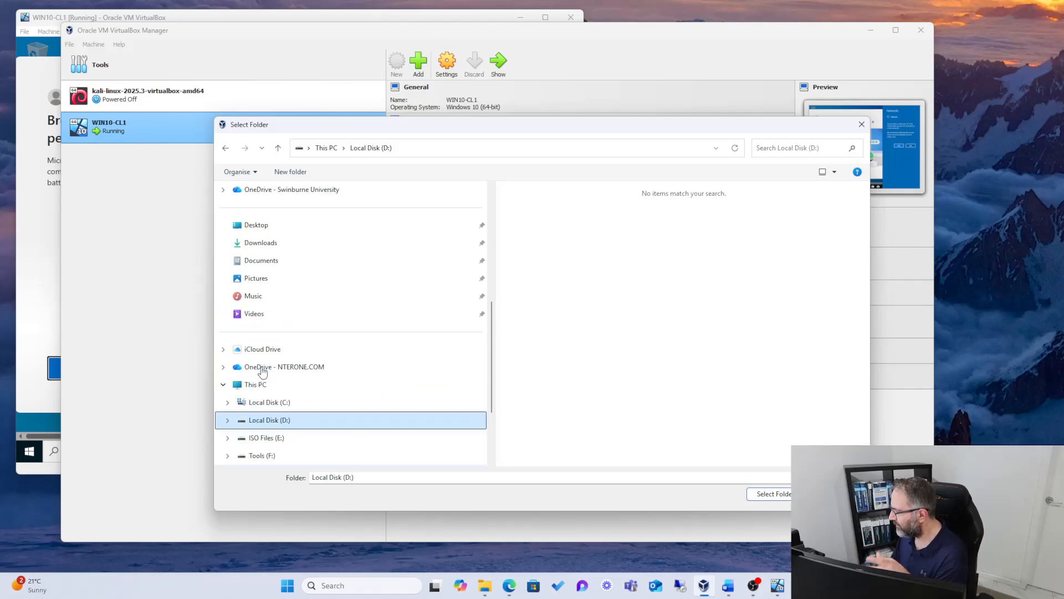
scroll(263, 372, "down", 2)
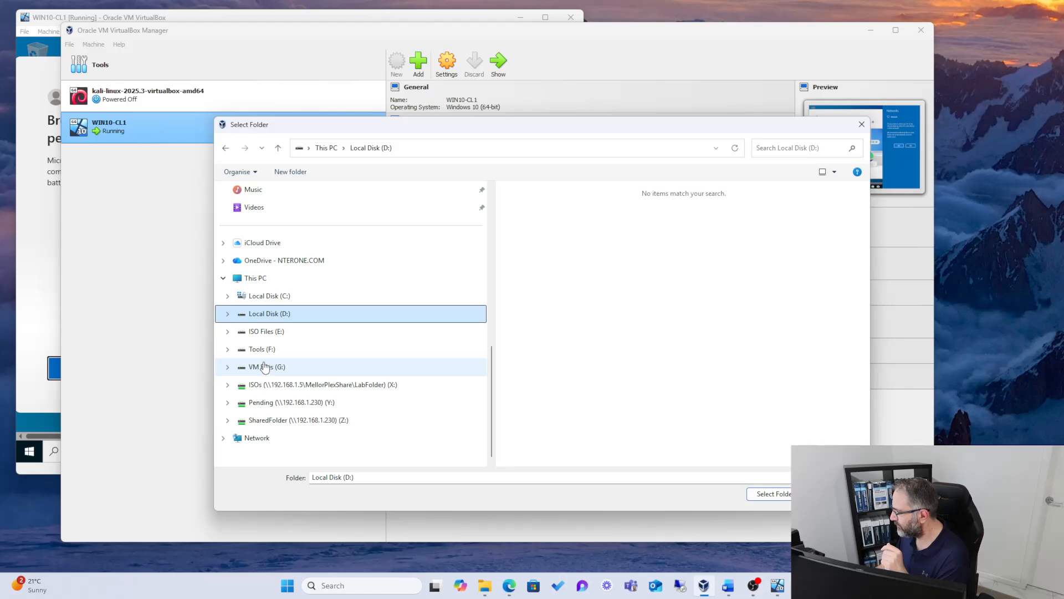
scroll(264, 367, "up", 3)
scroll(265, 367, "down", 1)
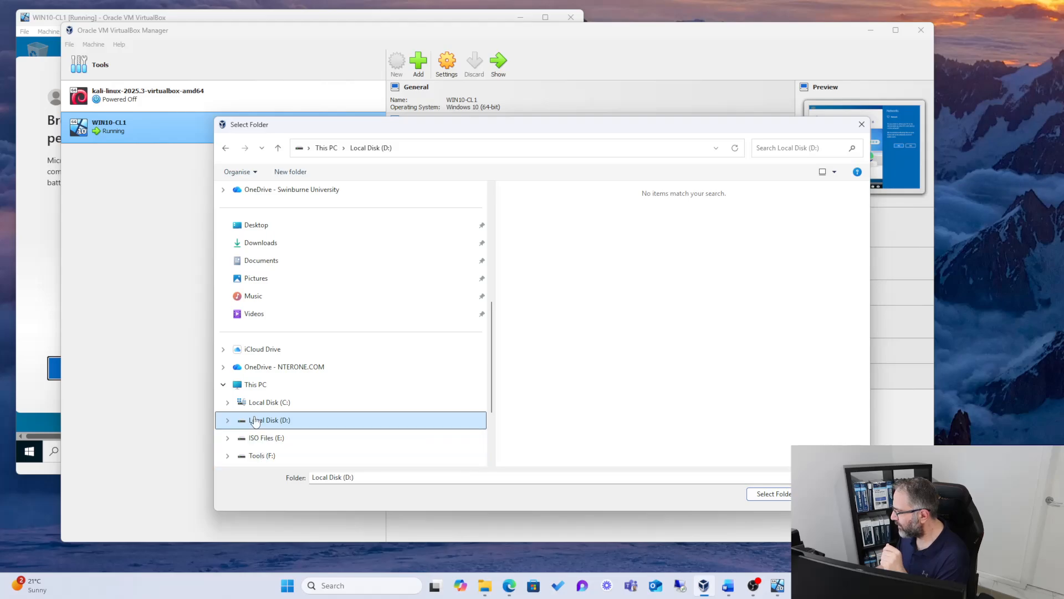
Step: Create a folder named VMFiles on Local Disk (D:) and select it as the virtual machine's folder
right_click(547, 224)
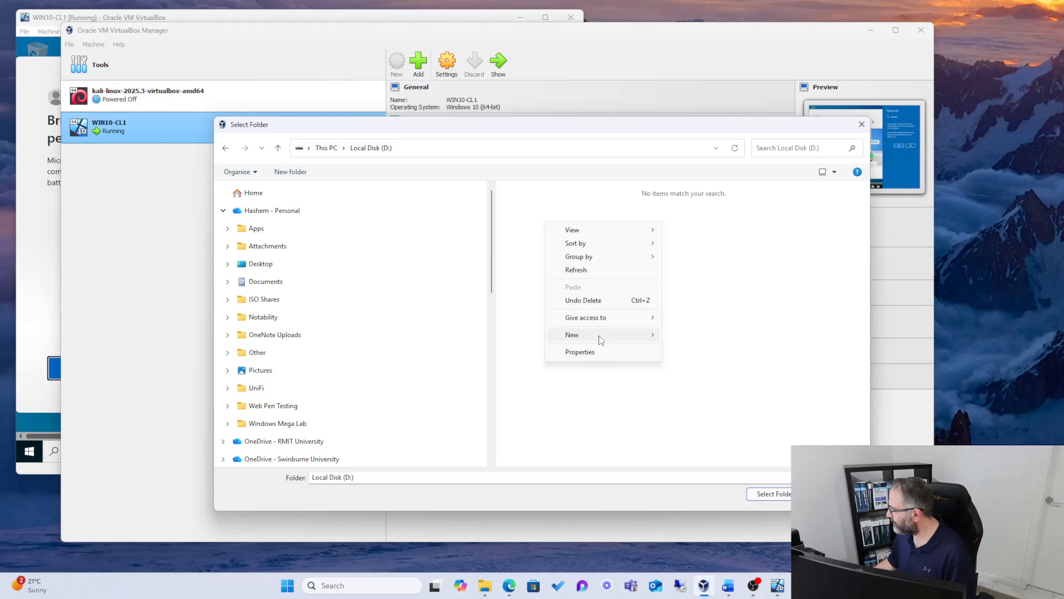
mouse_move(599, 339)
left_click(680, 336)
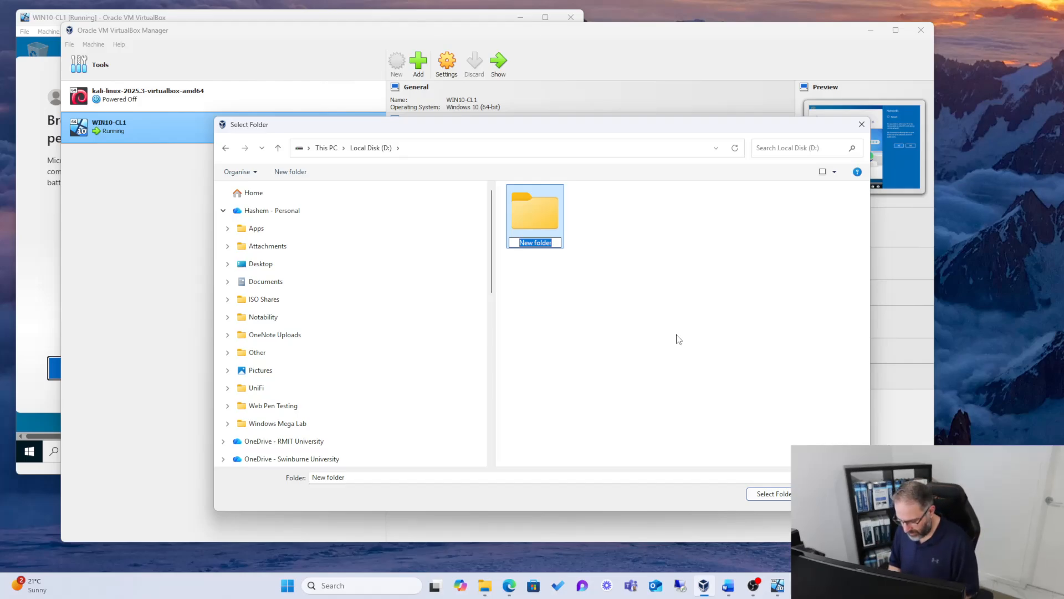
type("VM")
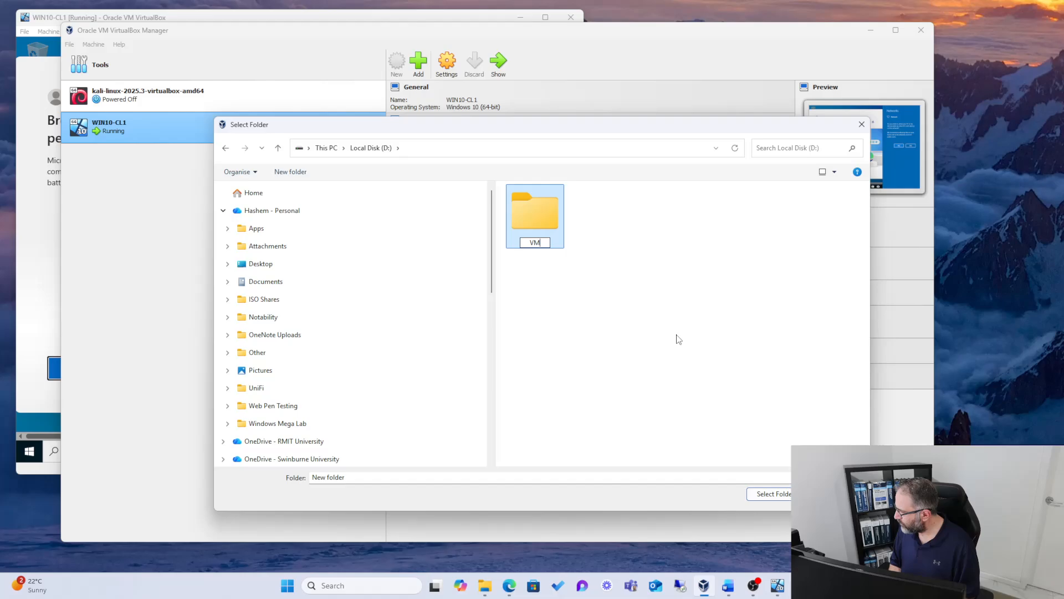
type("Files")
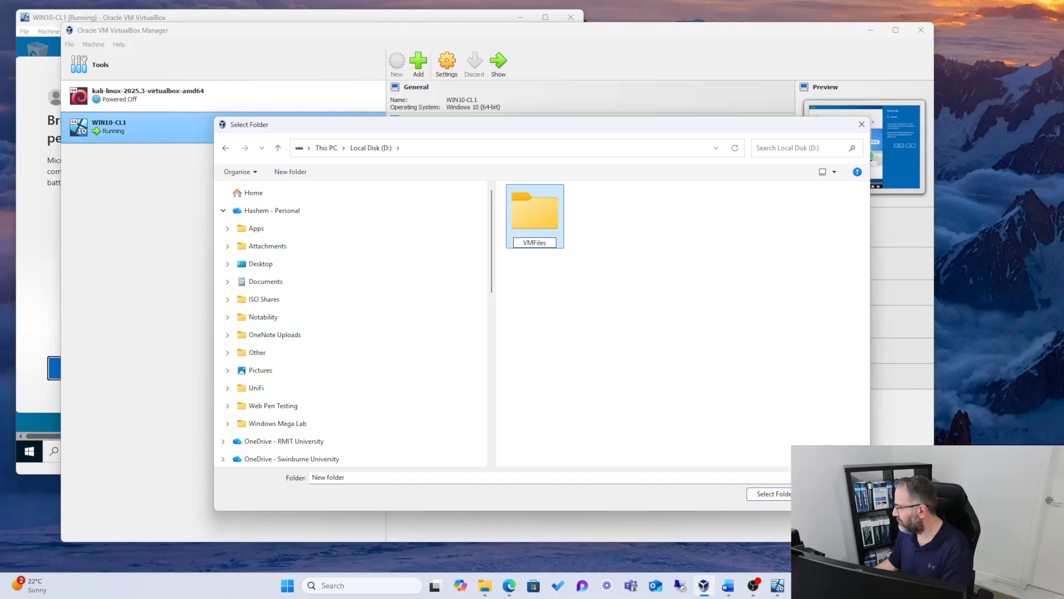
left_click(785, 497)
left_click(788, 498)
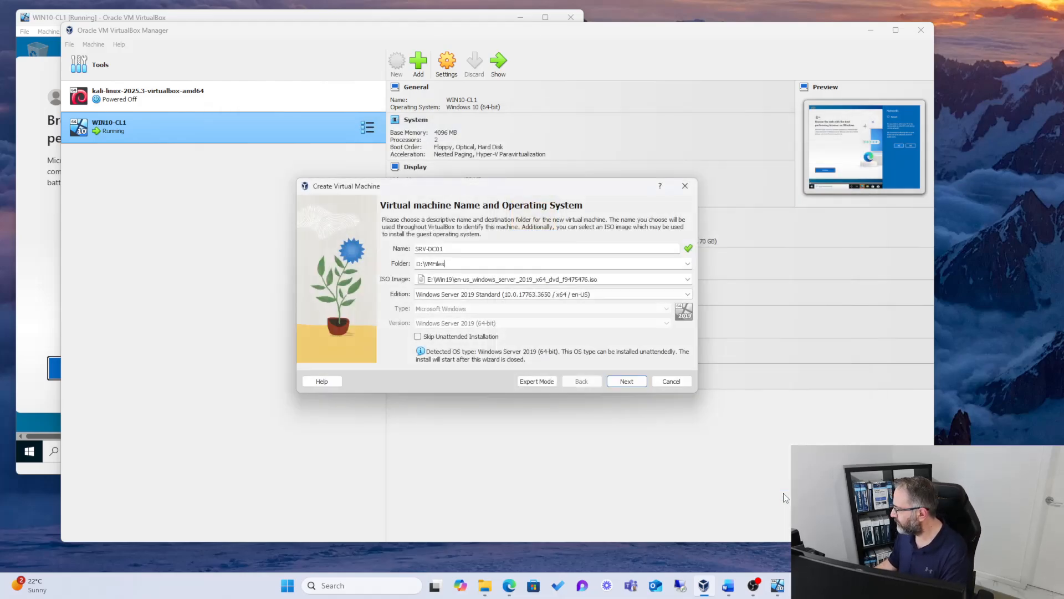
left_click(621, 381)
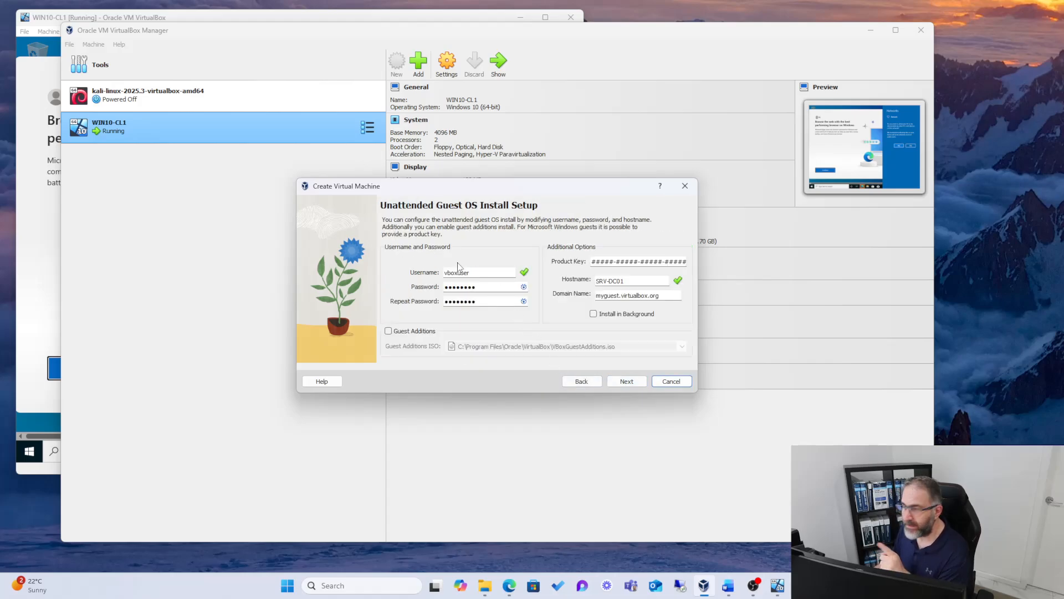
left_click(578, 382)
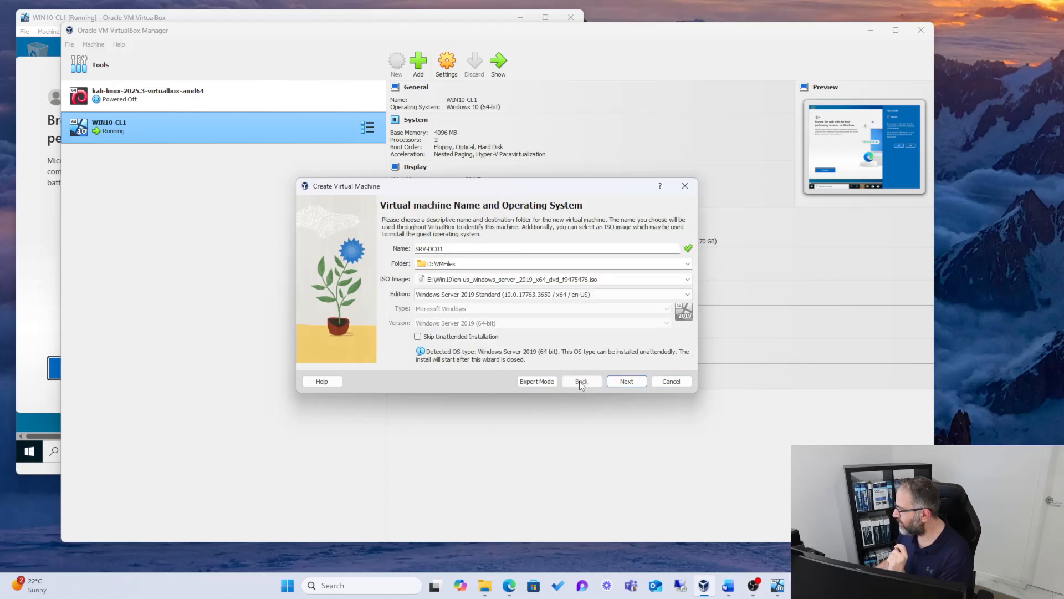
left_click(615, 382)
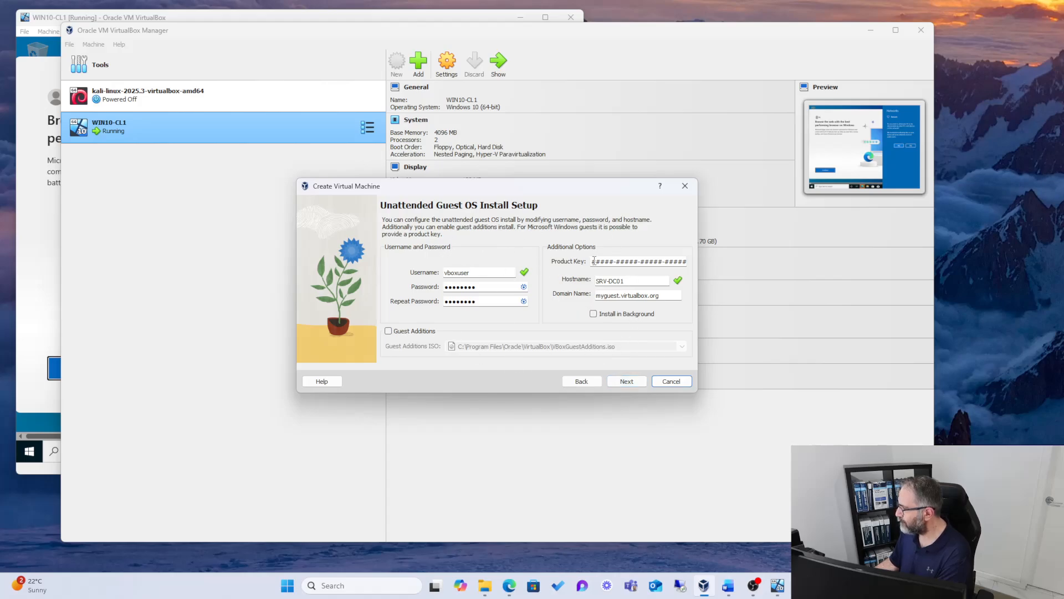
left_click(580, 382)
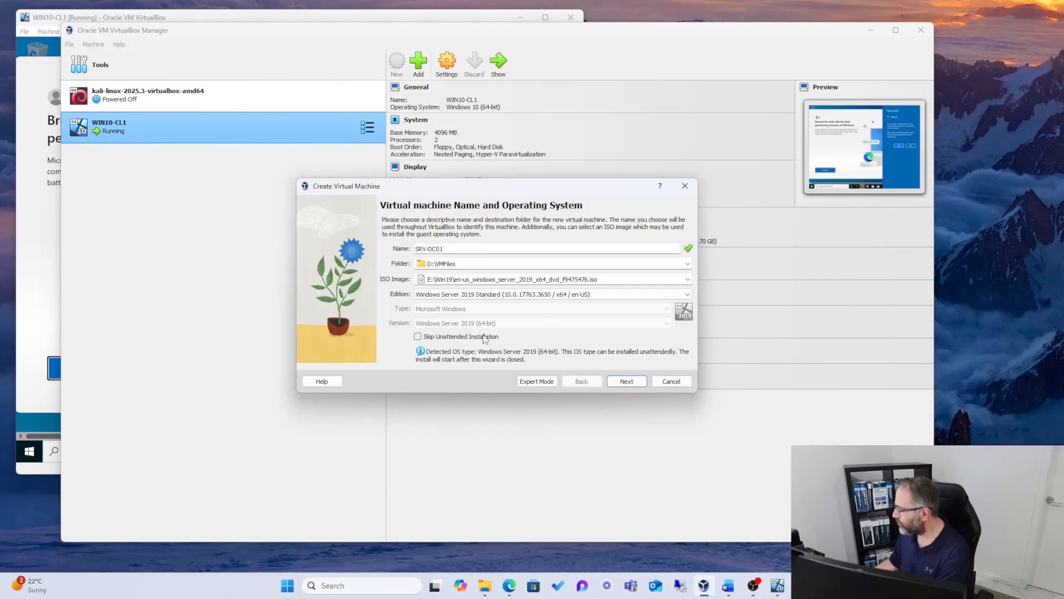
Step: Enable Skip Unattended Installation for SRV-DC01 and continue to the hardware settings
left_click(418, 338)
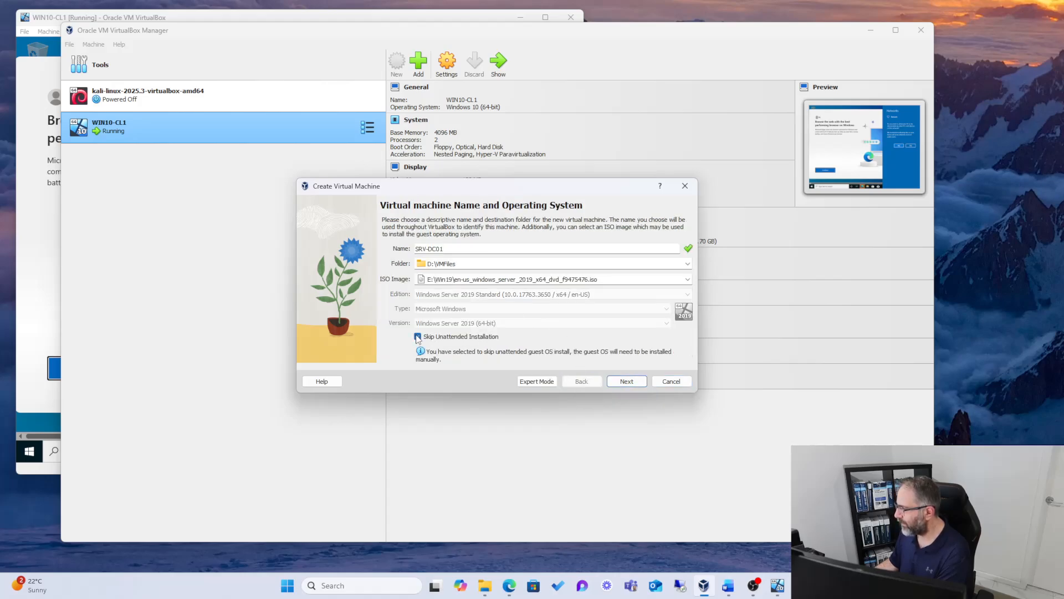
left_click(624, 382)
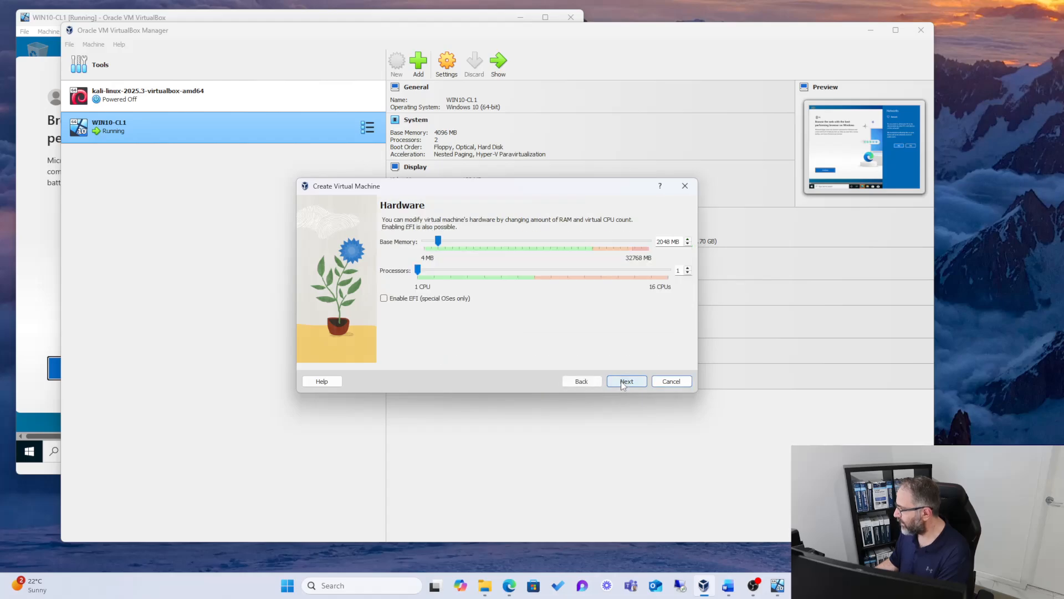
Step: Give SRV-DC01 6152 MB of base memory and 4 processors, keep the 50 GB virtual hard disk, and create the machine
left_click_drag(438, 240, 463, 272)
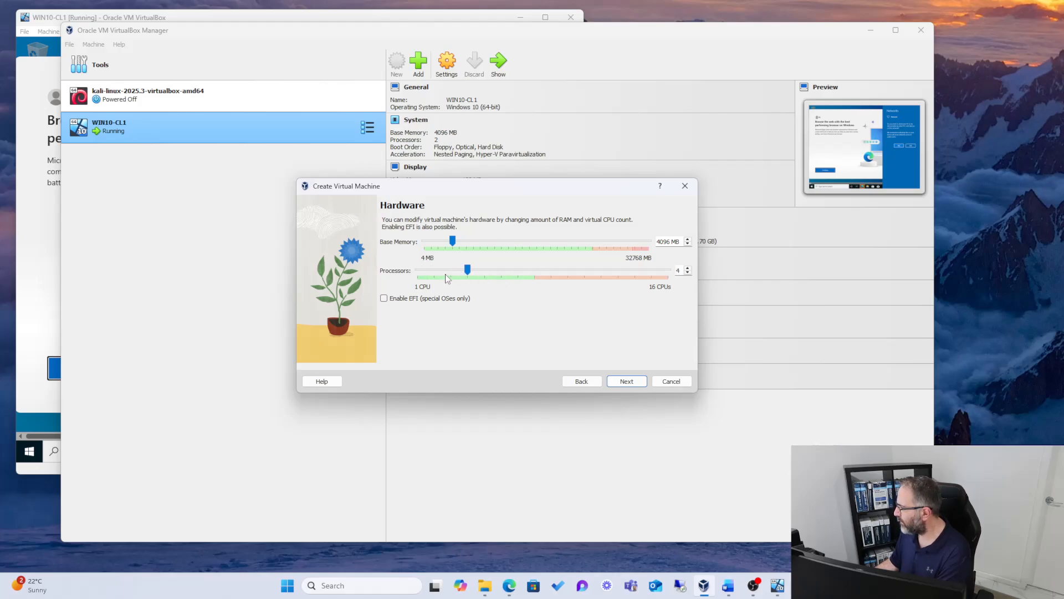
left_click_drag(452, 240, 467, 242)
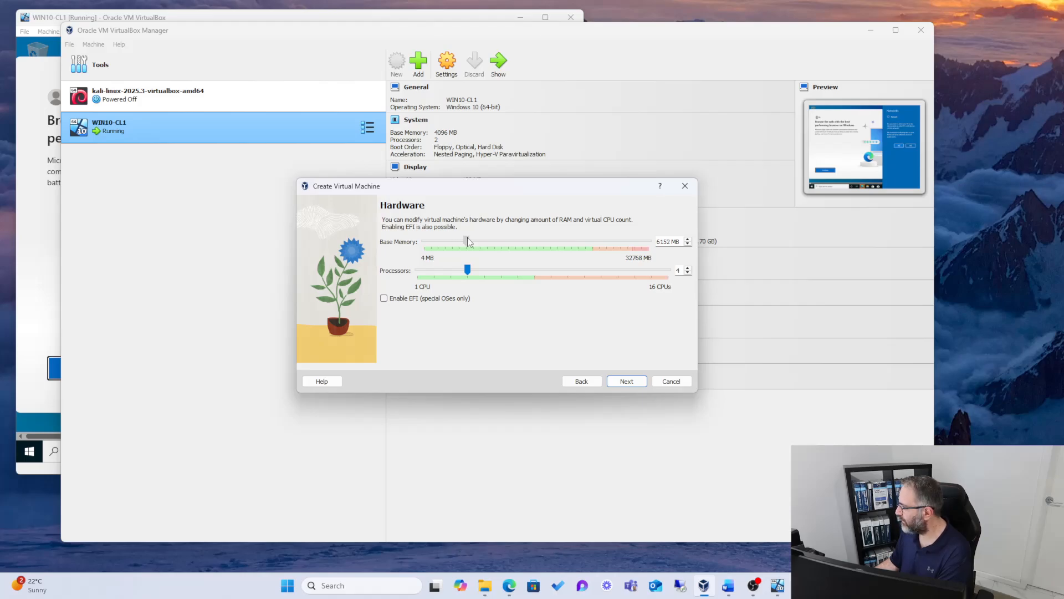
left_click(620, 381)
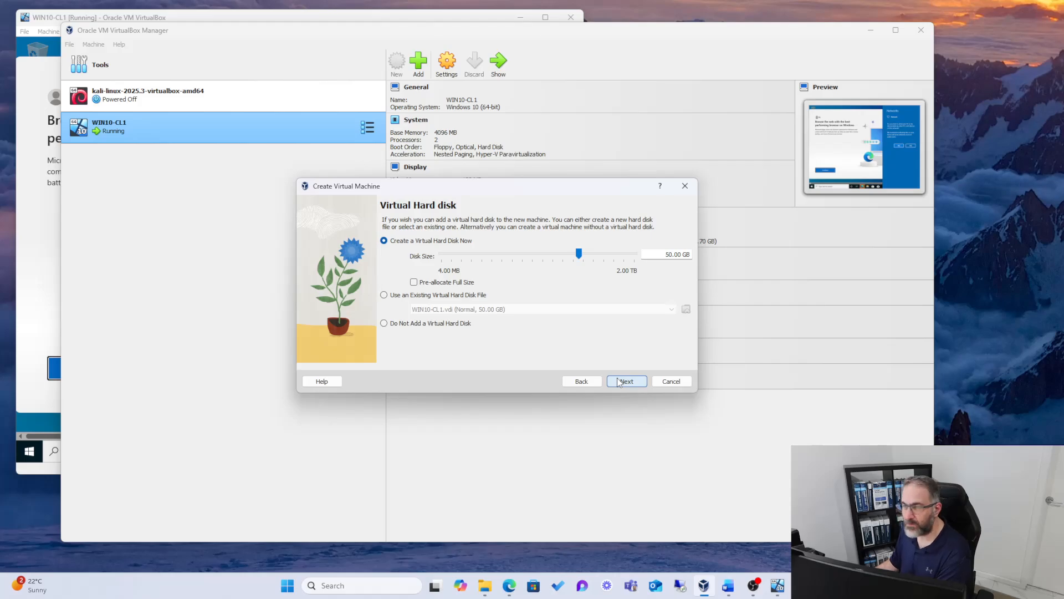
left_click(620, 381)
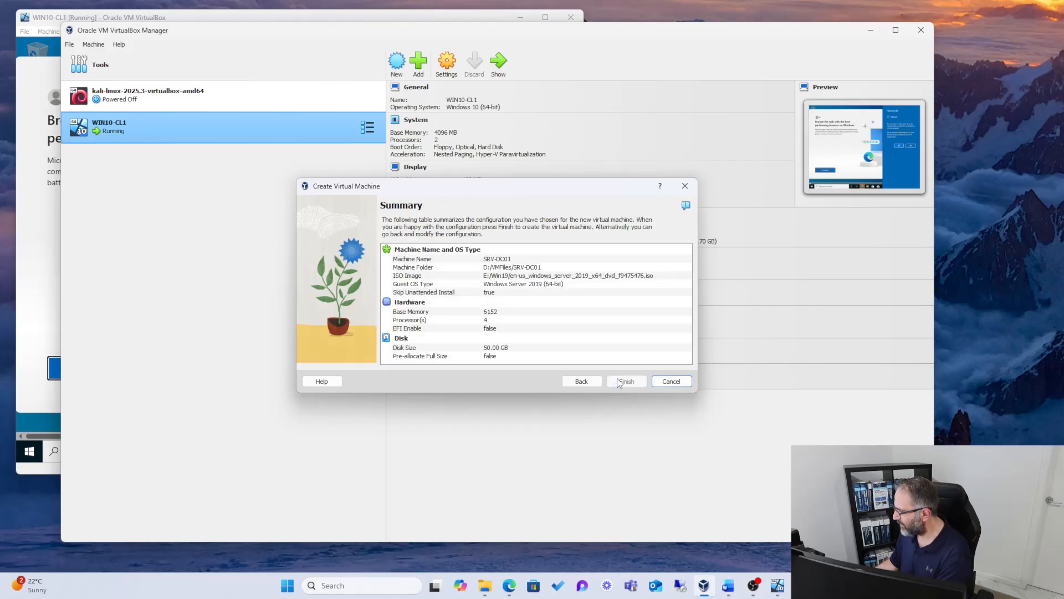
left_click(620, 382)
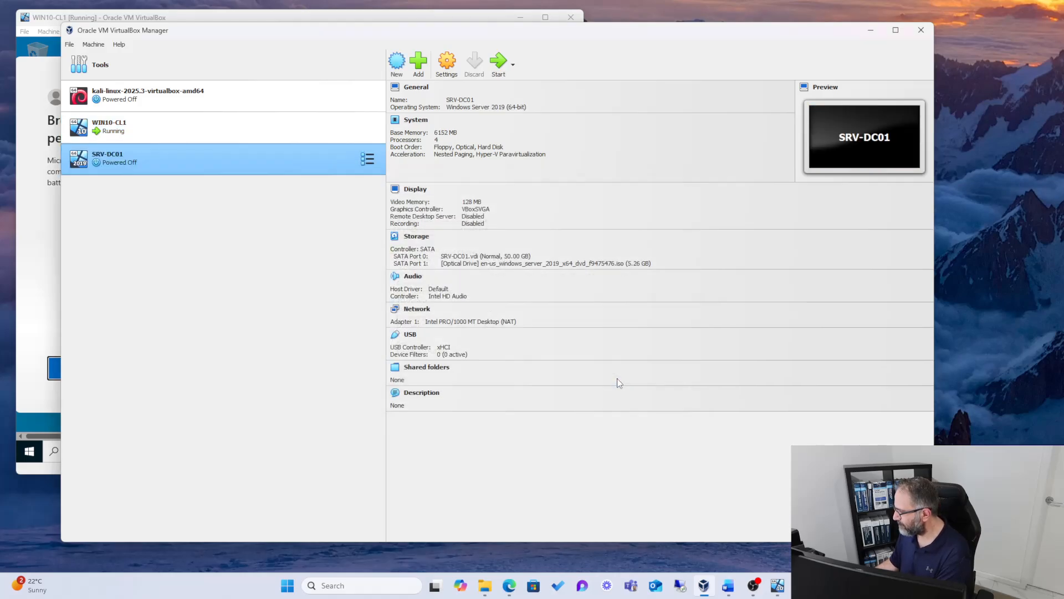
Step: Start the SRV-DC01 virtual machine with a normal start
right_click(116, 162)
mouse_move(173, 246)
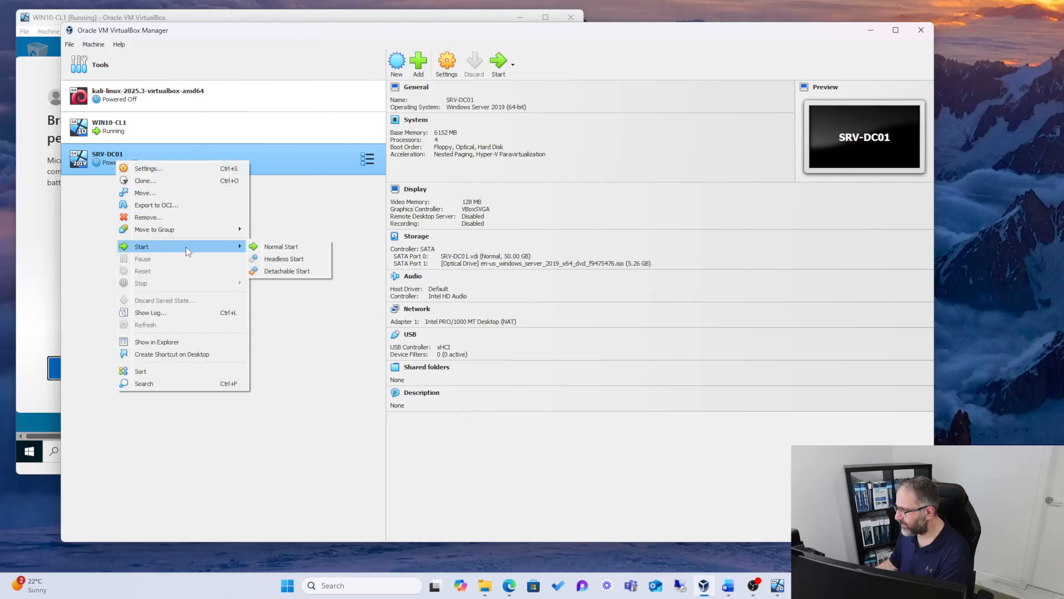
left_click(289, 247)
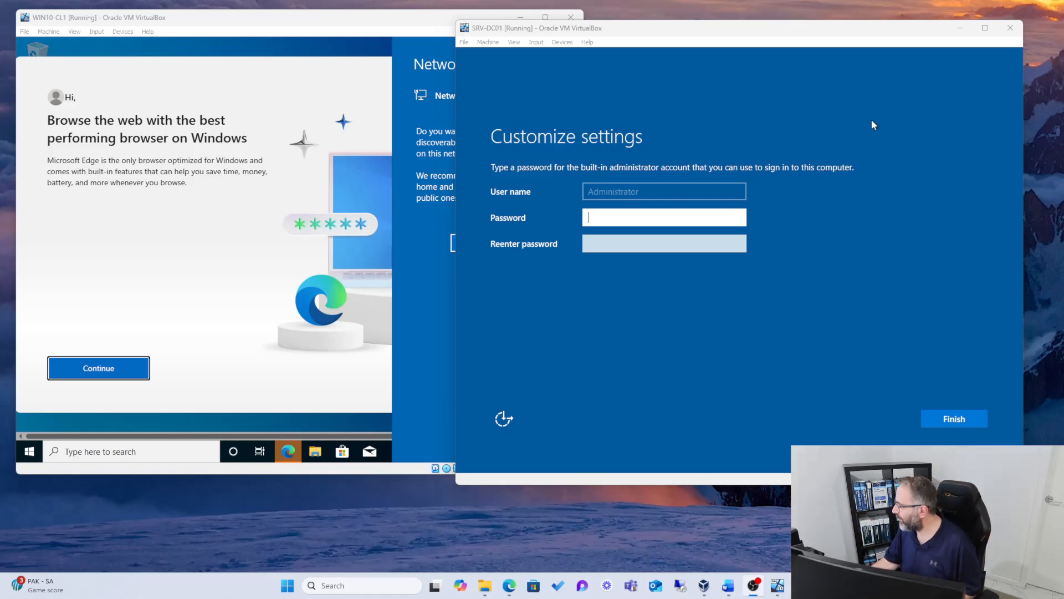
Step: Enter and re-enter the built-in Administrator account's password on SRV-DC01 and finish the Windows Server setup
left_click_drag(743, 23, 725, 23)
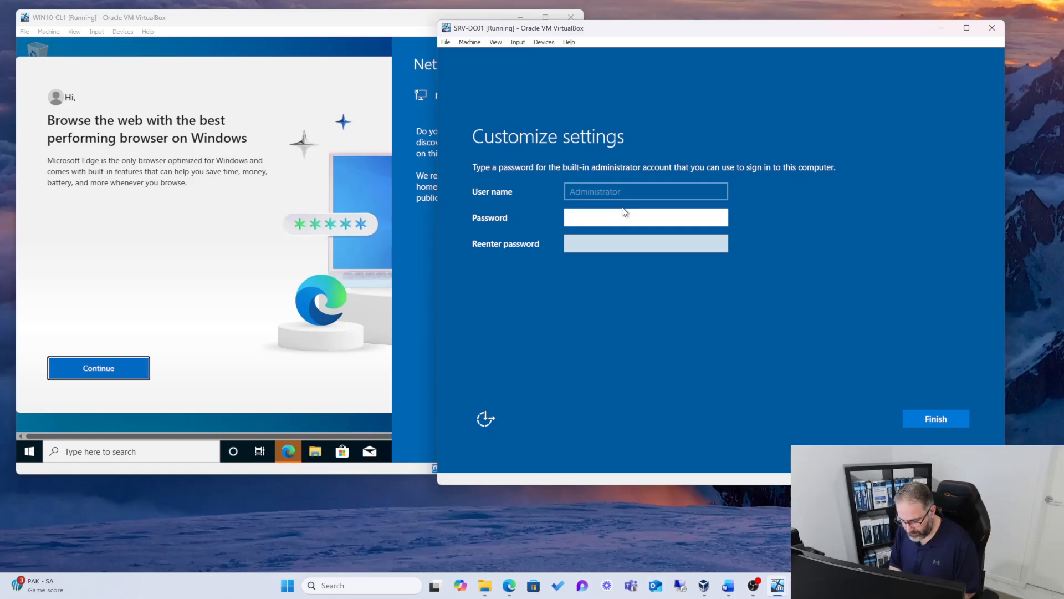
type("•••••••••")
key("Tab")
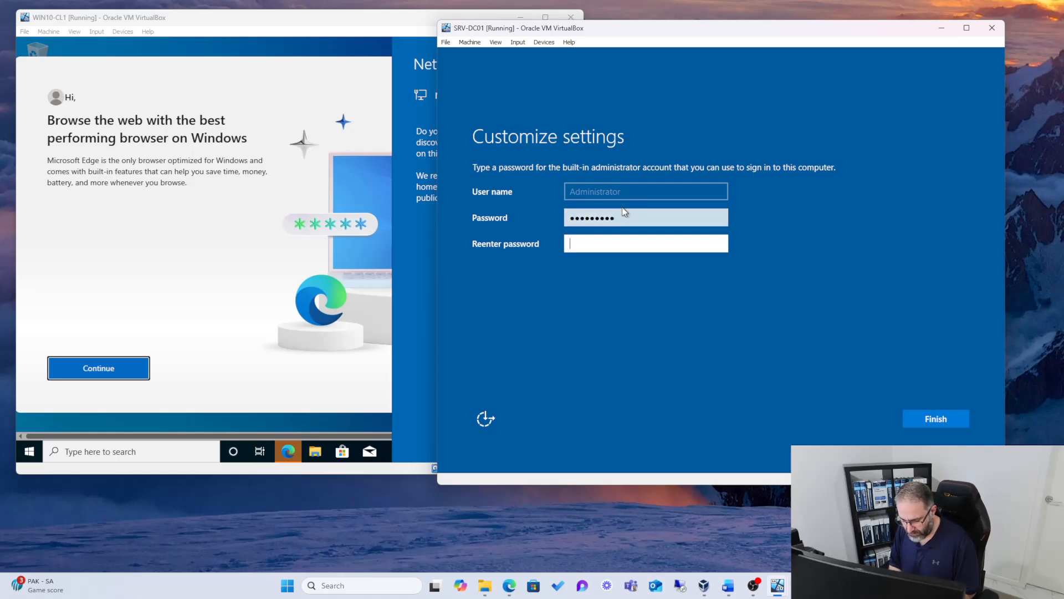
left_click(642, 219)
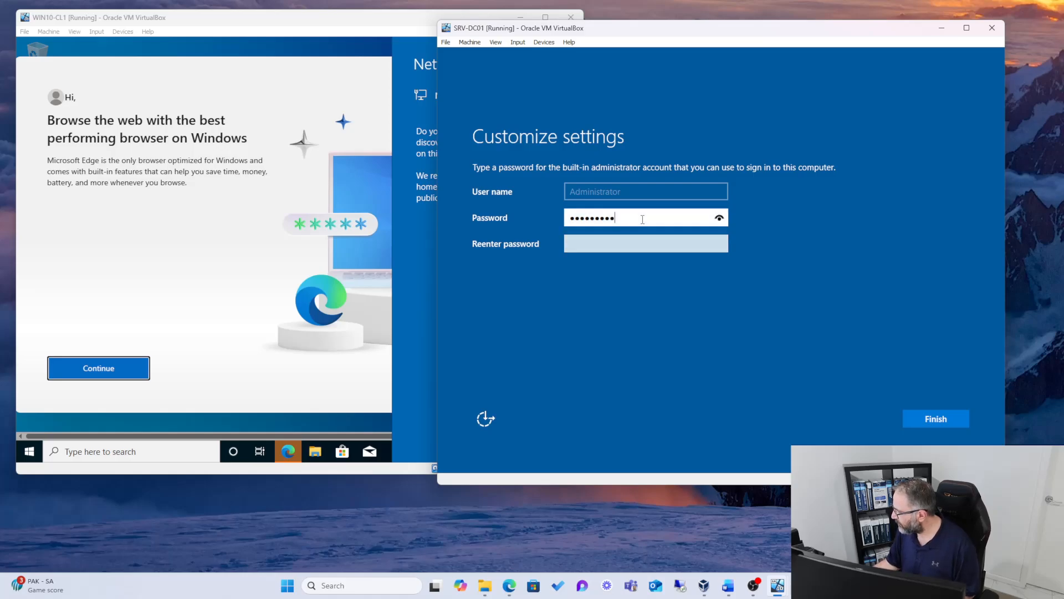
left_click(719, 218)
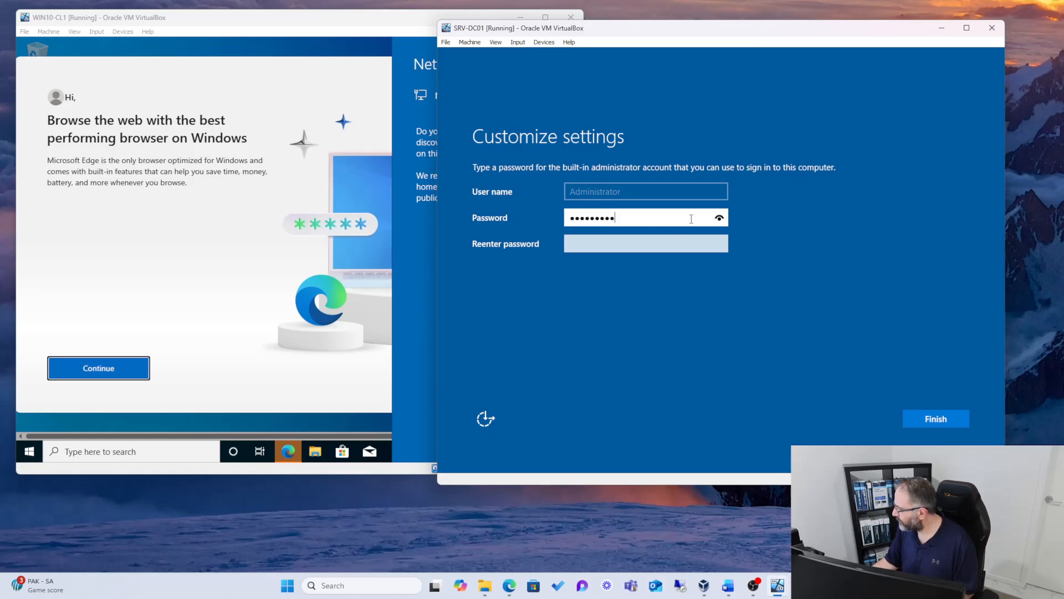
left_click(661, 242)
type("Password1")
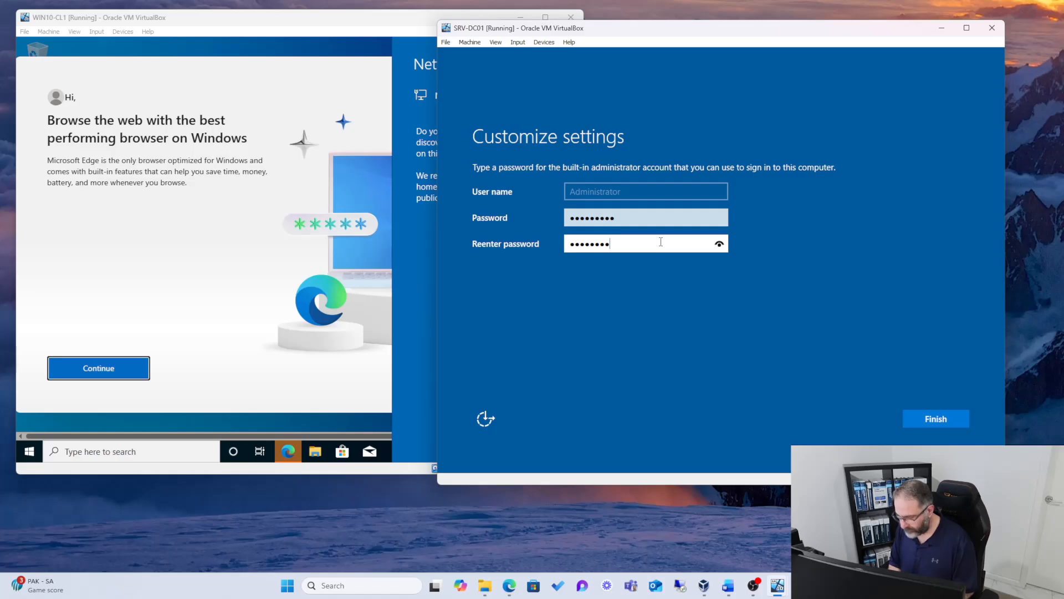
left_click(933, 418)
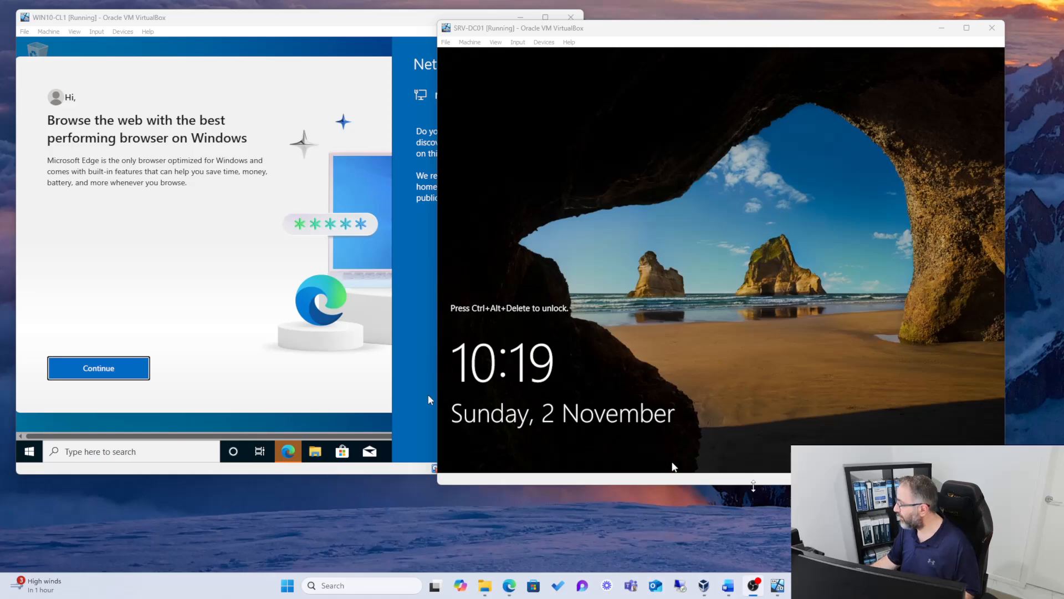
Step: Send Ctrl-Alt-Del to SRV-DC01 to unlock its sign-in screen
left_click(746, 190)
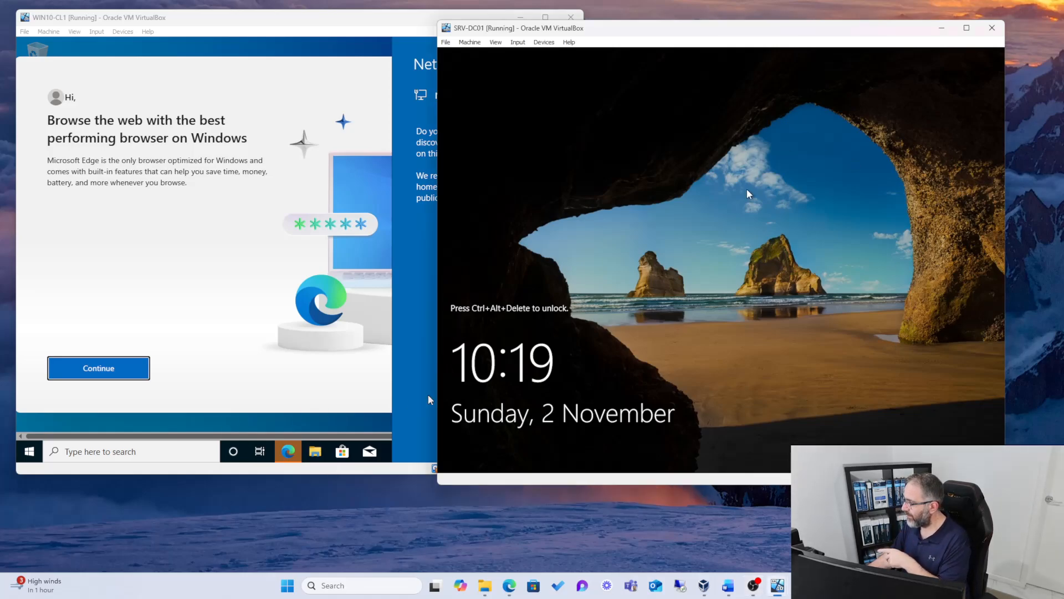
left_click(518, 43)
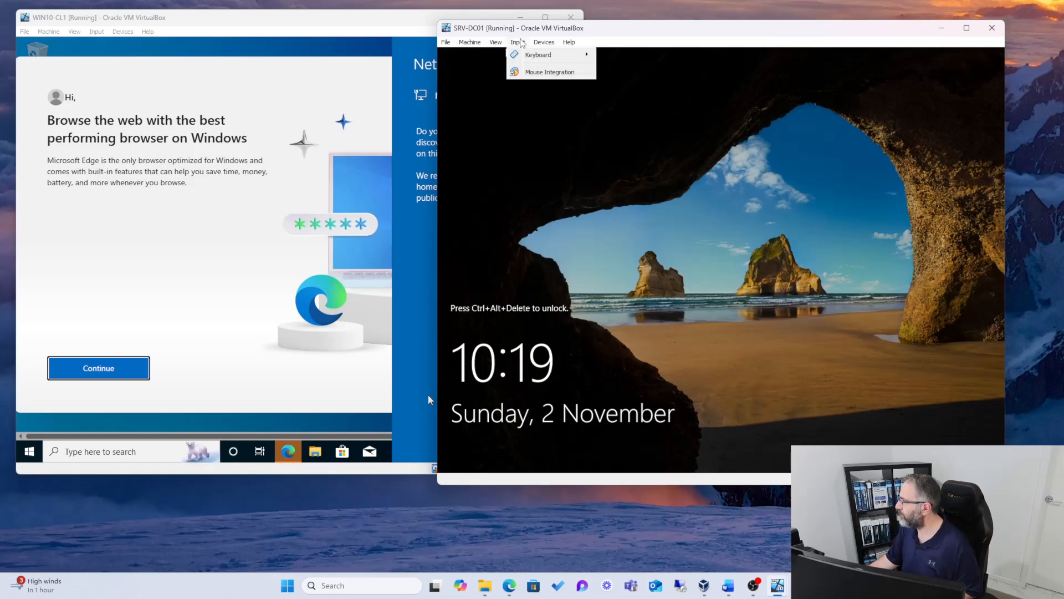
mouse_move(524, 54)
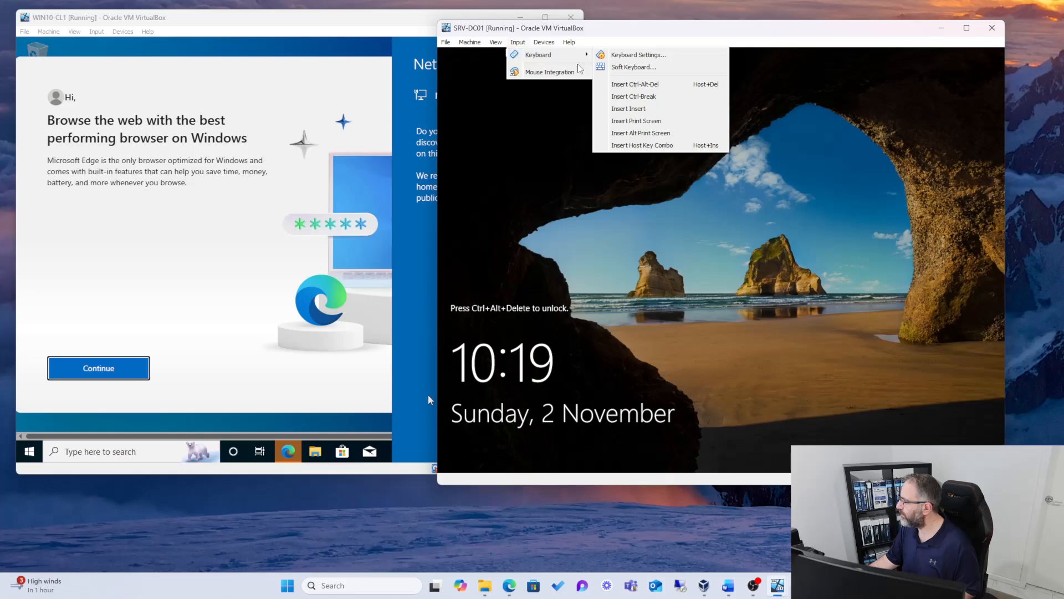
left_click(614, 84)
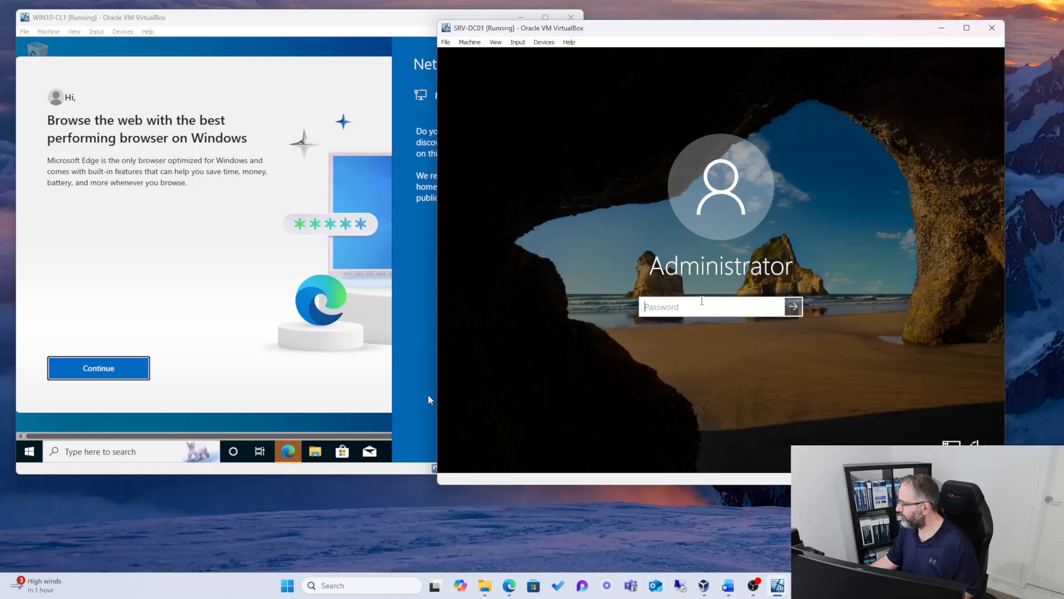
type("•••••••")
Step: Try to sign in to SRV-DC01 as Administrator by entering the account password
key("BackSpace")
key("BackSpace")
key("BackSpace")
key("BackSpace")
key("BackSpace")
key("BackSpace")
key("BackSpace")
type("•")
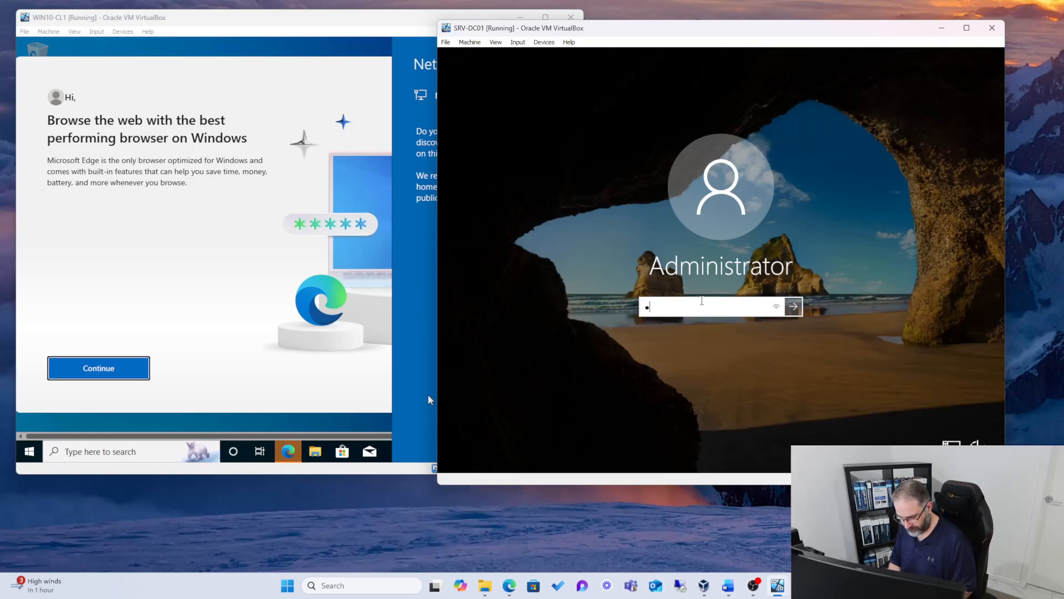
key("Return")
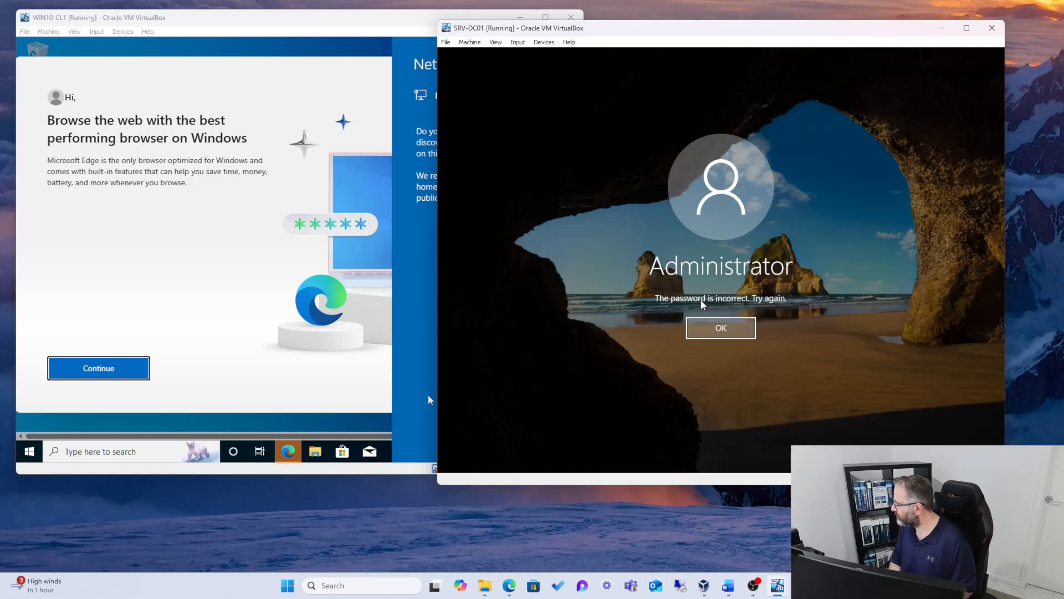
key("Return")
Step: Sign in to SRV-DC01 as Administrator by re-entering the account password
type("••")
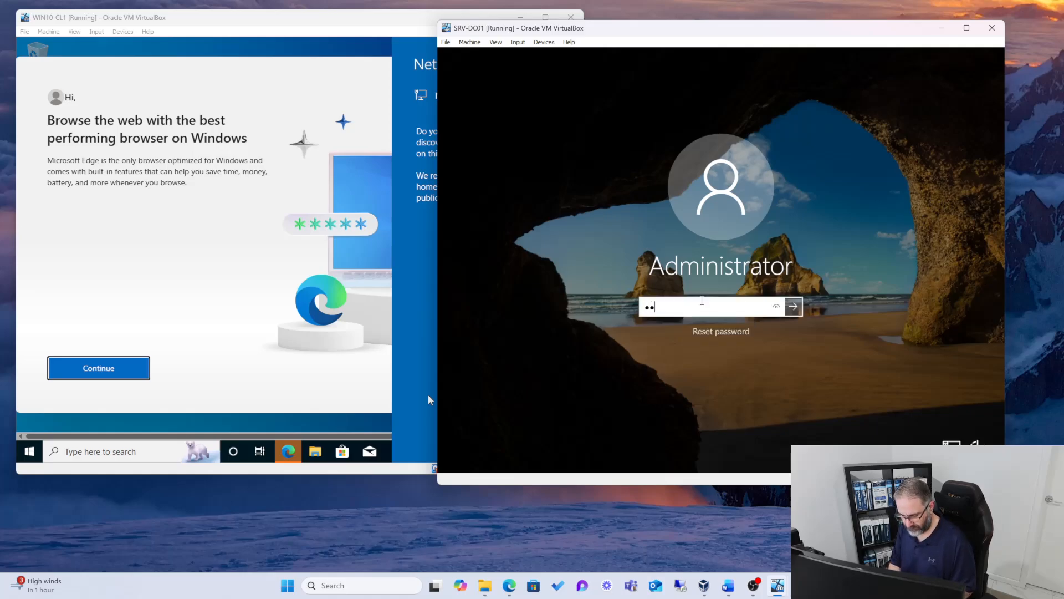
type("••••••••")
key("Return")
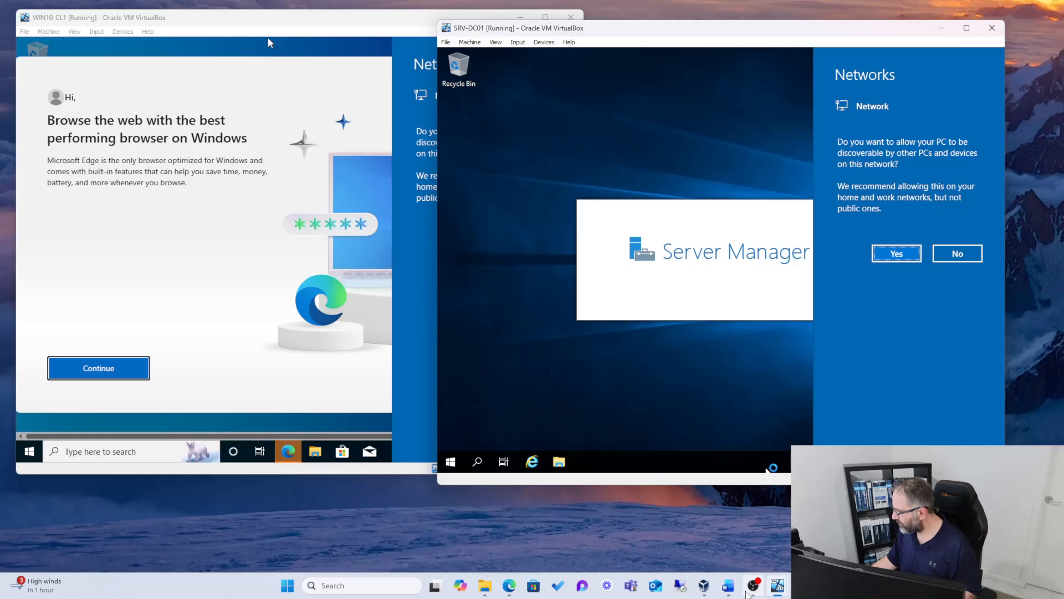
Step: Switch to VirtualBox Manager and review the attachment types offered for Adapter 1 in SRV-DC01's network settings, without changing anything
mouse_move(705, 587)
left_click(697, 501)
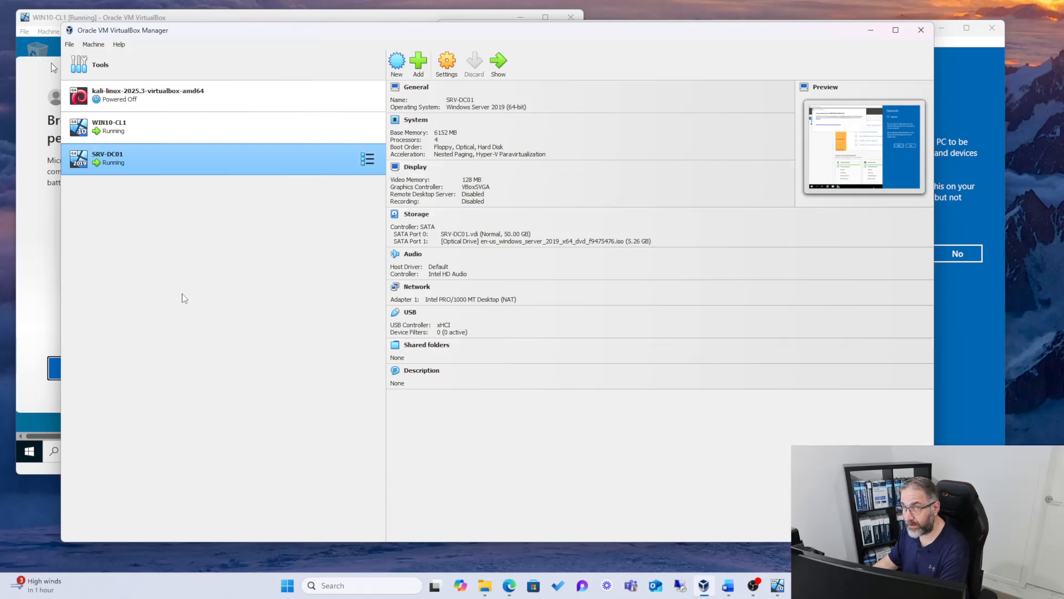
right_click(131, 161)
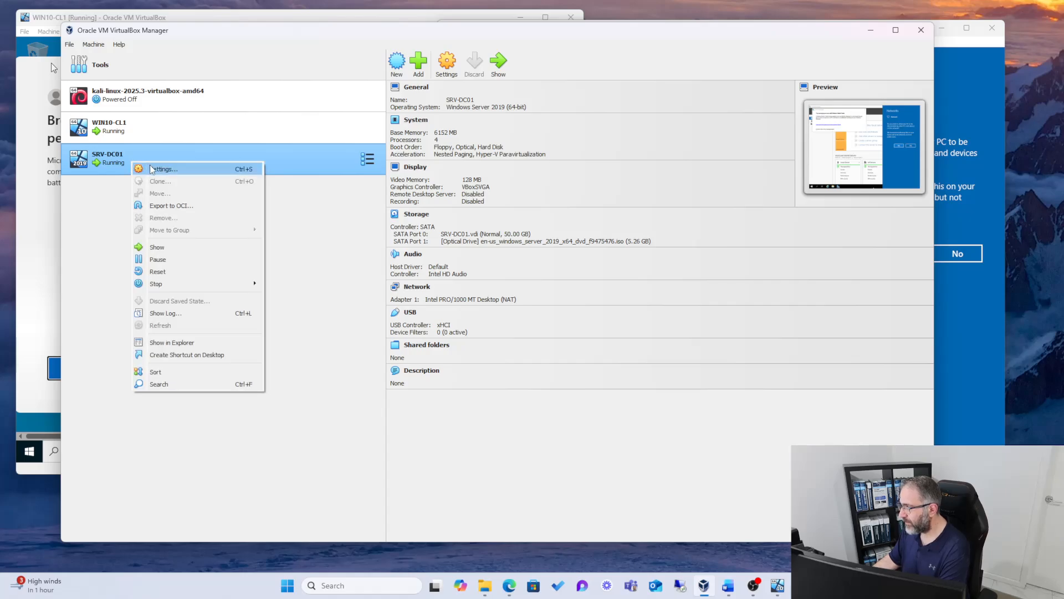
left_click(152, 169)
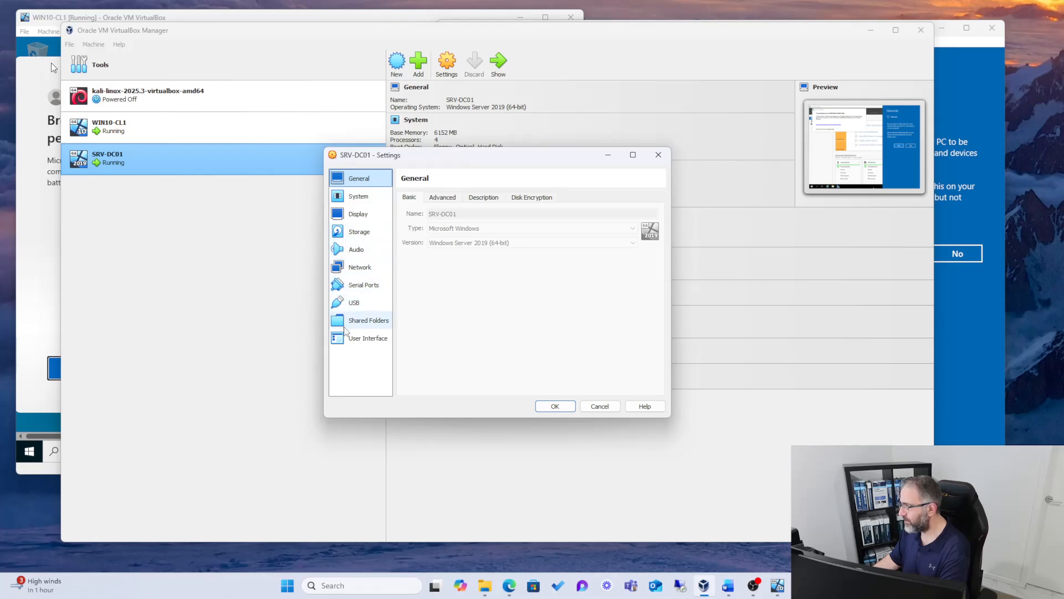
left_click(355, 268)
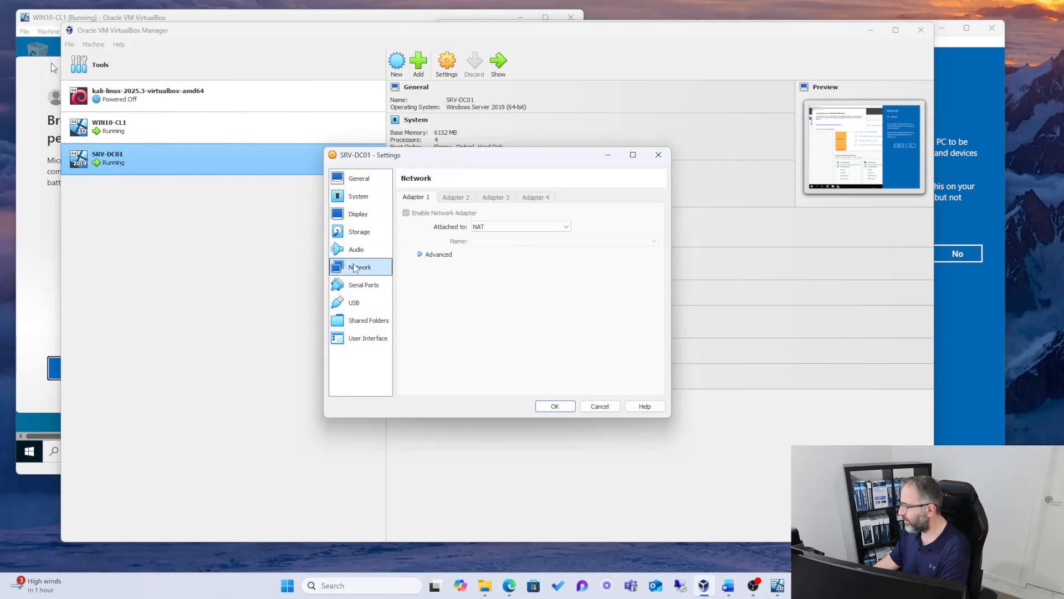
left_click(567, 226)
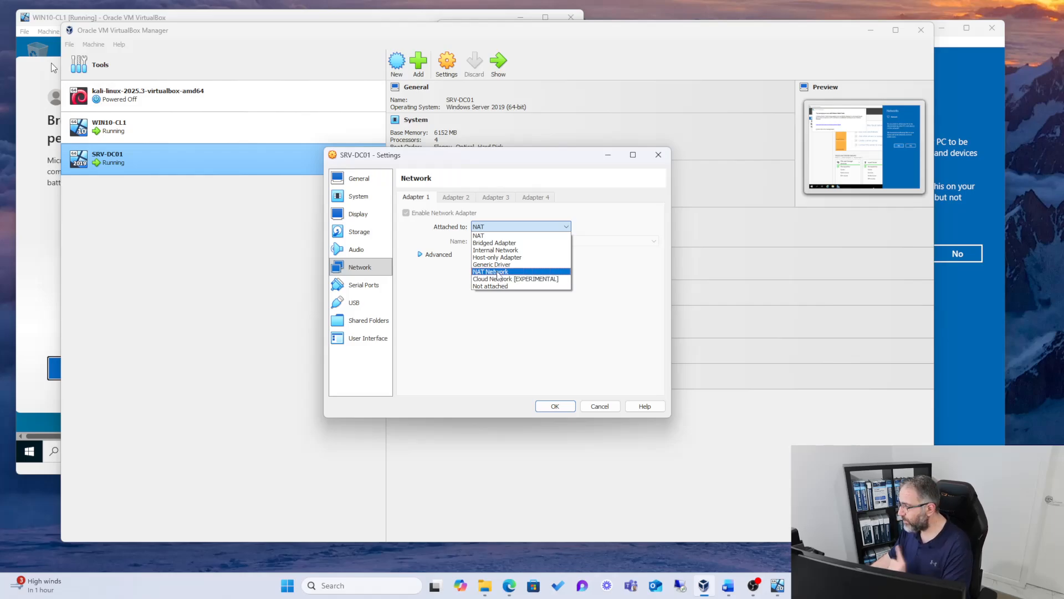
left_click(443, 279)
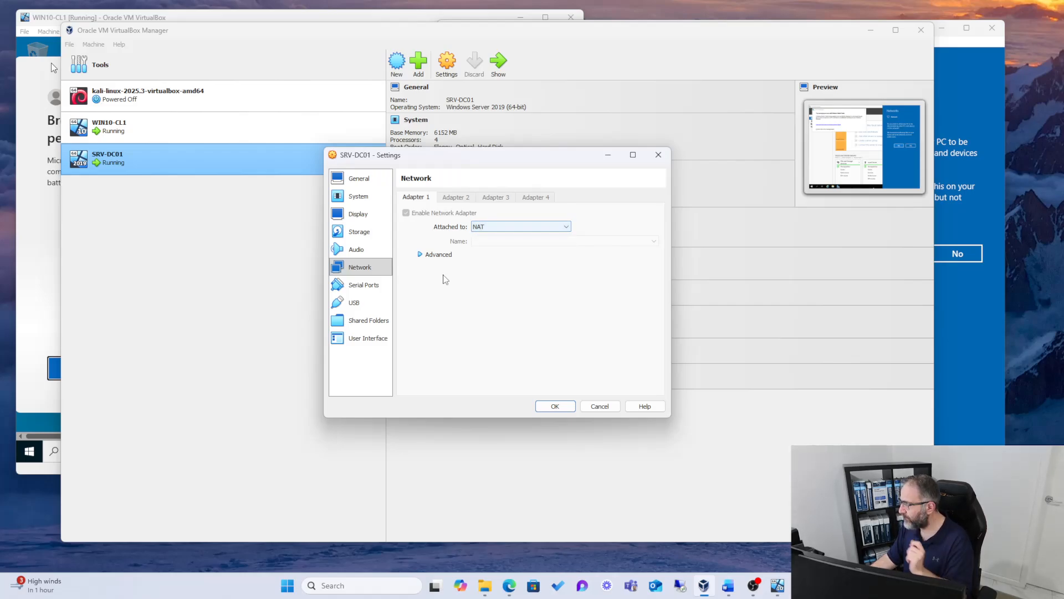
left_click(603, 409)
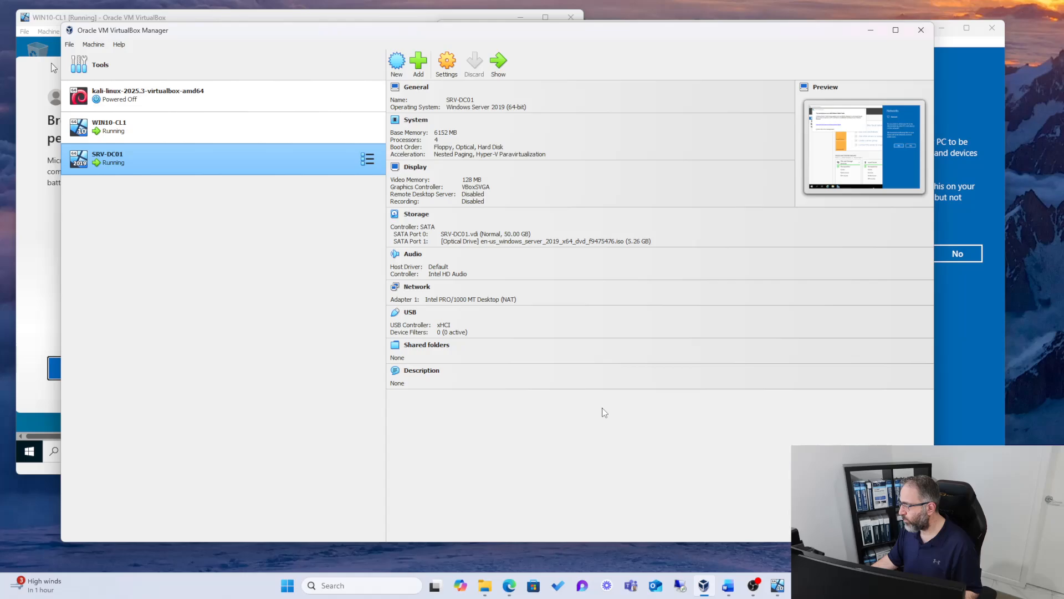
Step: Create a new NAT network in VirtualBox's Network Manager
left_click(89, 67)
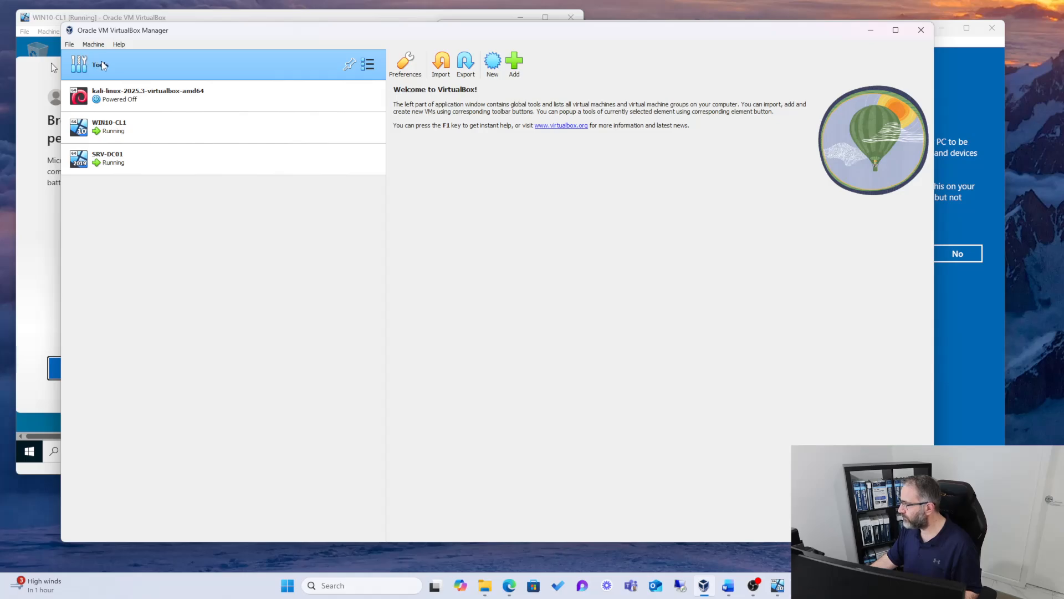
right_click(102, 61)
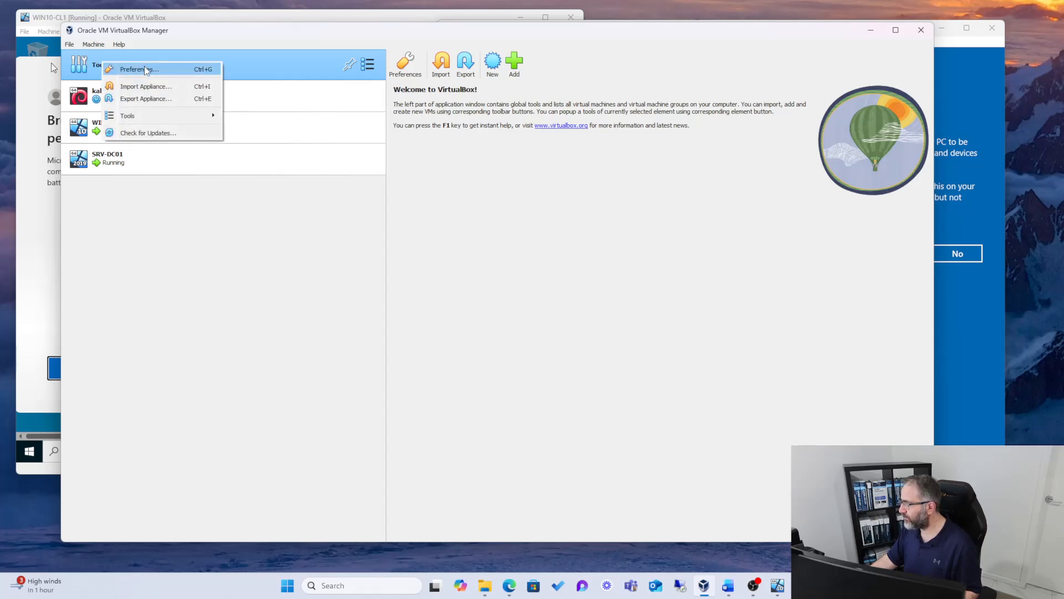
mouse_move(158, 116)
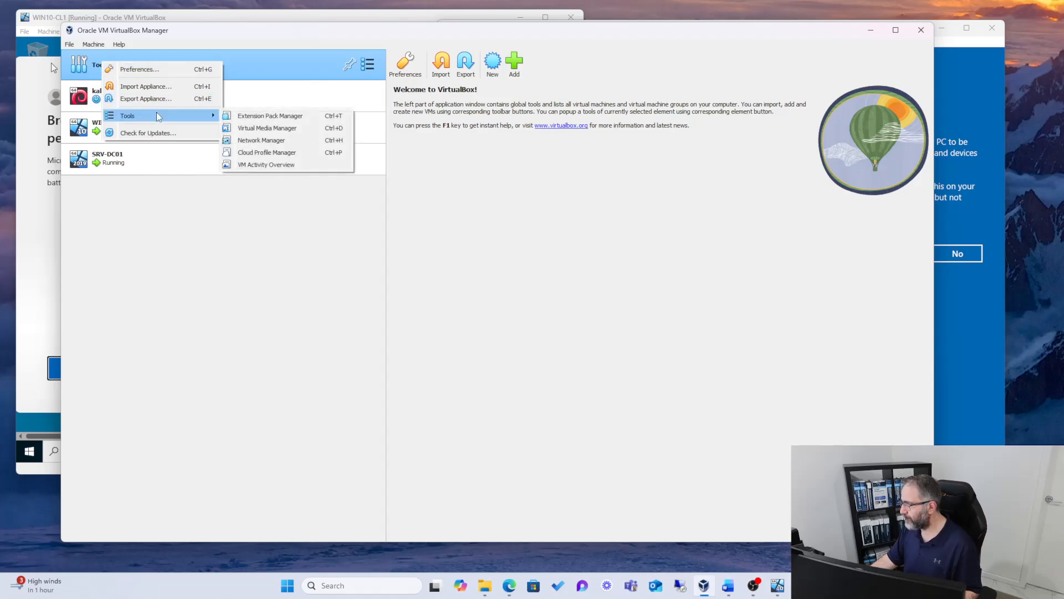
left_click(248, 138)
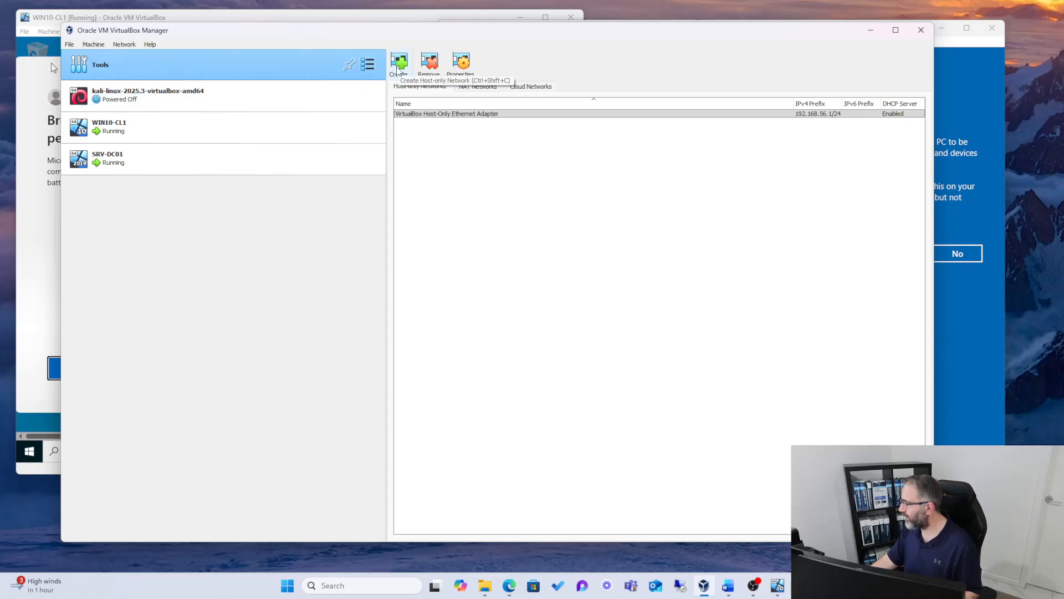
left_click(480, 87)
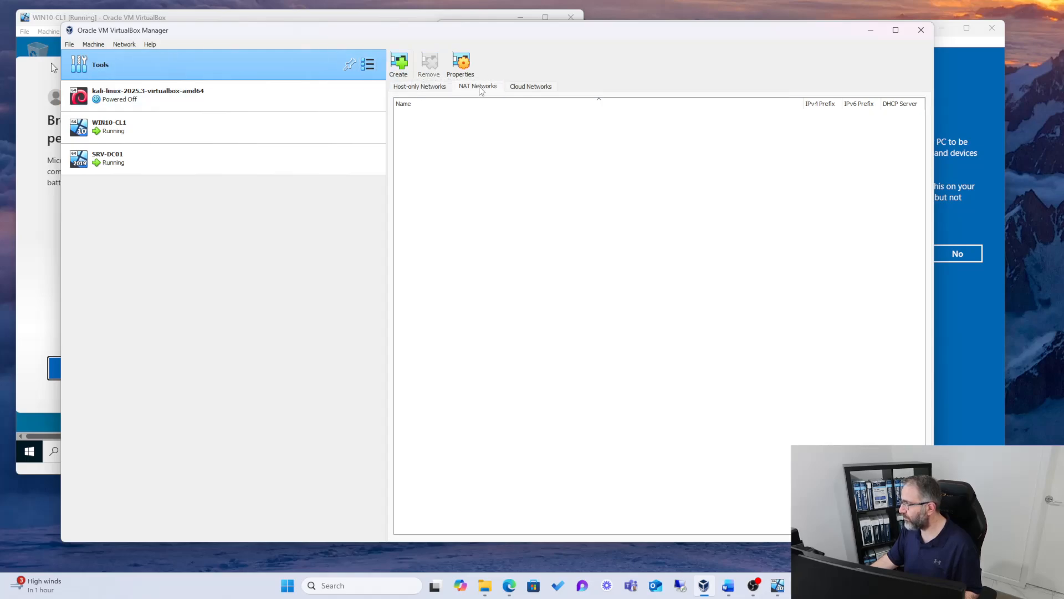
left_click(400, 65)
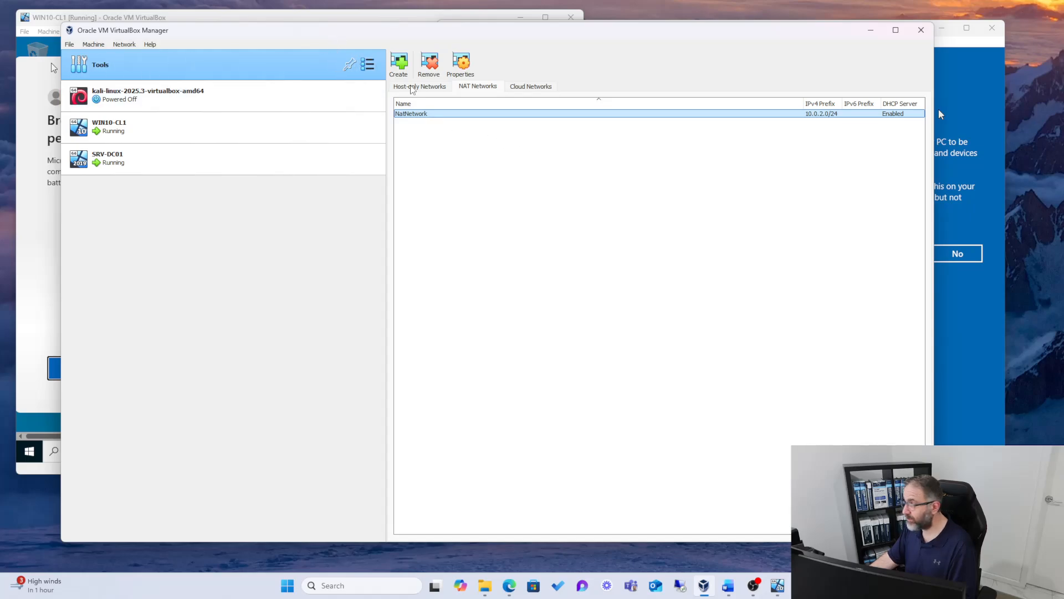
Step: Try to set the NAT network's IPv4 prefix to 192.168.1.0 in its properties and turn off DHCP
left_click(461, 62)
left_click_drag(475, 460, 420, 465)
type("192.168.1.0")
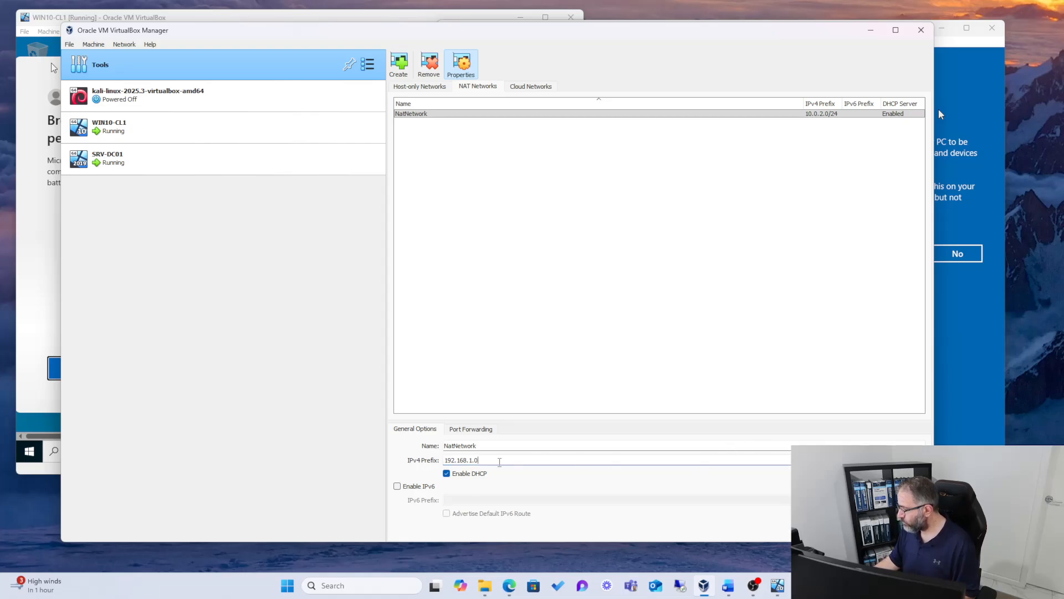
left_click(447, 474)
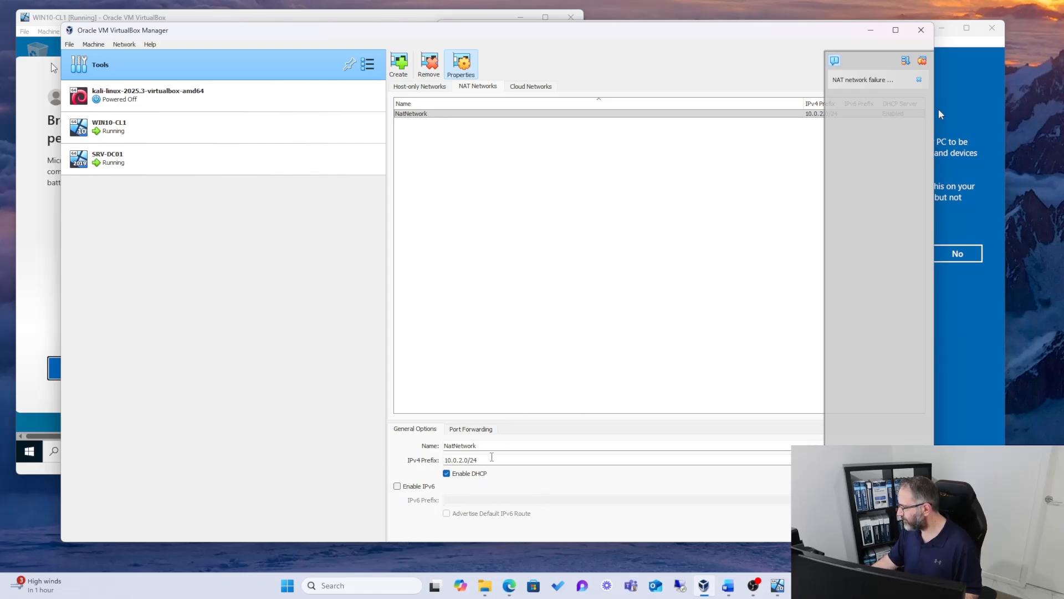
Step: Rename the NAT network NatNetwork1, set its IPv4 prefix to 192.168.1.0/24 and disable DHCP
left_click(489, 445)
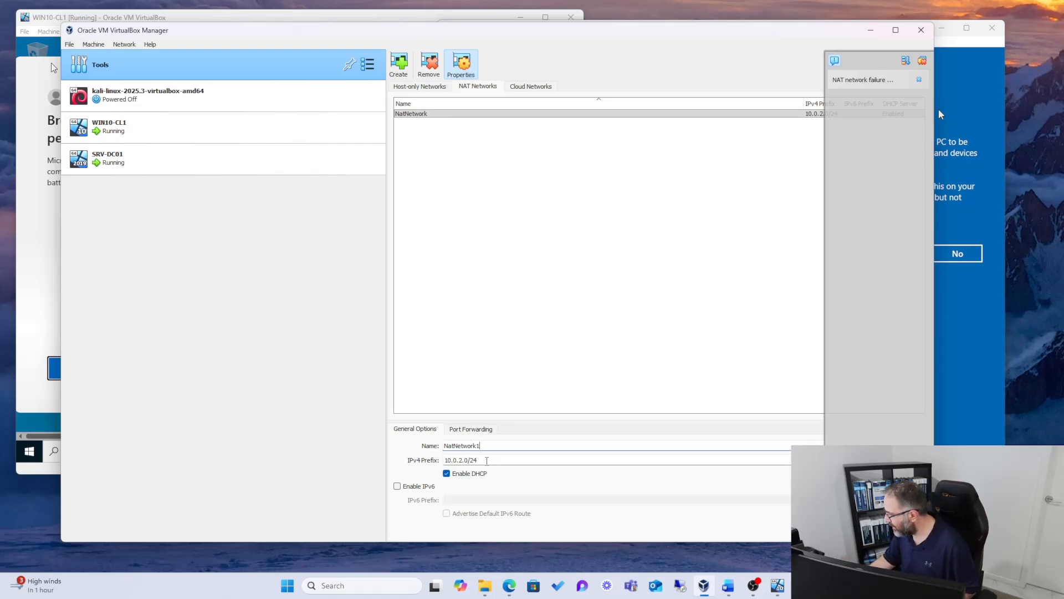
left_click_drag(469, 460, 435, 456)
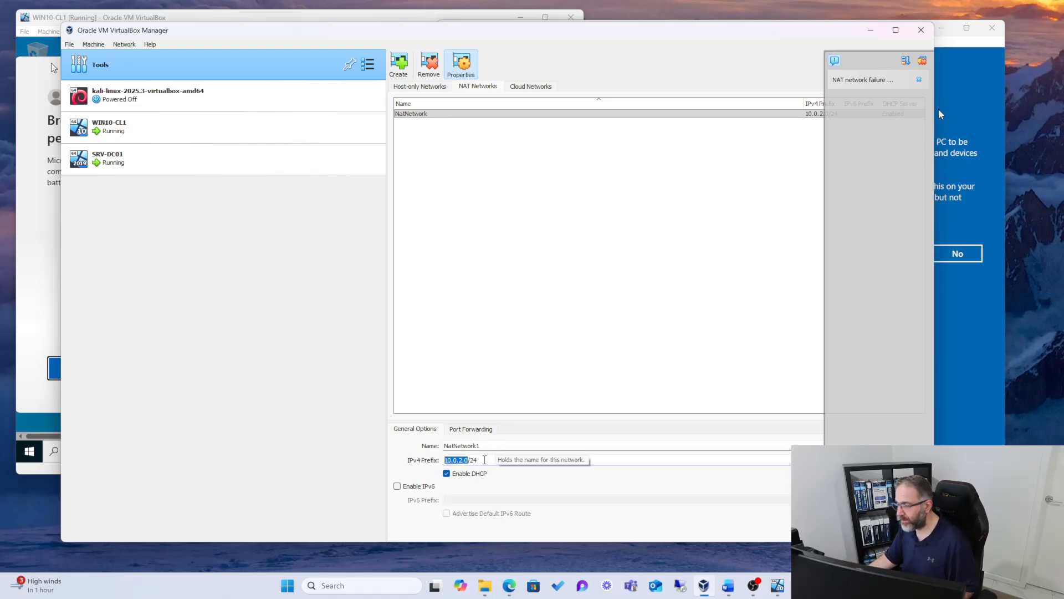
type("19")
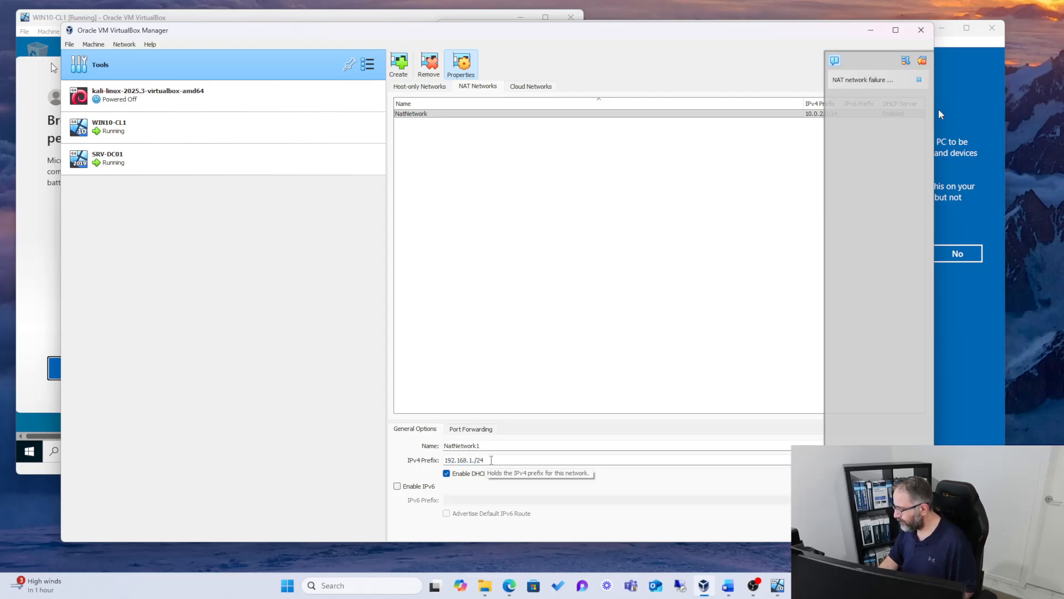
left_click(446, 473)
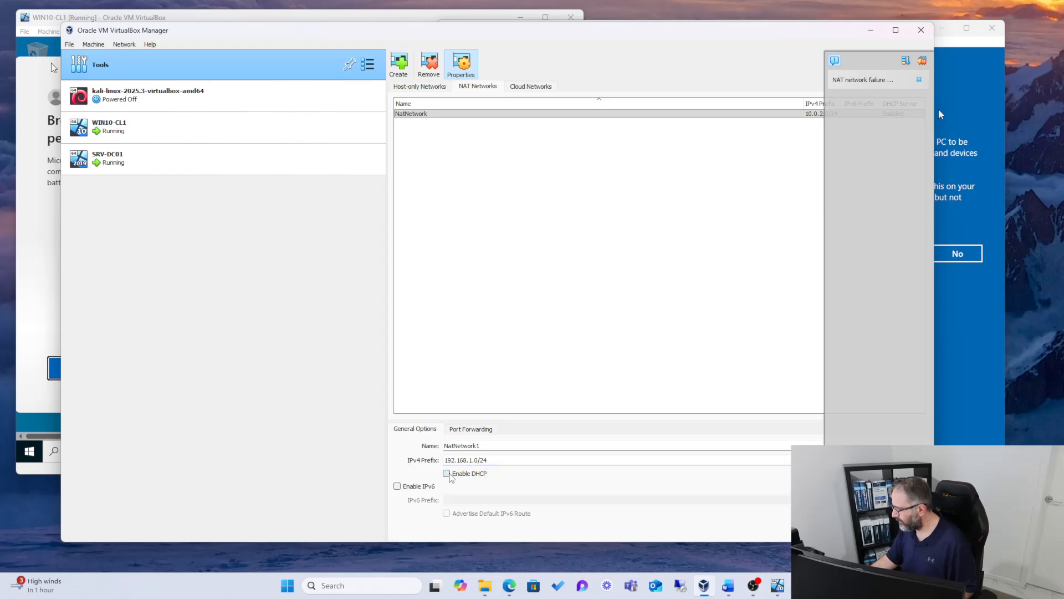
left_click(921, 60)
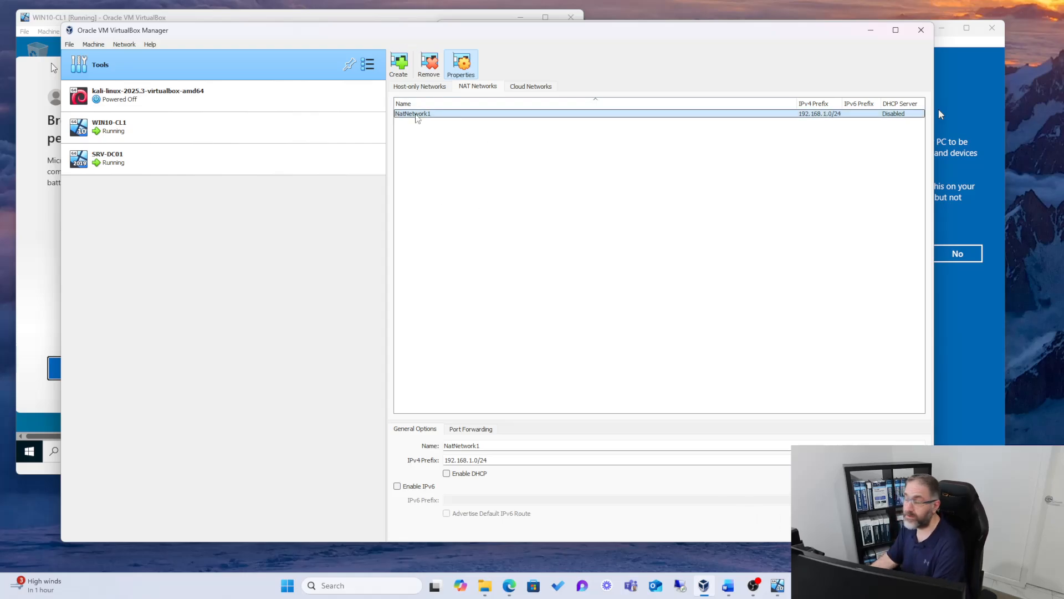
left_click(421, 116)
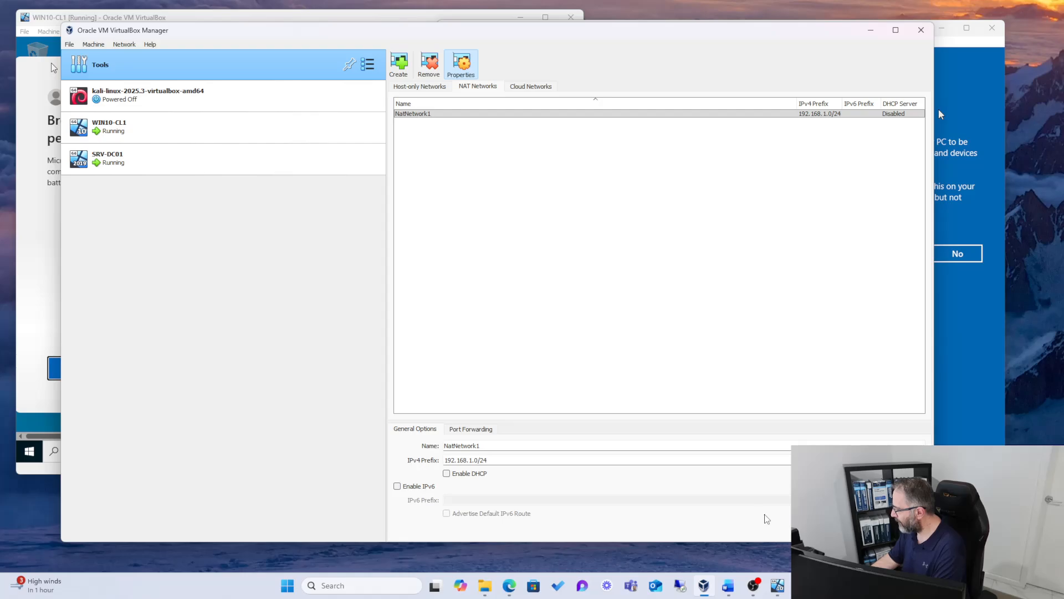
Step: Attach WIN10-CL1's network Adapter 1 to the NAT Network NatNetwork1 and save the machine settings
right_click(105, 127)
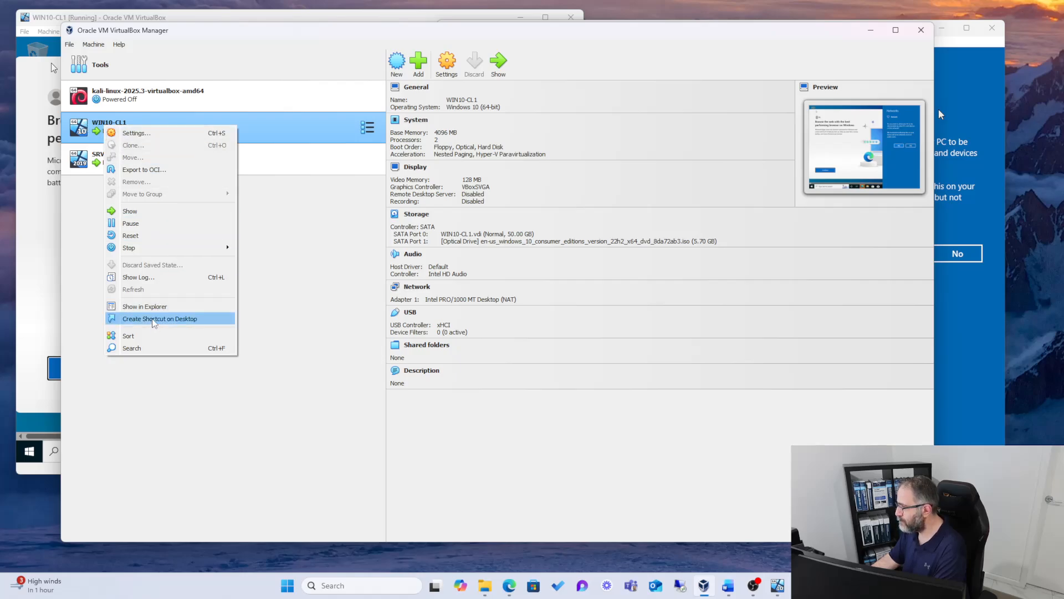
left_click(159, 140)
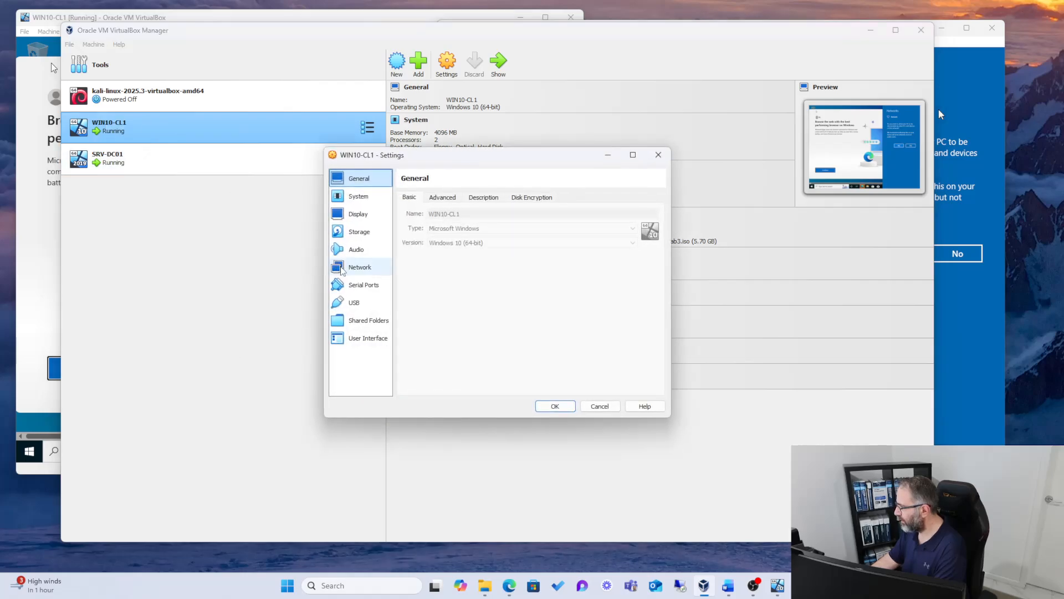
left_click(340, 268)
left_click(550, 228)
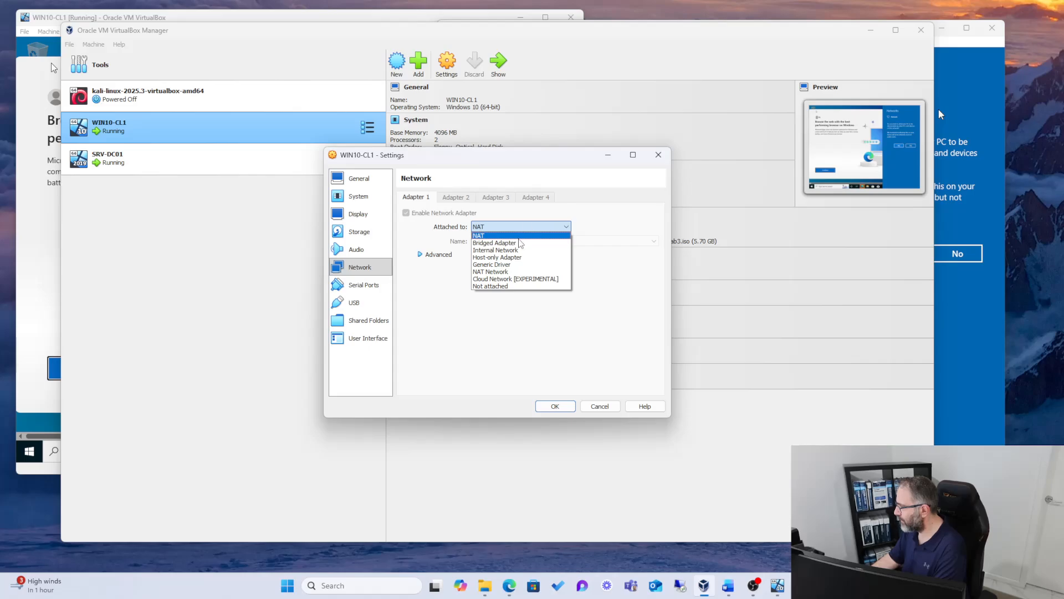
left_click(500, 271)
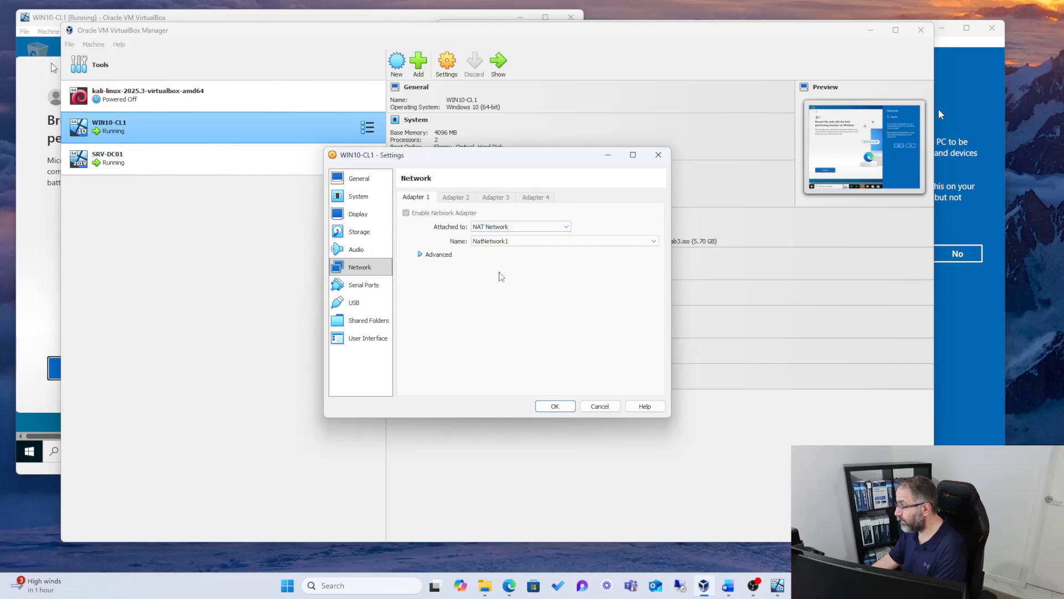
left_click(637, 242)
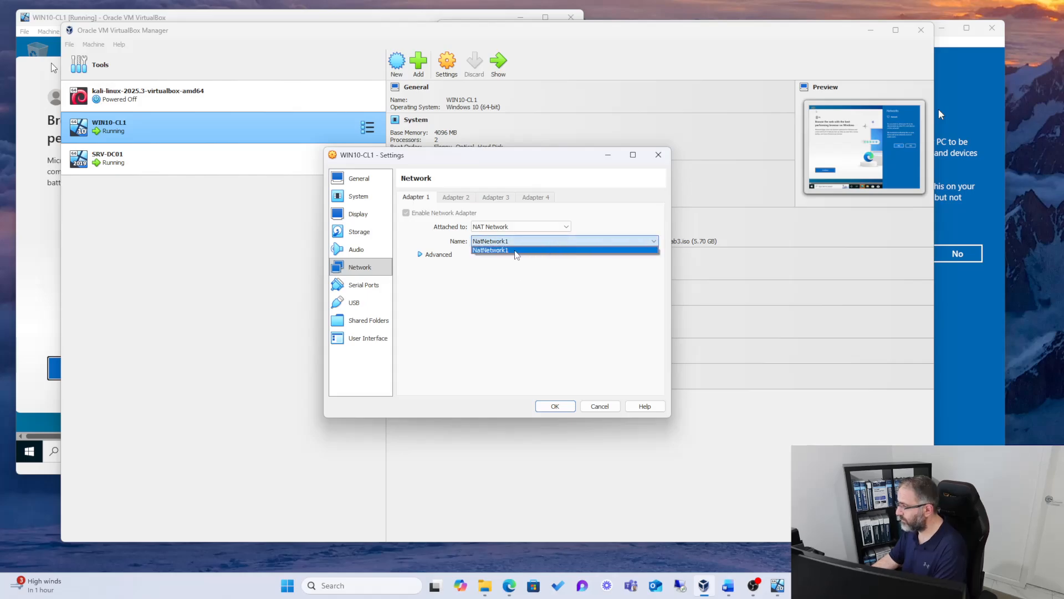
left_click(502, 250)
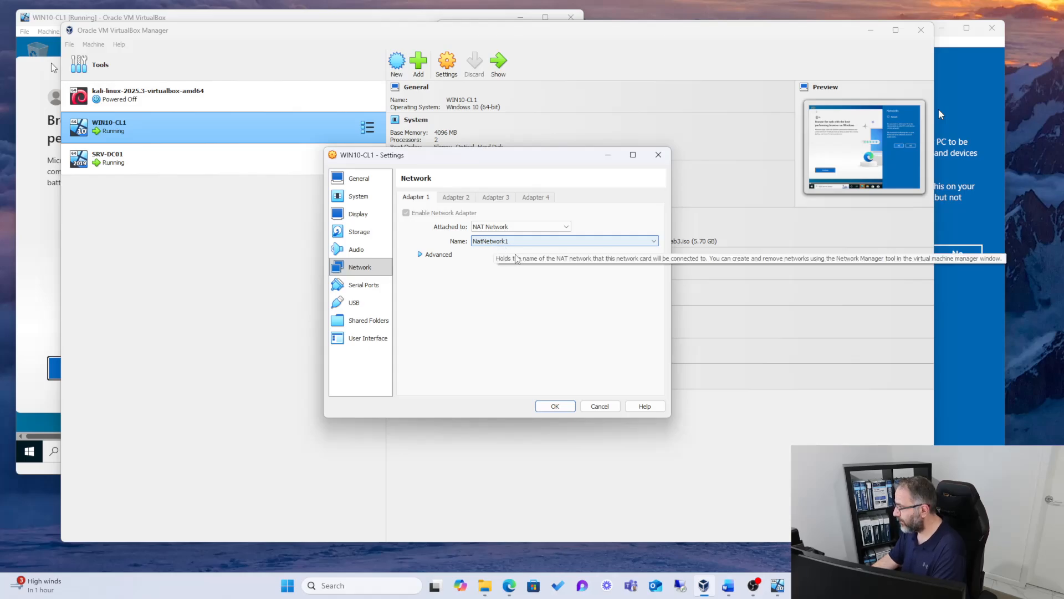
left_click(555, 406)
Step: Attach SRV-DC01's network Adapter 1 to the NAT Network NatNetwork1 and save the machine settings
right_click(128, 165)
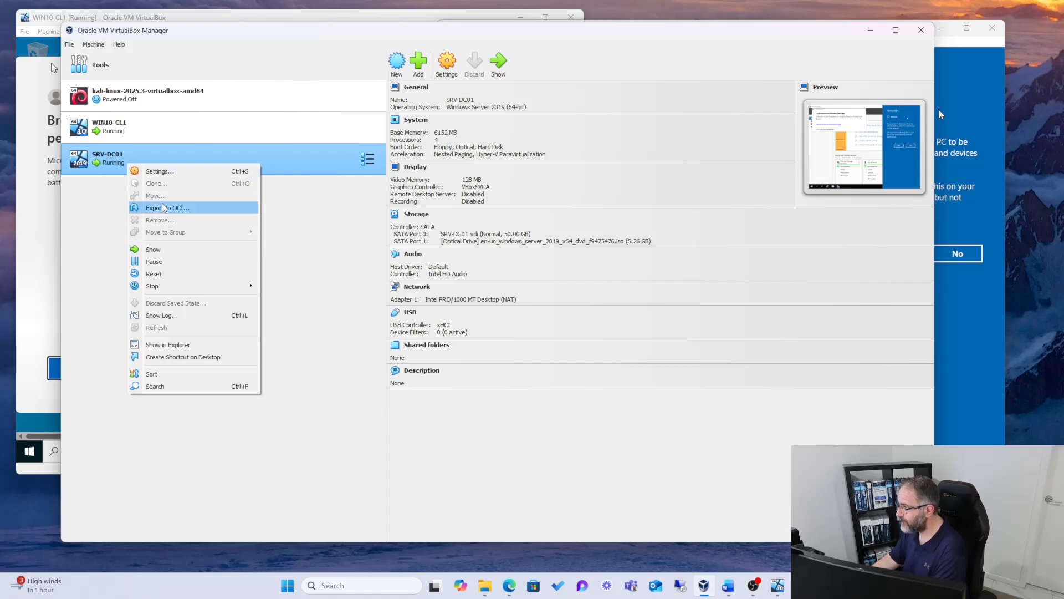
left_click(157, 174)
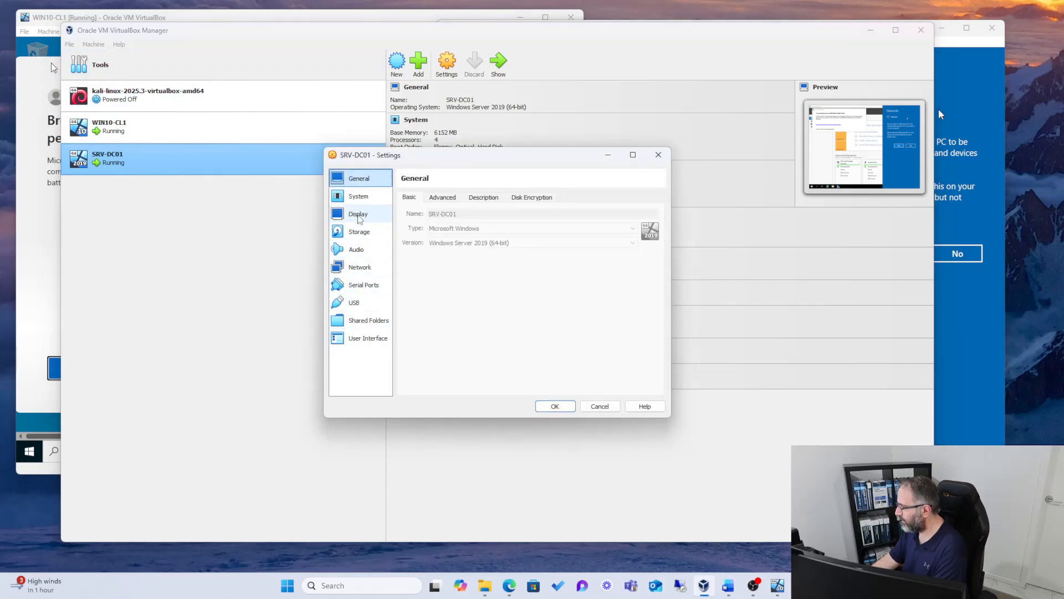
left_click(360, 267)
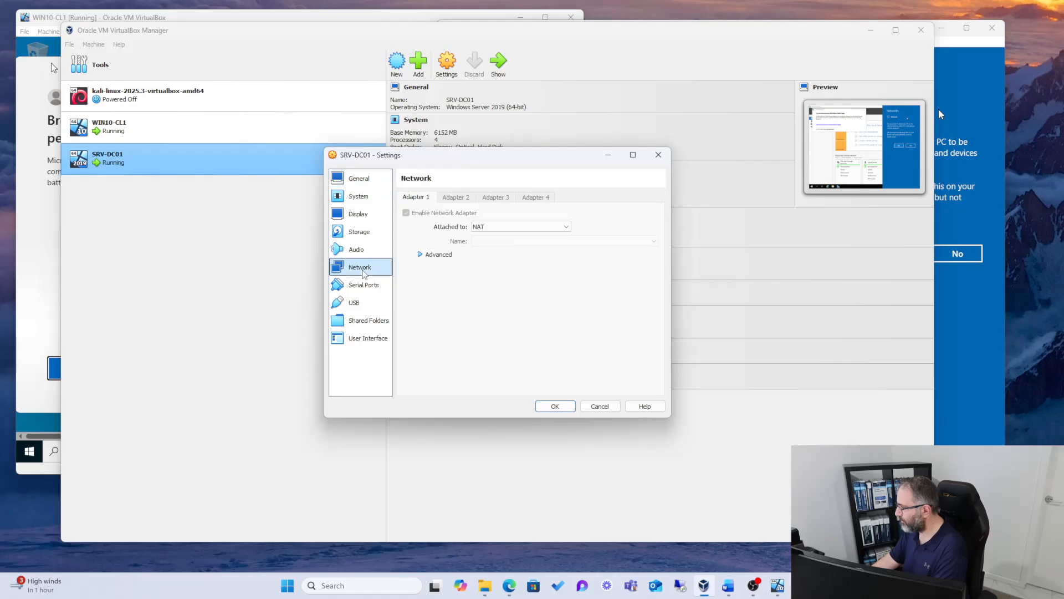
left_click(562, 227)
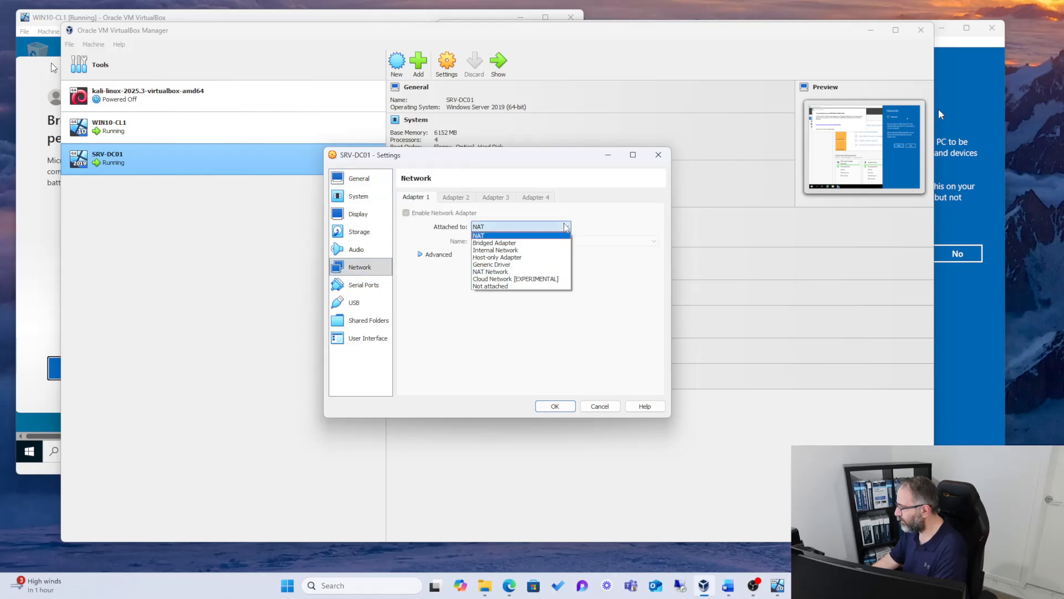
left_click(527, 271)
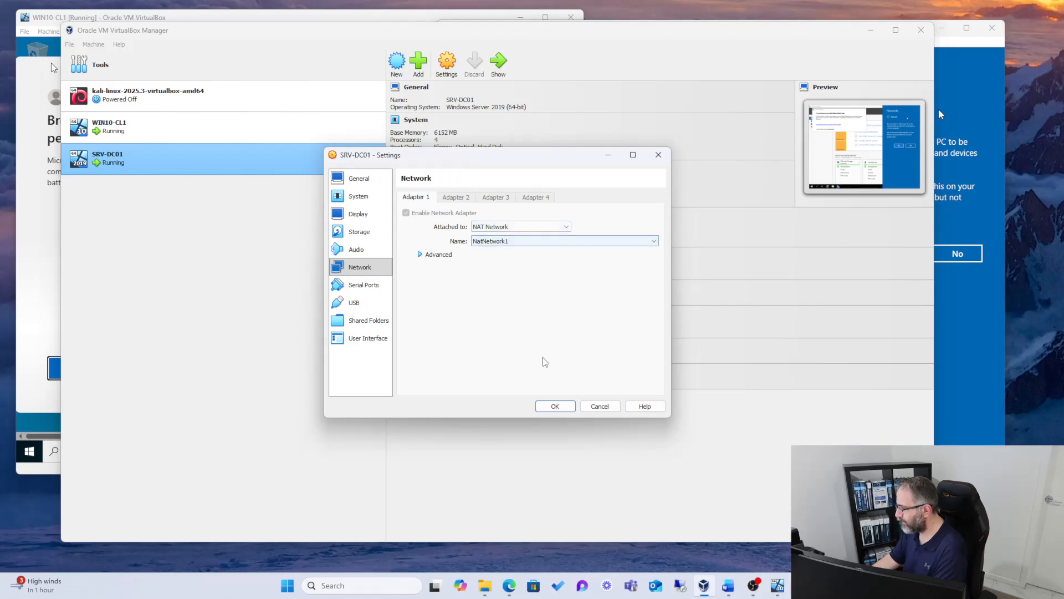
left_click(555, 406)
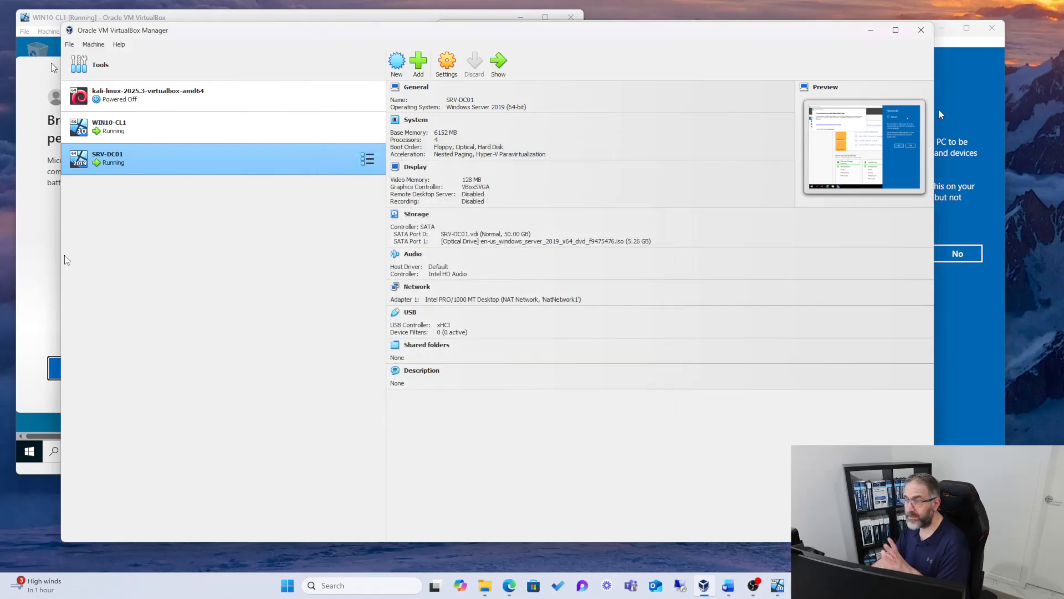
Step: Switch to the SRV-DC01 machine and allow it to be discoverable on the network
left_click(22, 235)
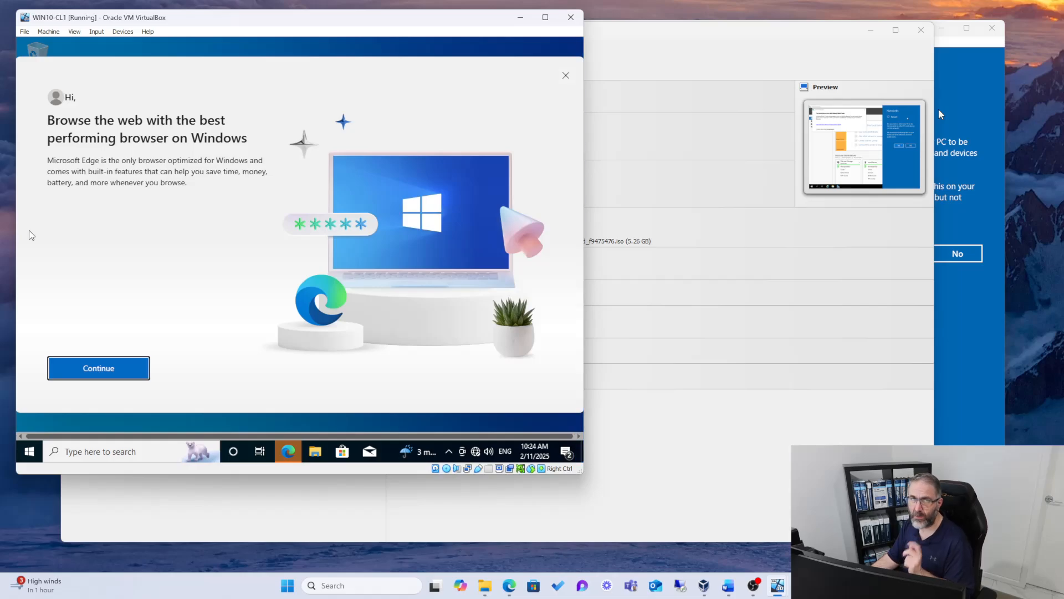
left_click(939, 114)
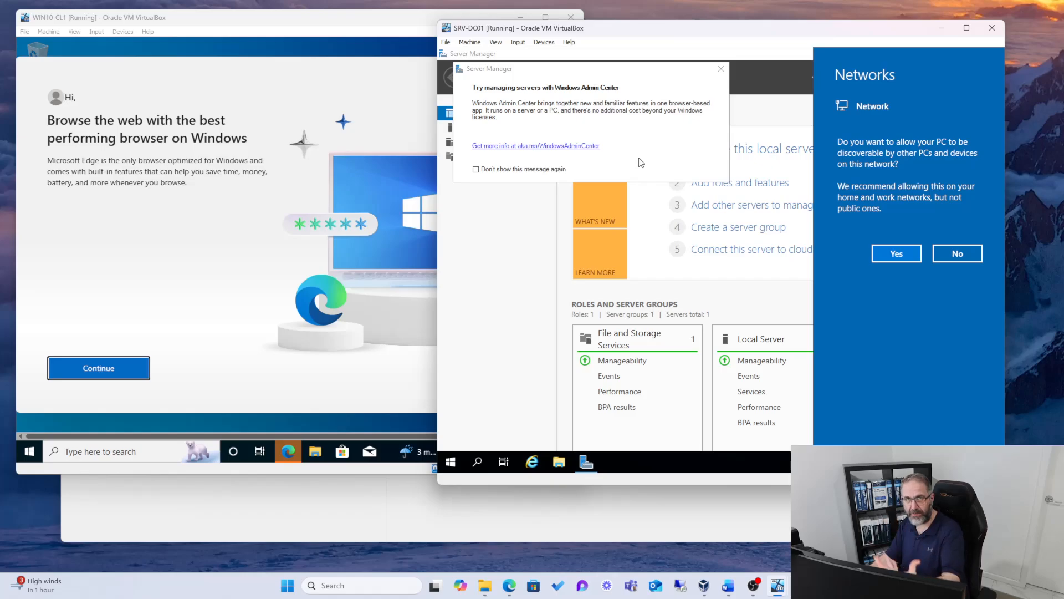
left_click(902, 256)
Step: In WIN10-CL1, go through the Microsoft Edge welcome screens, starting without personal data, and close the browser
left_click(180, 376)
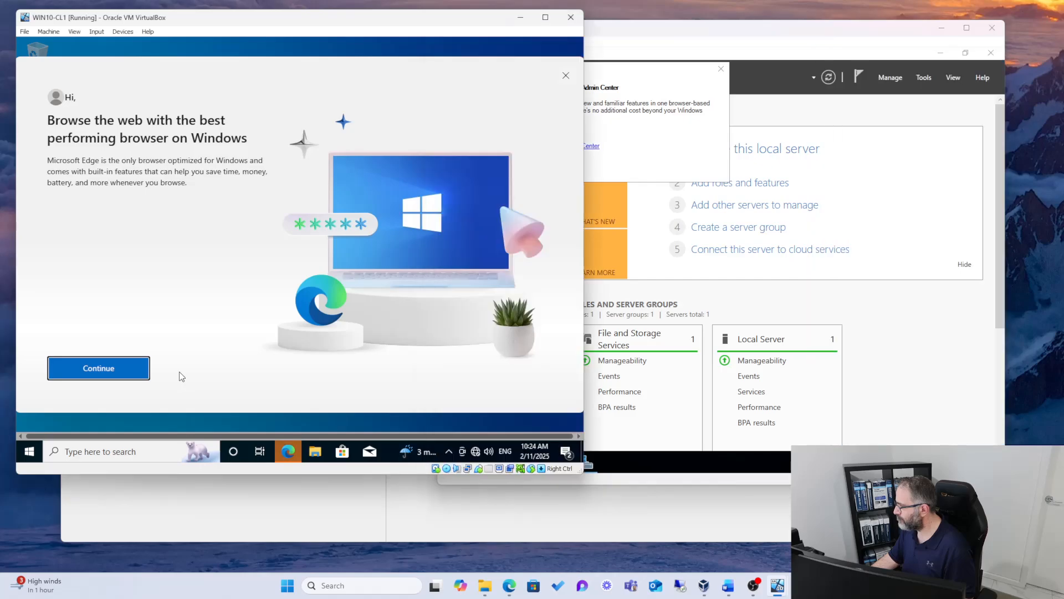
left_click(137, 368)
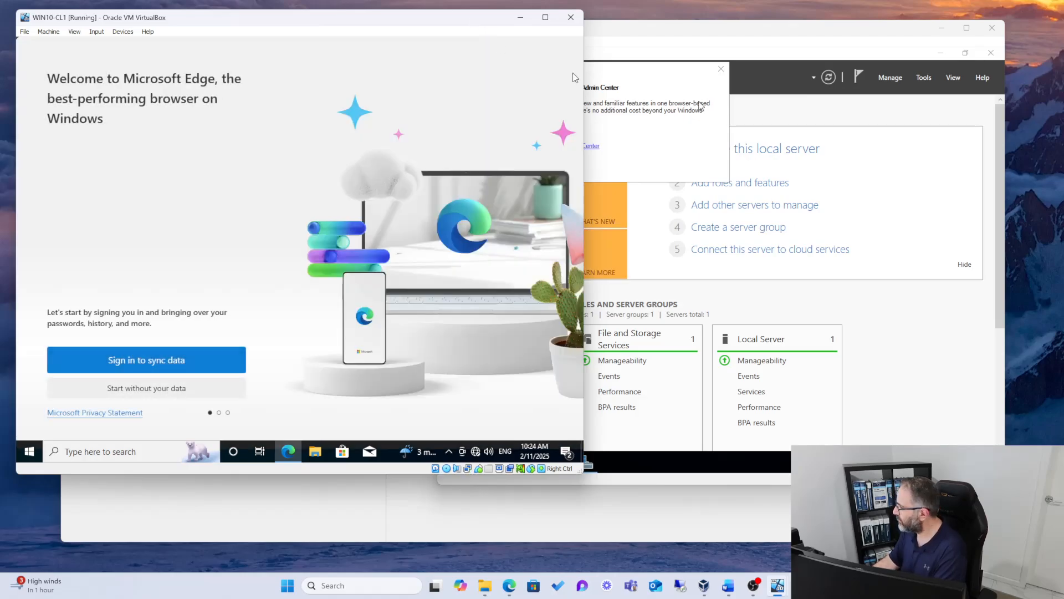
left_click(97, 392)
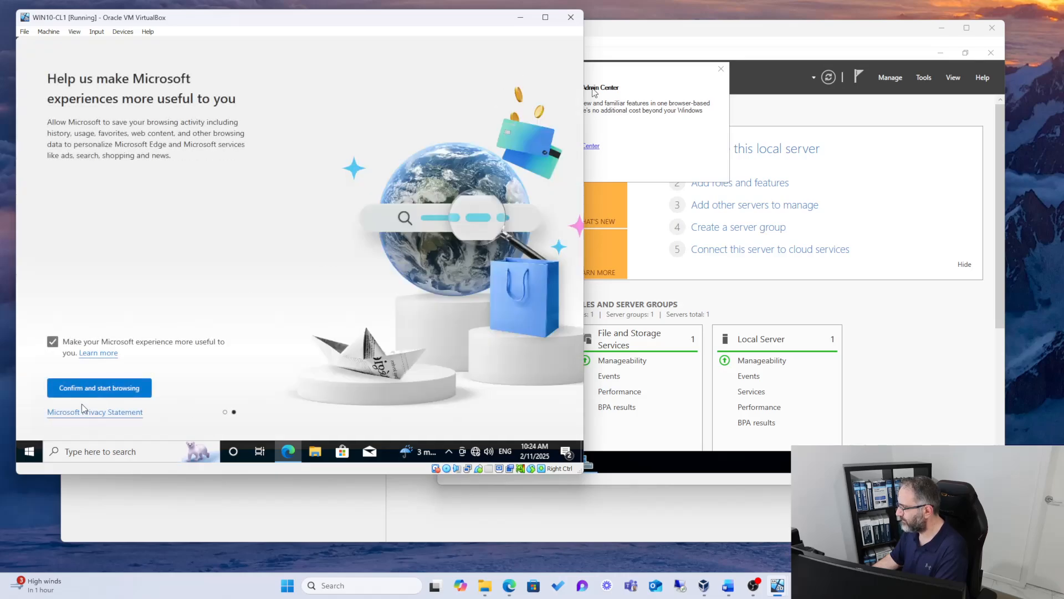
left_click(81, 390)
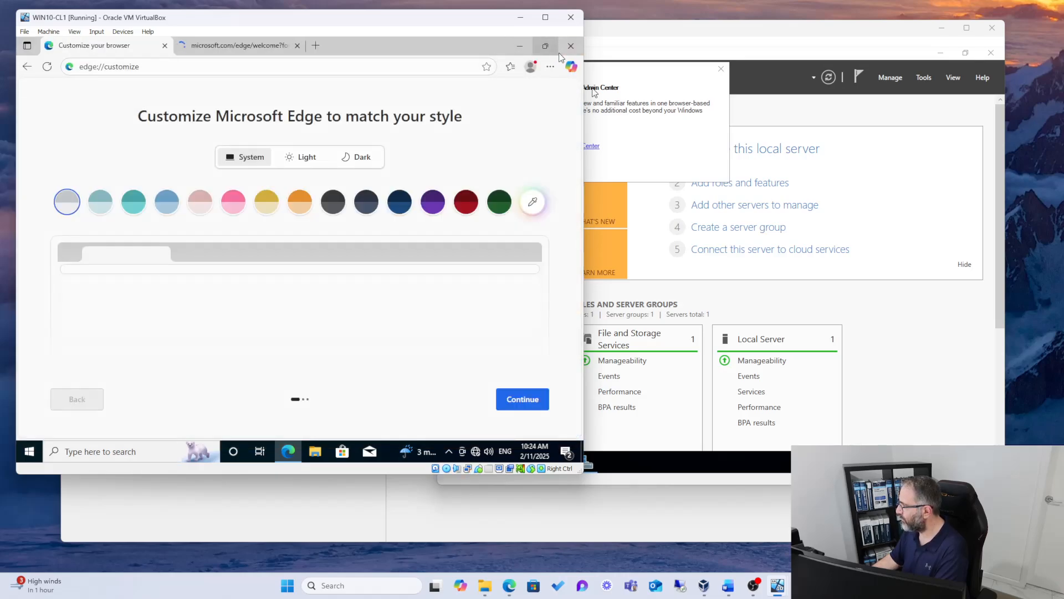
left_click(563, 51)
Step: In SRV-DC01, dismiss the Windows Admin Center message so it does not show again, and minimize Server Manager
left_click(626, 91)
left_click(518, 170)
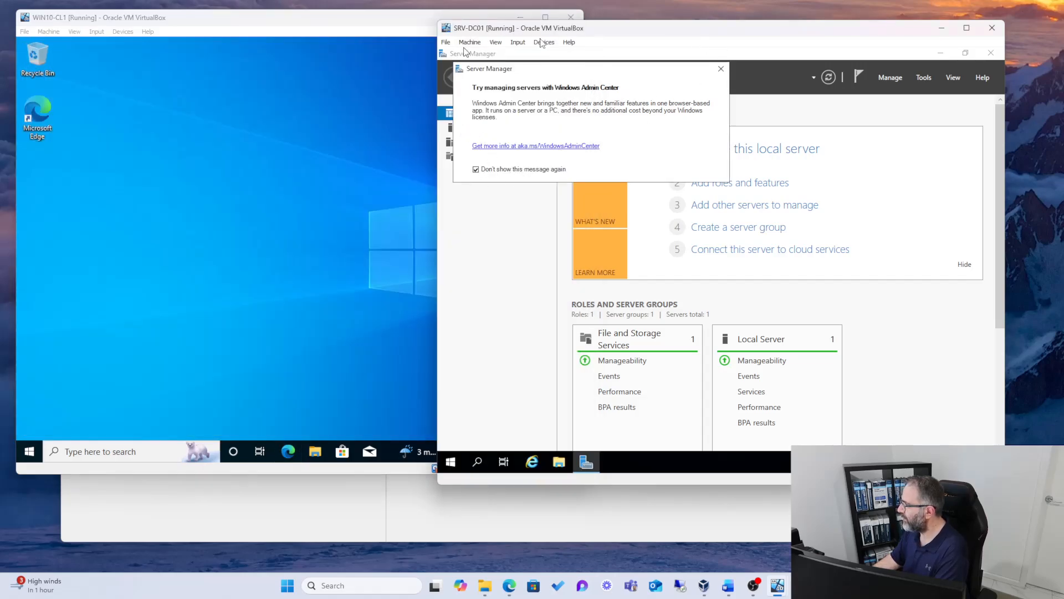
left_click(721, 69)
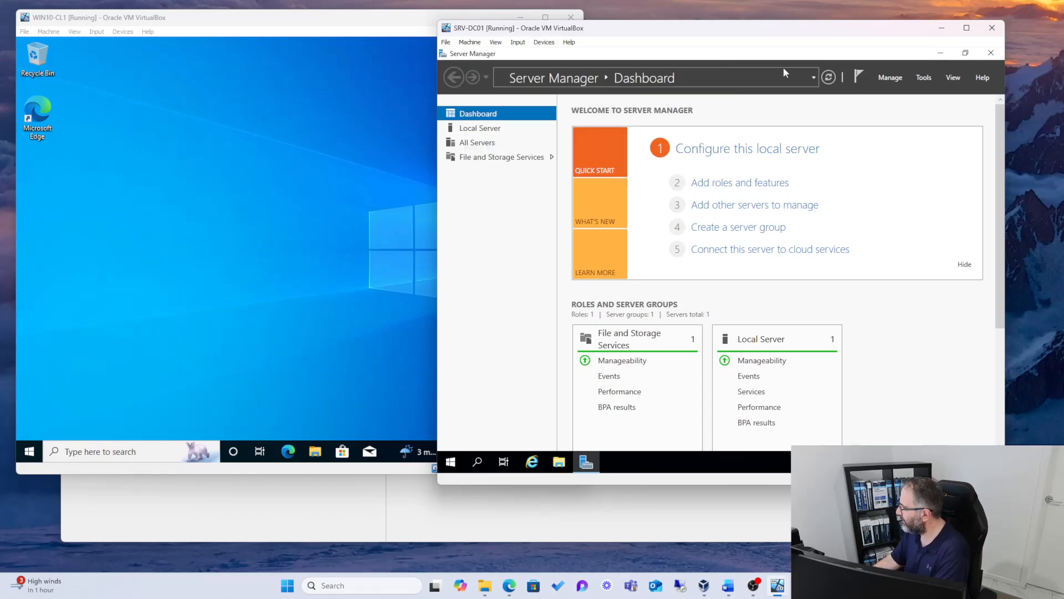
left_click(941, 53)
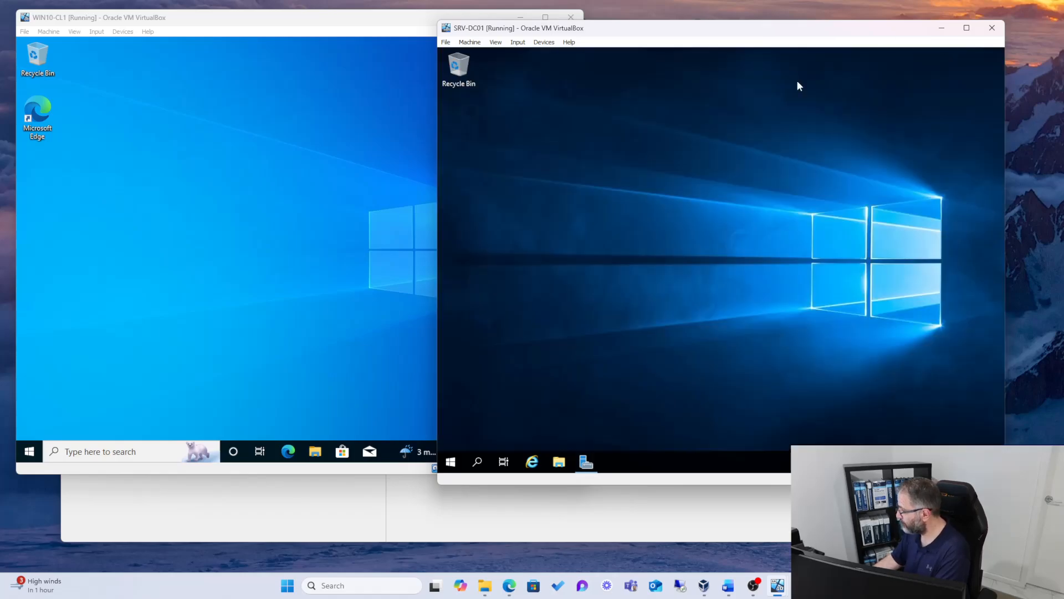
Step: Open SRV-DC01's Network Connections window through the adapter options in its Ethernet settings
left_click(420, 350)
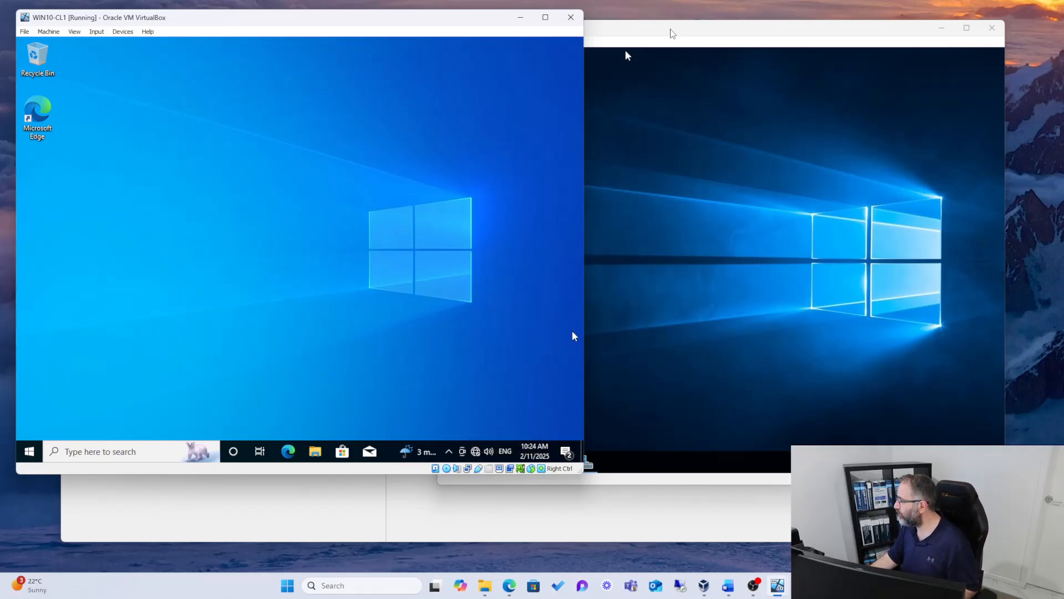
left_click_drag(670, 32, 684, 32)
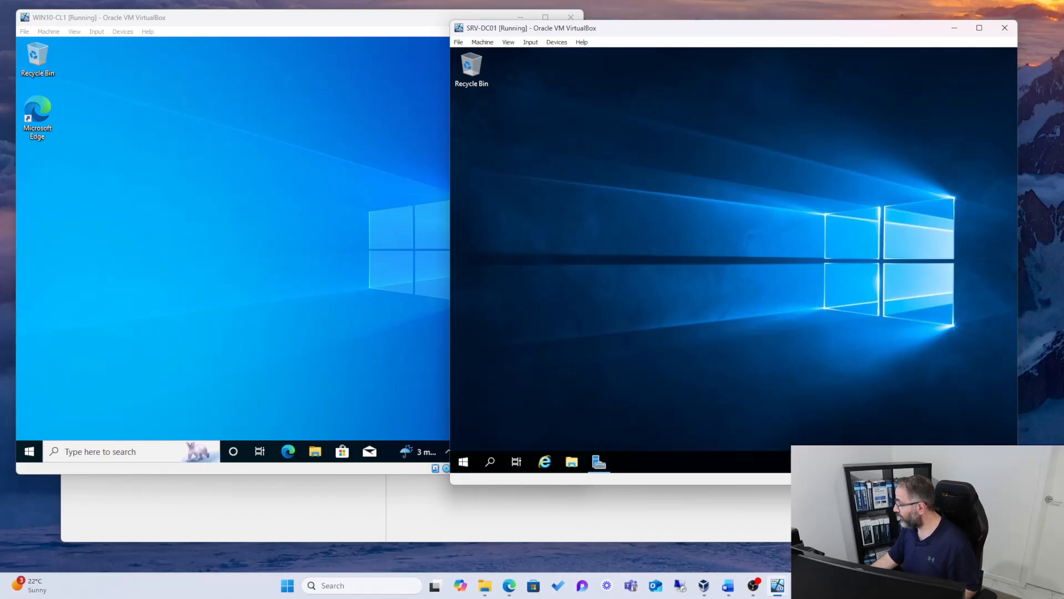
right_click(938, 461)
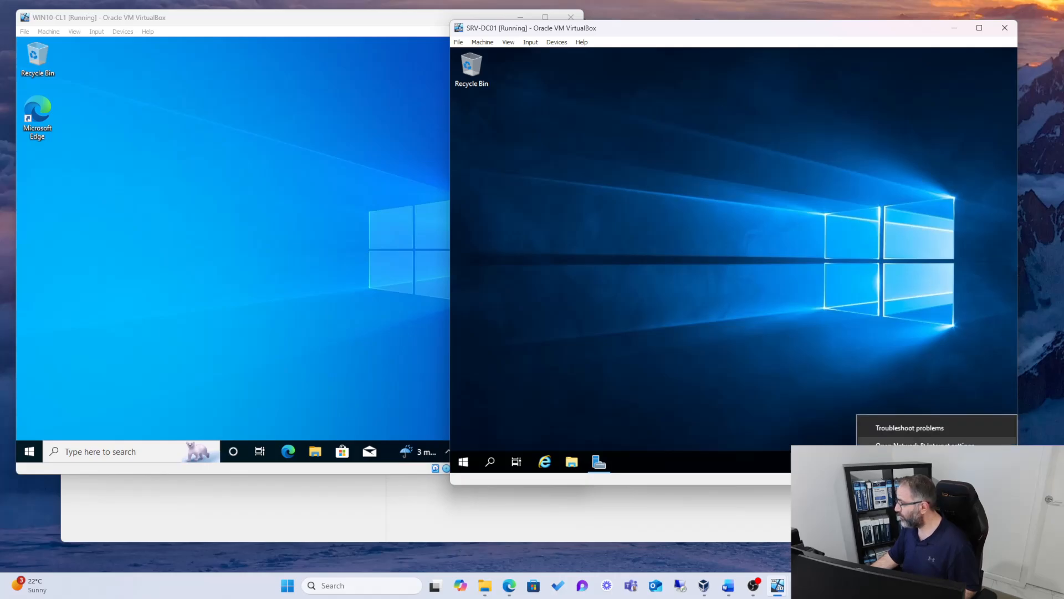
left_click(924, 444)
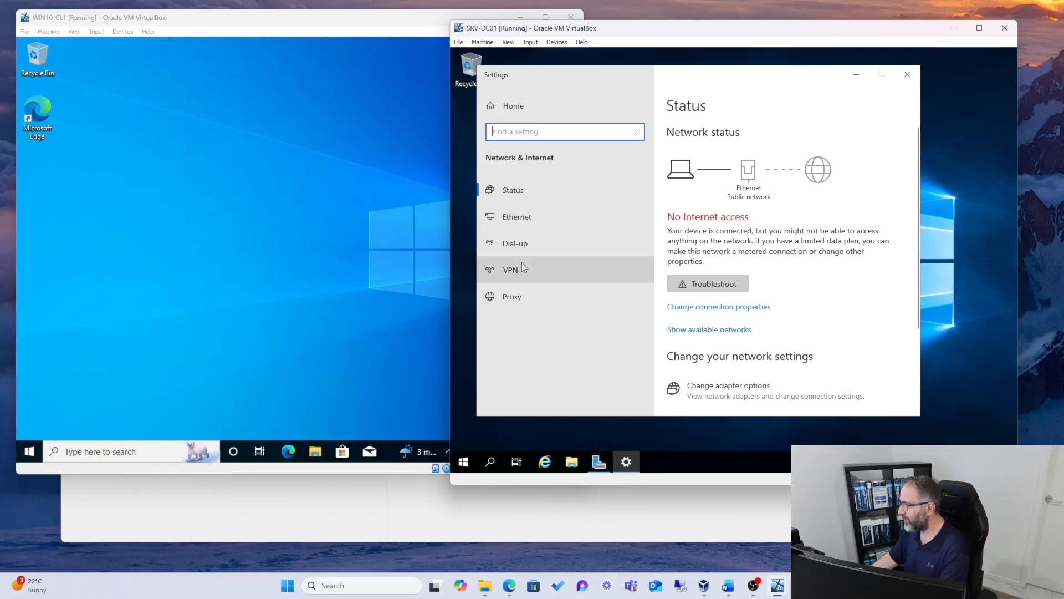
left_click(505, 219)
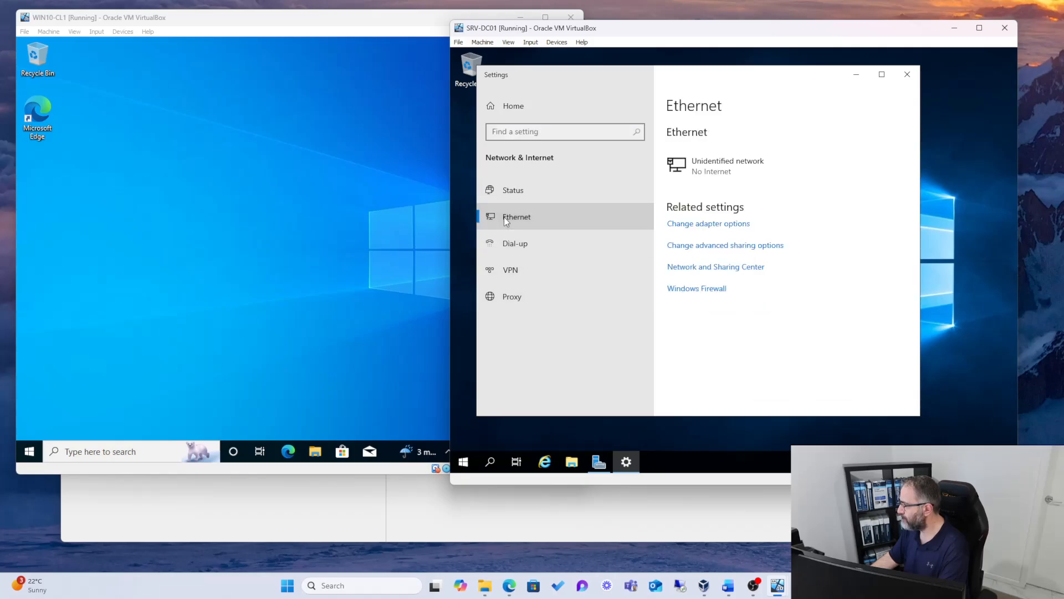
left_click(684, 225)
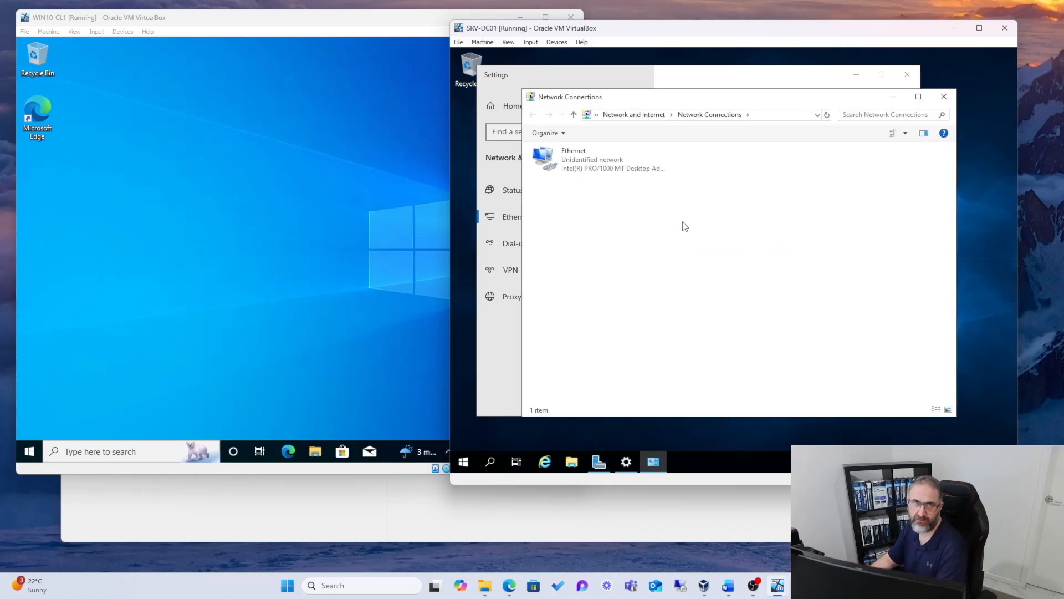
Step: Give SRV-DC01's Ethernet adapter the static IPv4 address 192.168.1.10 with subnet mask 255.255.255.0
left_click(572, 166)
right_click(571, 159)
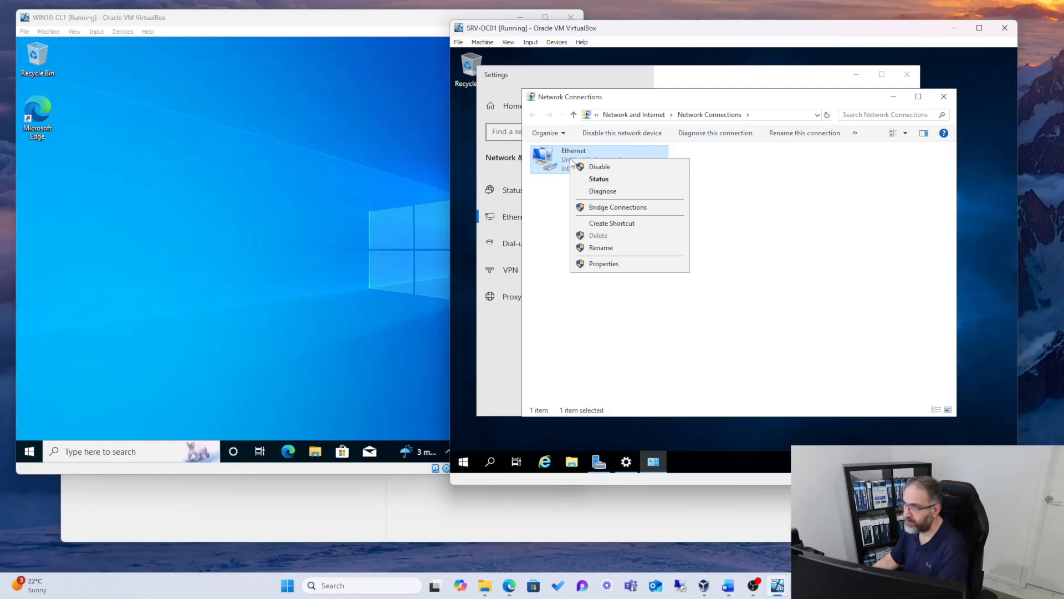
left_click(597, 264)
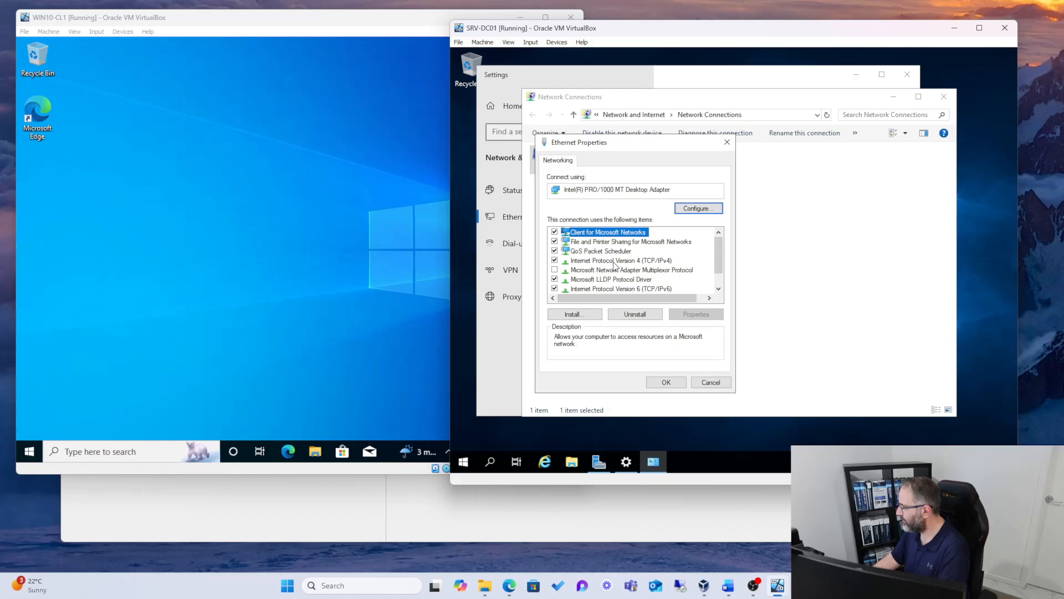
double_click(608, 260)
left_click(577, 265)
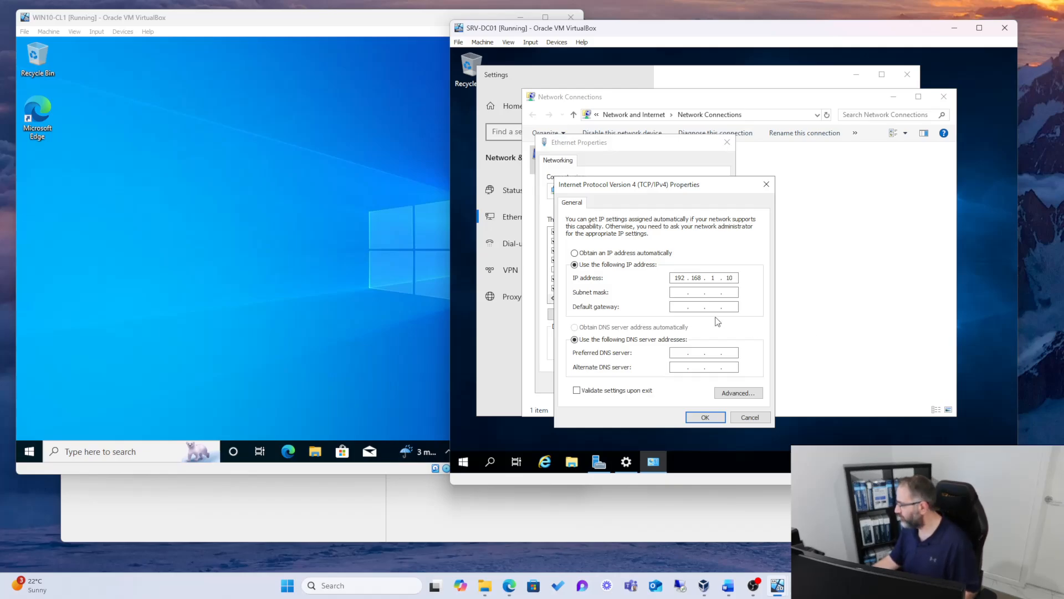
left_click(676, 296)
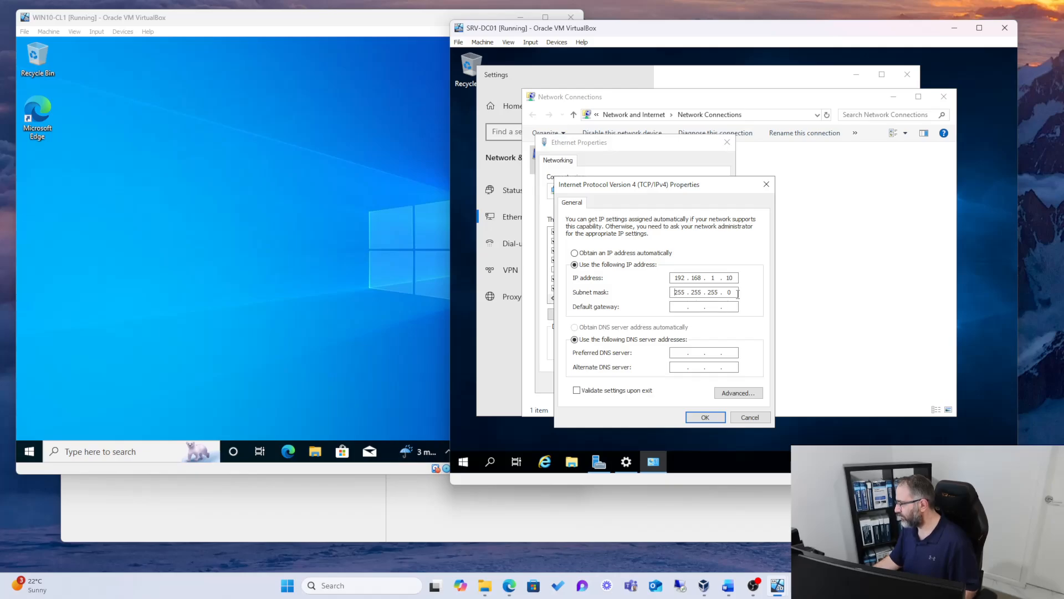
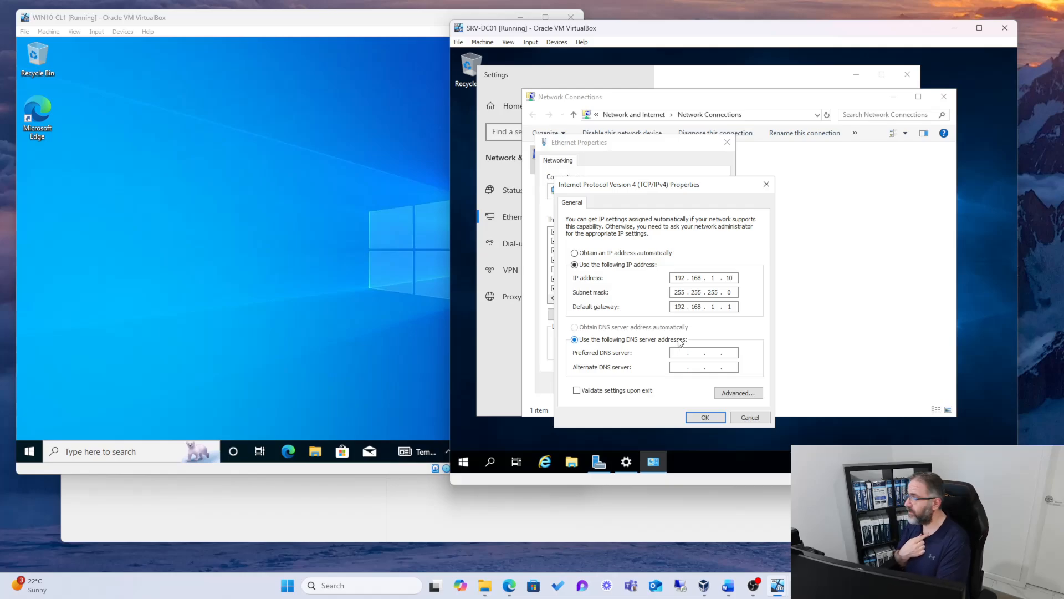
Step: Set SRV-DC01's preferred DNS server to 127.0.0.1, apply the adapter settings and allow the server to be discoverable on the network
type("127 . 0 . 0 . 1")
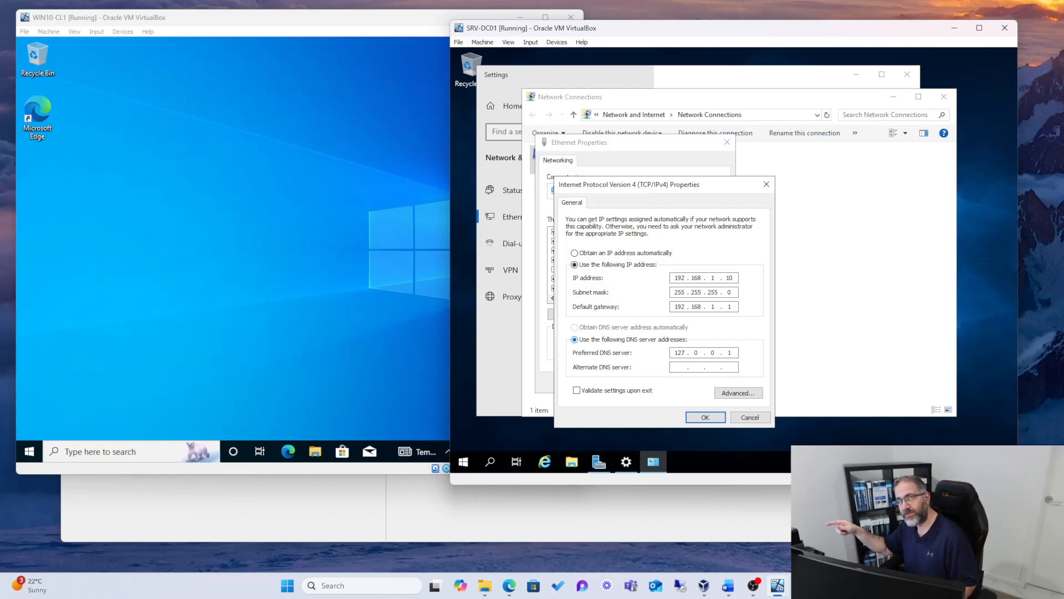
left_click(703, 418)
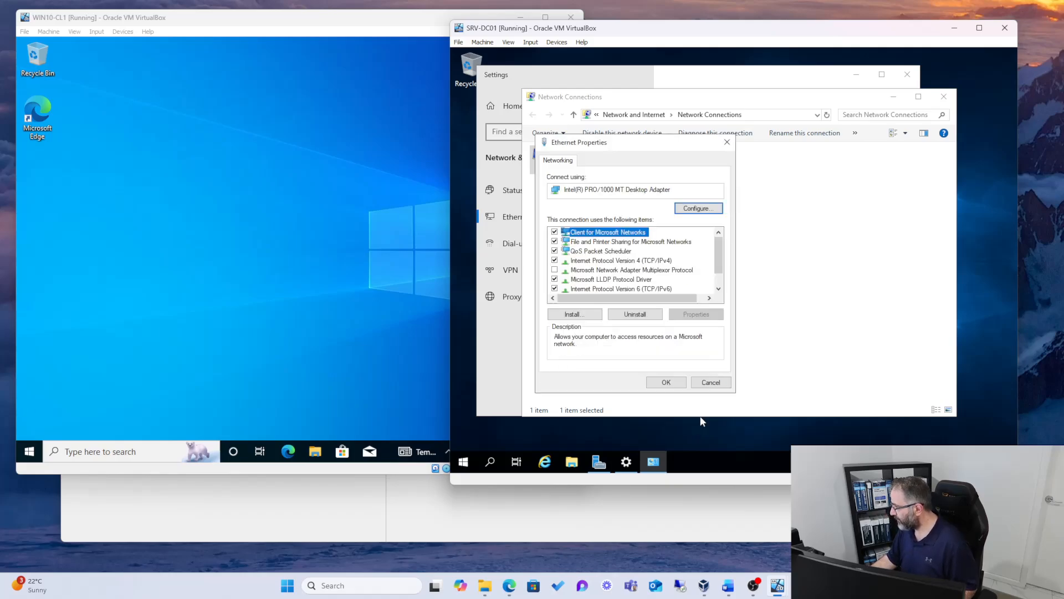
left_click(666, 388)
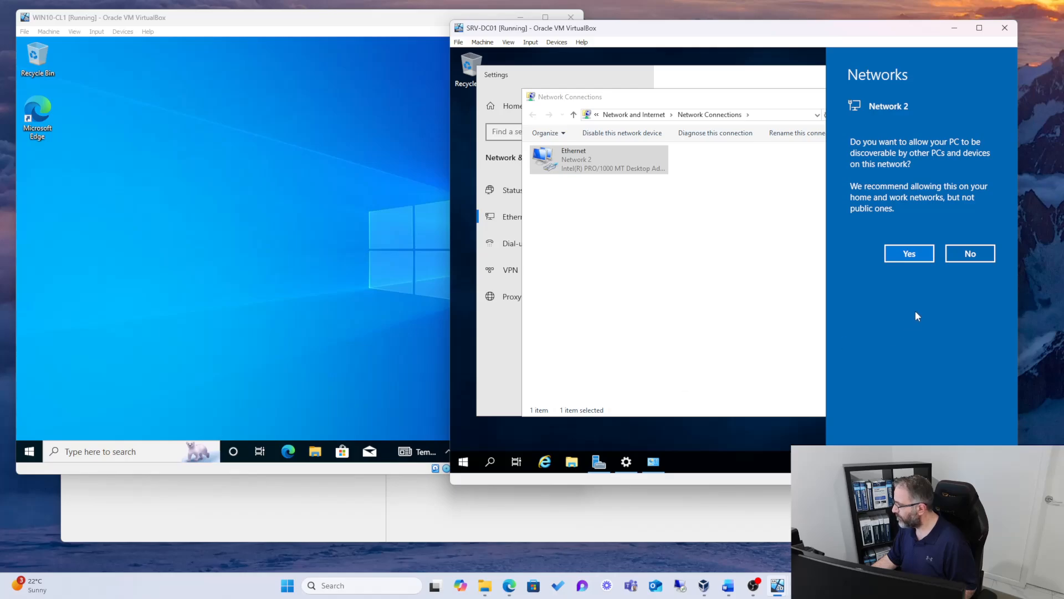
left_click(897, 256)
Step: Open WIN10-CL1's Network Connections window through the adapter options in its Ethernet settings
left_click(317, 225)
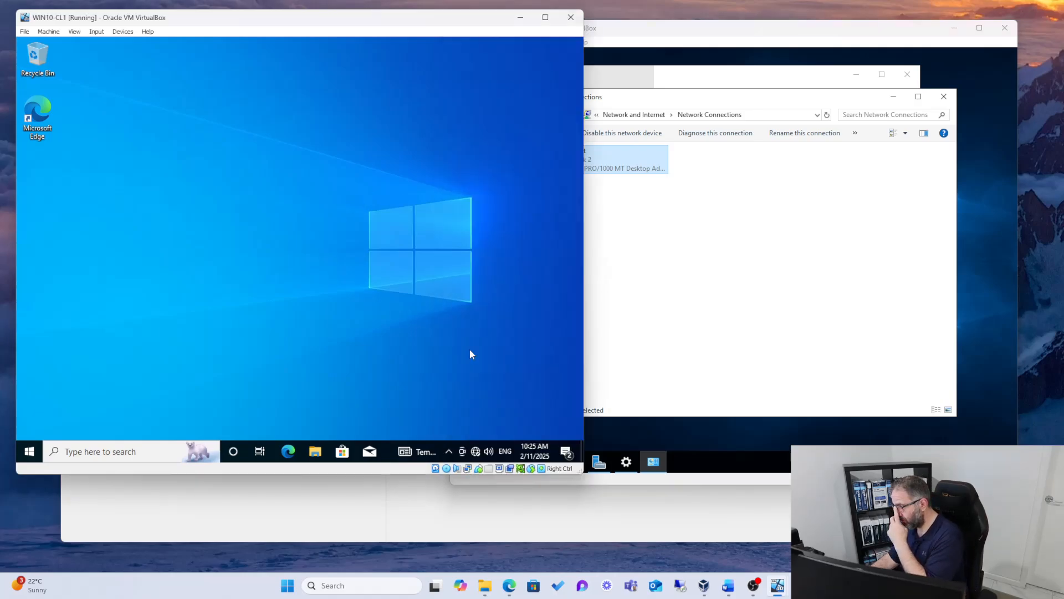
right_click(474, 452)
left_click(472, 438)
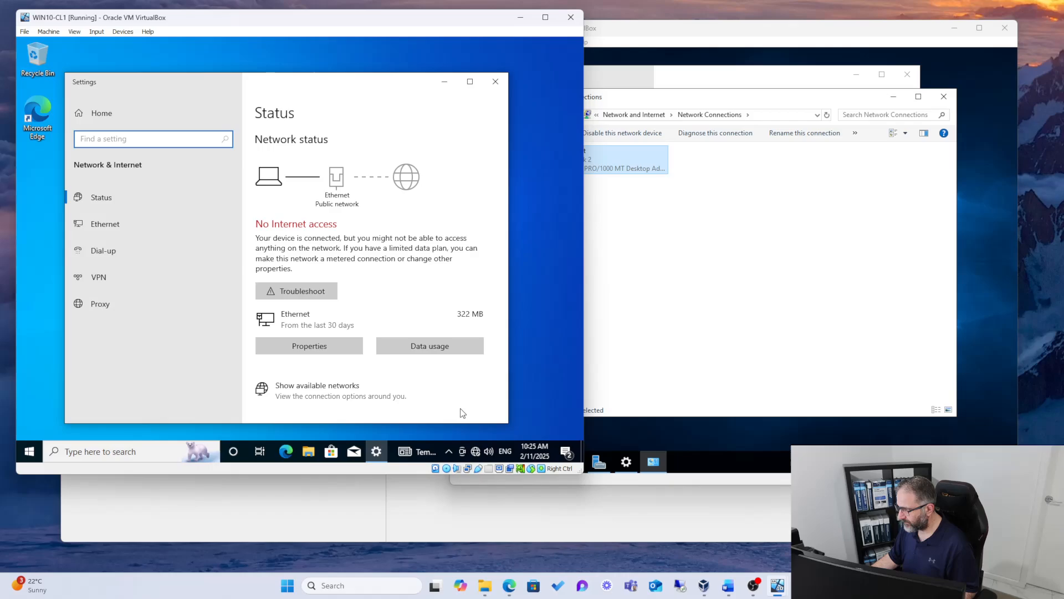
left_click(107, 231)
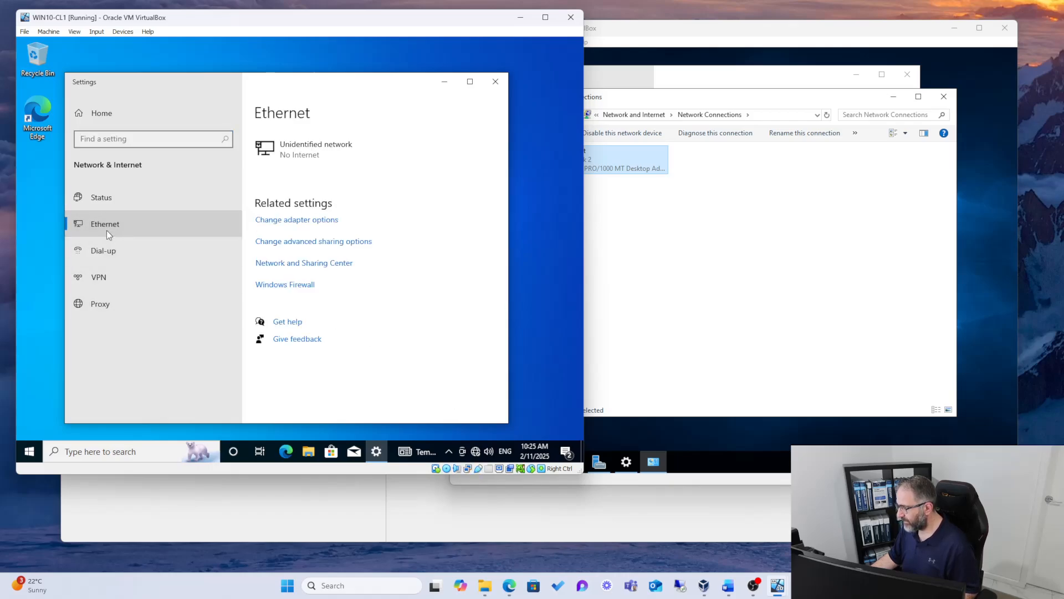
left_click(287, 220)
Step: Give WIN10-CL1's Ethernet adapter the static IPv4 address 192.168.1.20, subnet mask 255.255.255.0 and default gateway 192.168.1.1
left_click(145, 158)
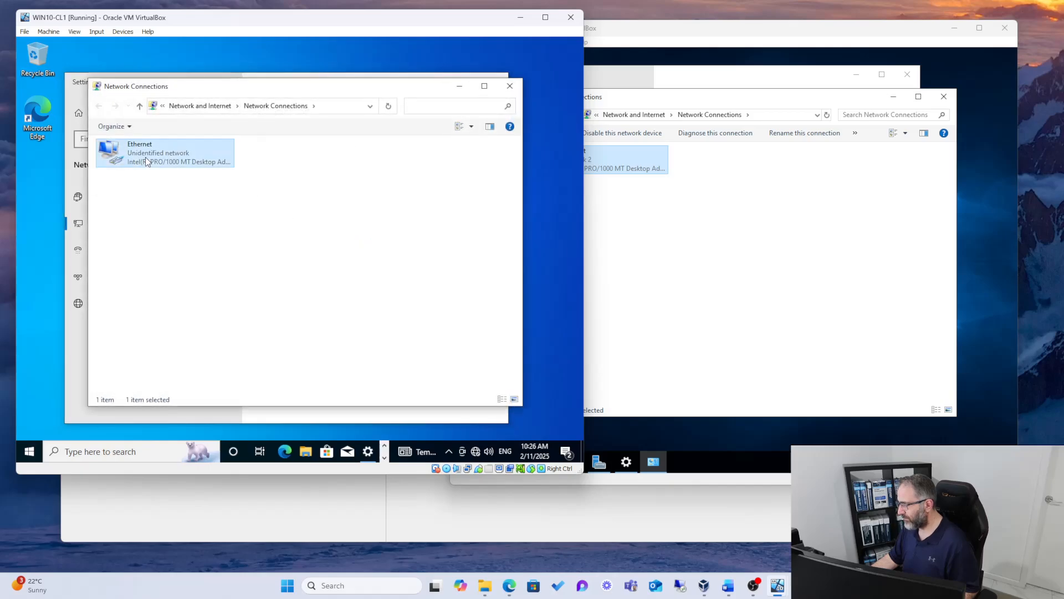
right_click(146, 159)
left_click(186, 263)
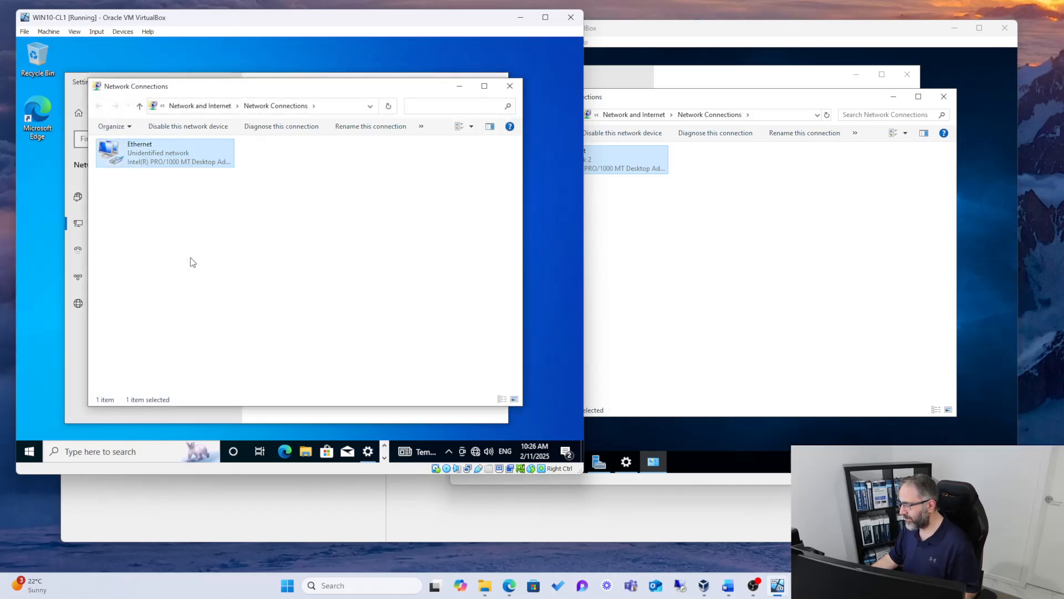
double_click(148, 252)
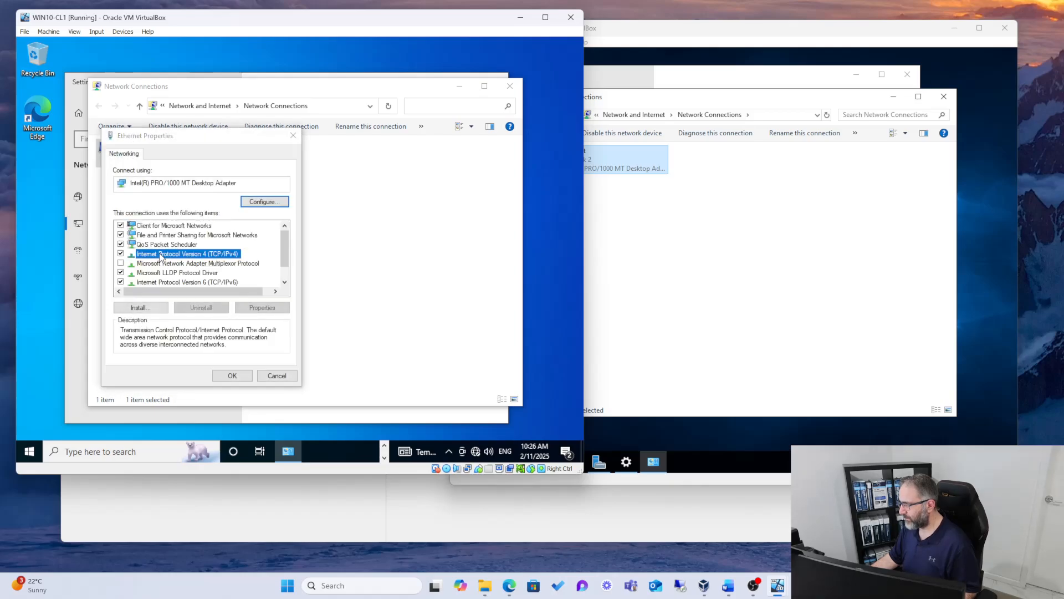
left_click(150, 258)
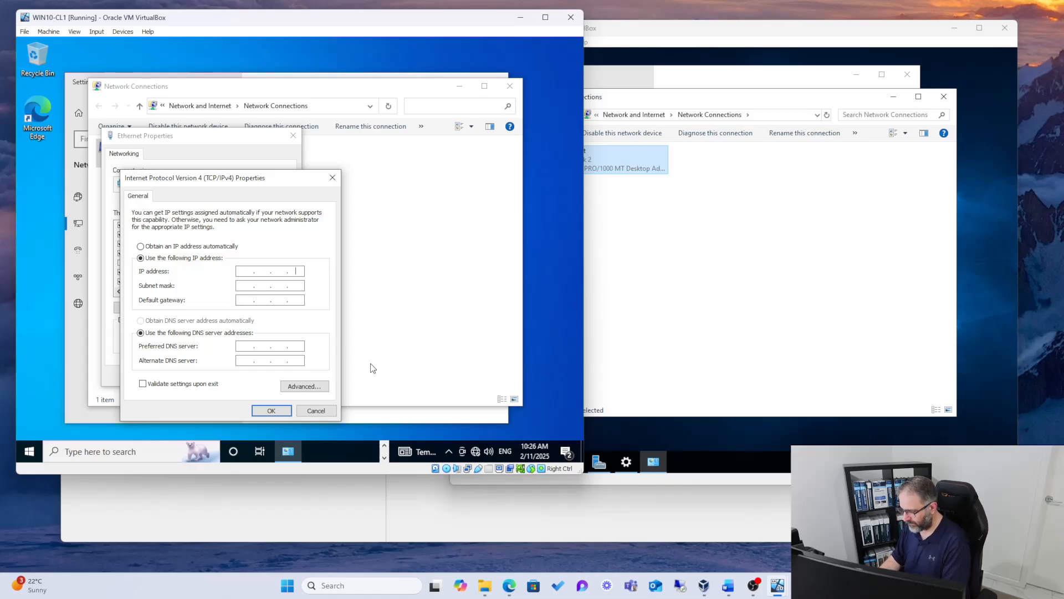
key("Left")
key("Left")
key("Left")
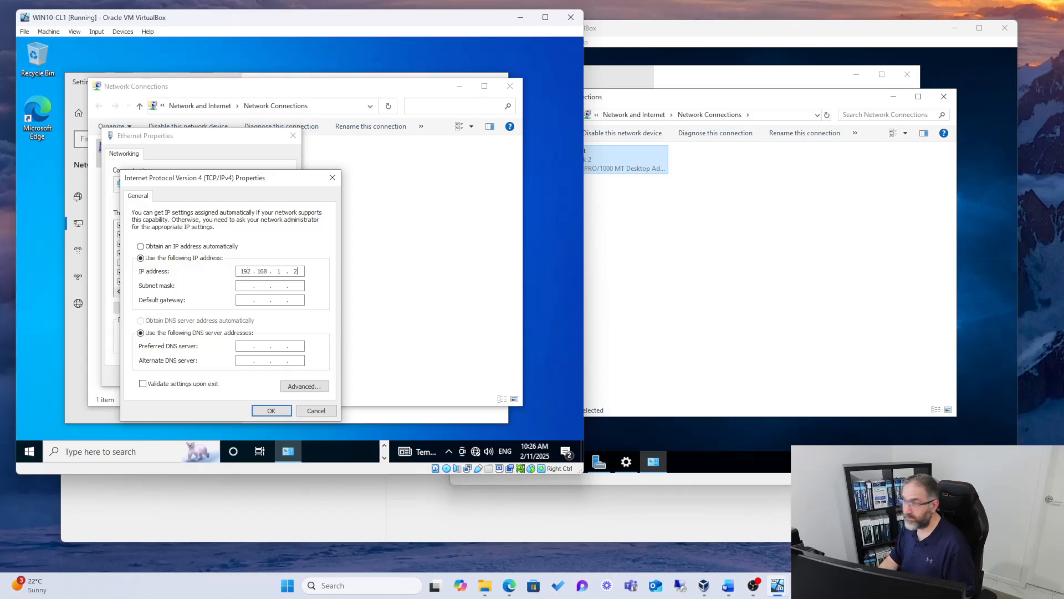
key("Tab")
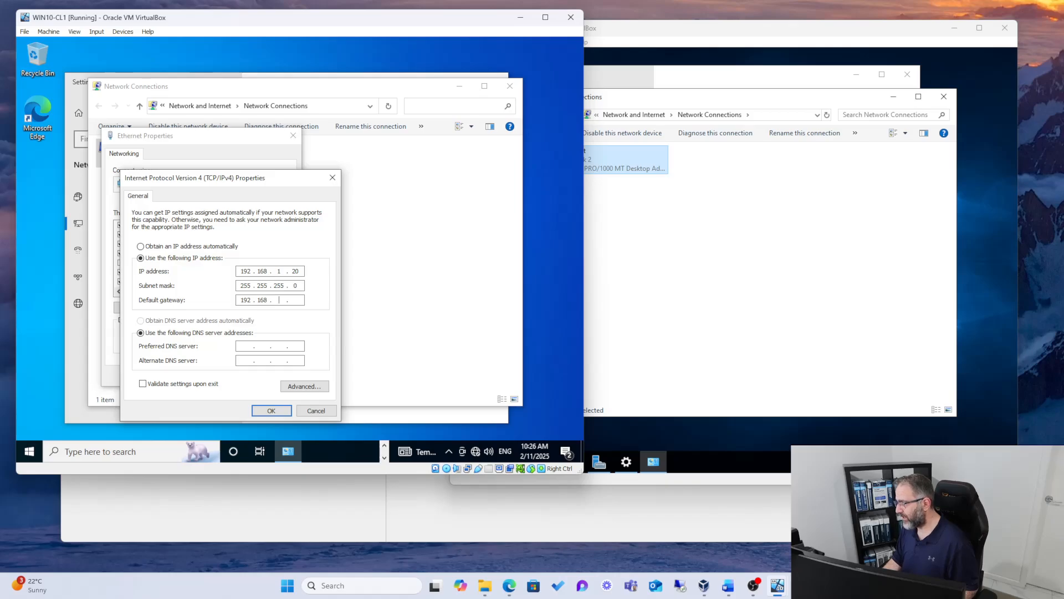
key("Tab")
key("Tab")
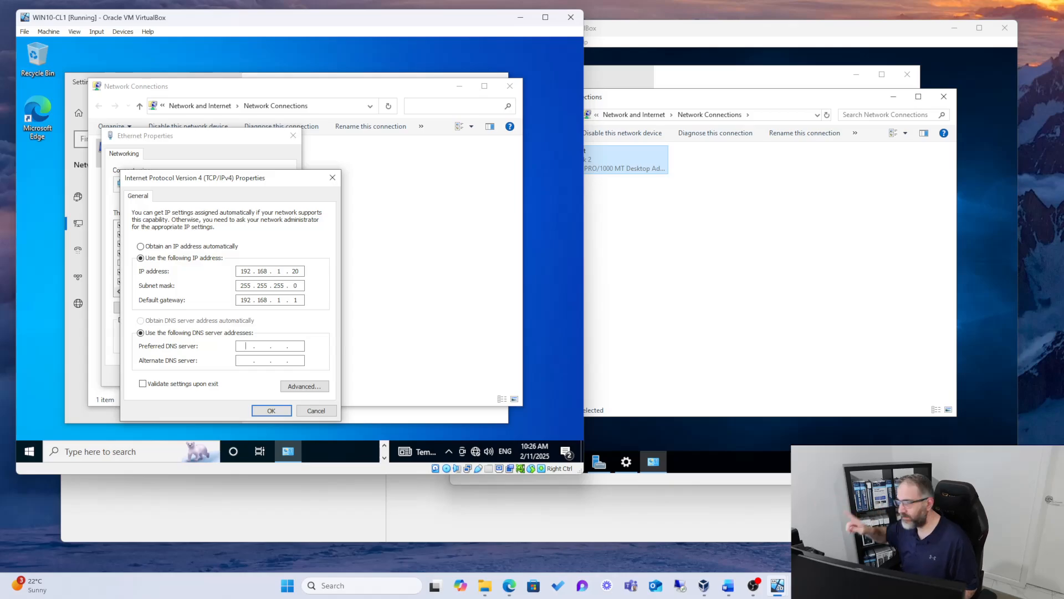
Step: Set WIN10-CL1's DNS servers to 192.168.1.10 and 8.8.8.8, apply the settings and allow the PC to be discoverable on the network
left_click(621, 251)
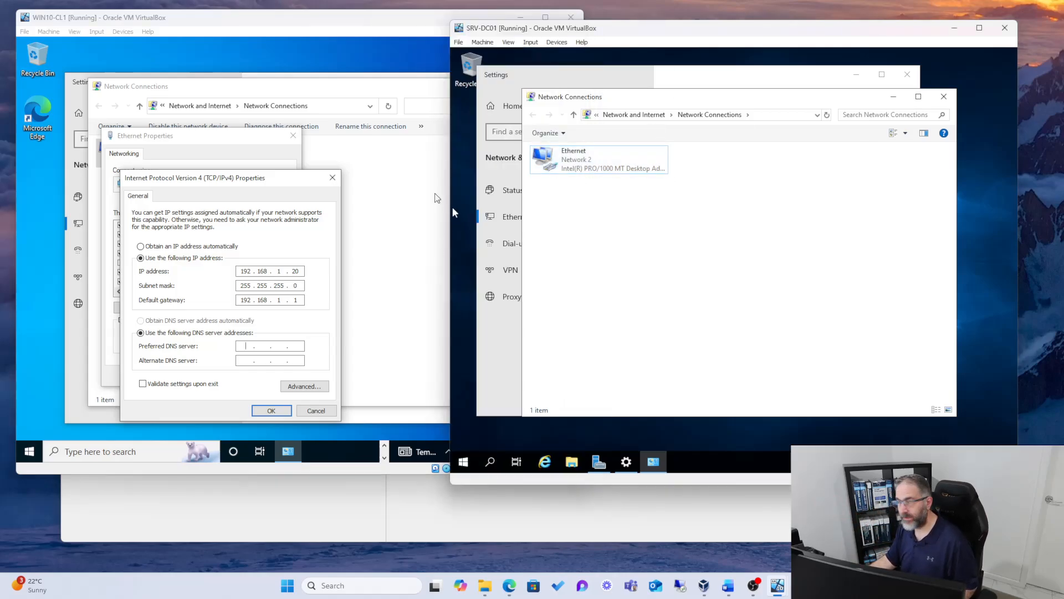
left_click(448, 330)
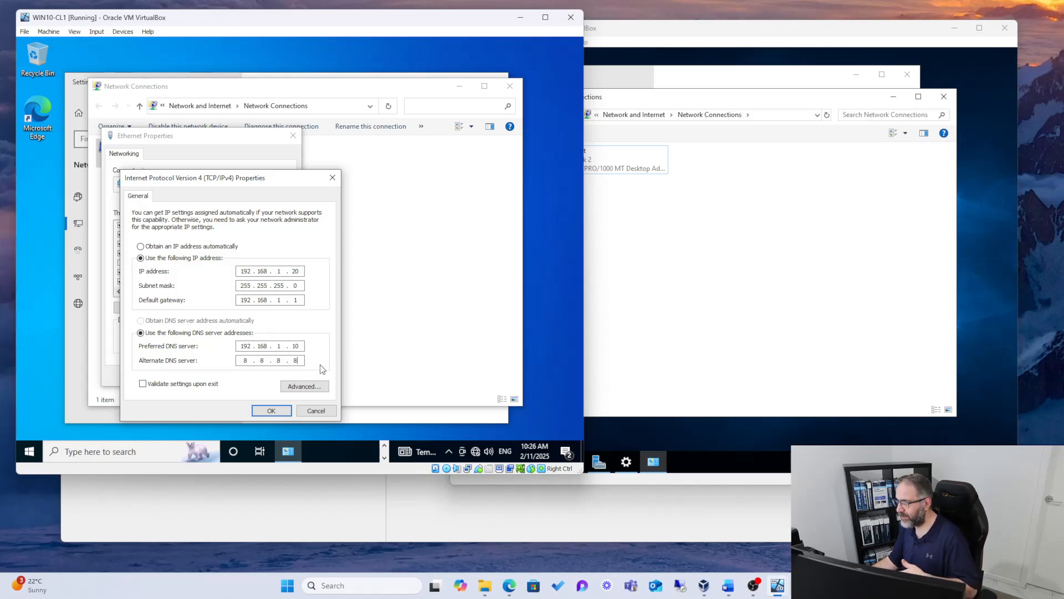
left_click(277, 411)
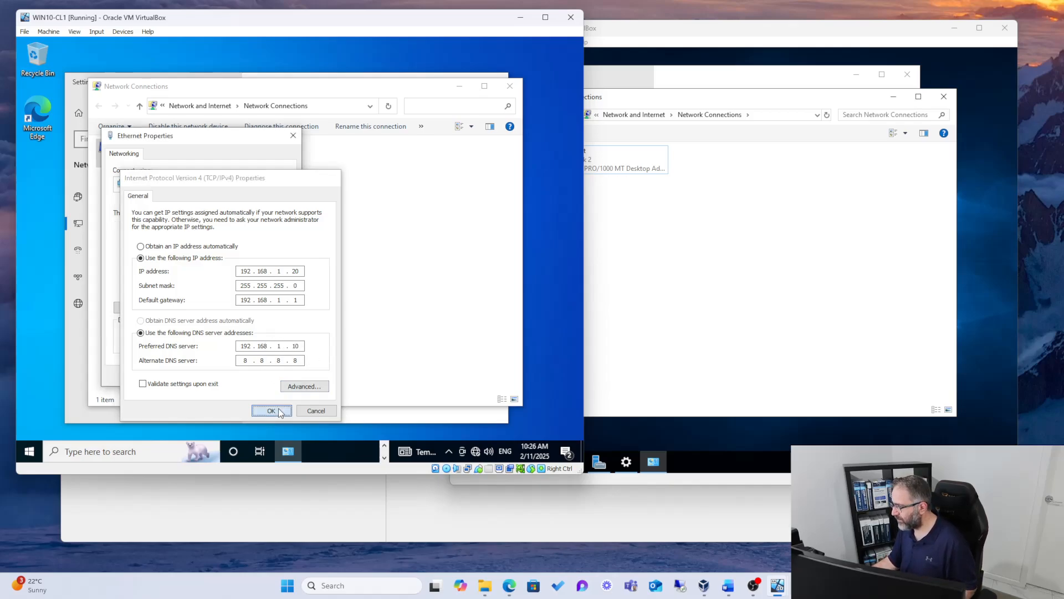
left_click(235, 373)
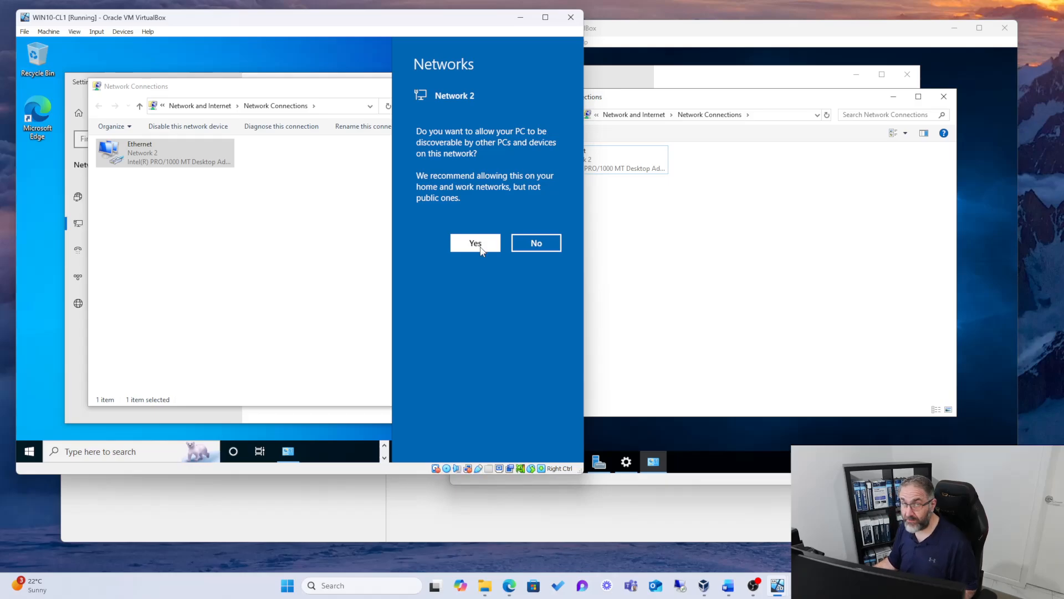
left_click(476, 244)
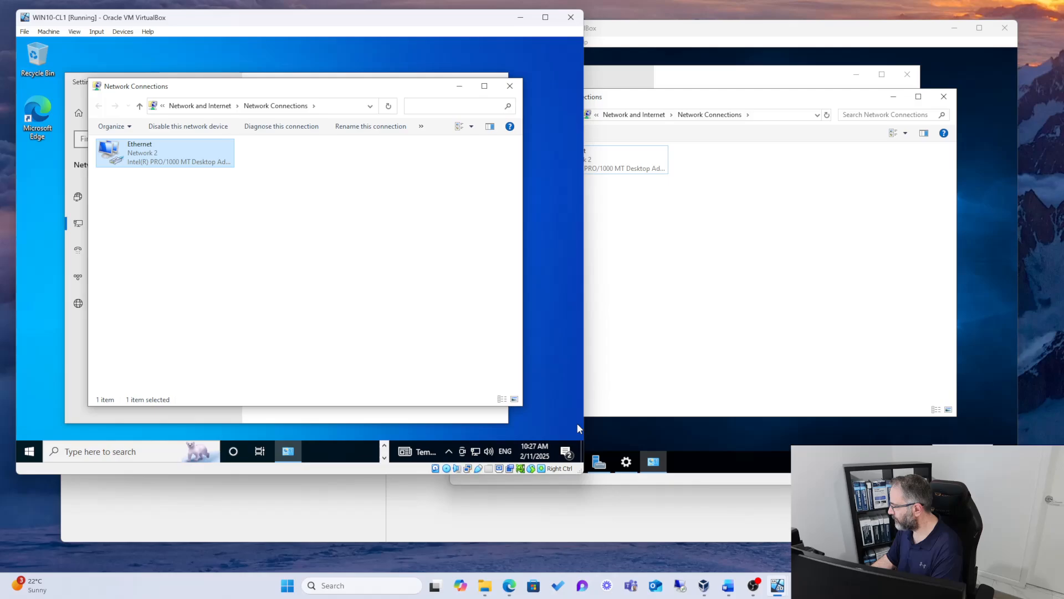
Step: Bring up SRV-DC01's Network Connections window again through the adapter options in its Ethernet settings
left_click(910, 461)
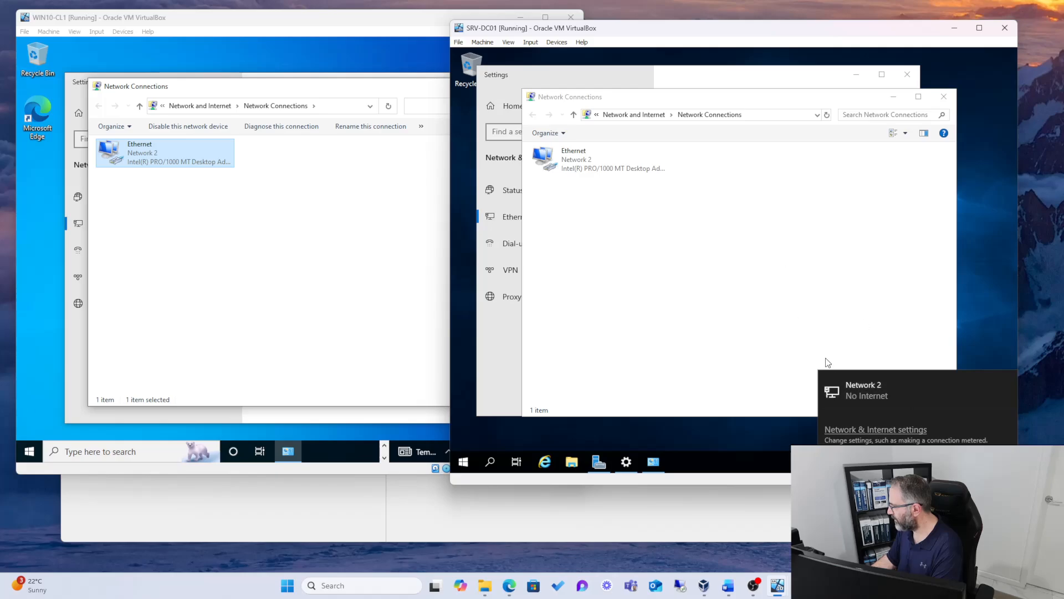
left_click(858, 430)
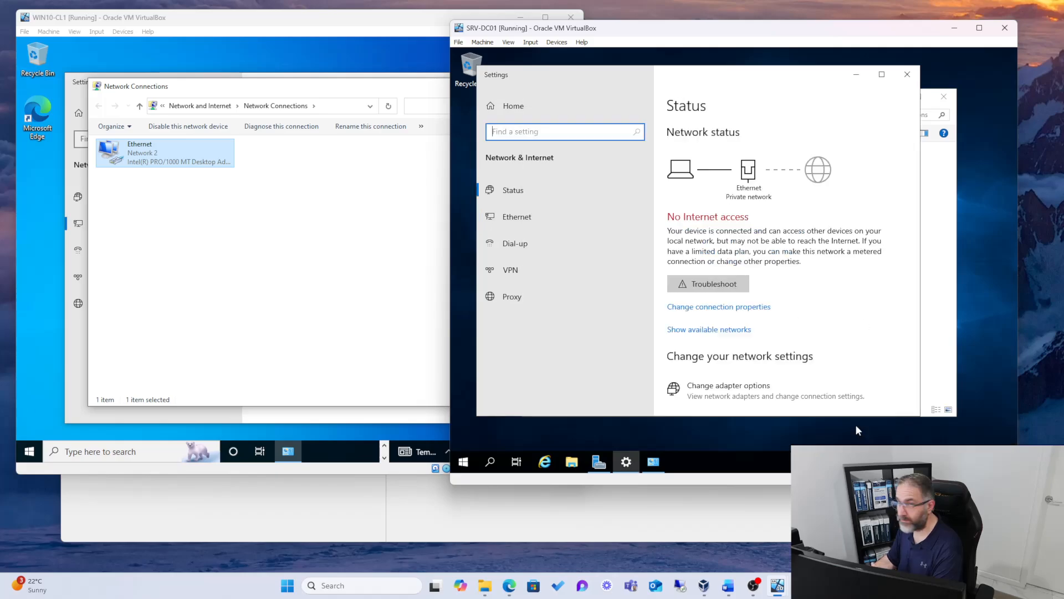
left_click(502, 219)
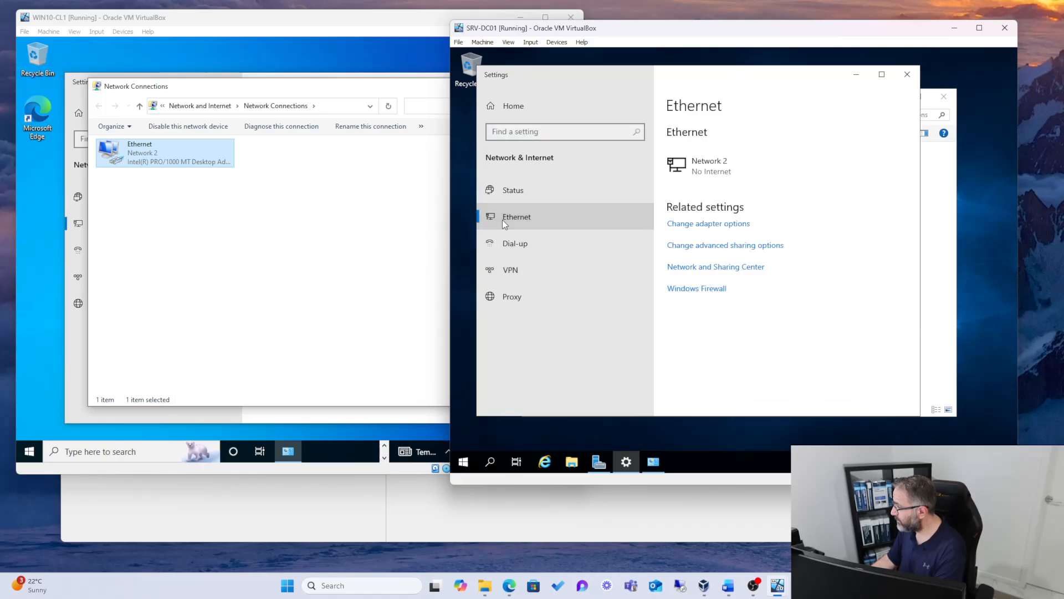
left_click(695, 224)
Step: Add 8.8.8.8 as the alternate DNS server in the IPv4 properties of SRV-DC01's Ethernet adapter and apply the settings
right_click(572, 156)
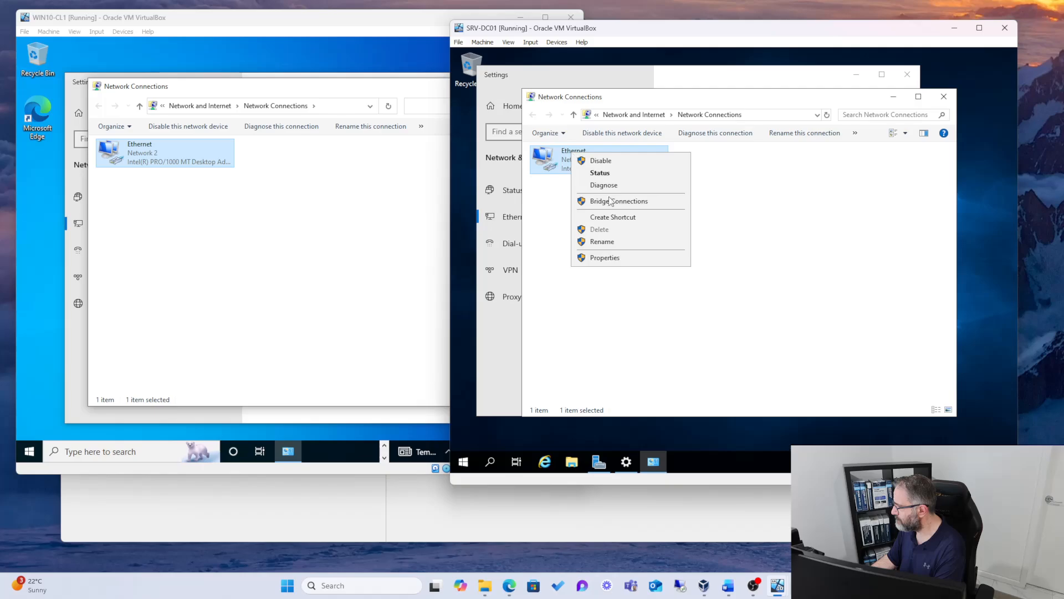
left_click(610, 262)
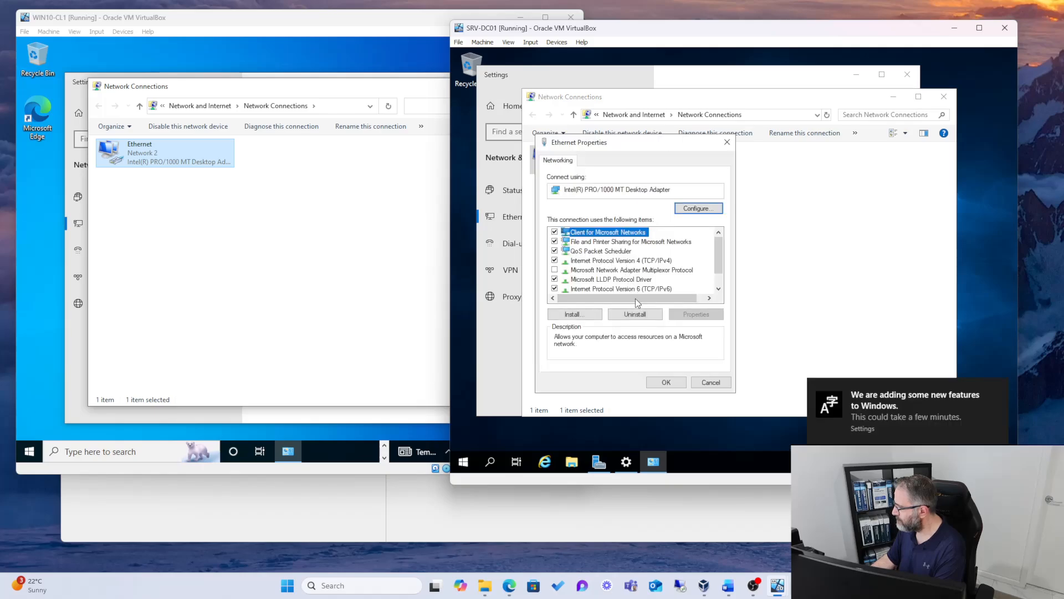
double_click(621, 261)
left_click(675, 364)
type("8 . 8 . ")
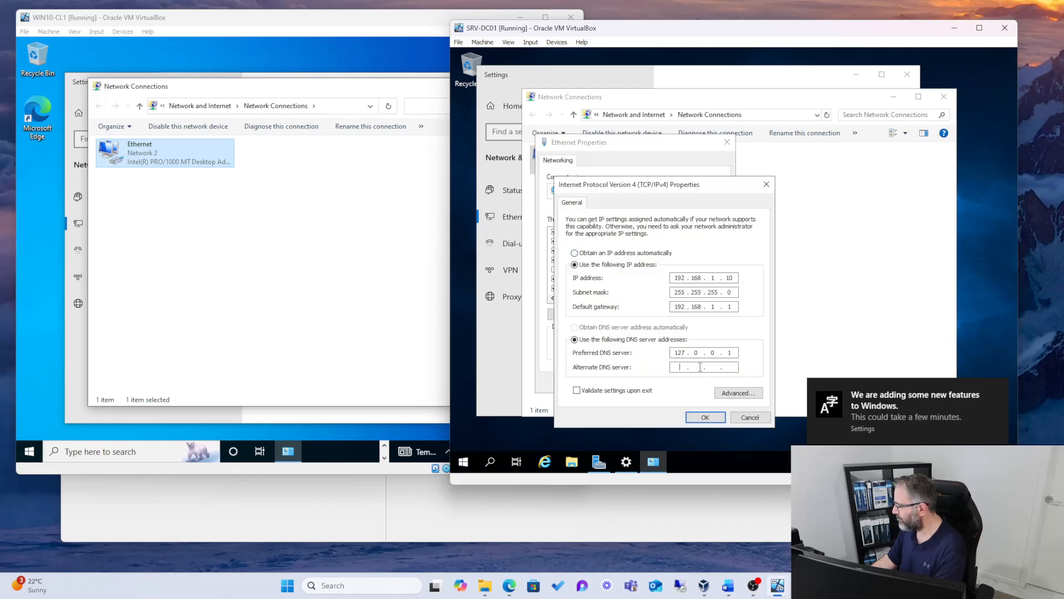
type("8 . 8")
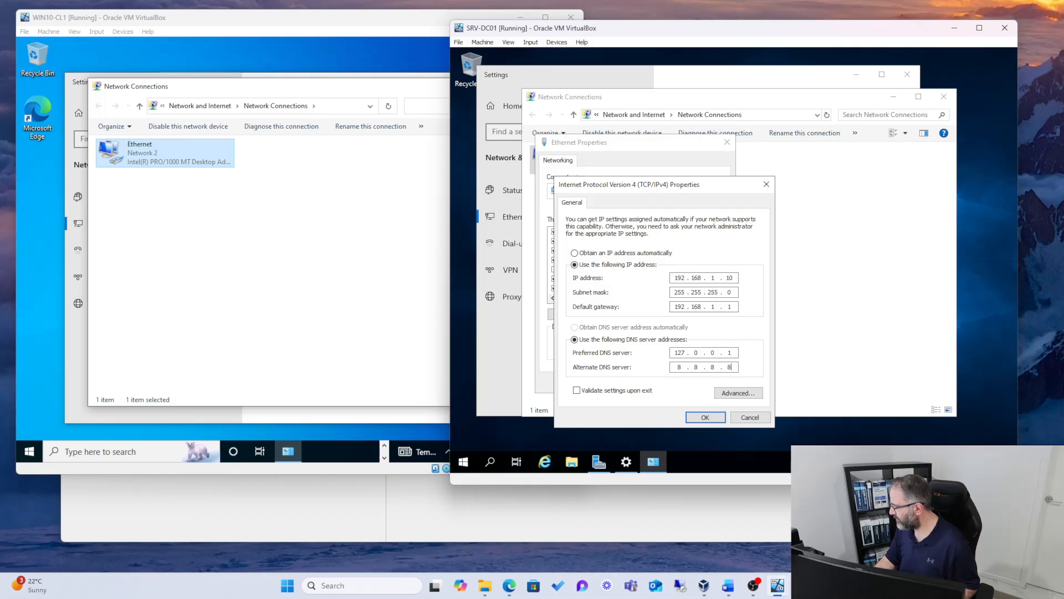
left_click(690, 417)
left_click(665, 382)
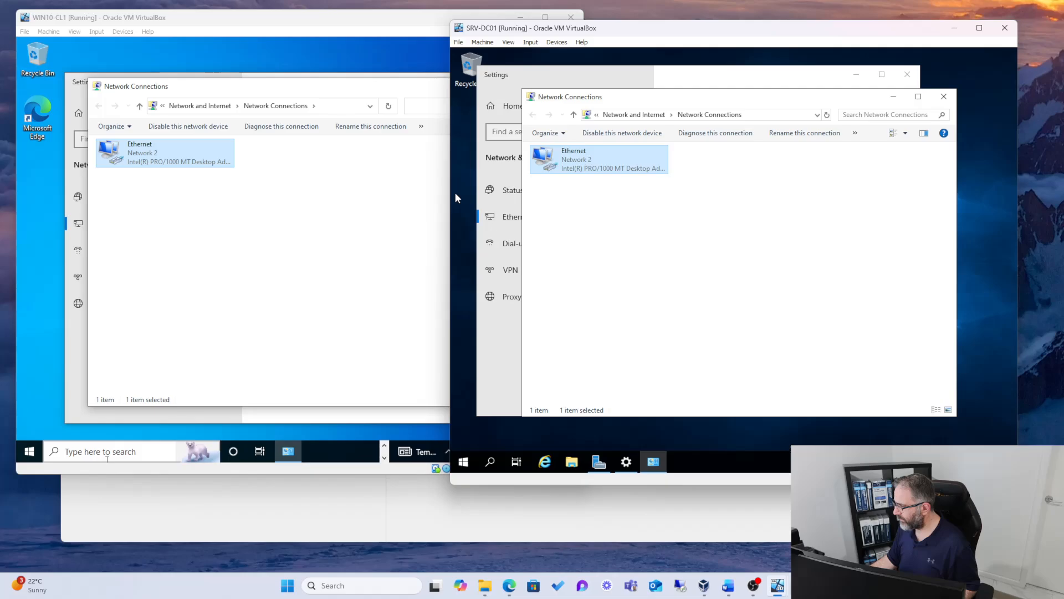
Step: In WIN10-CL1, open Command Prompt and write the command ping 192.168.1.10 without running it
left_click(96, 453)
type("cmd")
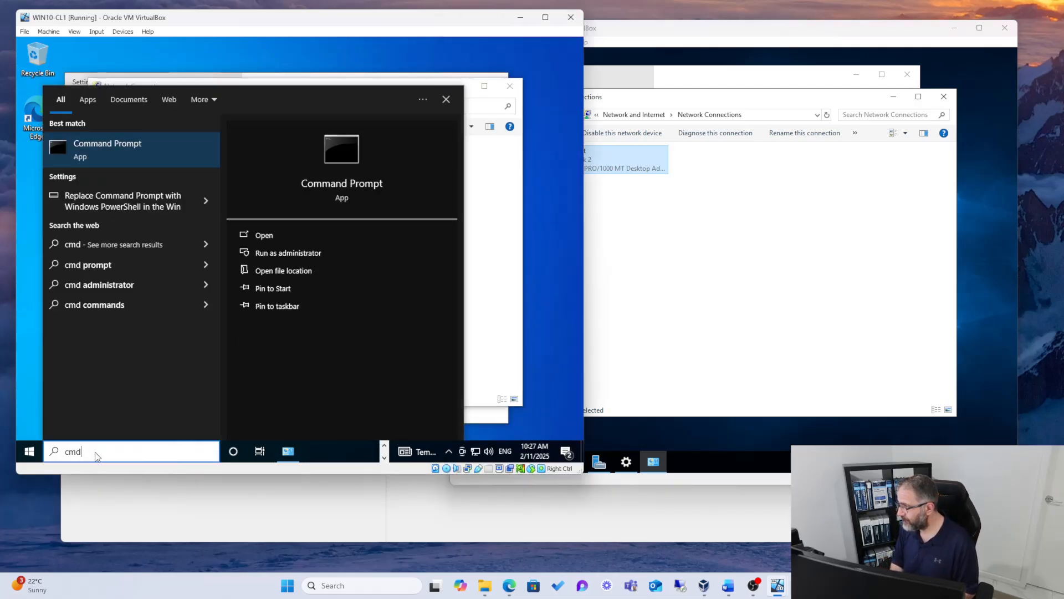
key("Return")
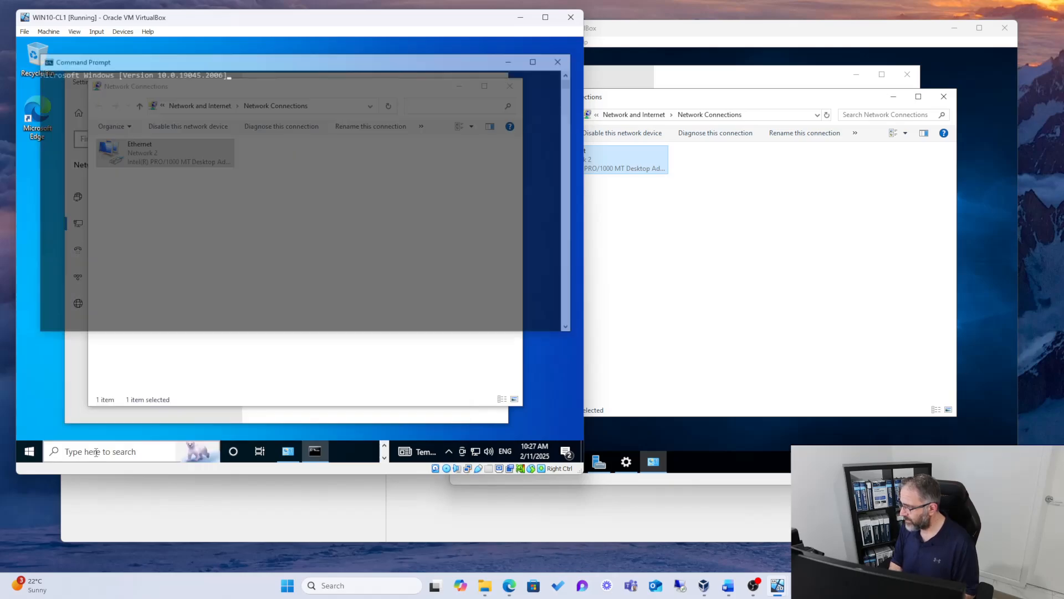
type("ping ")
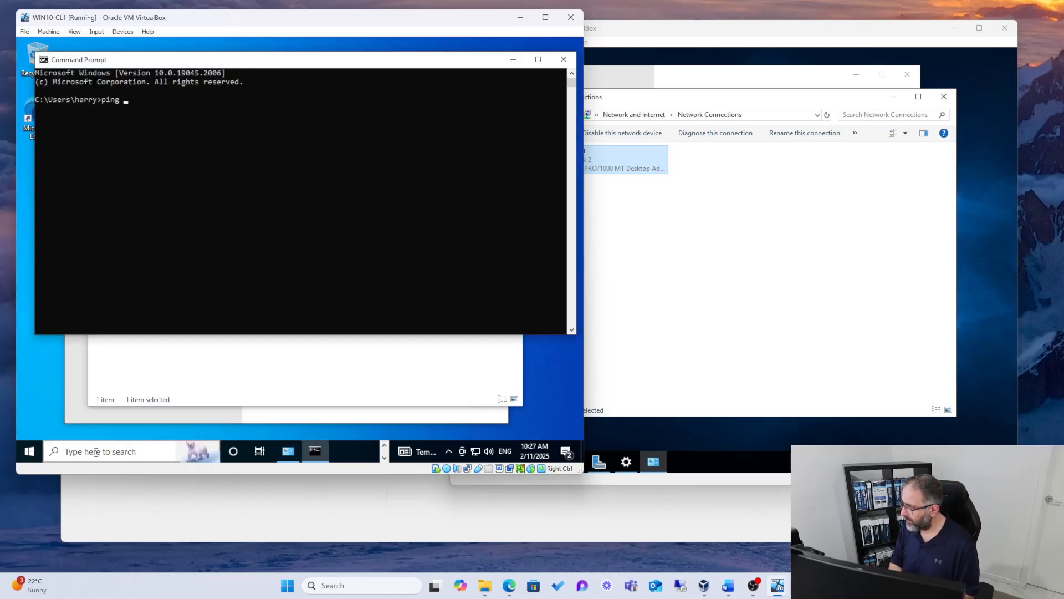
type("192.0")
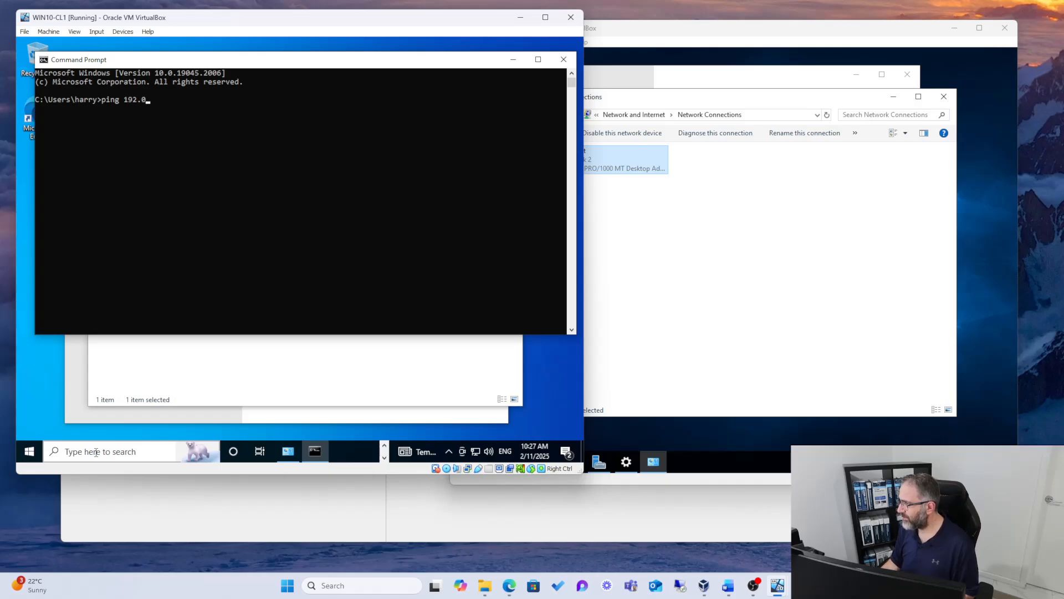
key("BackSpace")
type("168.")
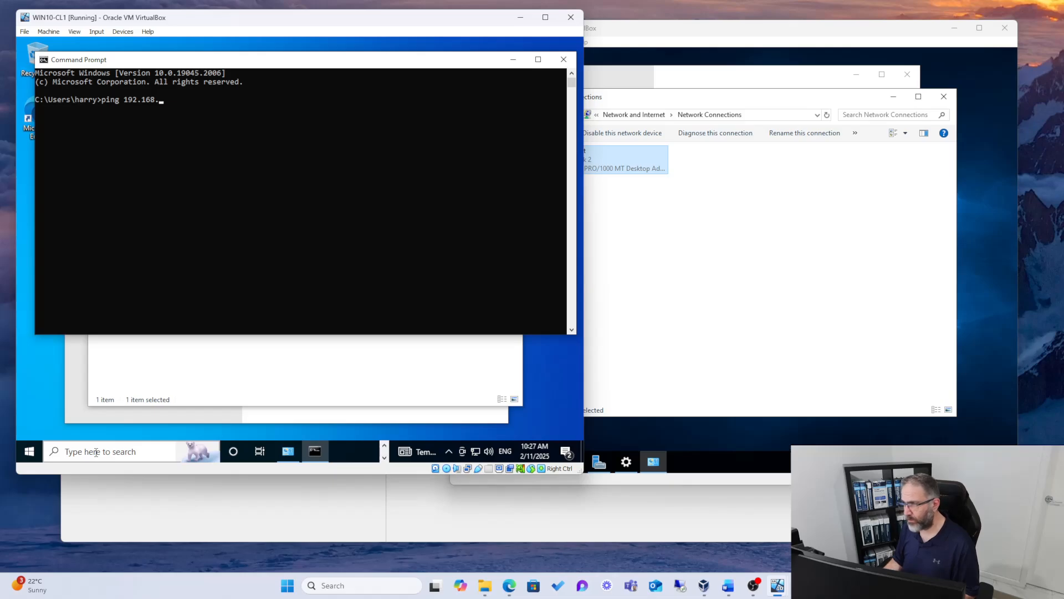
type("1.10")
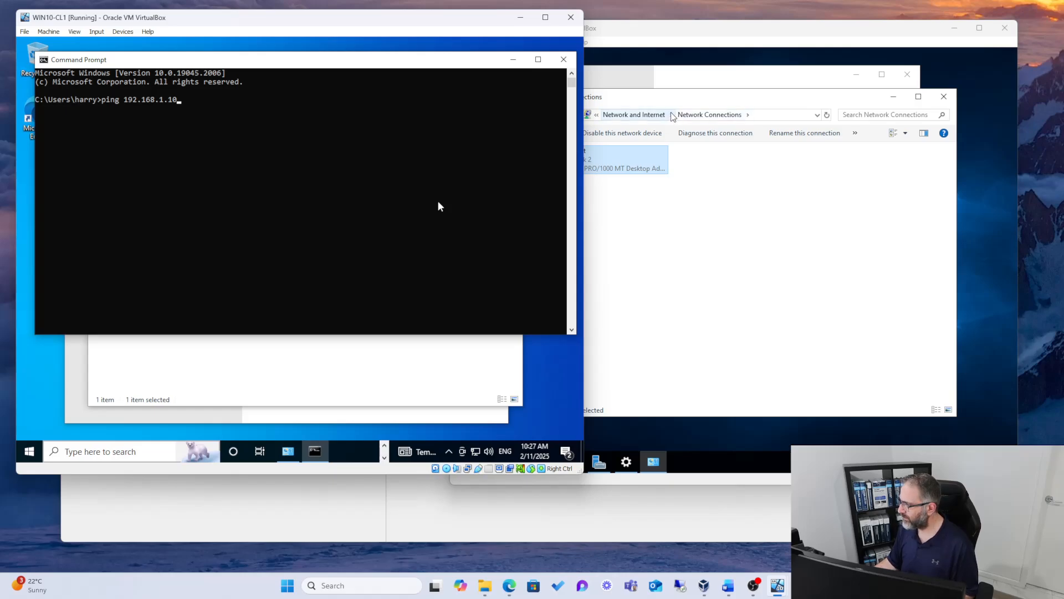
Step: Close the Network Connections and Settings windows in SRV-DC01
left_click(787, 23)
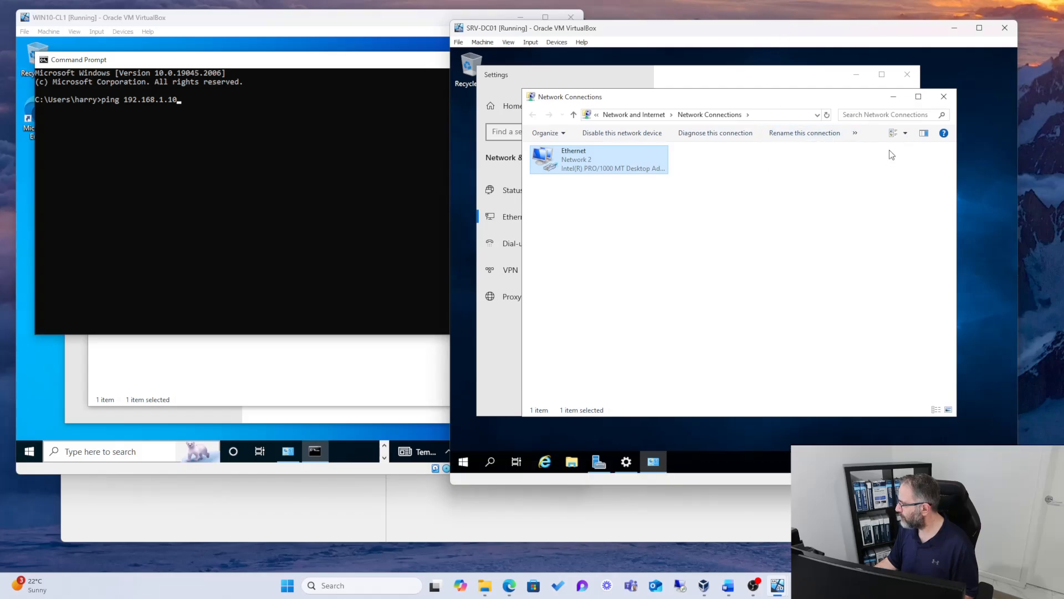
left_click(943, 100)
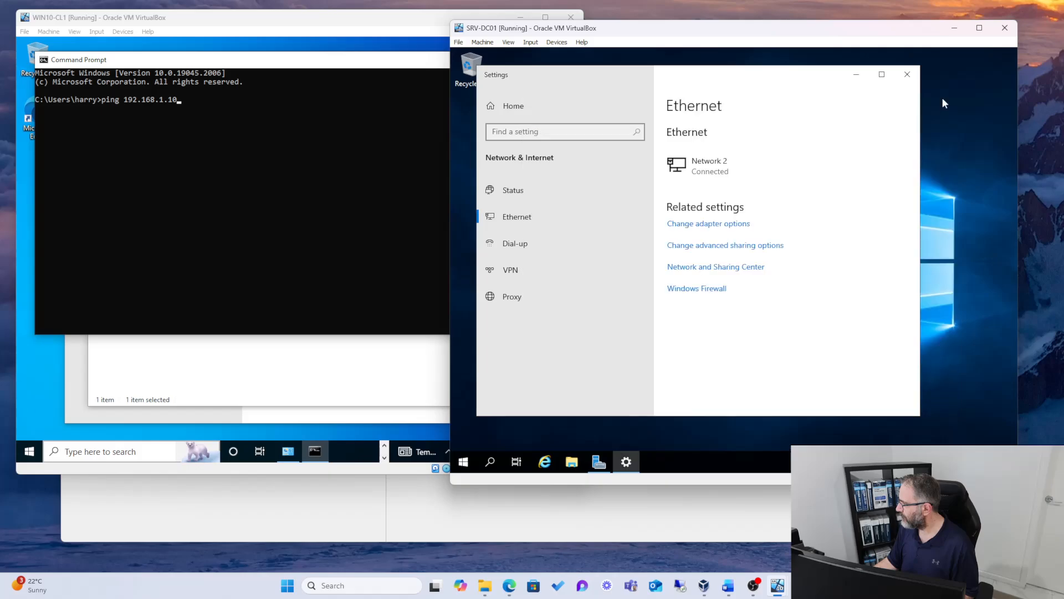
left_click(906, 73)
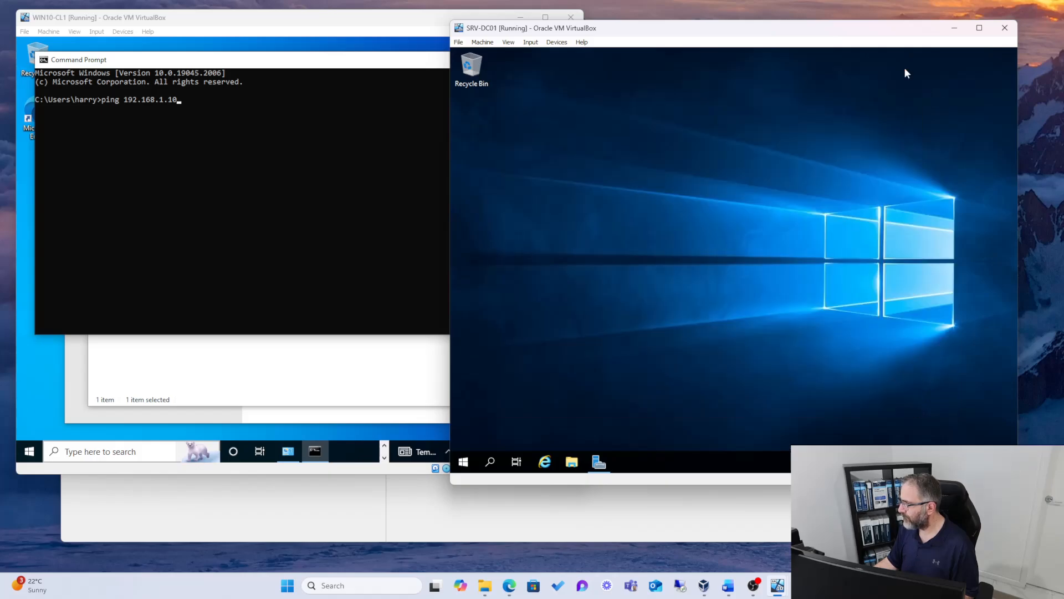
Step: Run the prepared ping to 192.168.1.10 in WIN10-CL1's Command Prompt
left_click(348, 21)
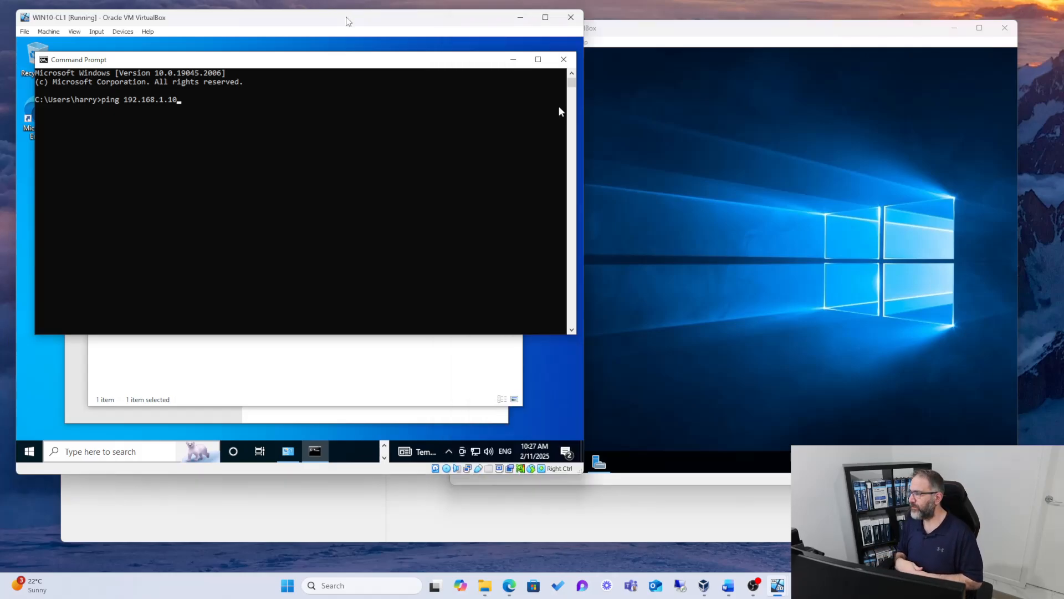
left_click(202, 108)
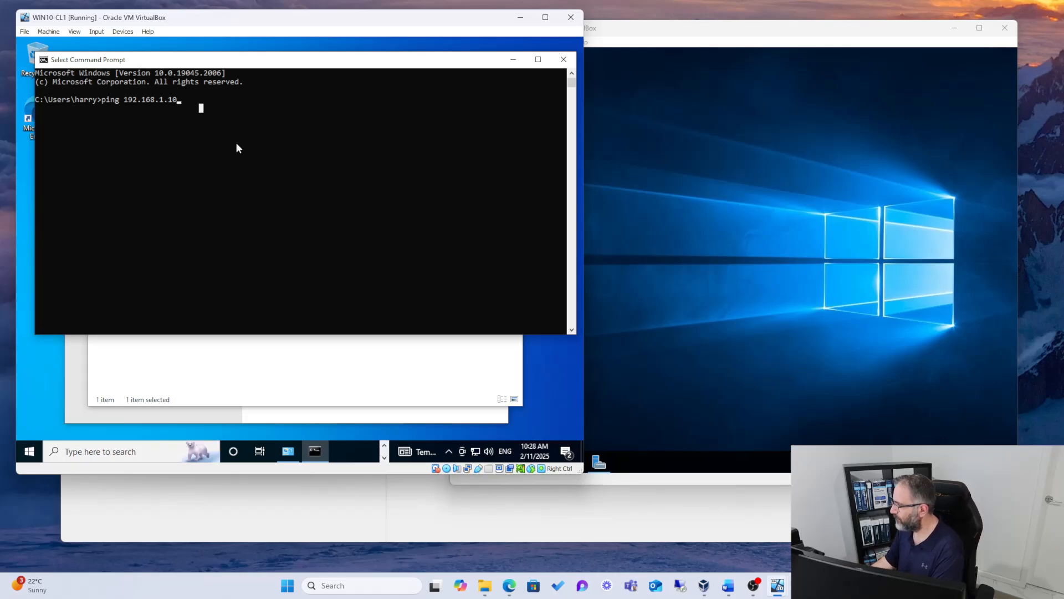
key("Escape")
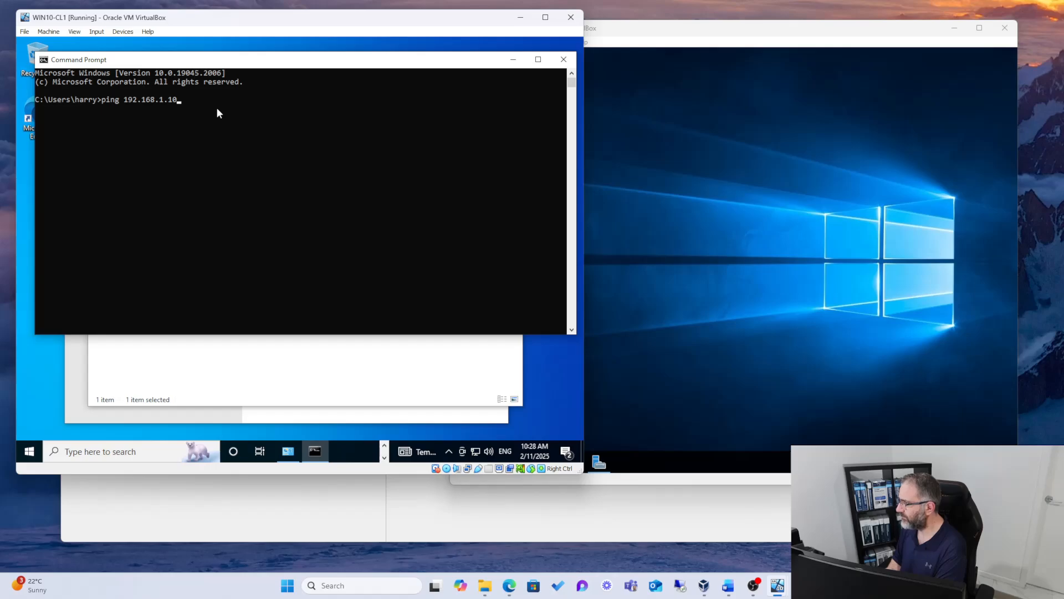
left_click(183, 100)
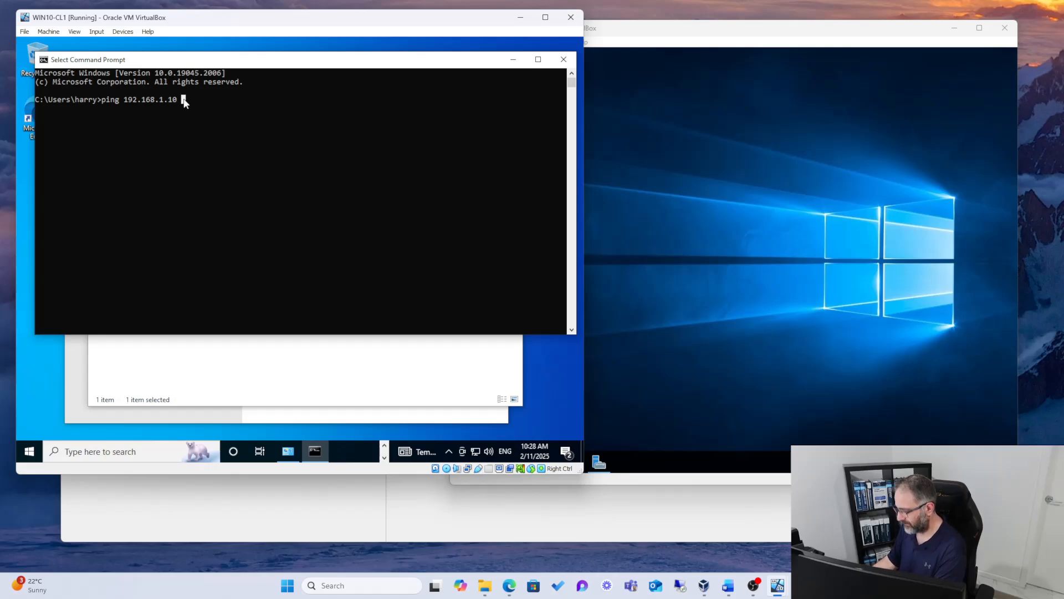
key("Return")
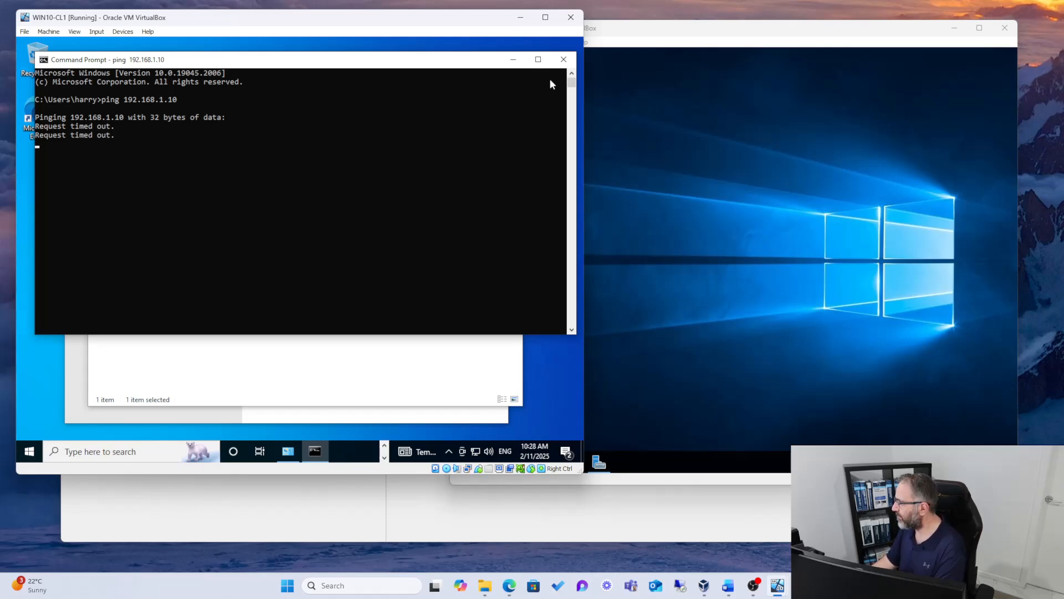
Step: Switch to the SRV-DC01 machine and search its Windows apps for cmd
left_click(593, 51)
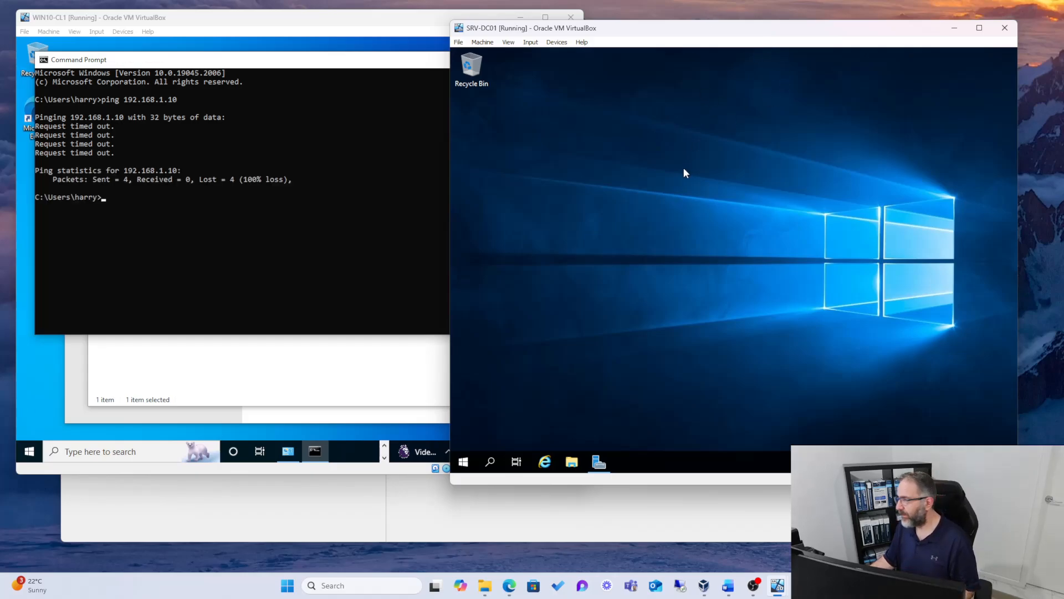
left_click(492, 462)
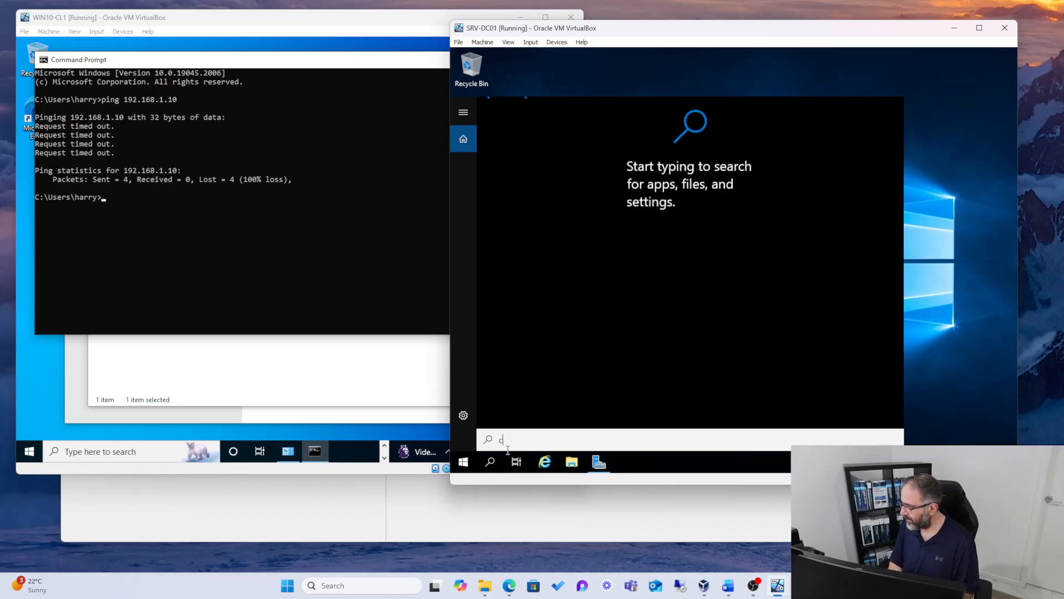
type("cmd")
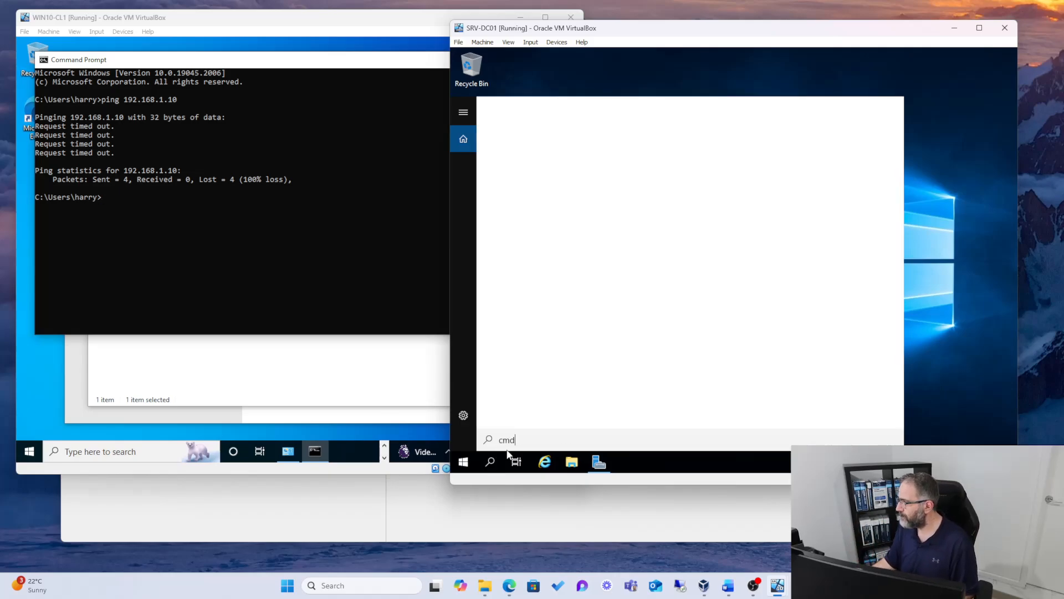
Step: Return to WIN10-CL1's Command Prompt and ping the gateway at 192.168.1.1
left_click(175, 208)
type("pin")
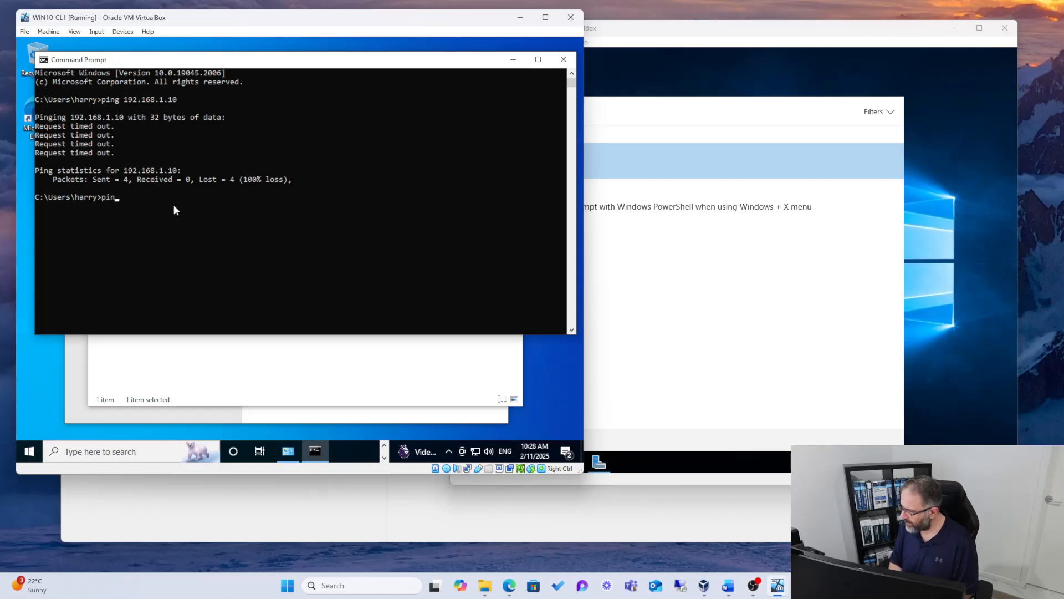
type("g 192.168.1.1")
key("Return")
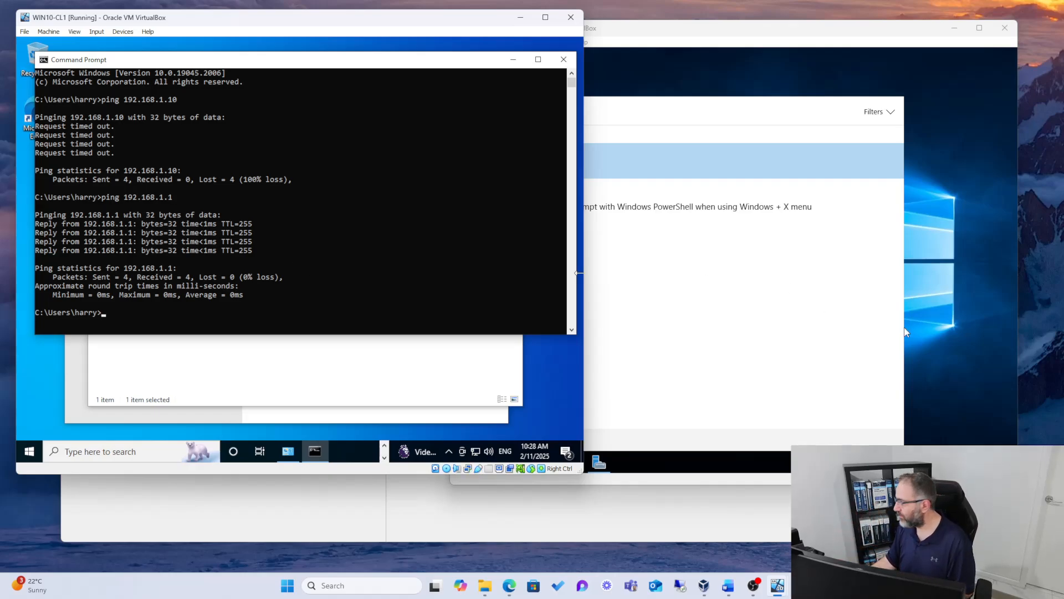
Step: Open Command Prompt from SRV-DC01's search results and ping the gateway at 192.168.1.1
left_click(738, 113)
left_click(545, 157)
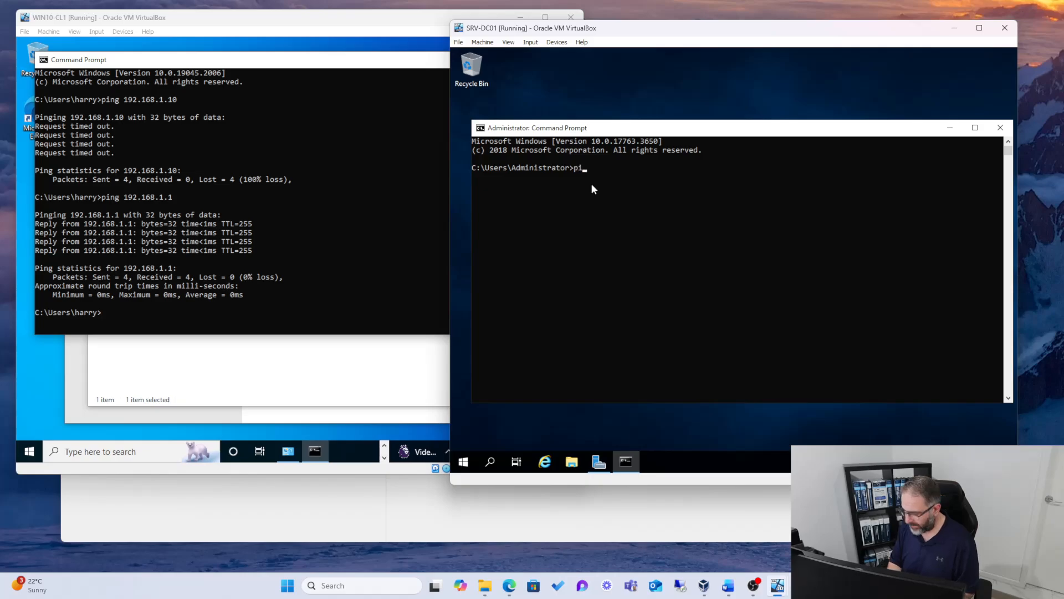
type("ping 192.168.1.1")
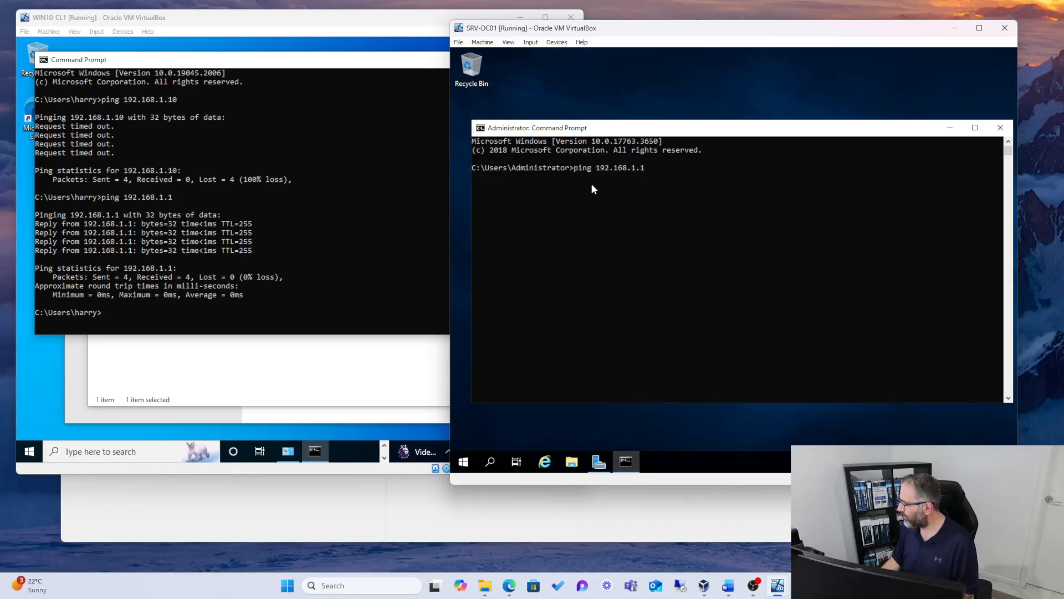
key("Return")
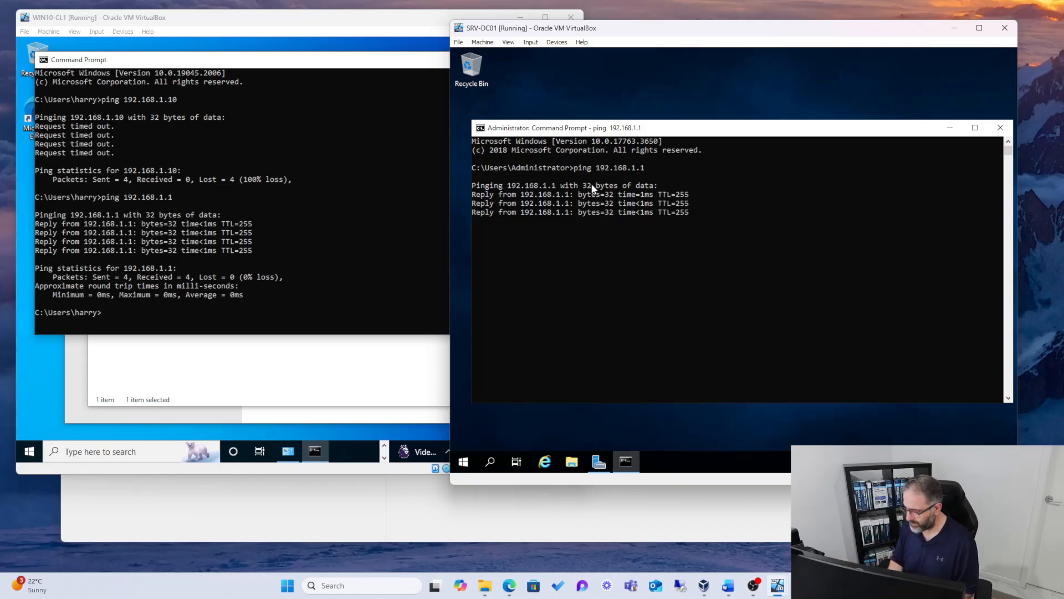
Step: Ping WIN10-CL1 at 192.168.1.20 from SRV-DC01's Command Prompt by reusing the previous command
key("Up")
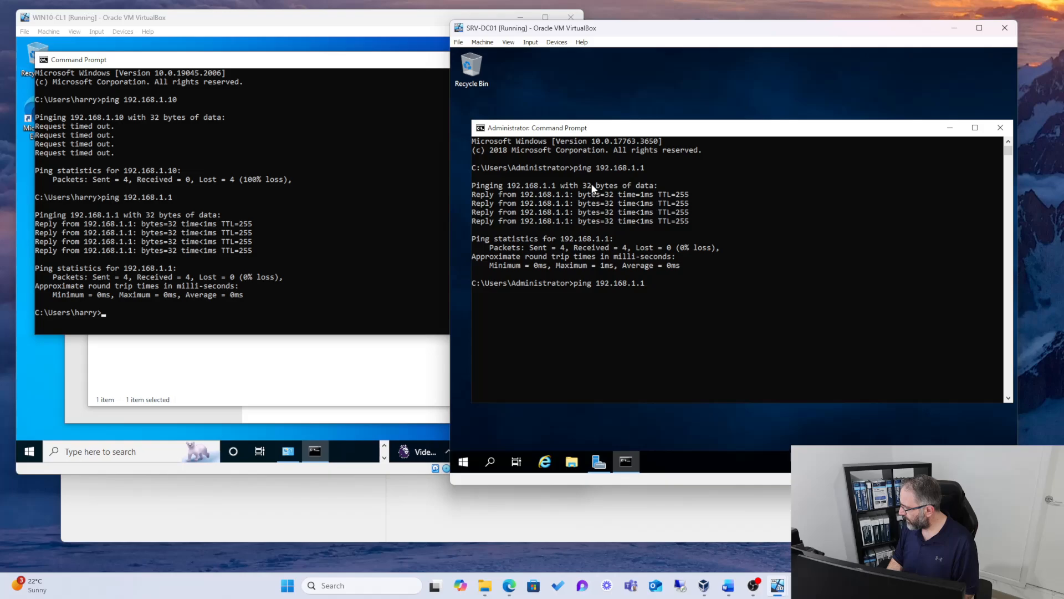
key("BackSpace")
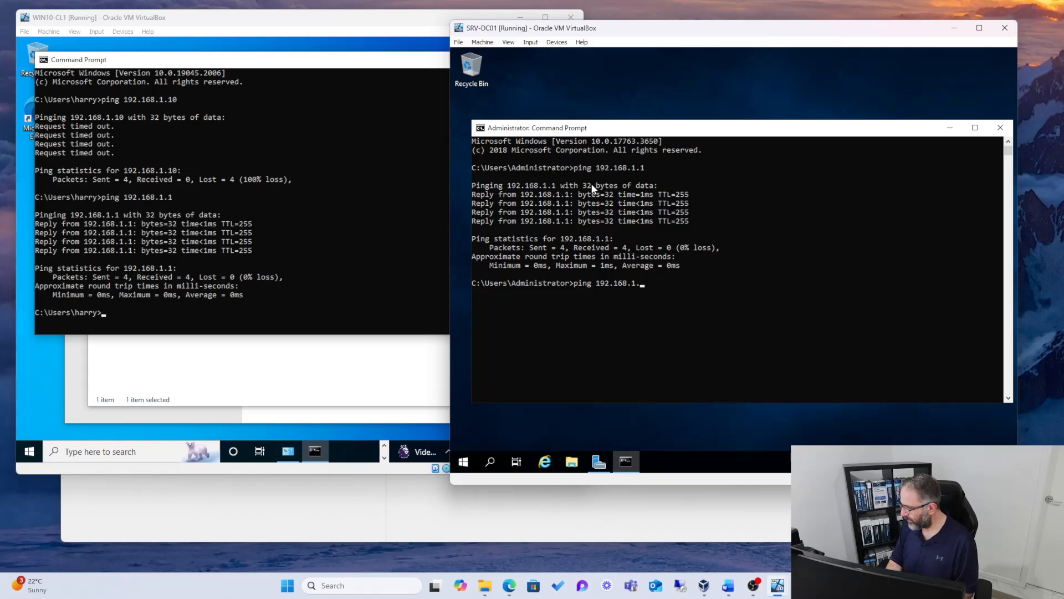
type("20")
key("Return")
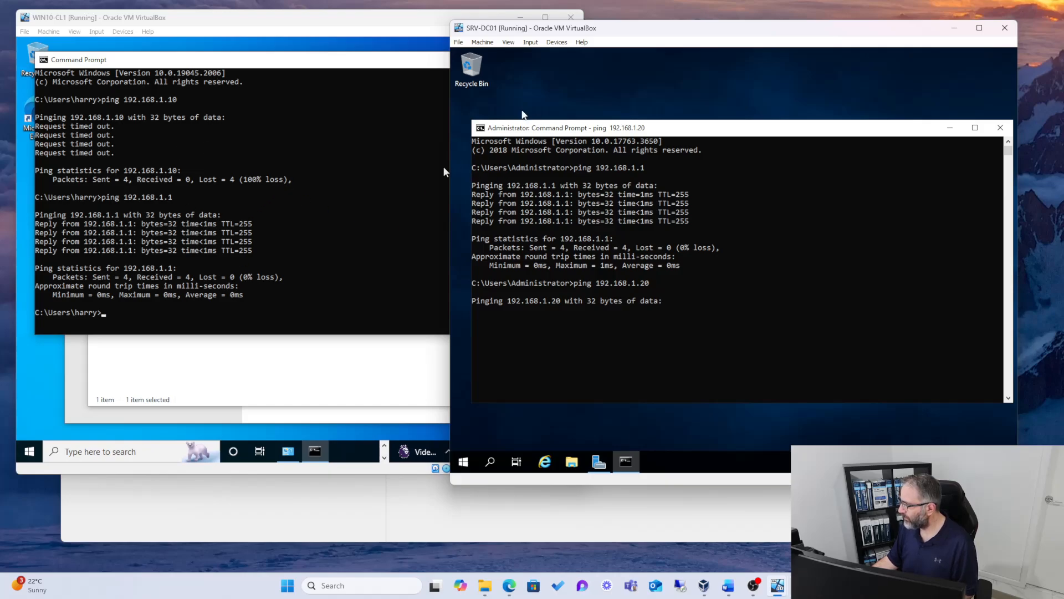
Step: Close the Network Connections and Settings windows in WIN10-CL1
left_click(241, 368)
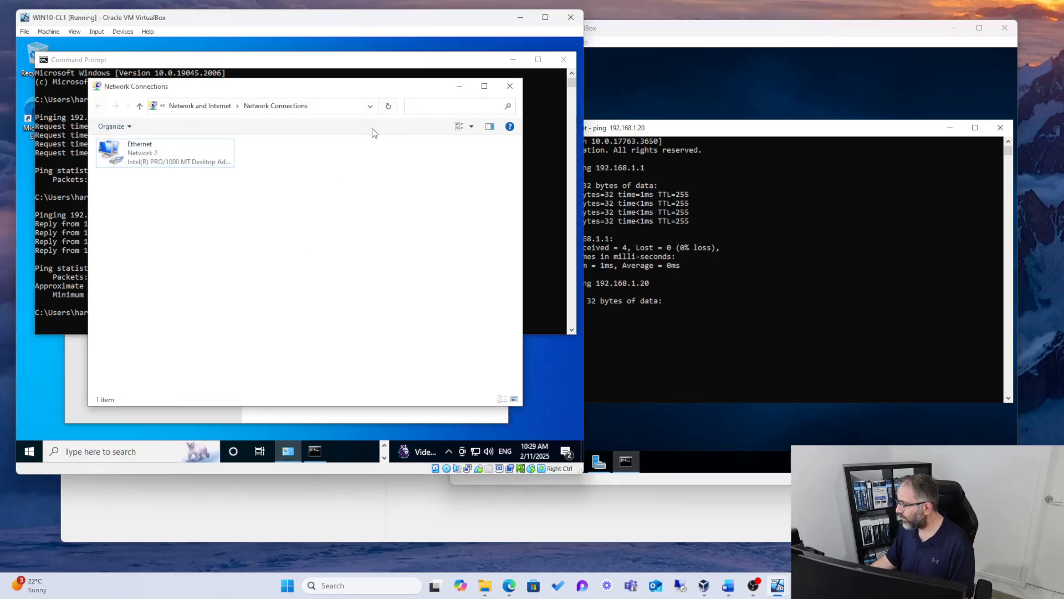
left_click(510, 86)
left_click(270, 376)
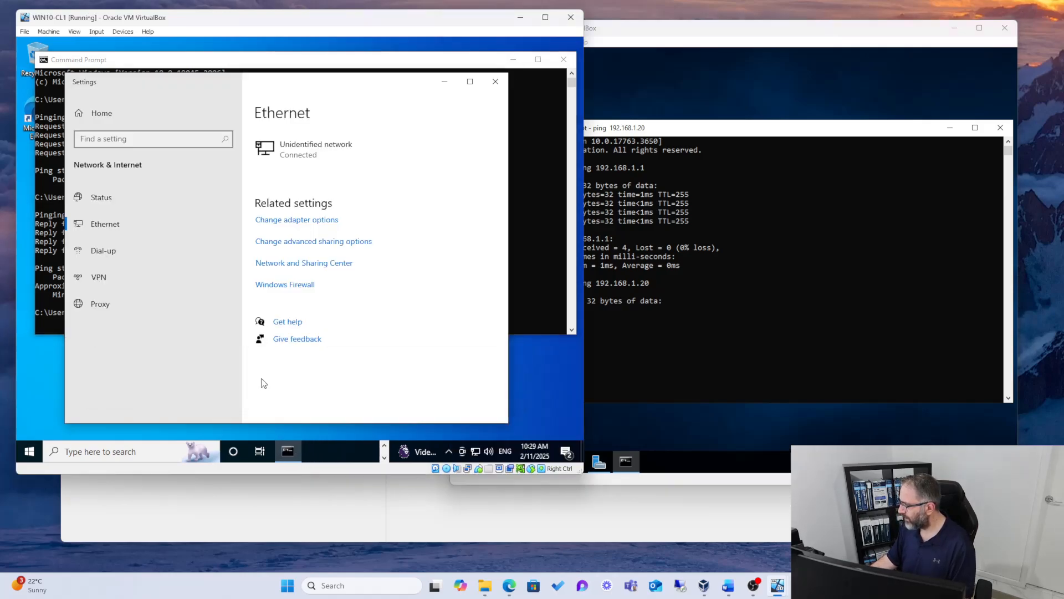
left_click(493, 83)
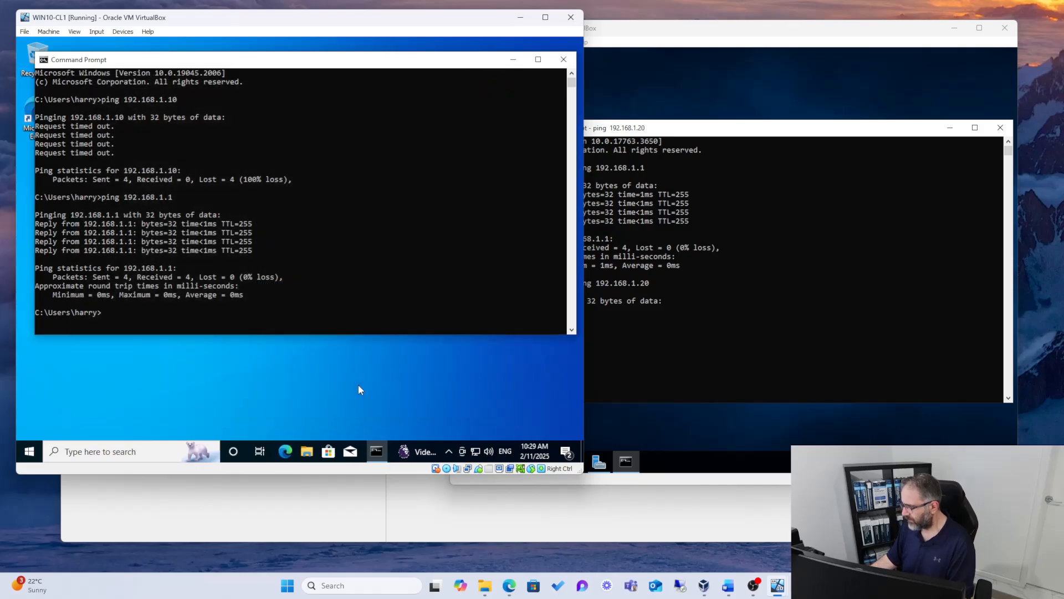
Step: Search WIN10-CL1 for Windows Defender Firewall, open it and bring up its advanced settings
left_click(155, 452)
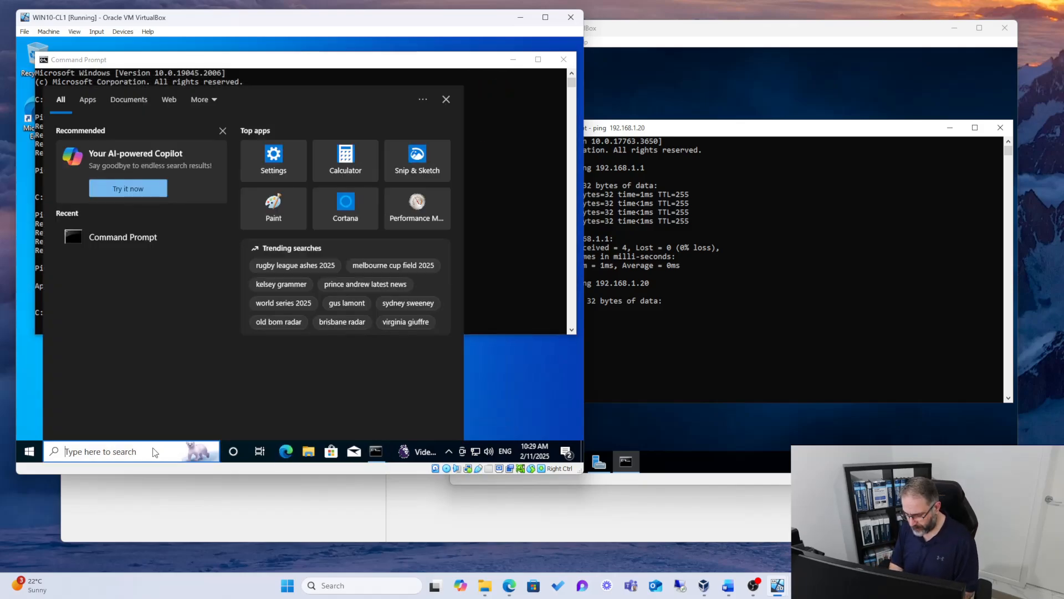
type("windows firewa")
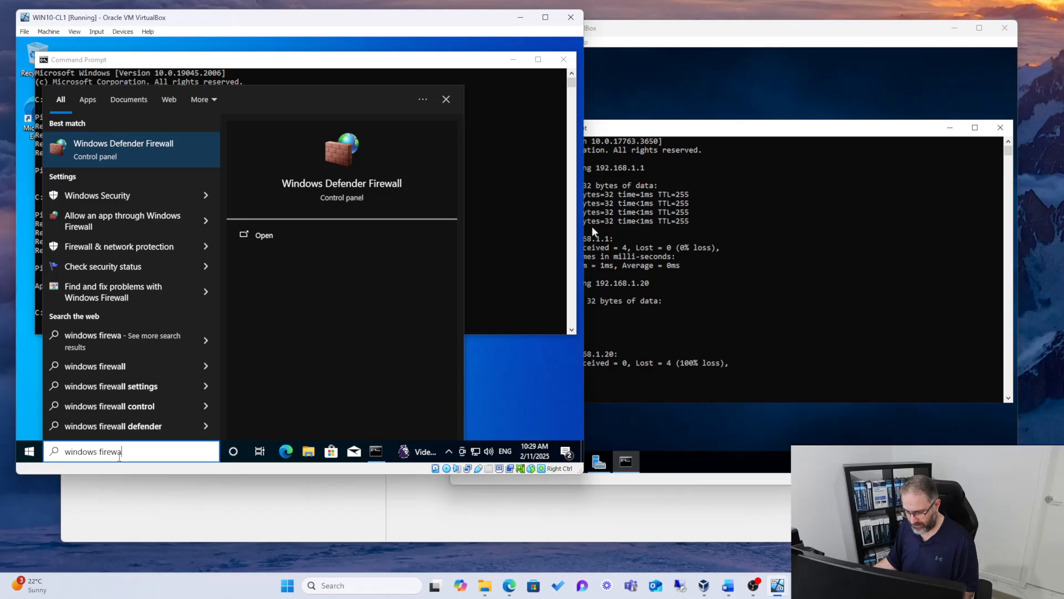
left_click(115, 150)
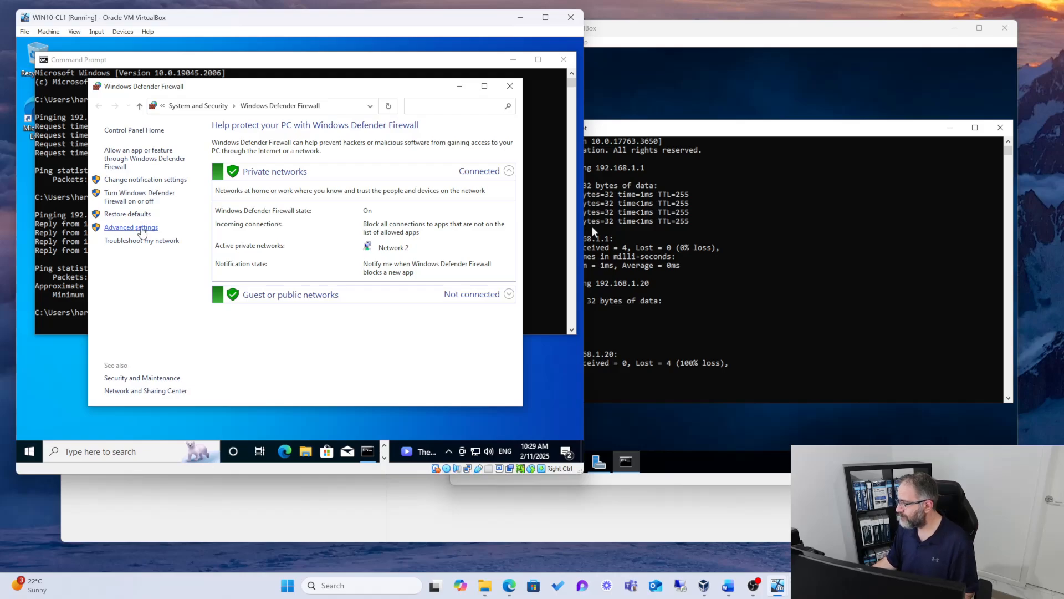
left_click(141, 229)
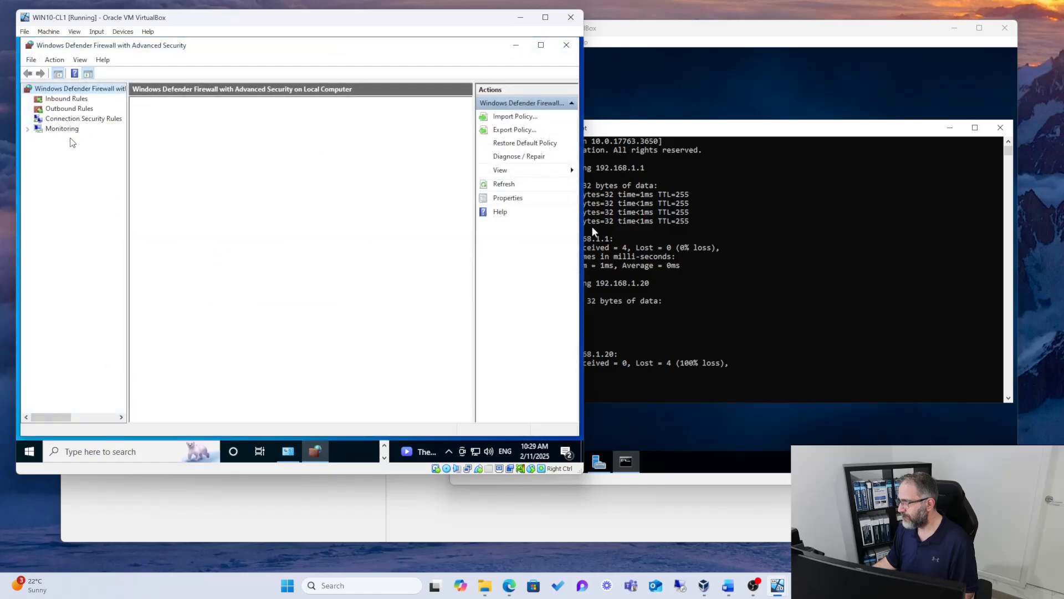
Step: Enable both File and Printer Sharing (Echo Request - ICMPv4-In) inbound rules, widening the Name column to read the full rule names
left_click(64, 100)
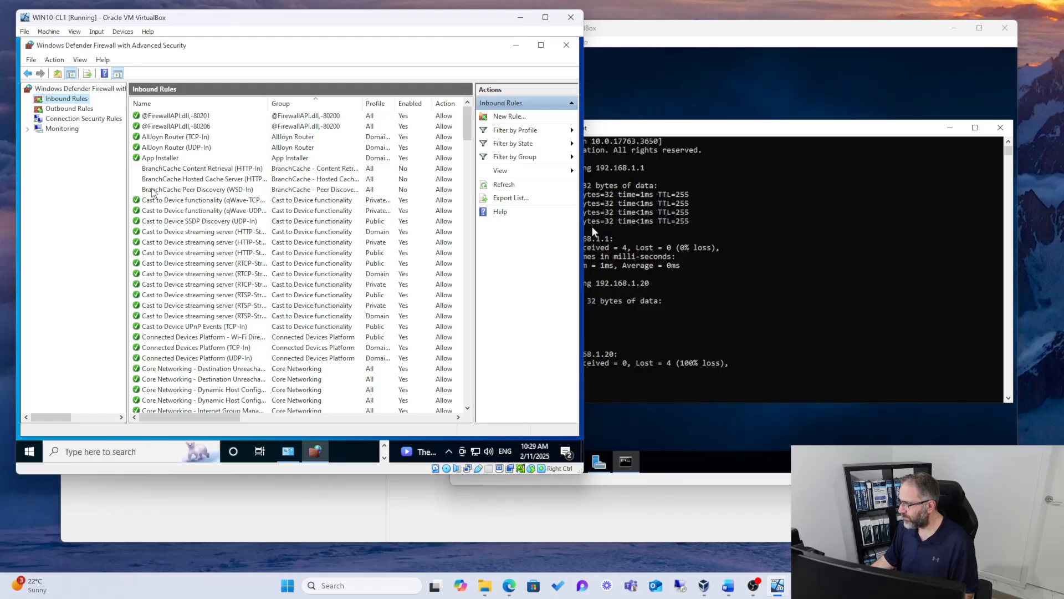
scroll(153, 192, "down", 15)
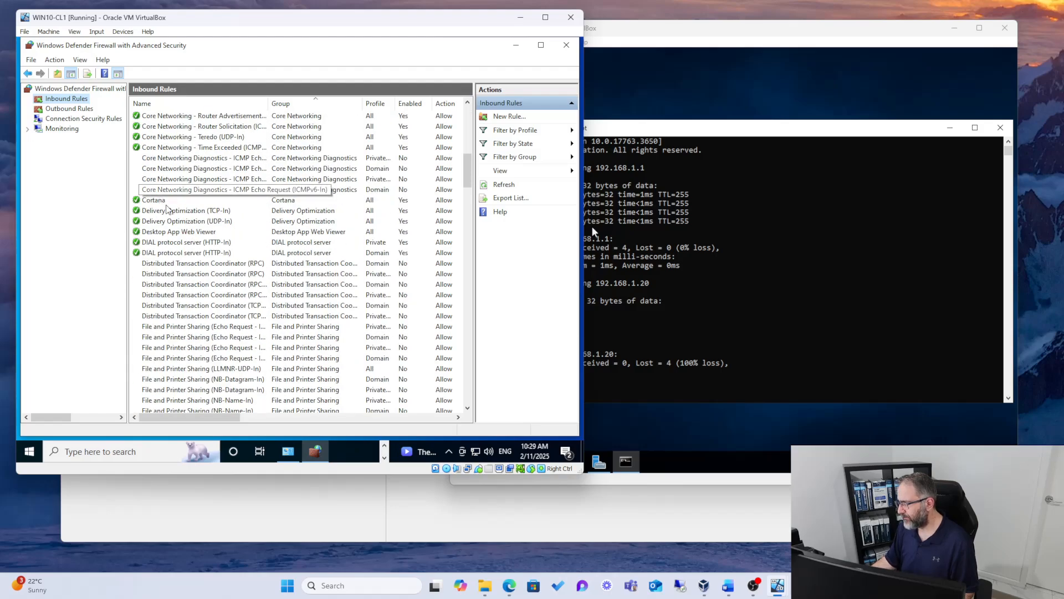
left_click_drag(269, 103, 346, 103)
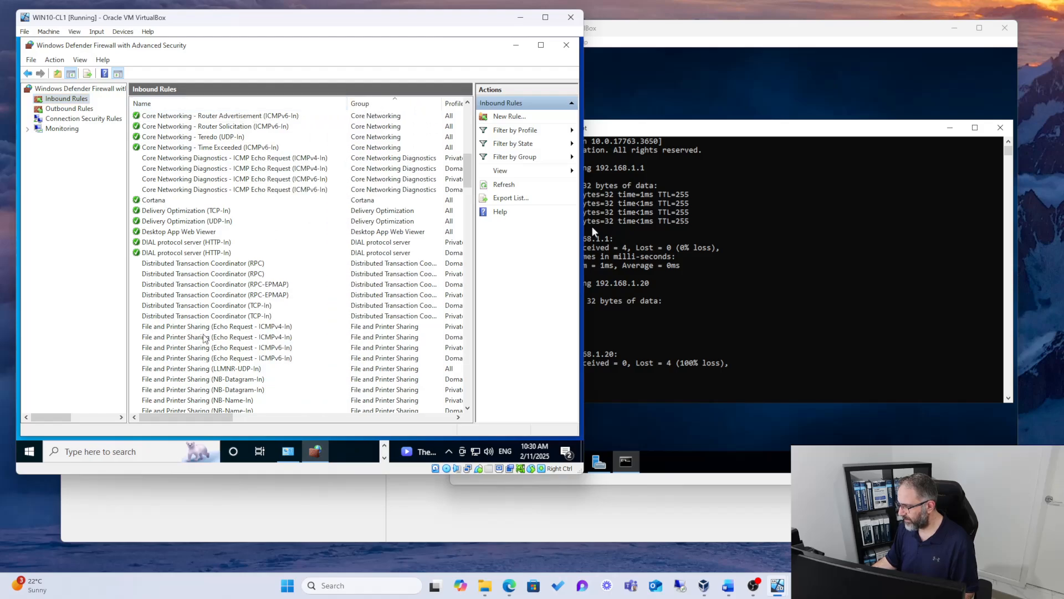
left_click(205, 327)
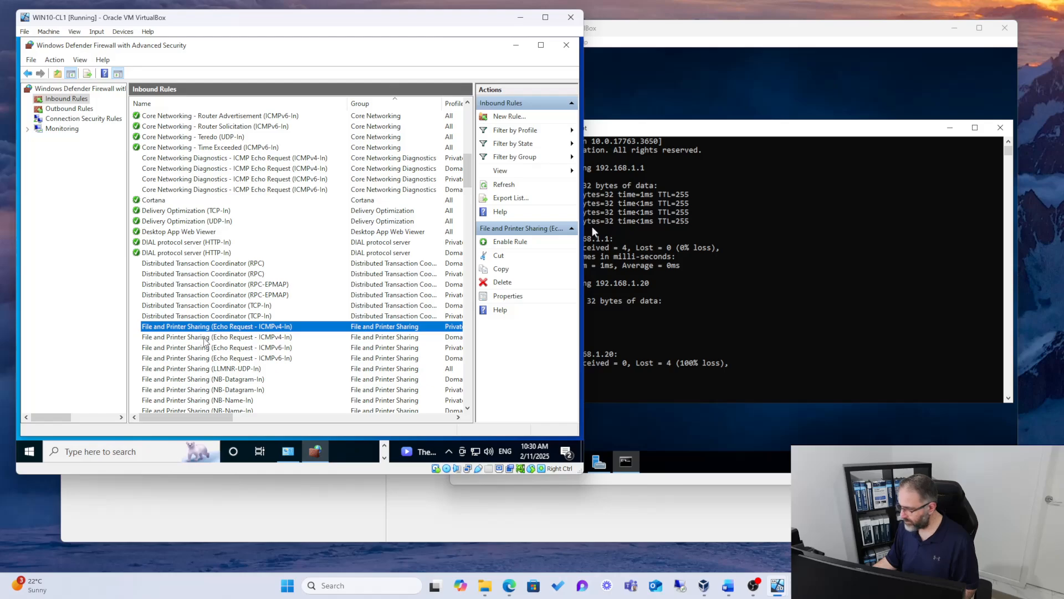
left_click(202, 337, "ctrl")
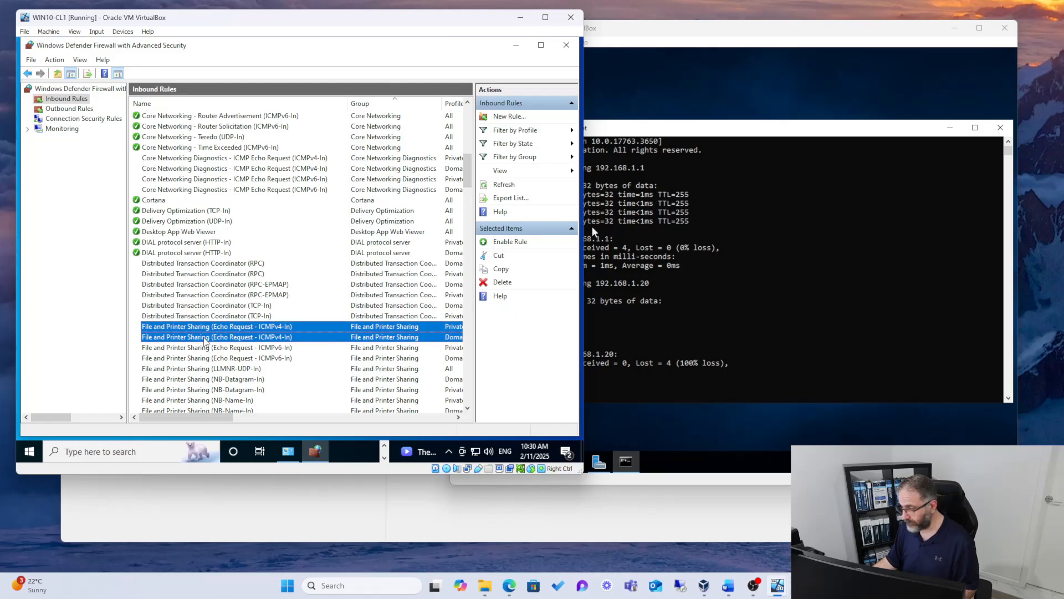
right_click(183, 336)
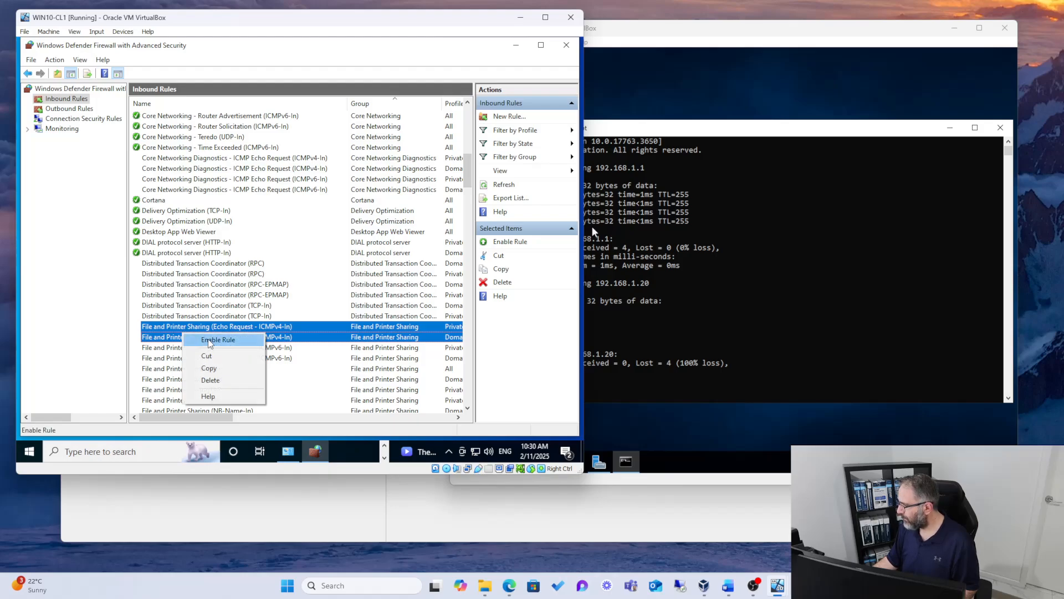
left_click(210, 340)
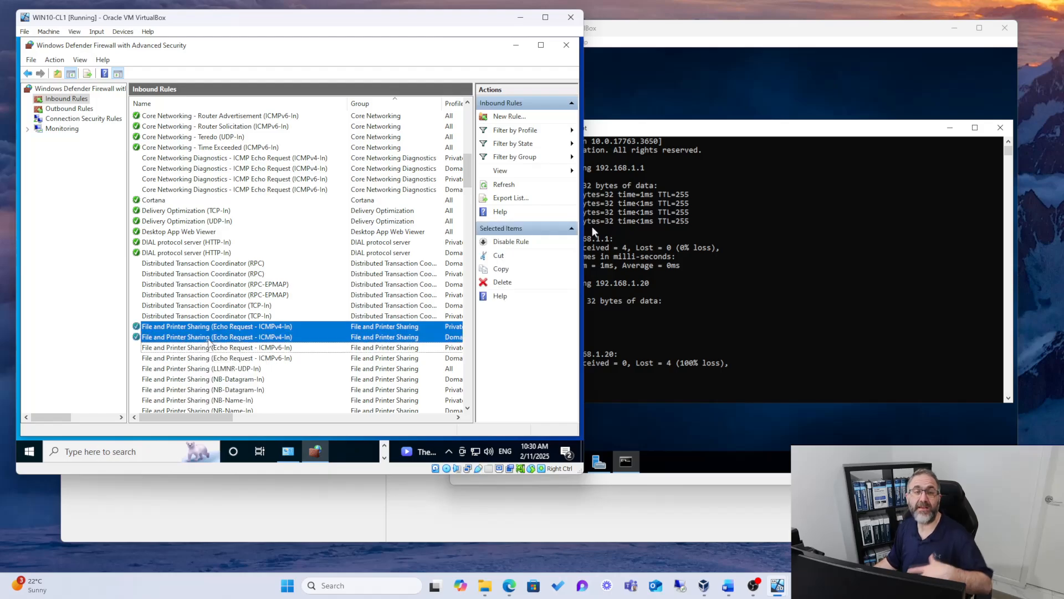
Step: Review the description in the properties of the Domain-profile File and Printer Sharing (Echo Request - ICMPv4-In) rule, then close them
left_click(210, 337)
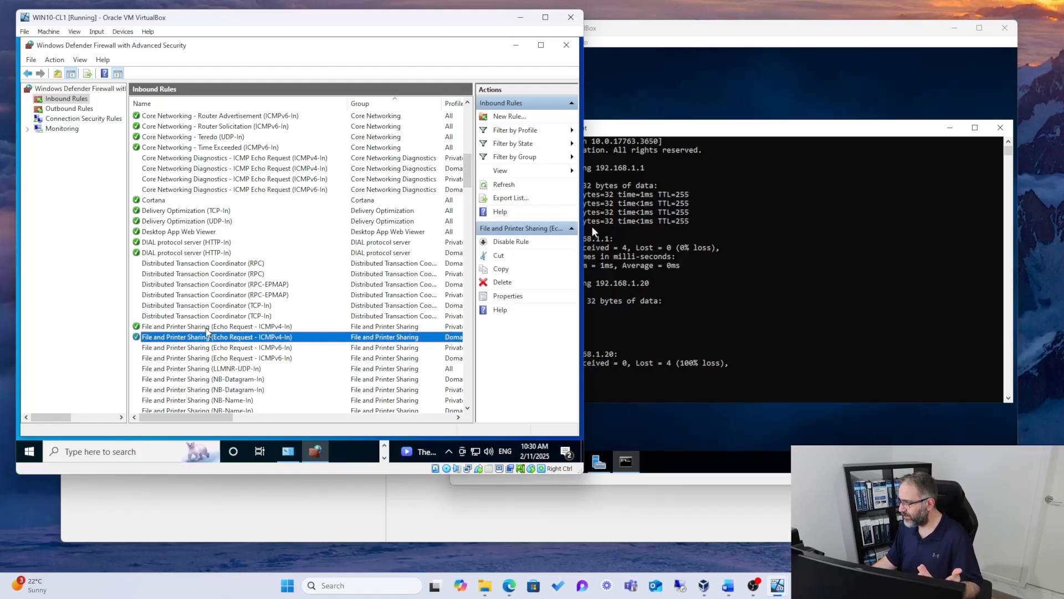
double_click(210, 338)
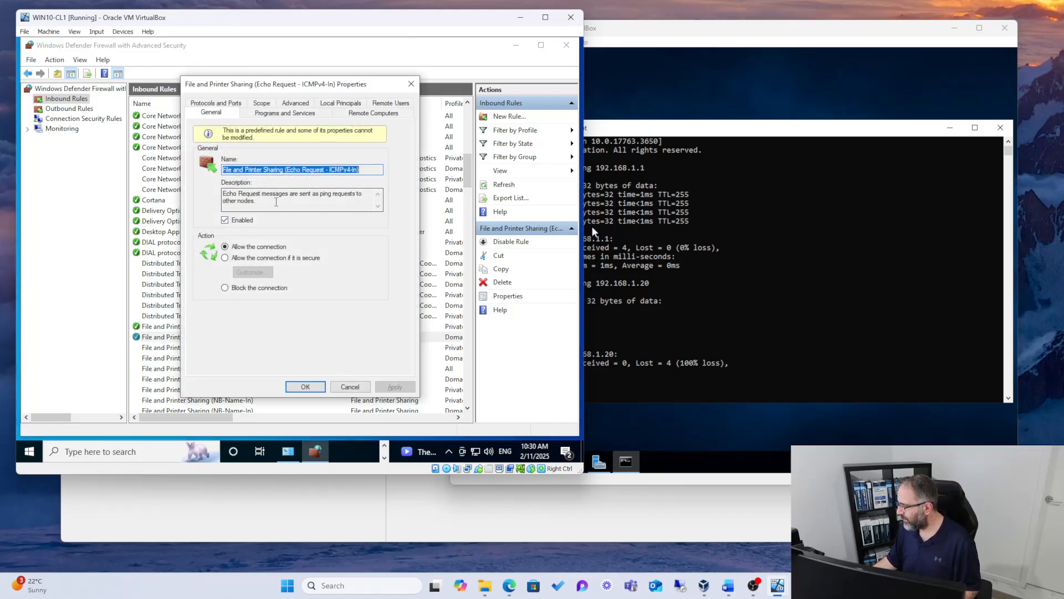
left_click_drag(276, 202, 222, 193)
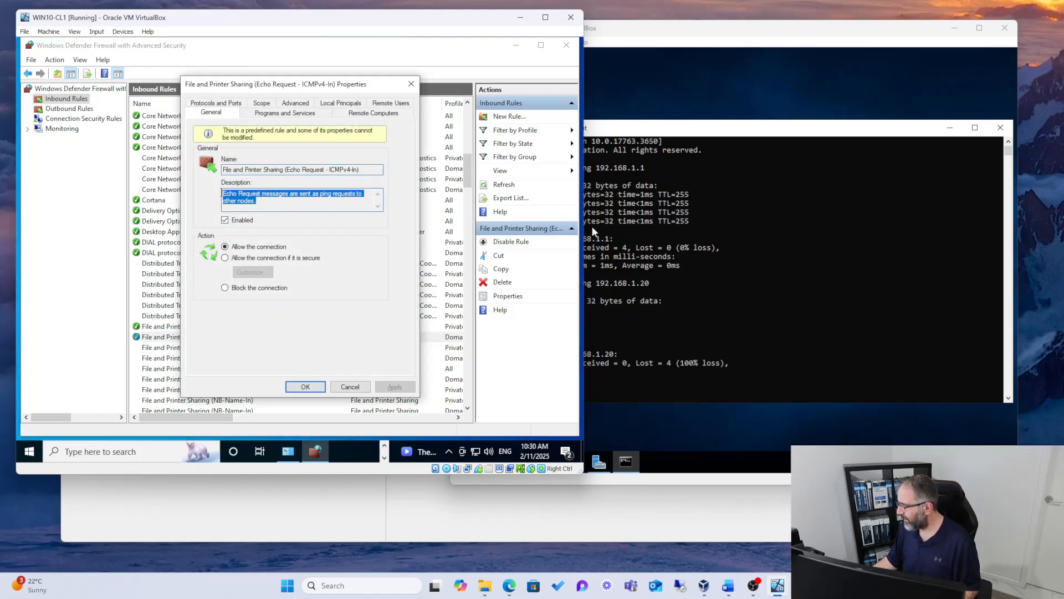
left_click(306, 387)
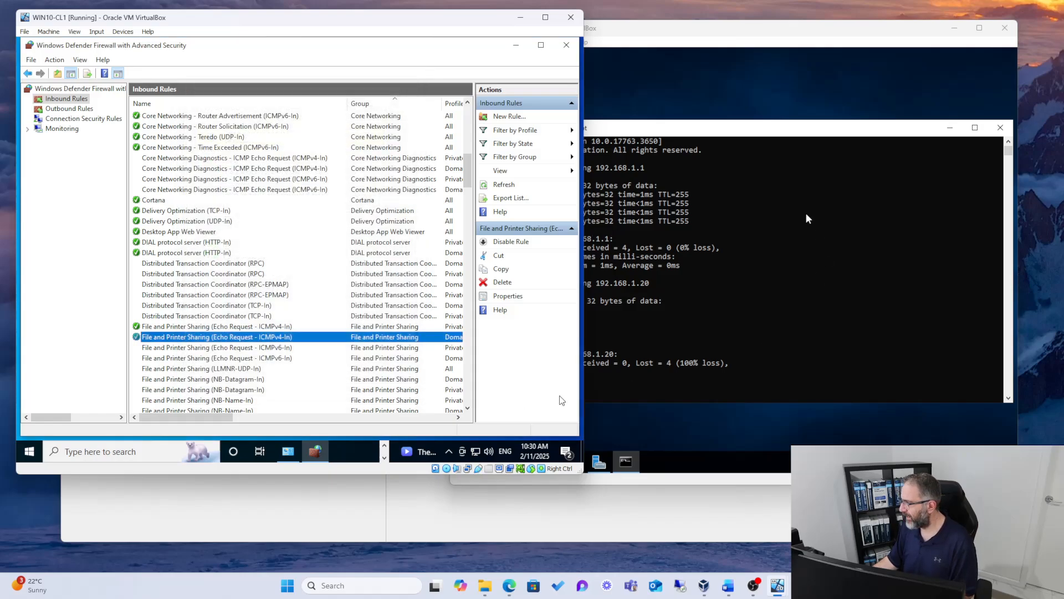
Step: Repeat the ping to 192.168.1.20 from SRV-DC01's Command Prompt
left_click(742, 247)
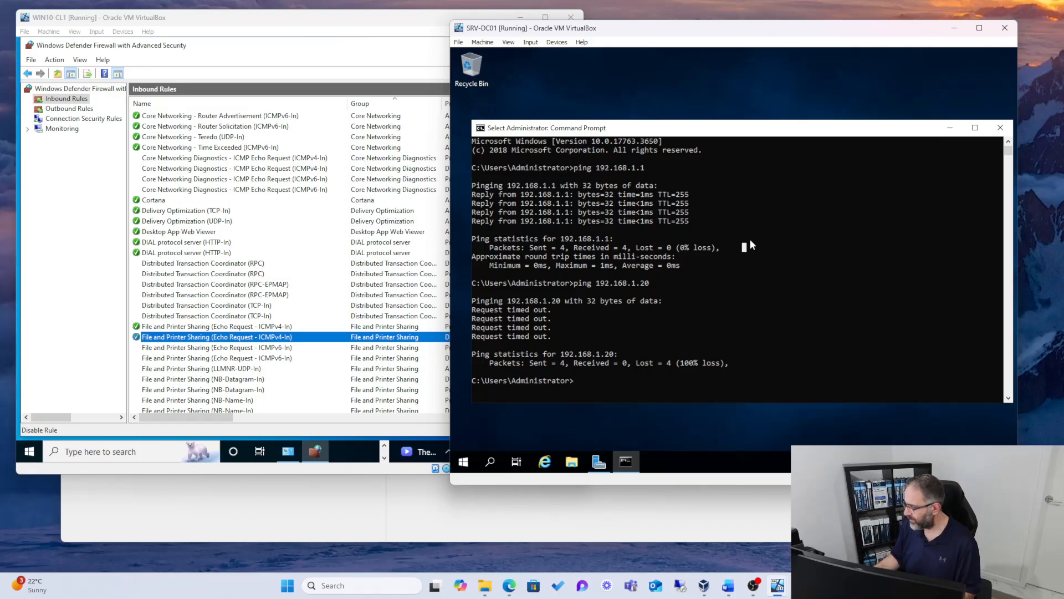
key("Escape")
key("Up")
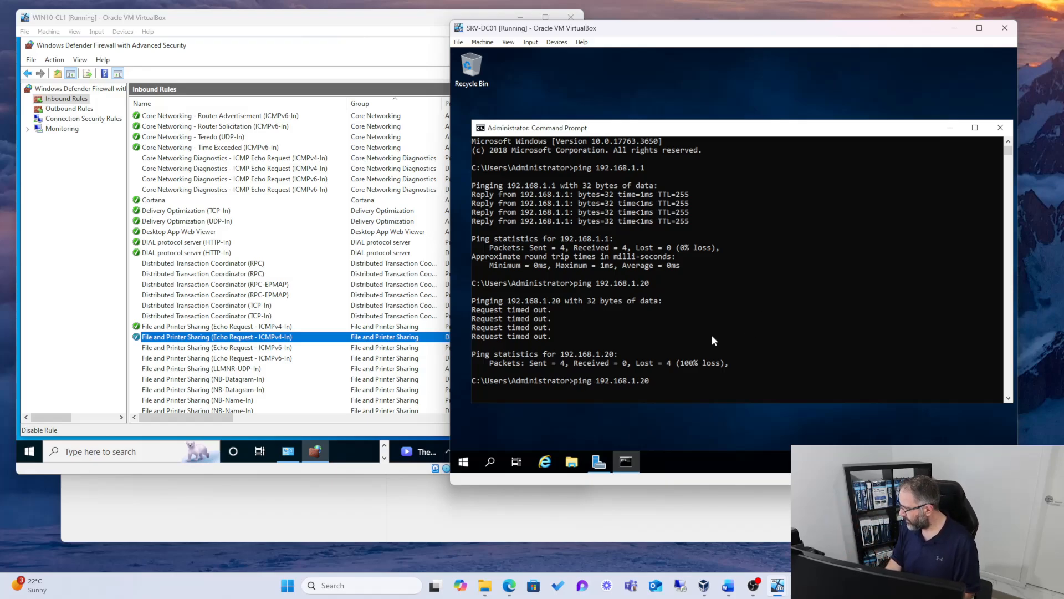
key("Return")
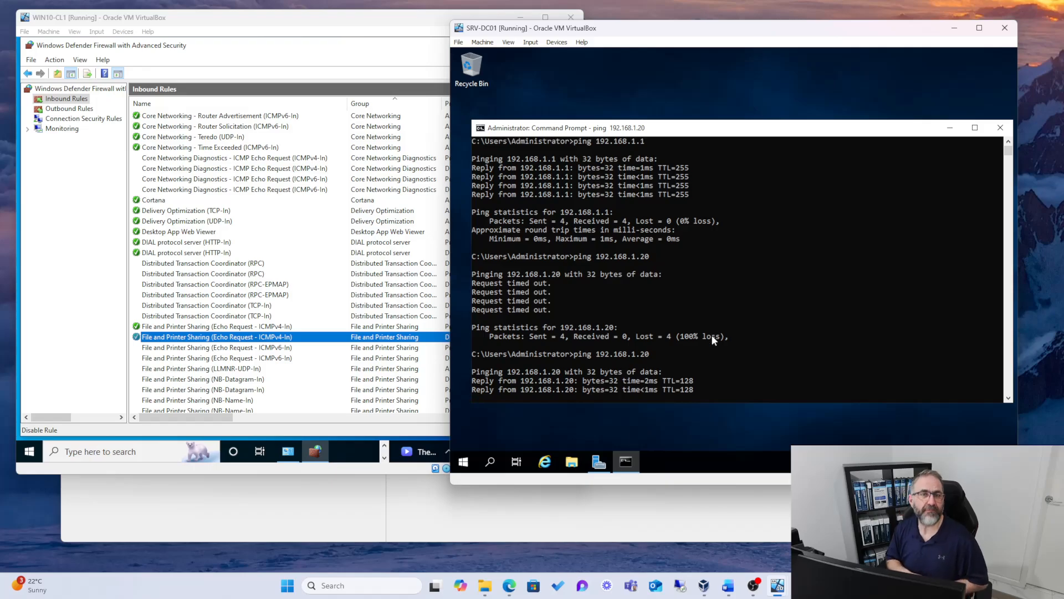